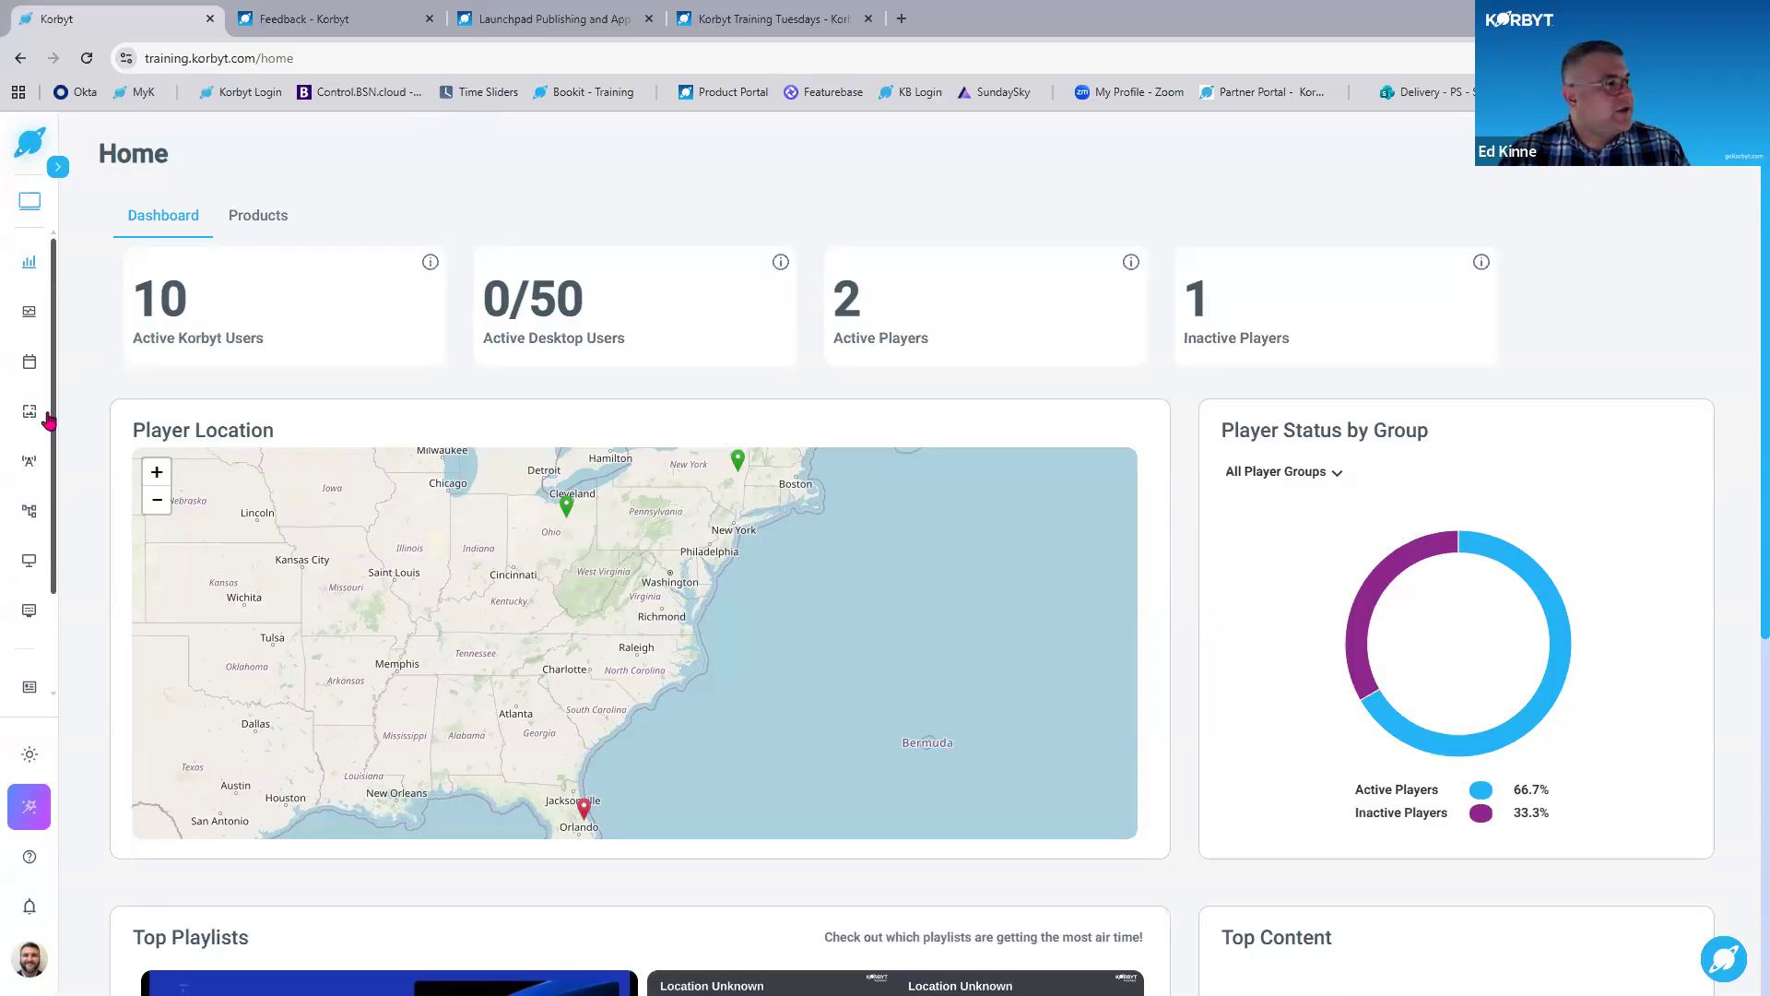
Open the Launchpads page and examine the templates offered in each category, from Alerts and Announcements through Recognition and All.
mouse_move(29, 411)
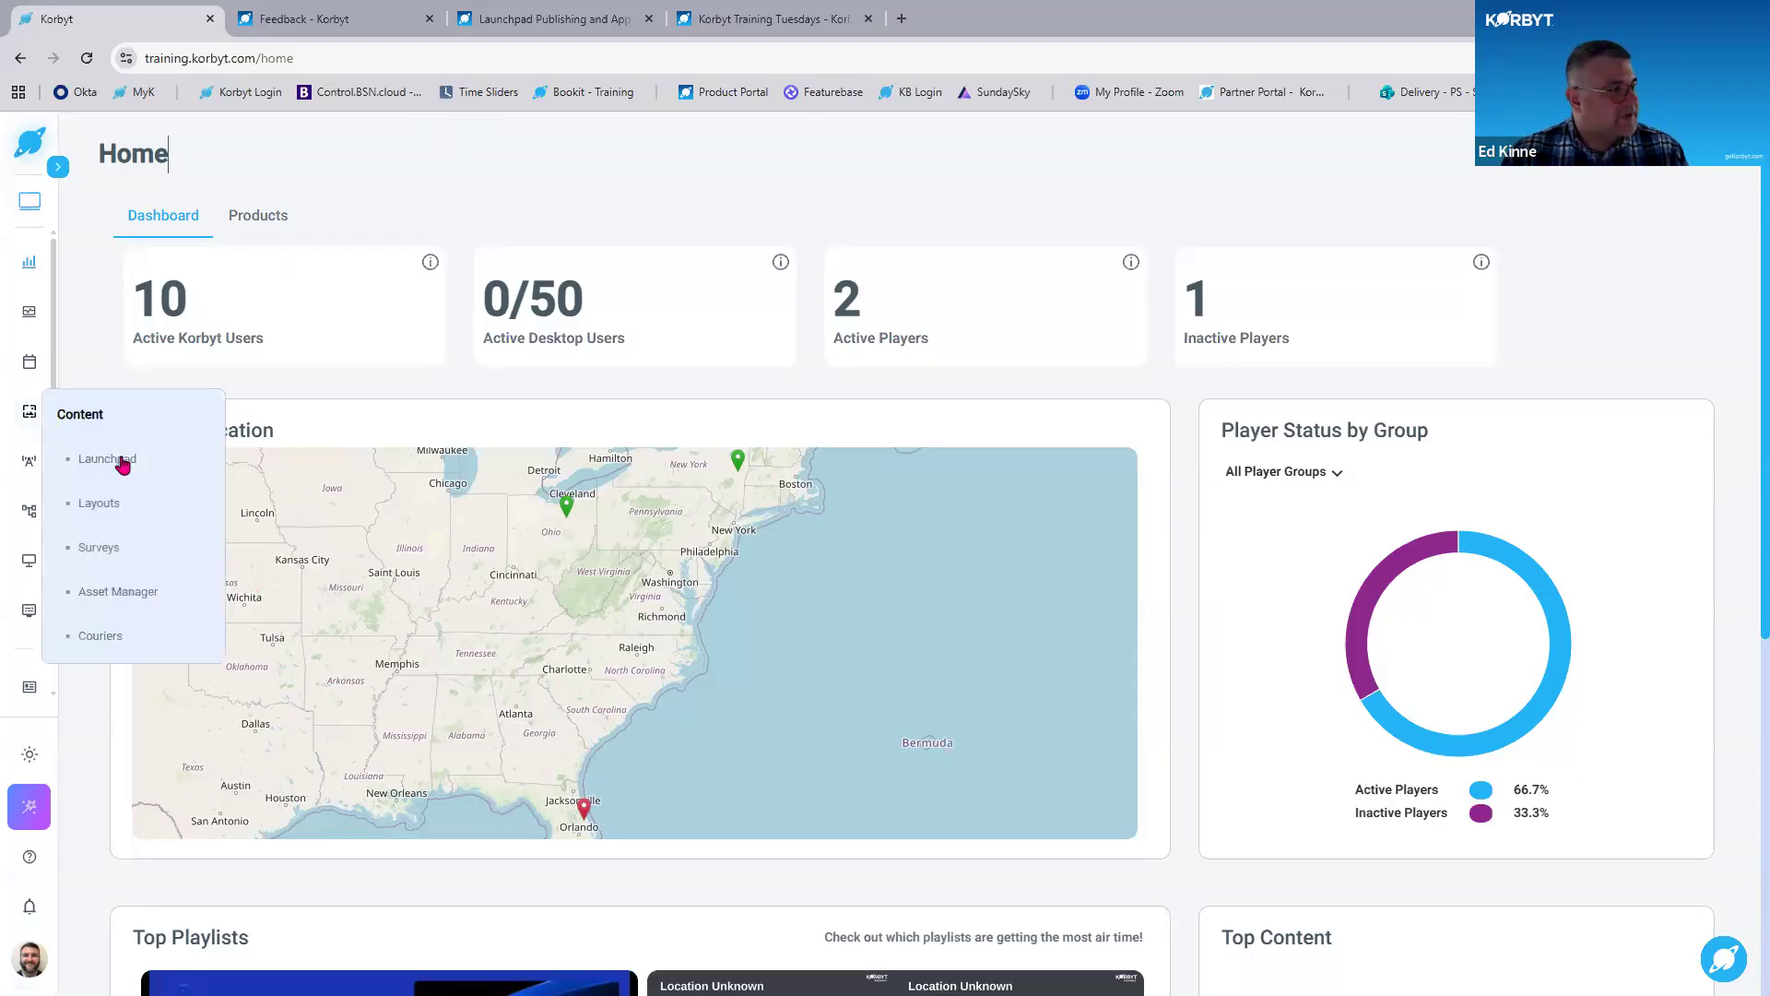
click(114, 461)
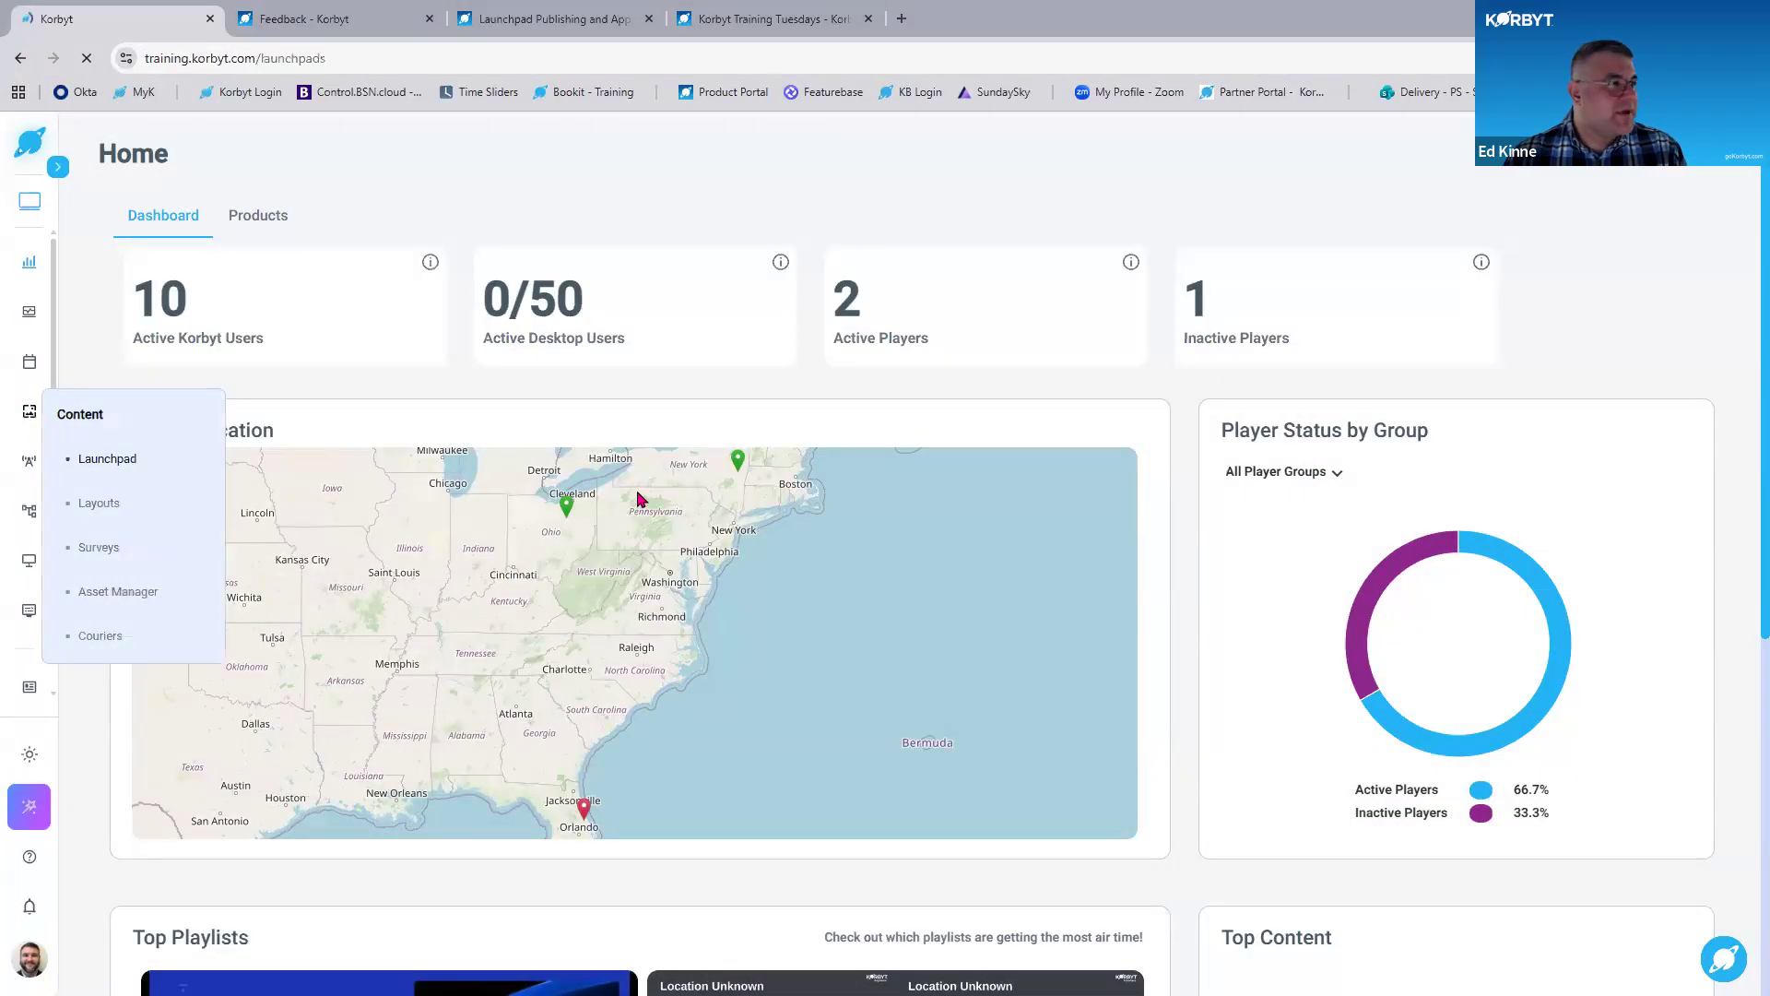
scroll(985, 578, down, 10)
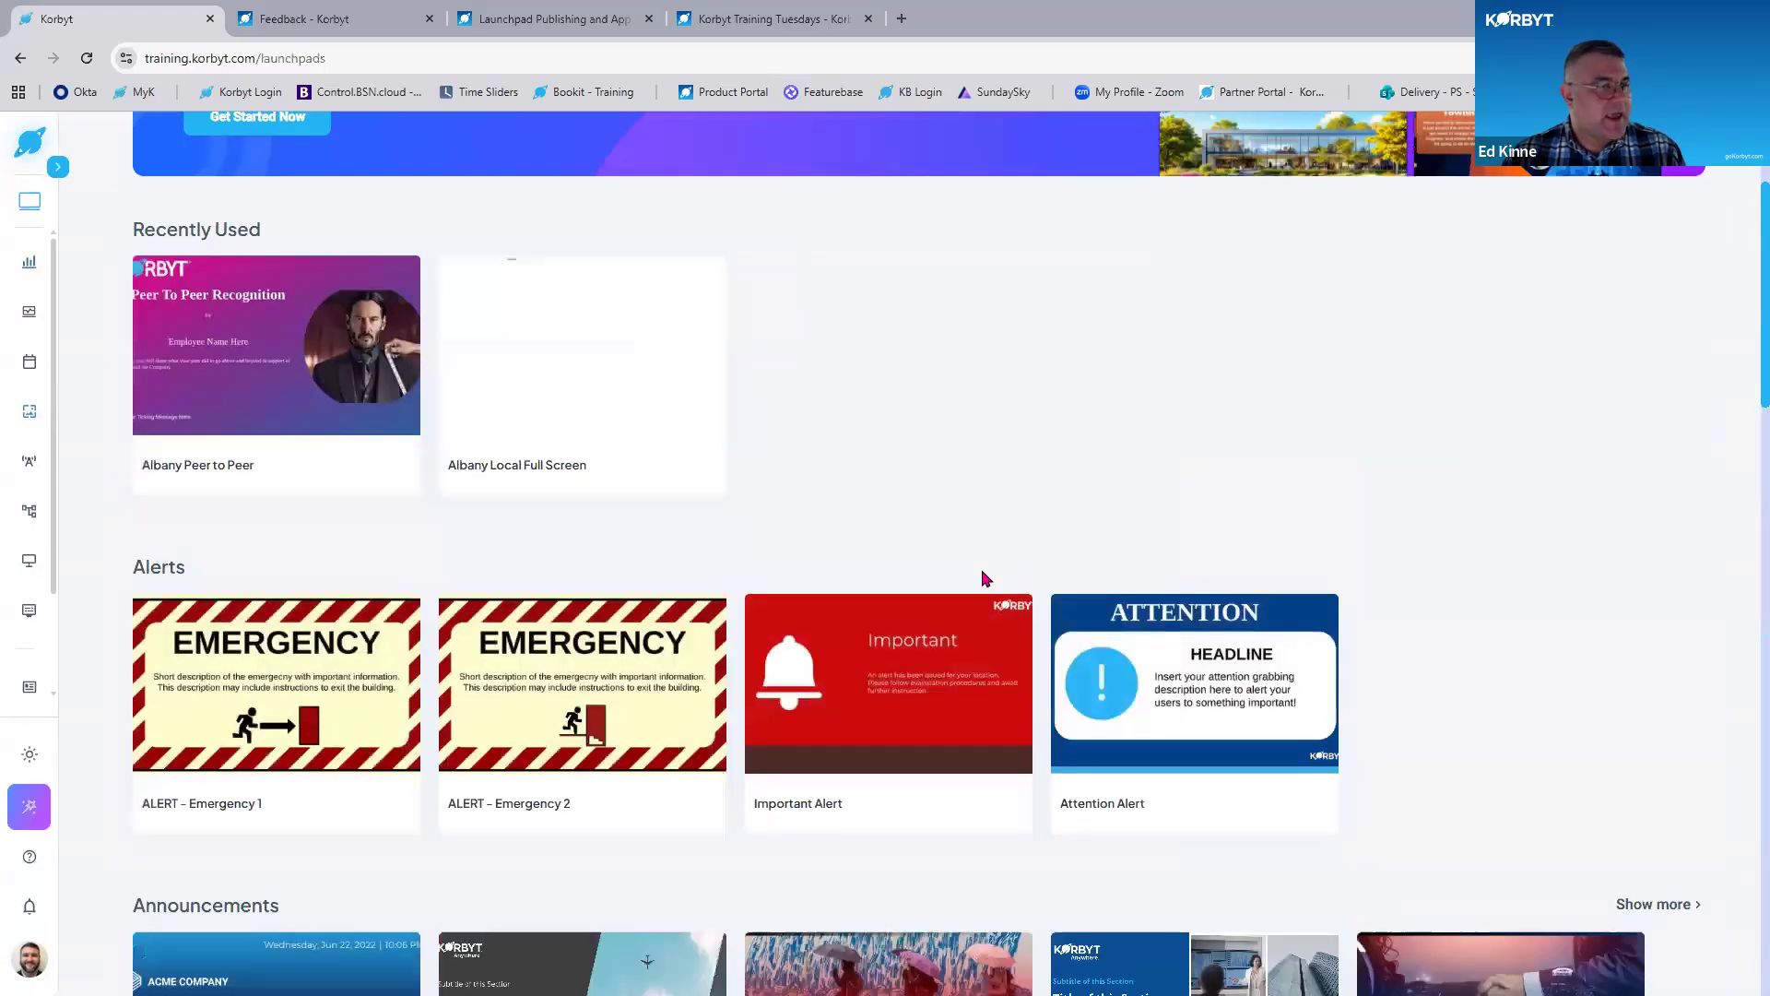
scroll(1003, 597, down, 4)
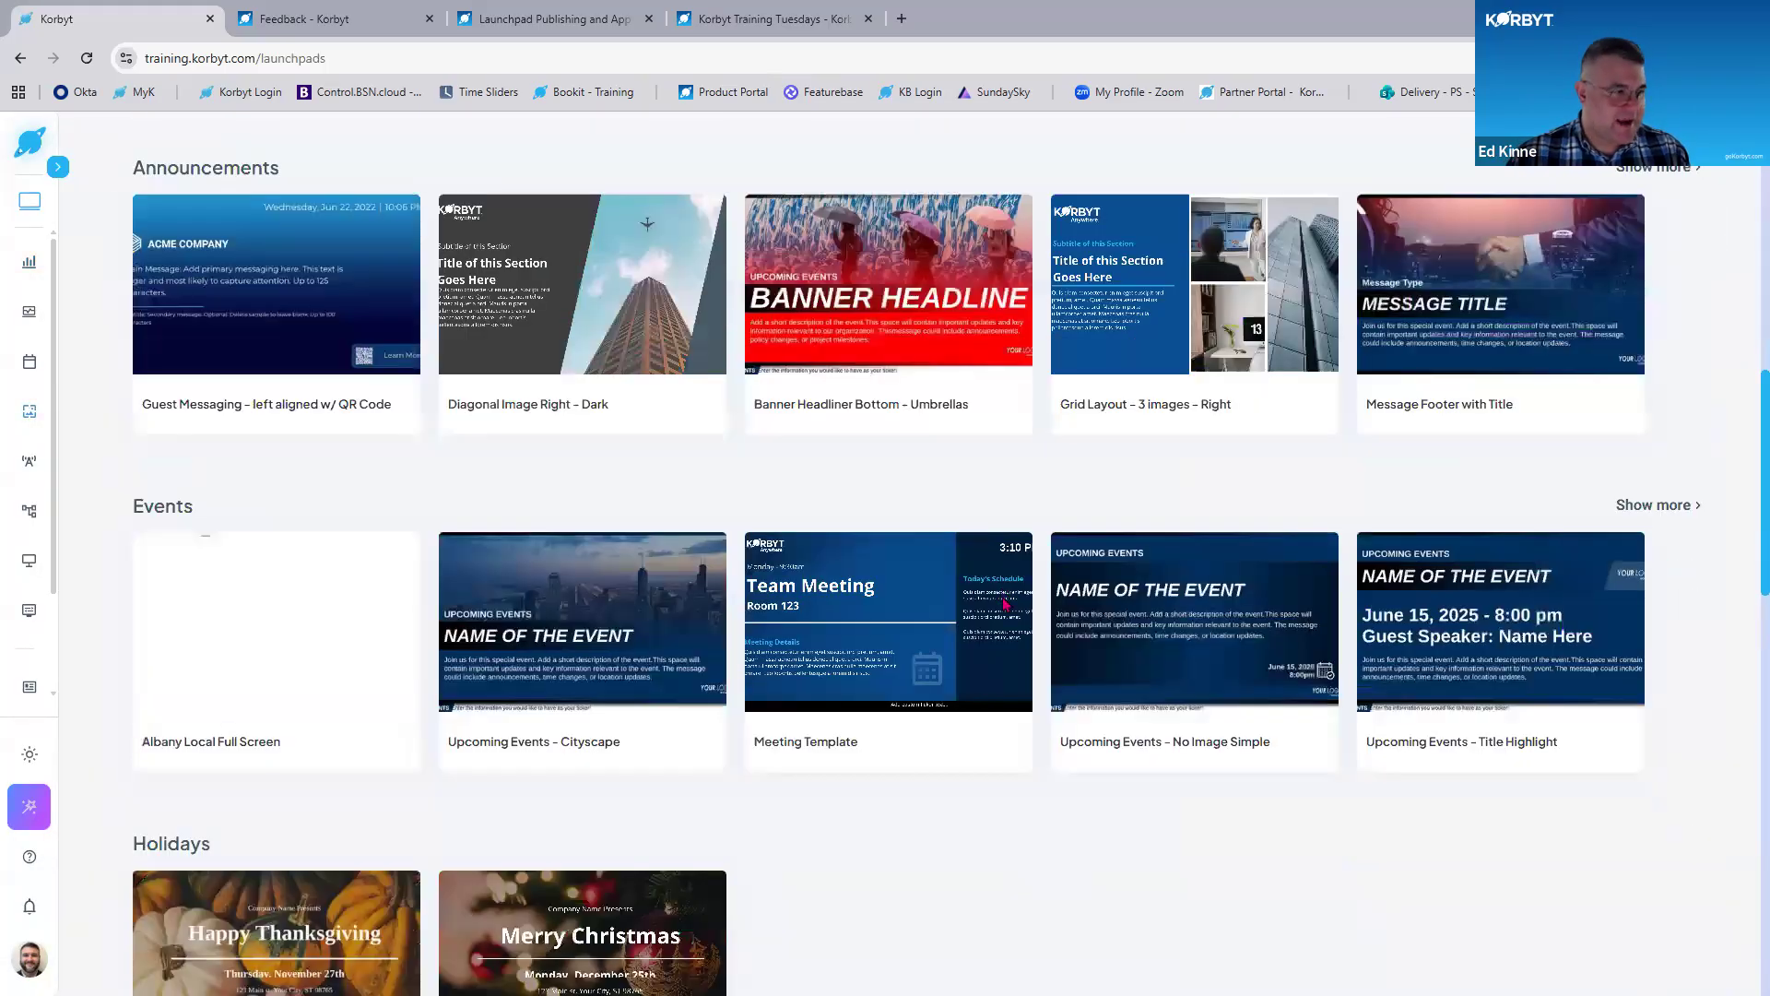
scroll(434, 526, up, 14)
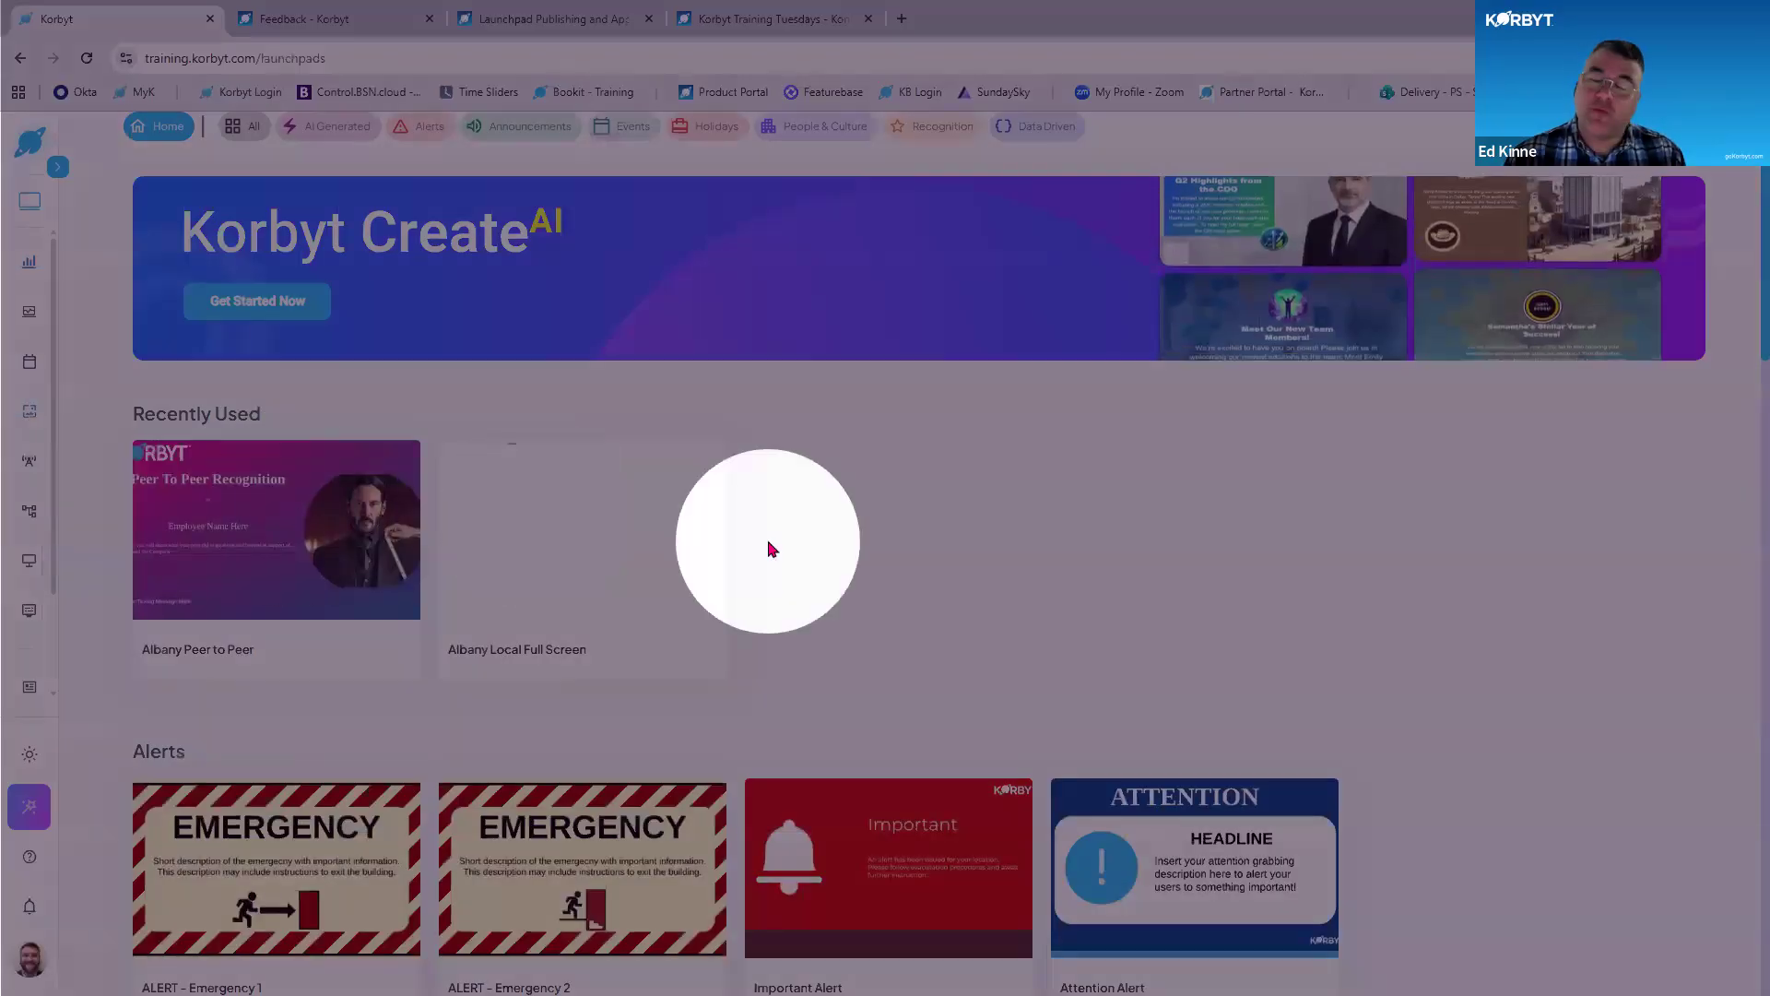
scroll(1059, 545, down, 5)
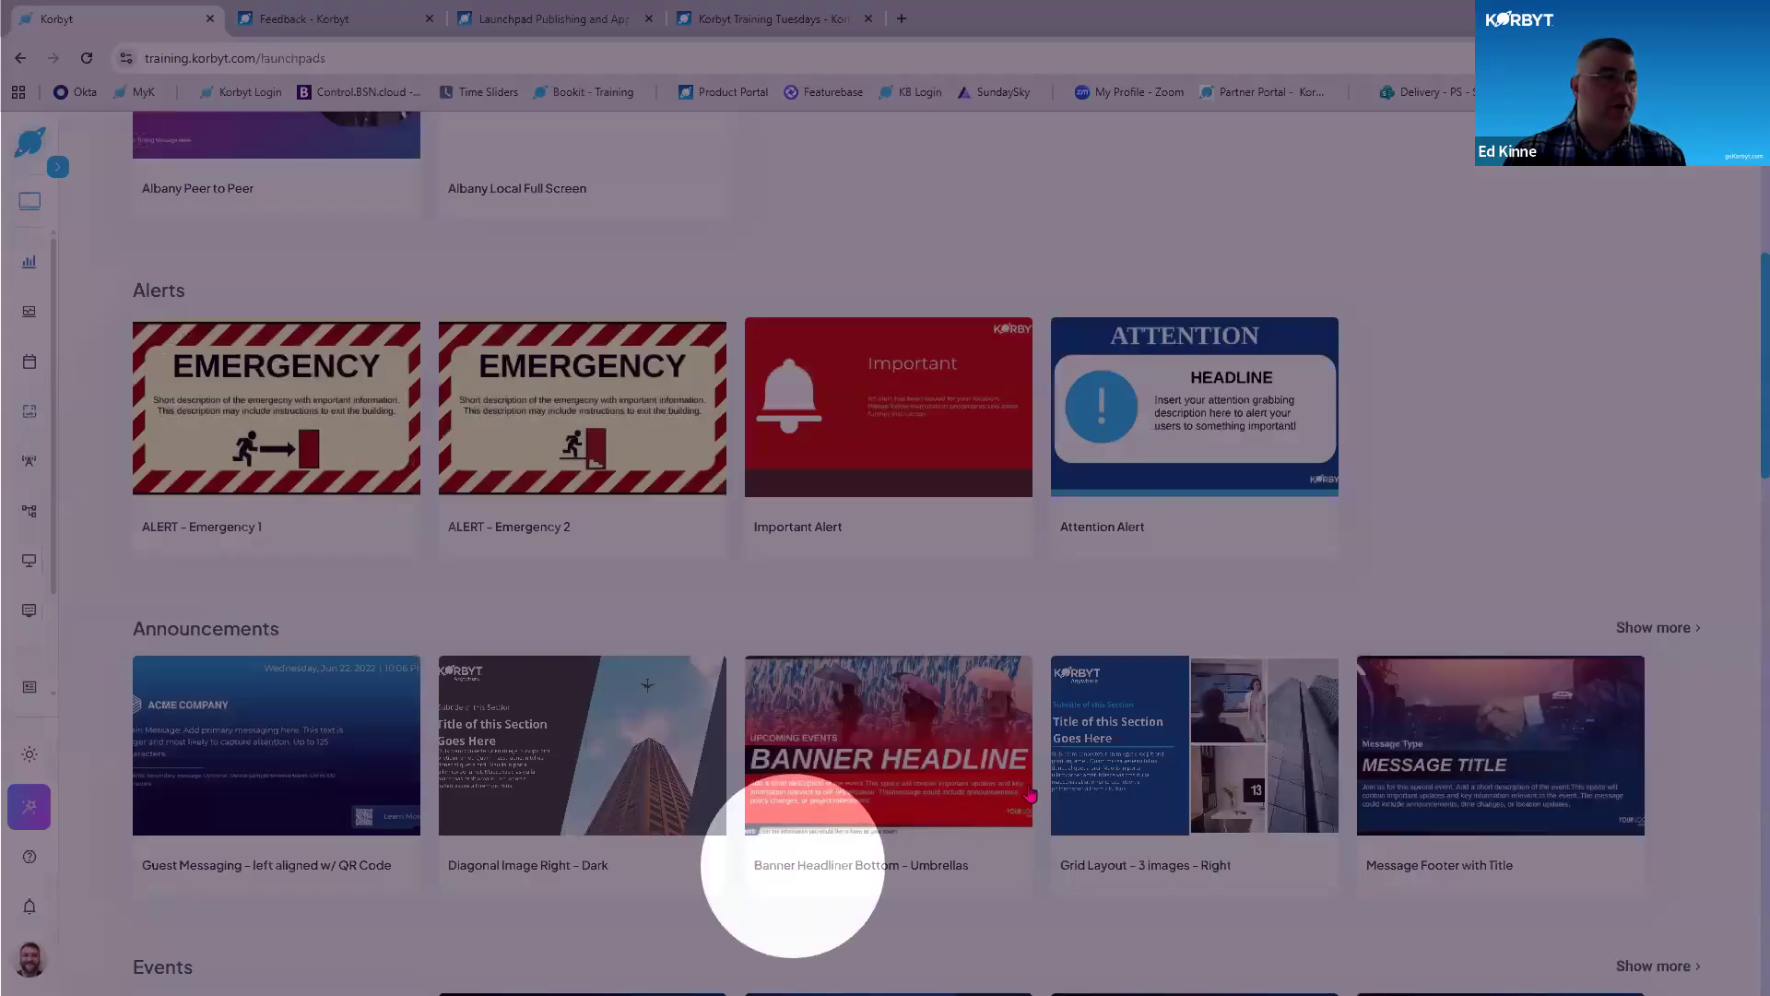
scroll(1041, 769, down, 13)
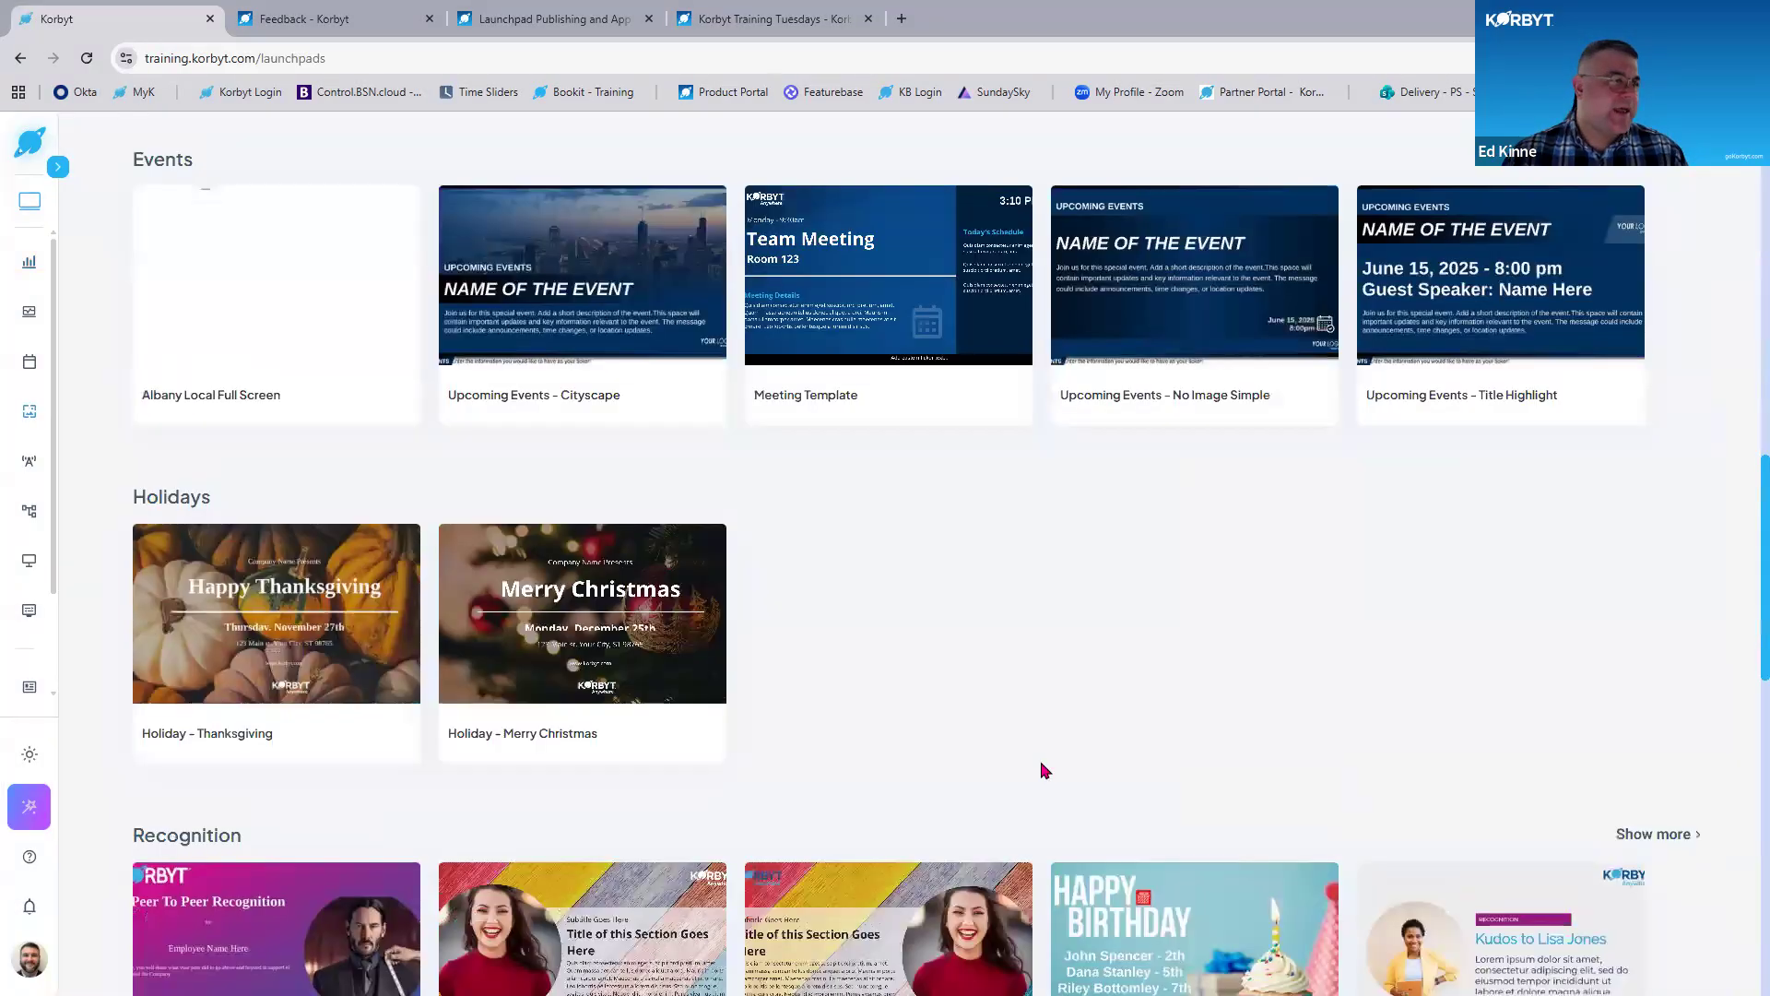
scroll(1041, 760, down, 4)
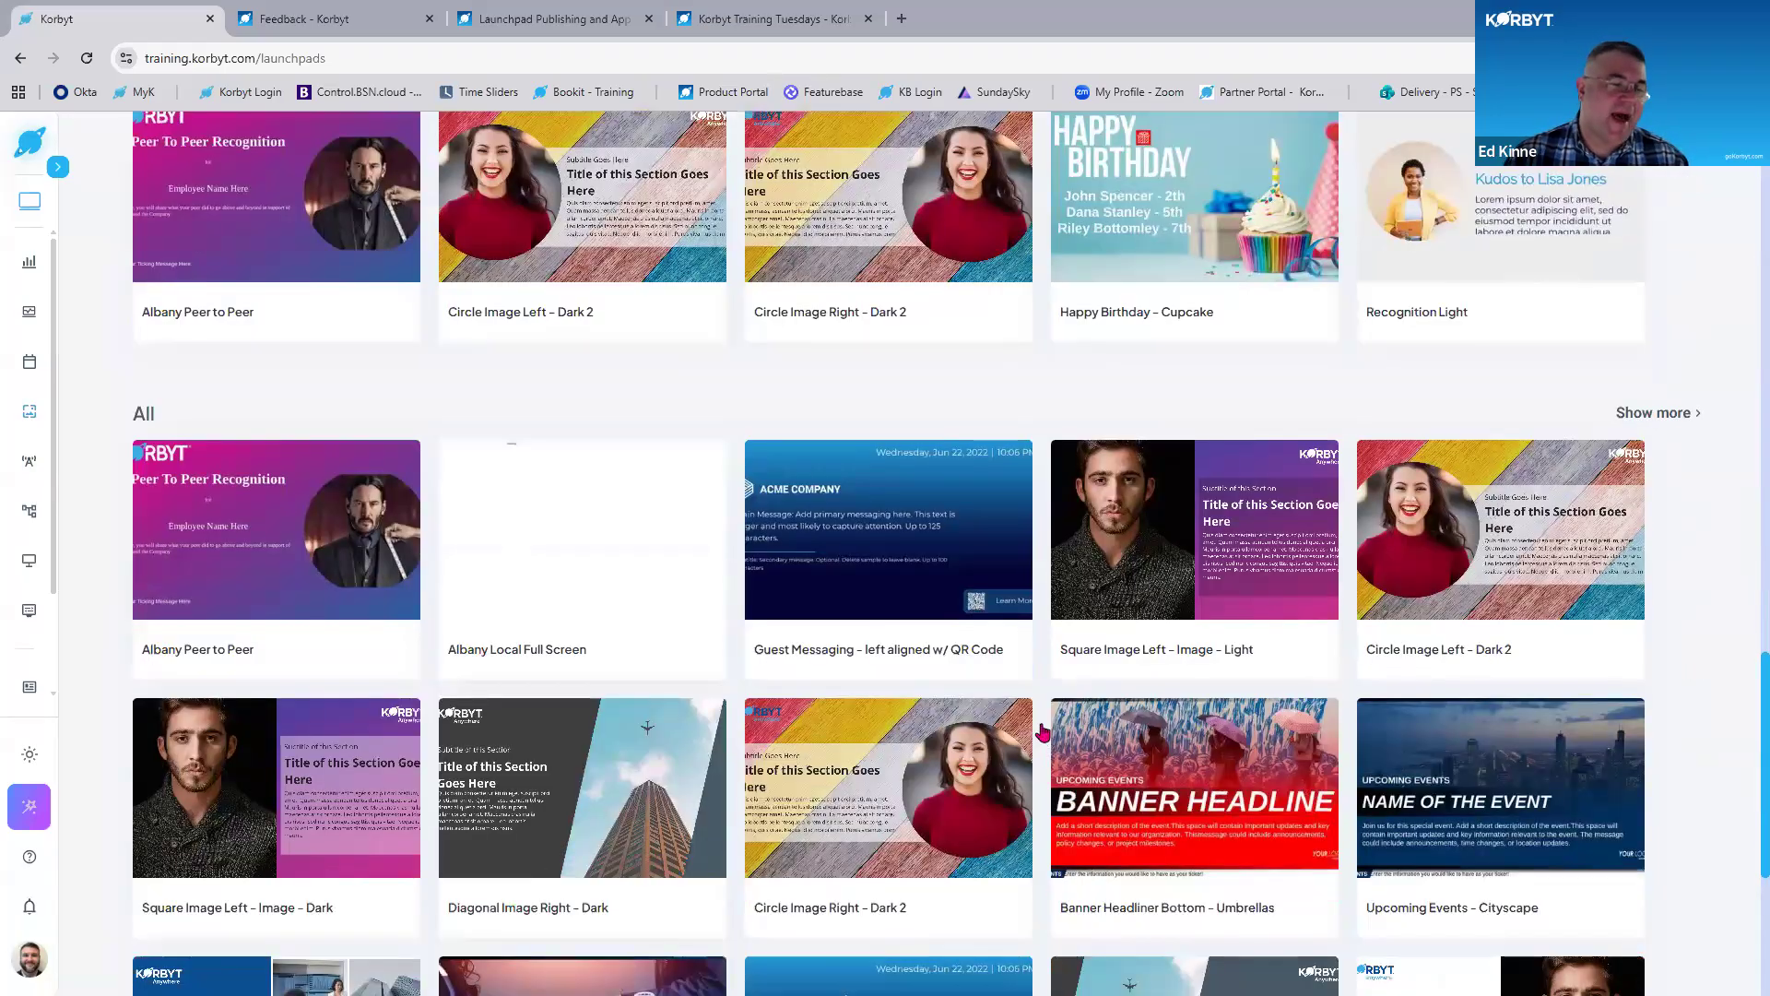
scroll(517, 310, down, 4)
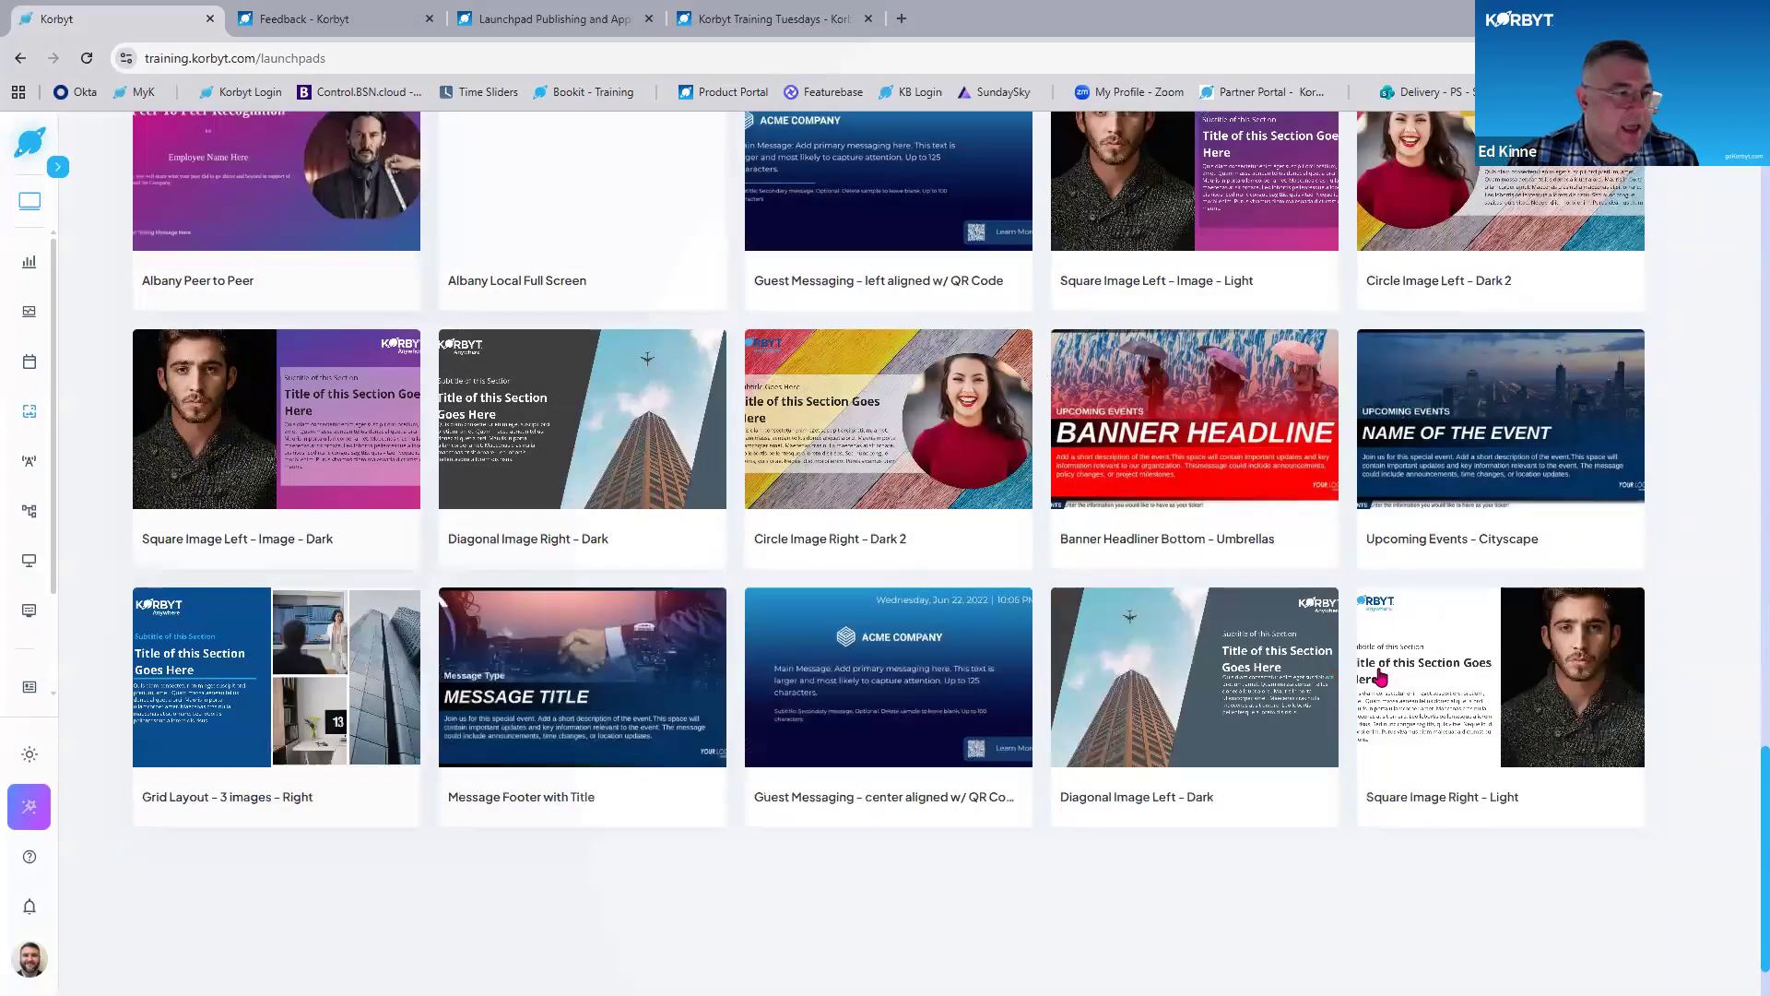
scroll(1380, 678, up, 4)
scroll(1380, 677, up, 2)
scroll(1380, 677, up, 10)
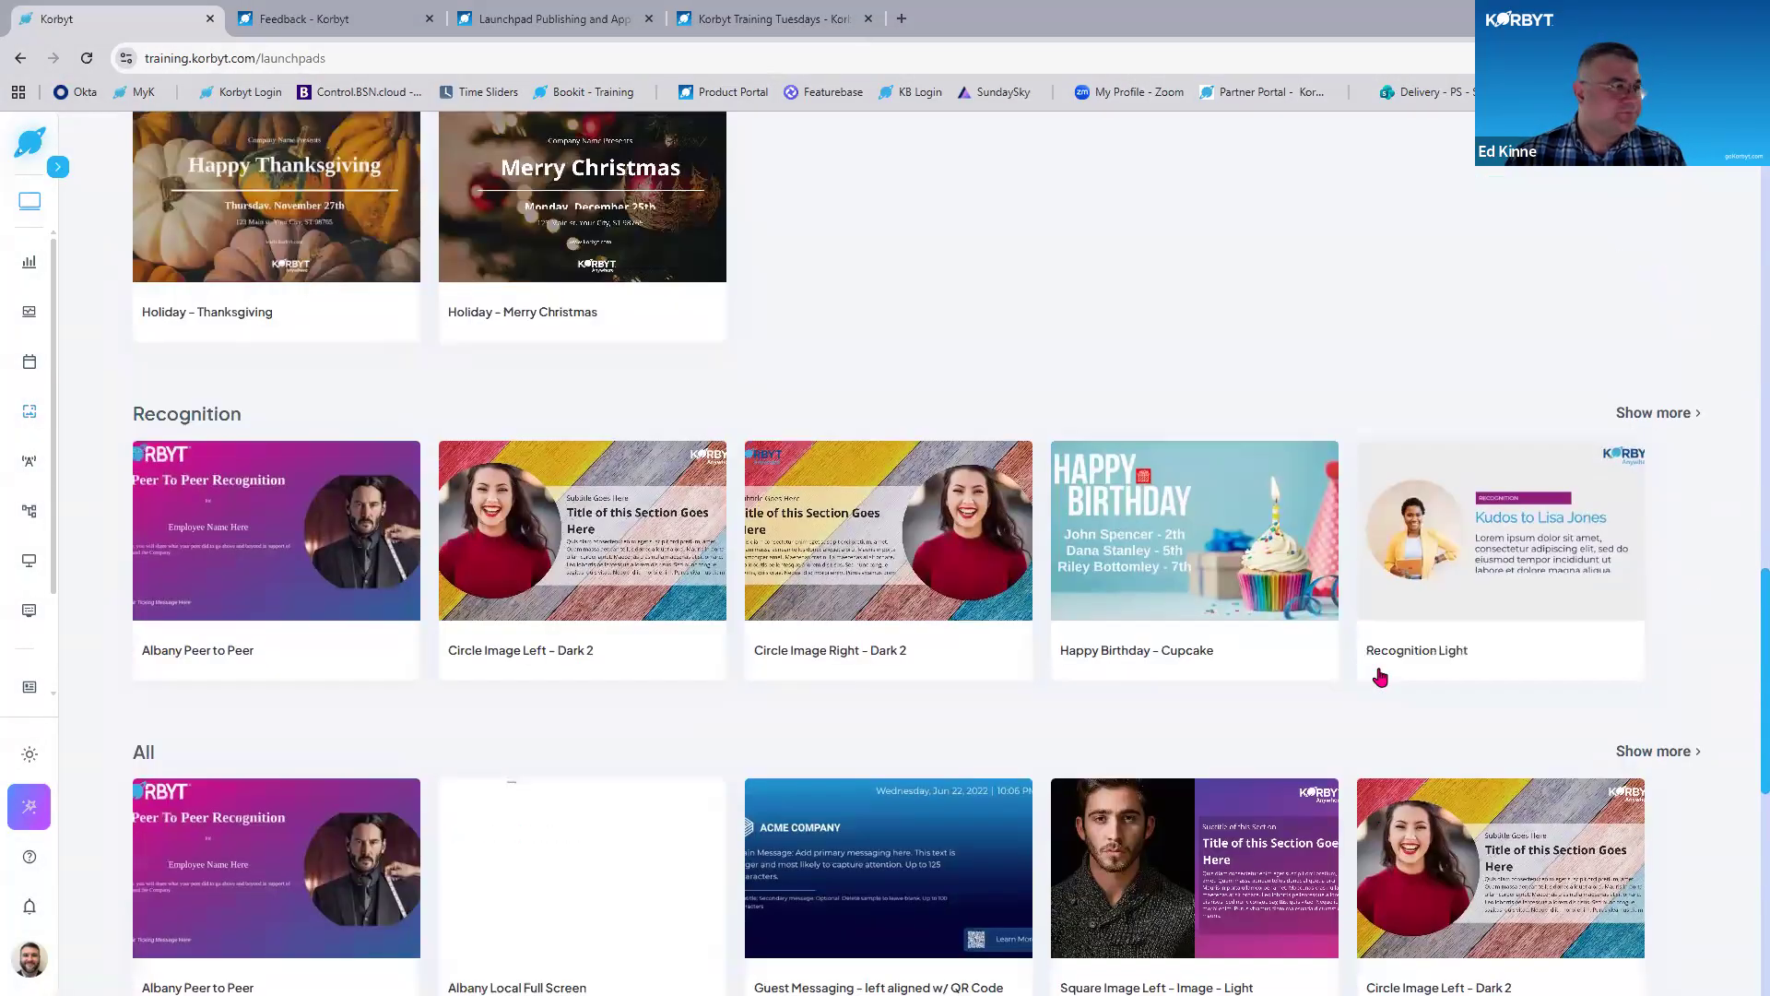
scroll(1330, 591, up, 9)
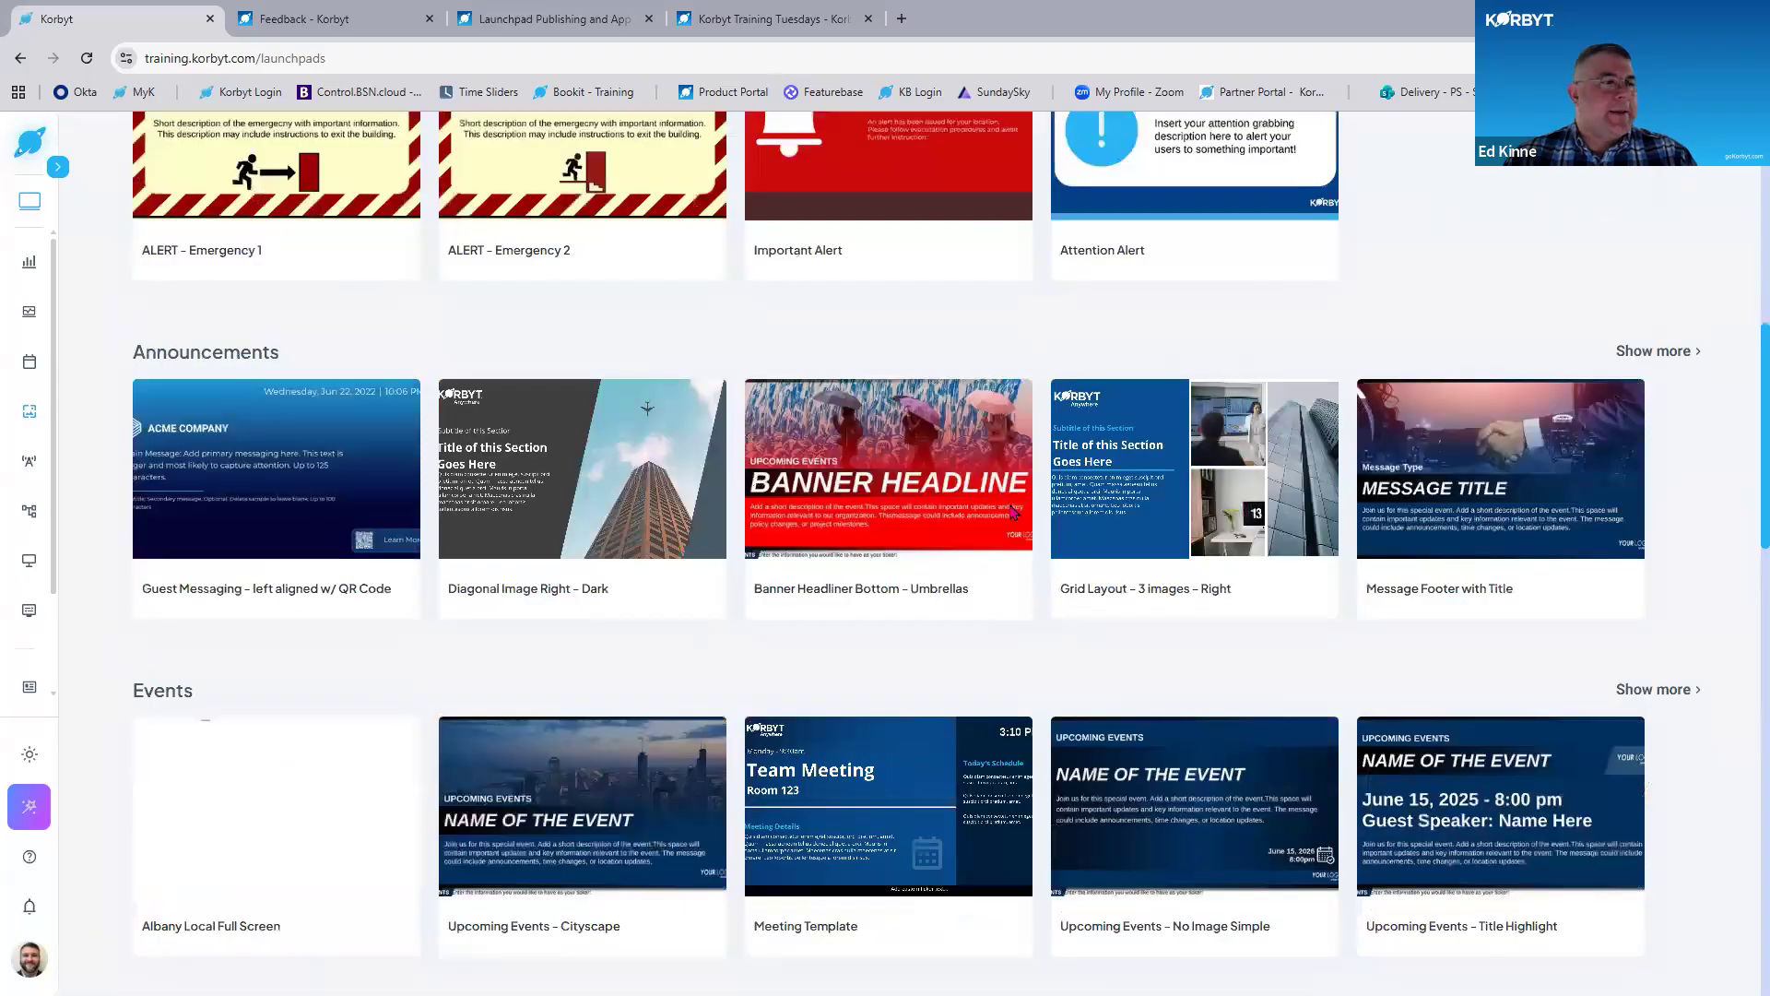
scroll(1069, 548, down, 8)
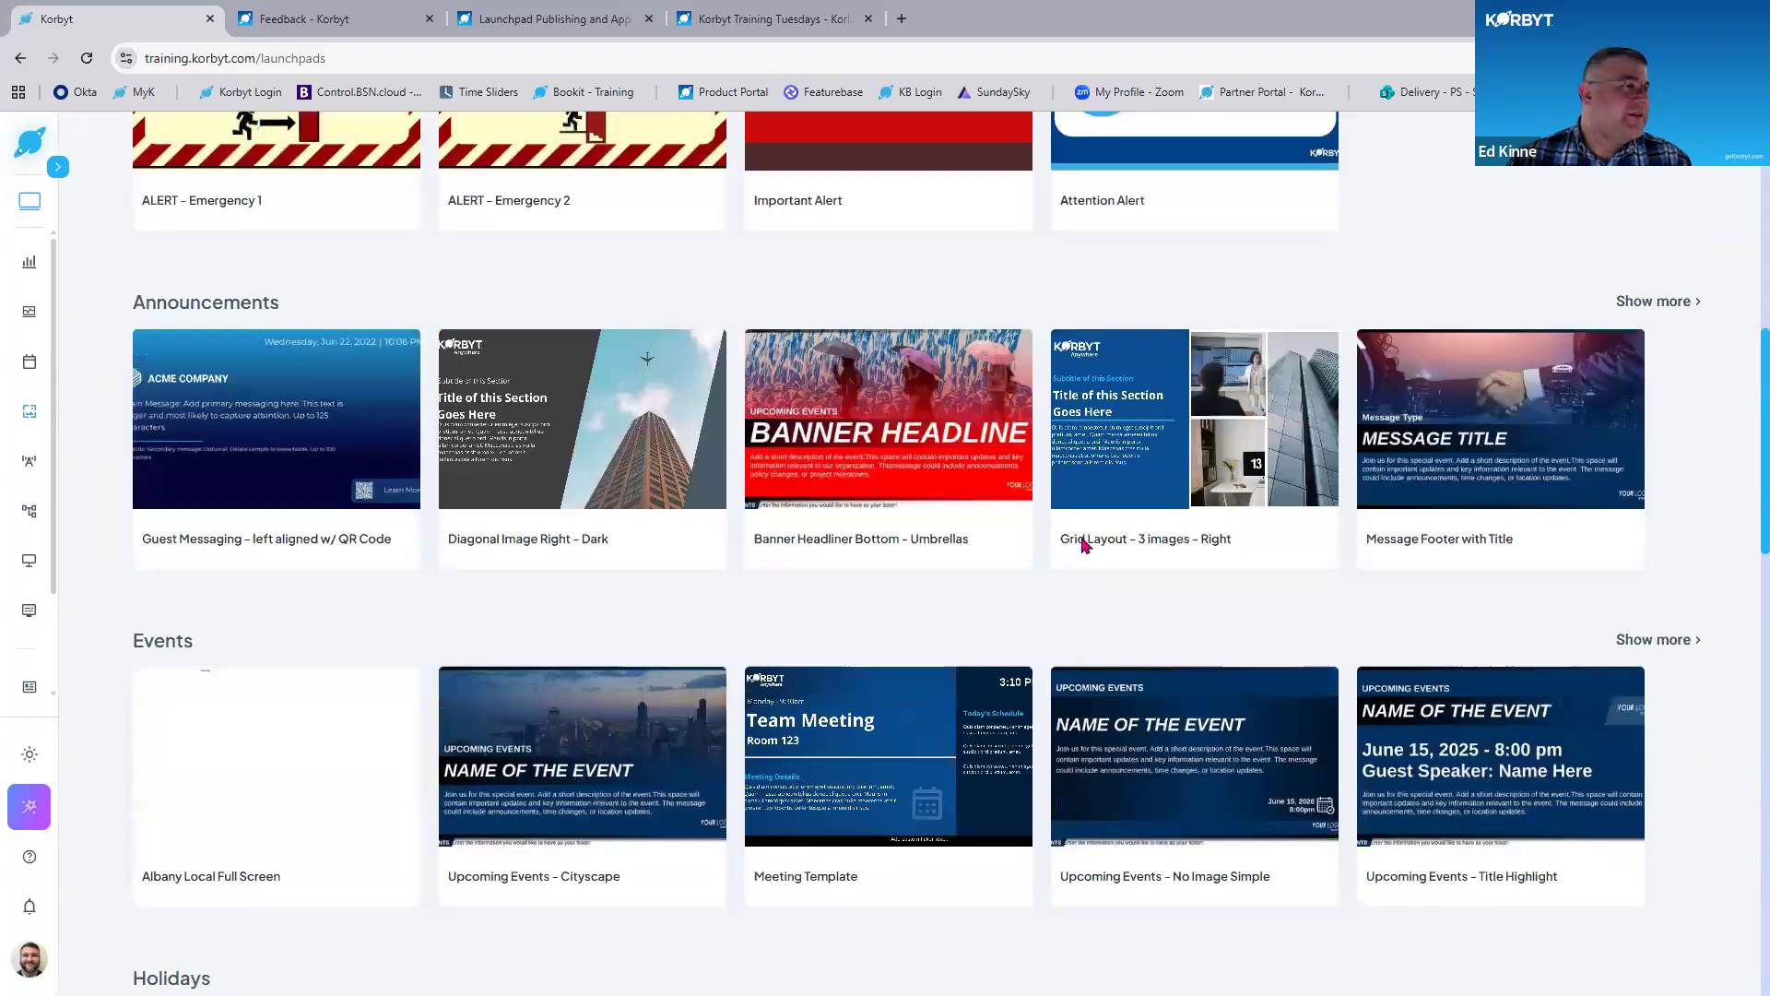
scroll(1111, 609, up, 2)
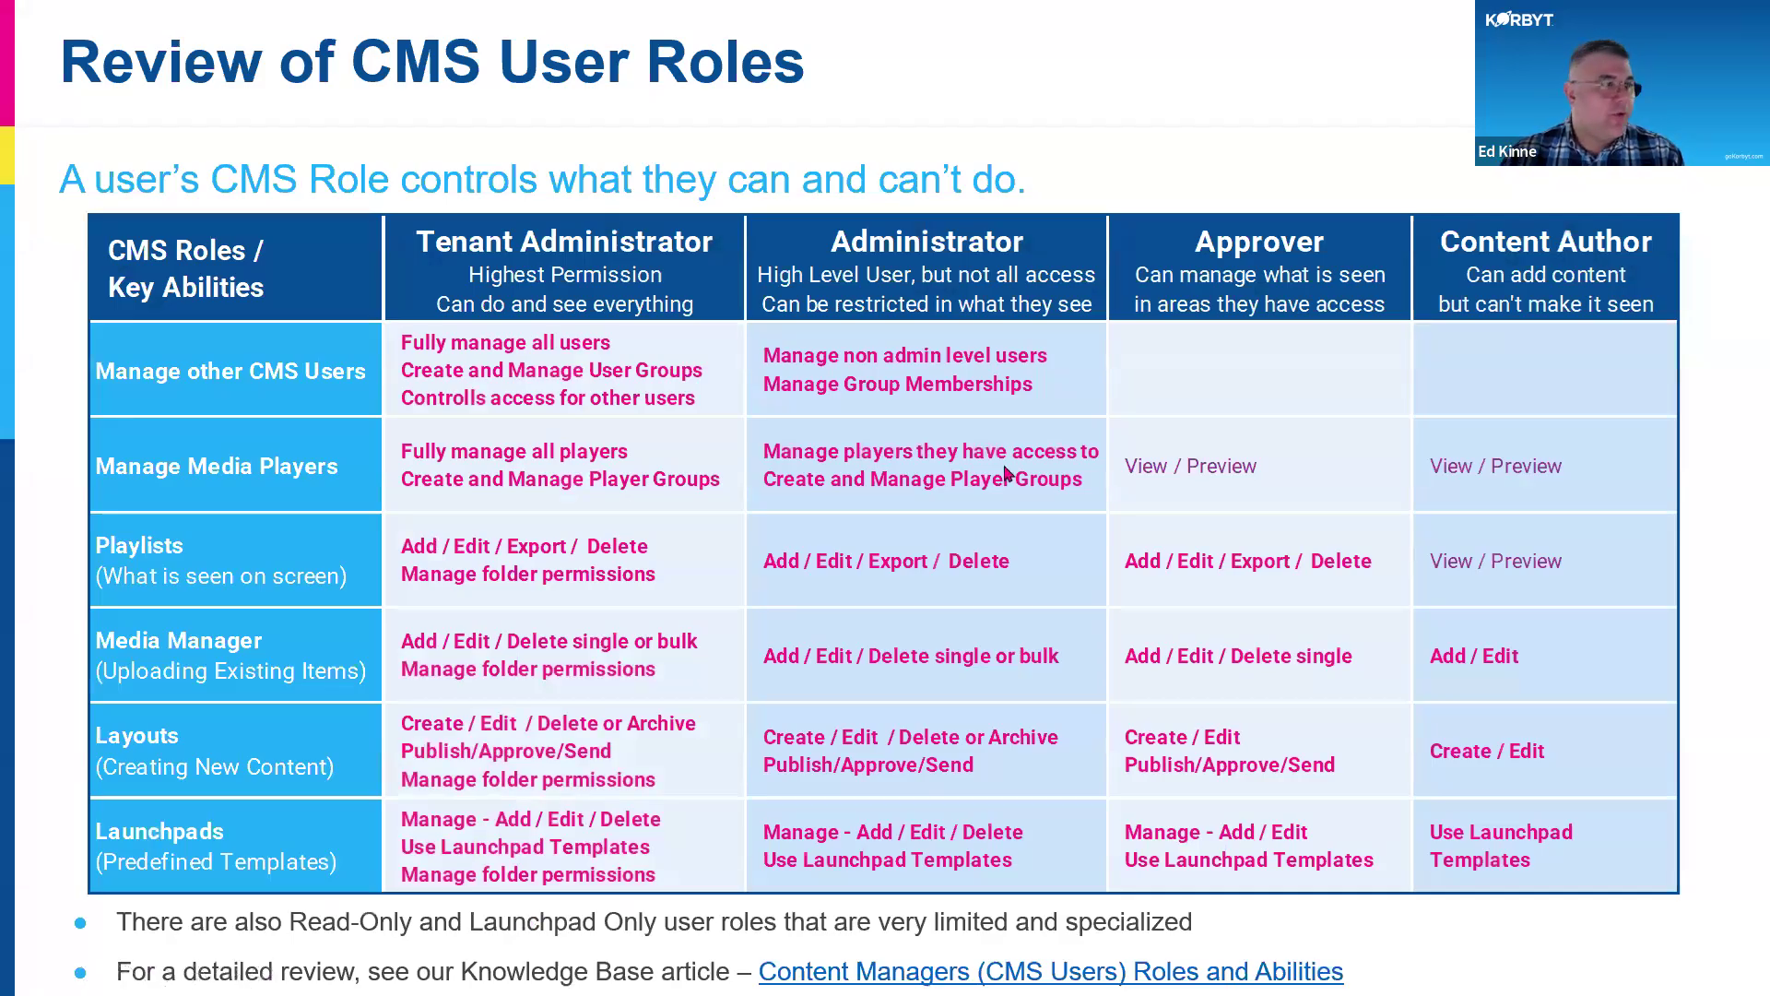
Switch from the slides back to the Korbyt browser window and open the recently used Albany Peer to Peer launchpad.
key(alt+Tab)
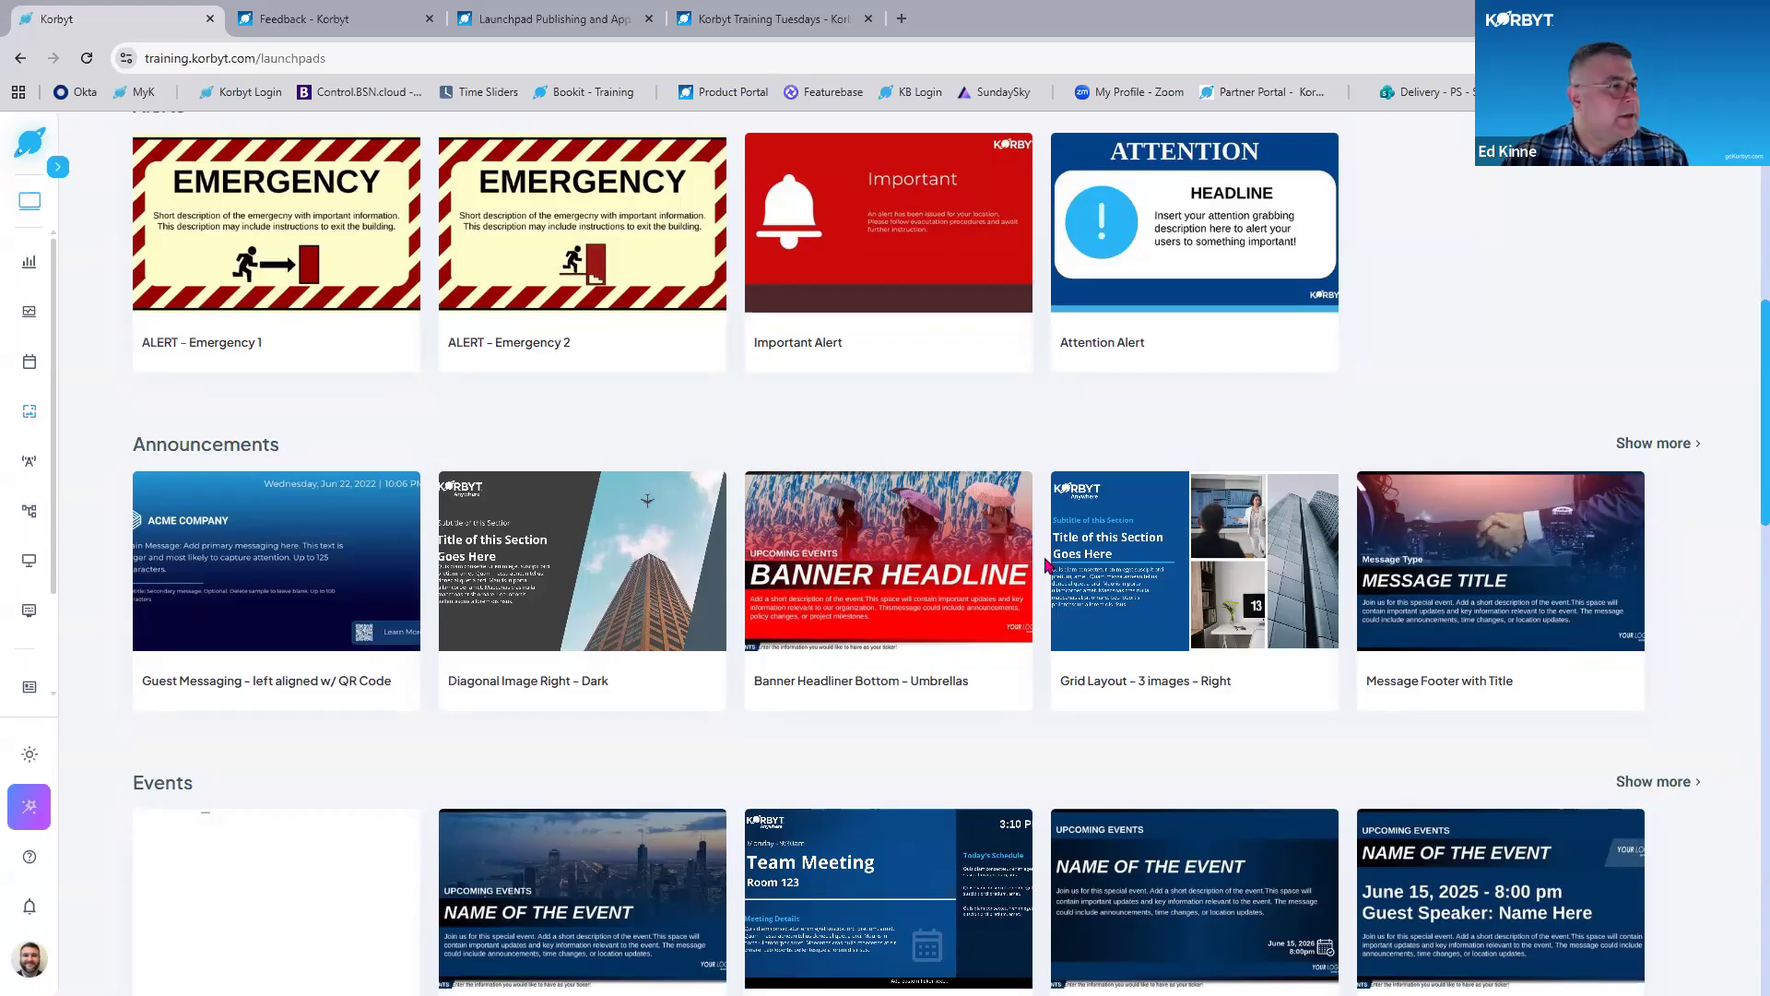
scroll(1047, 565, up, 8)
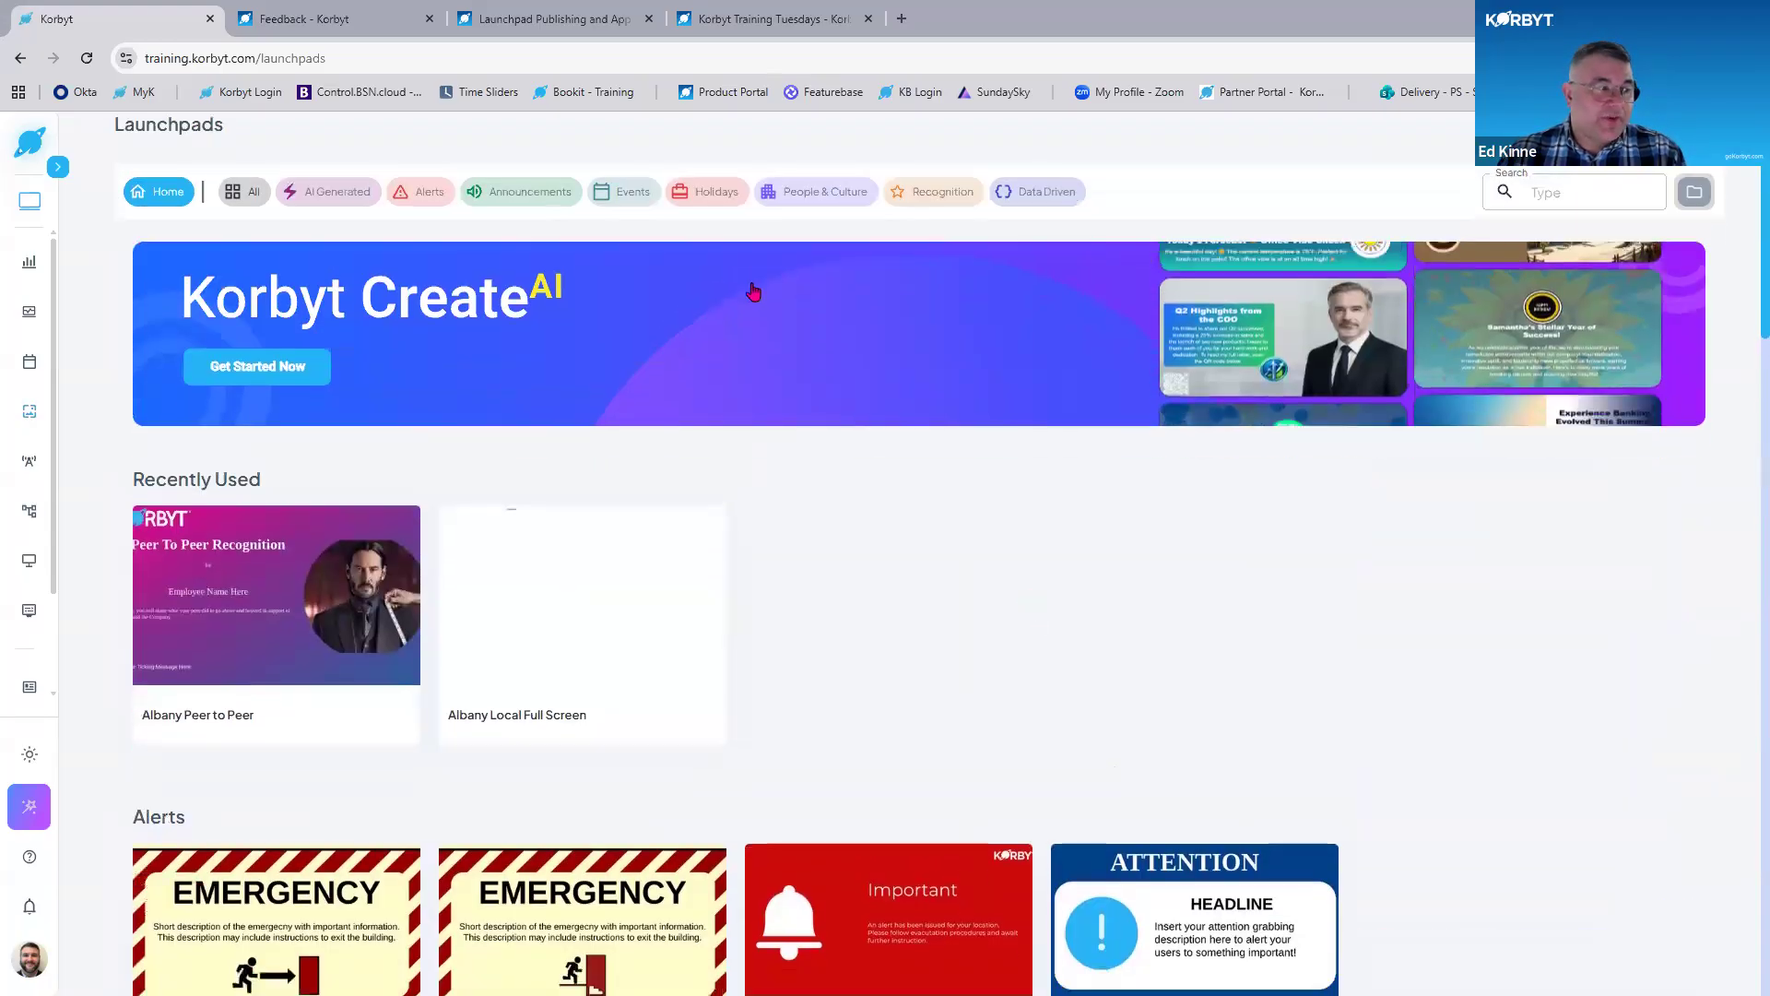
scroll(849, 497, down, 5)
scroll(857, 479, down, 3)
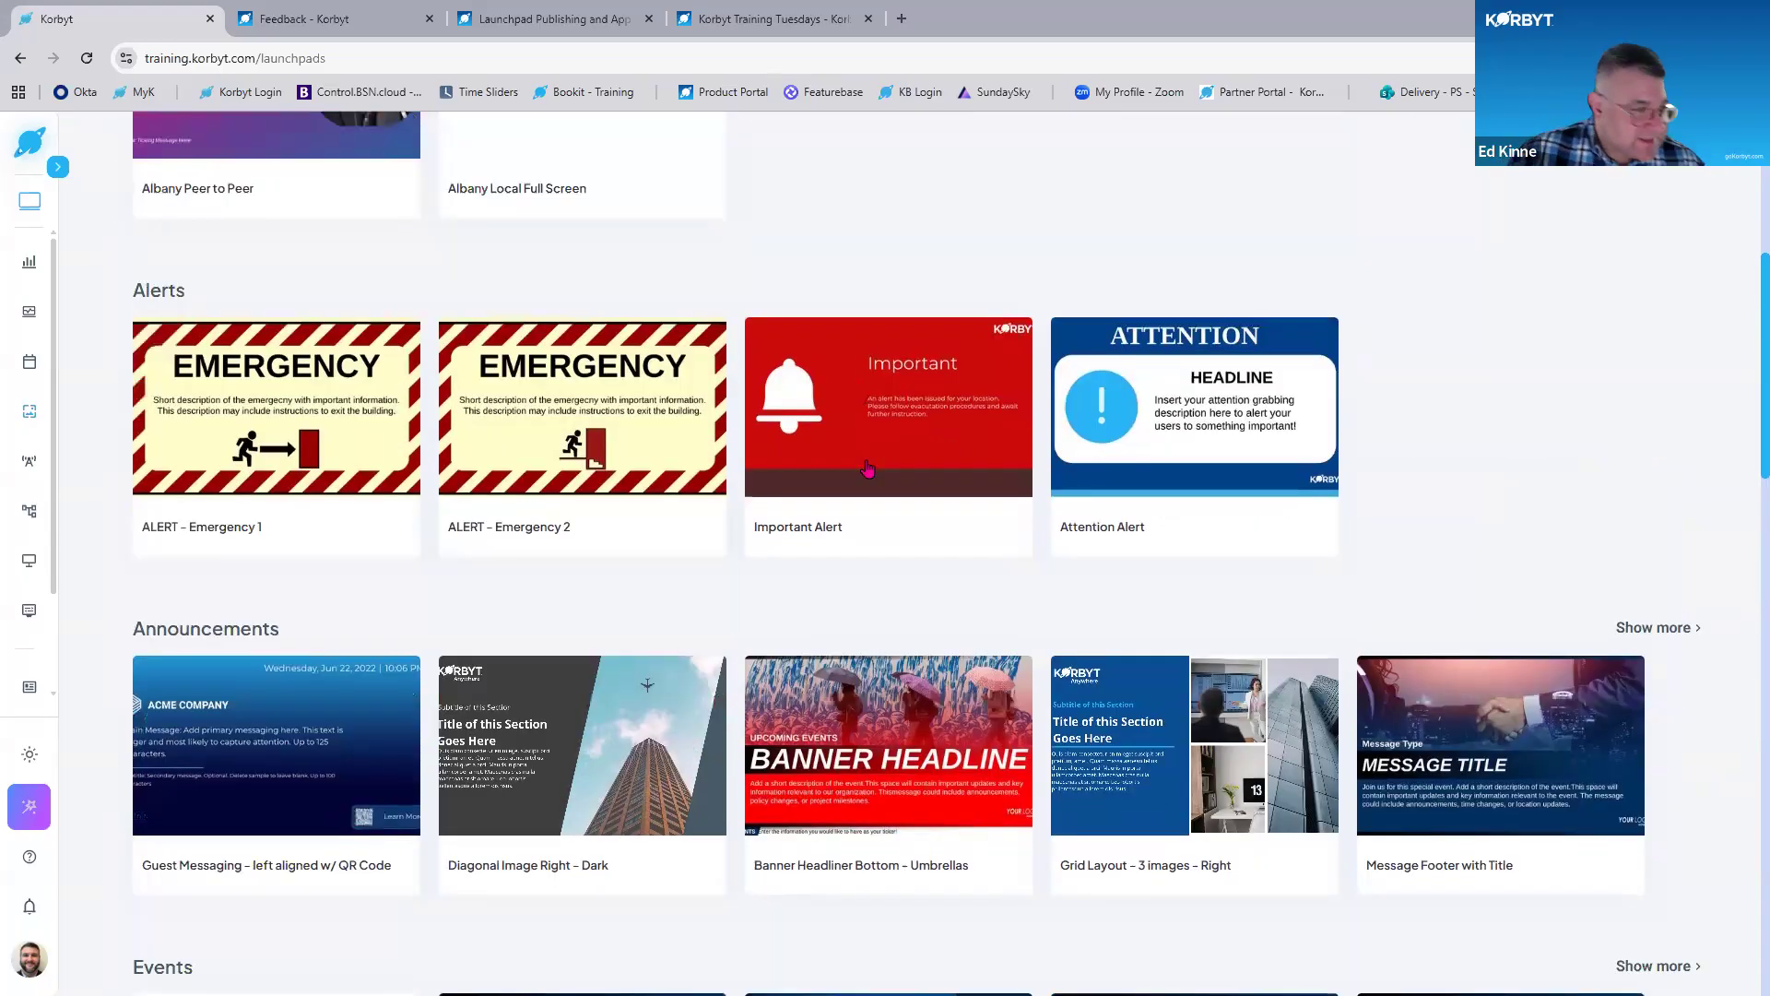
scroll(883, 489, up, 6)
scroll(877, 683, down, 3)
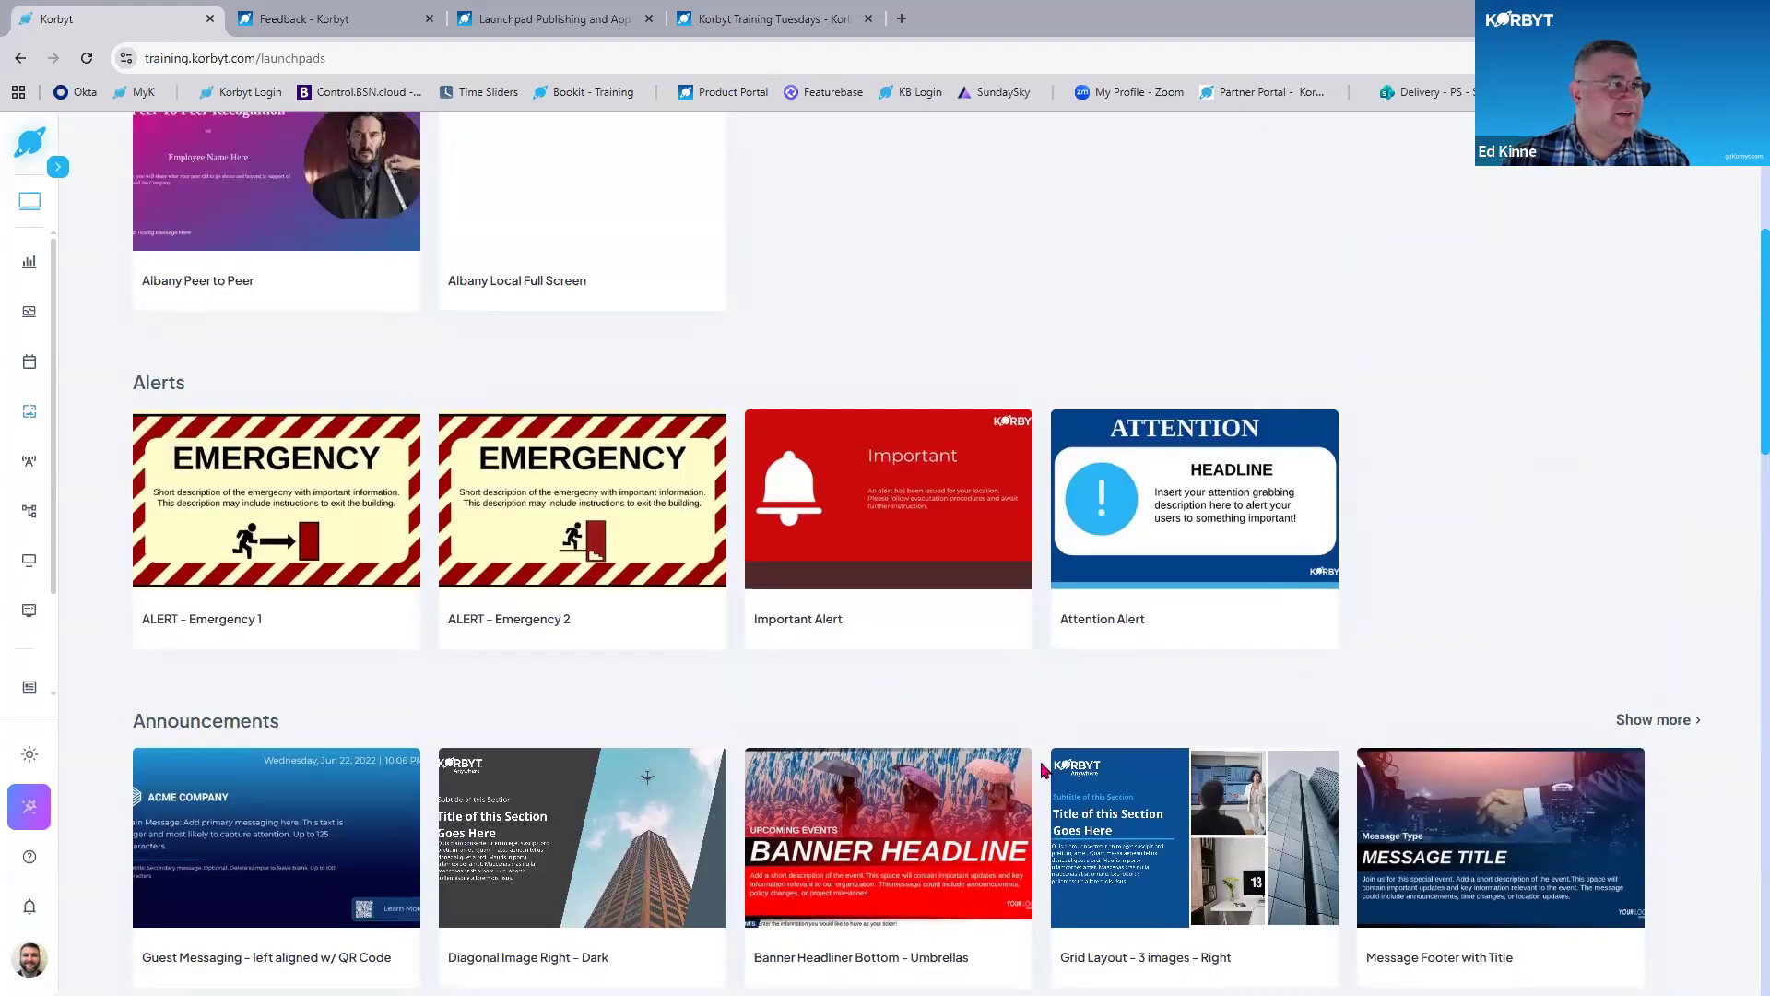
scroll(1000, 770, up, 4)
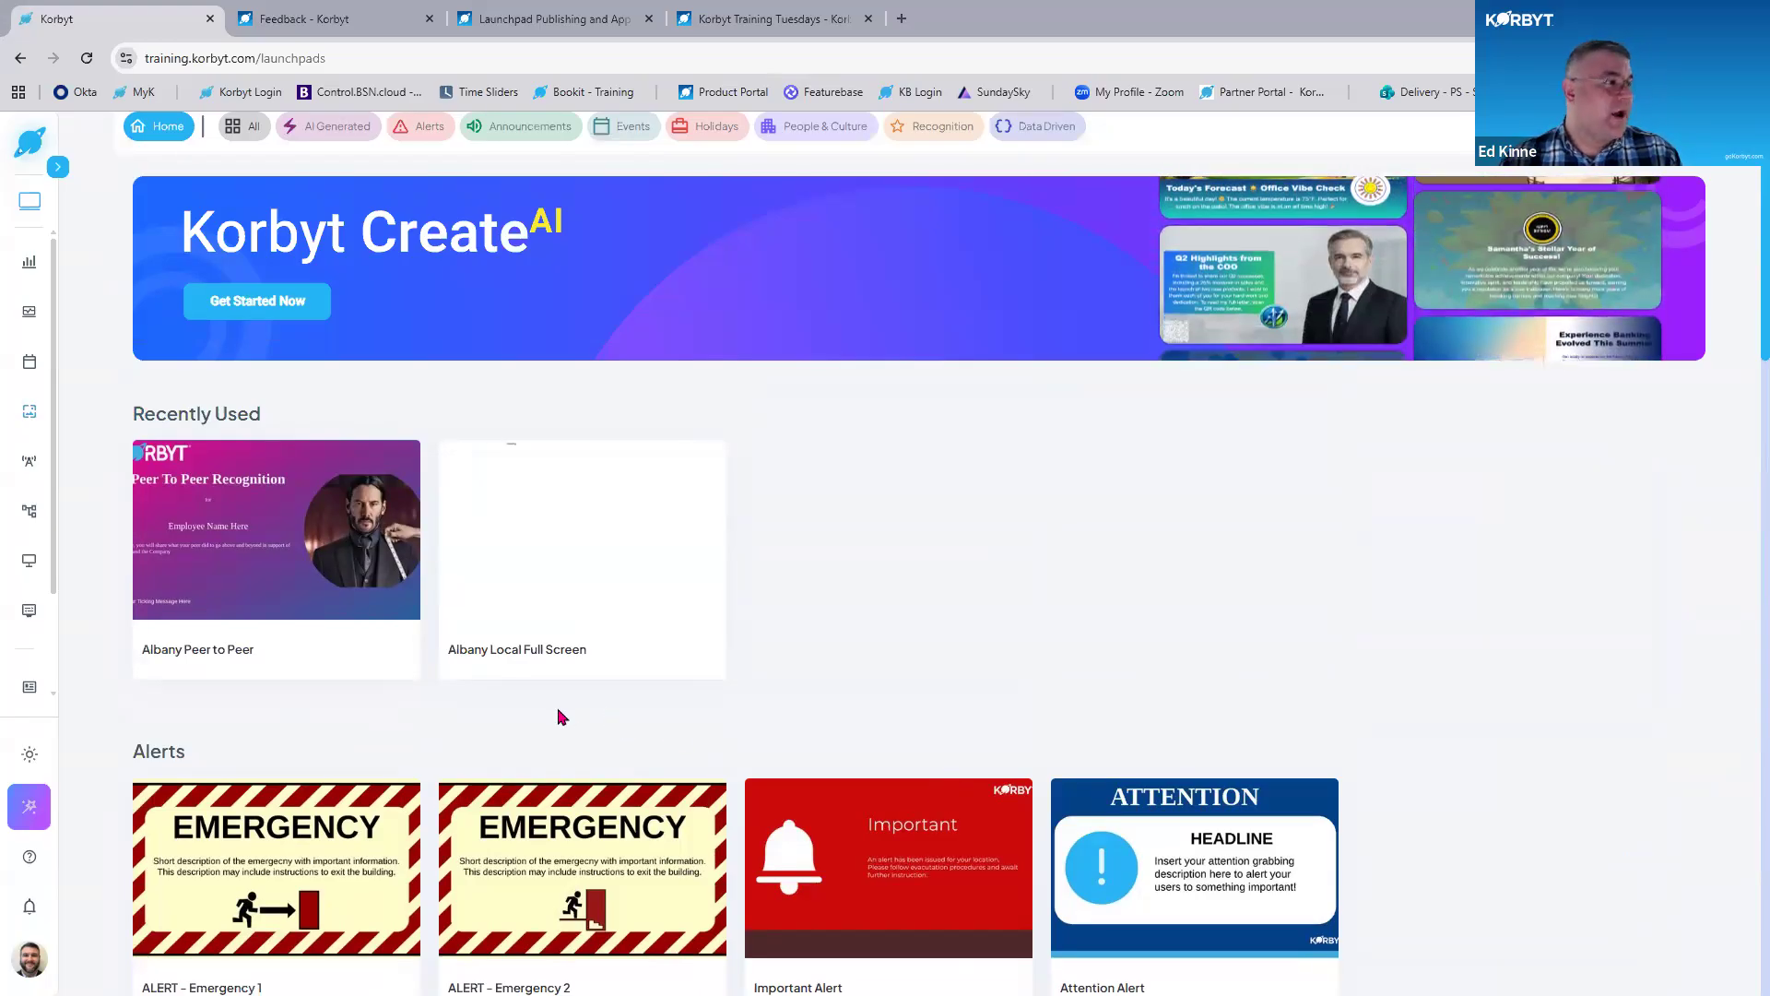
click(287, 555)
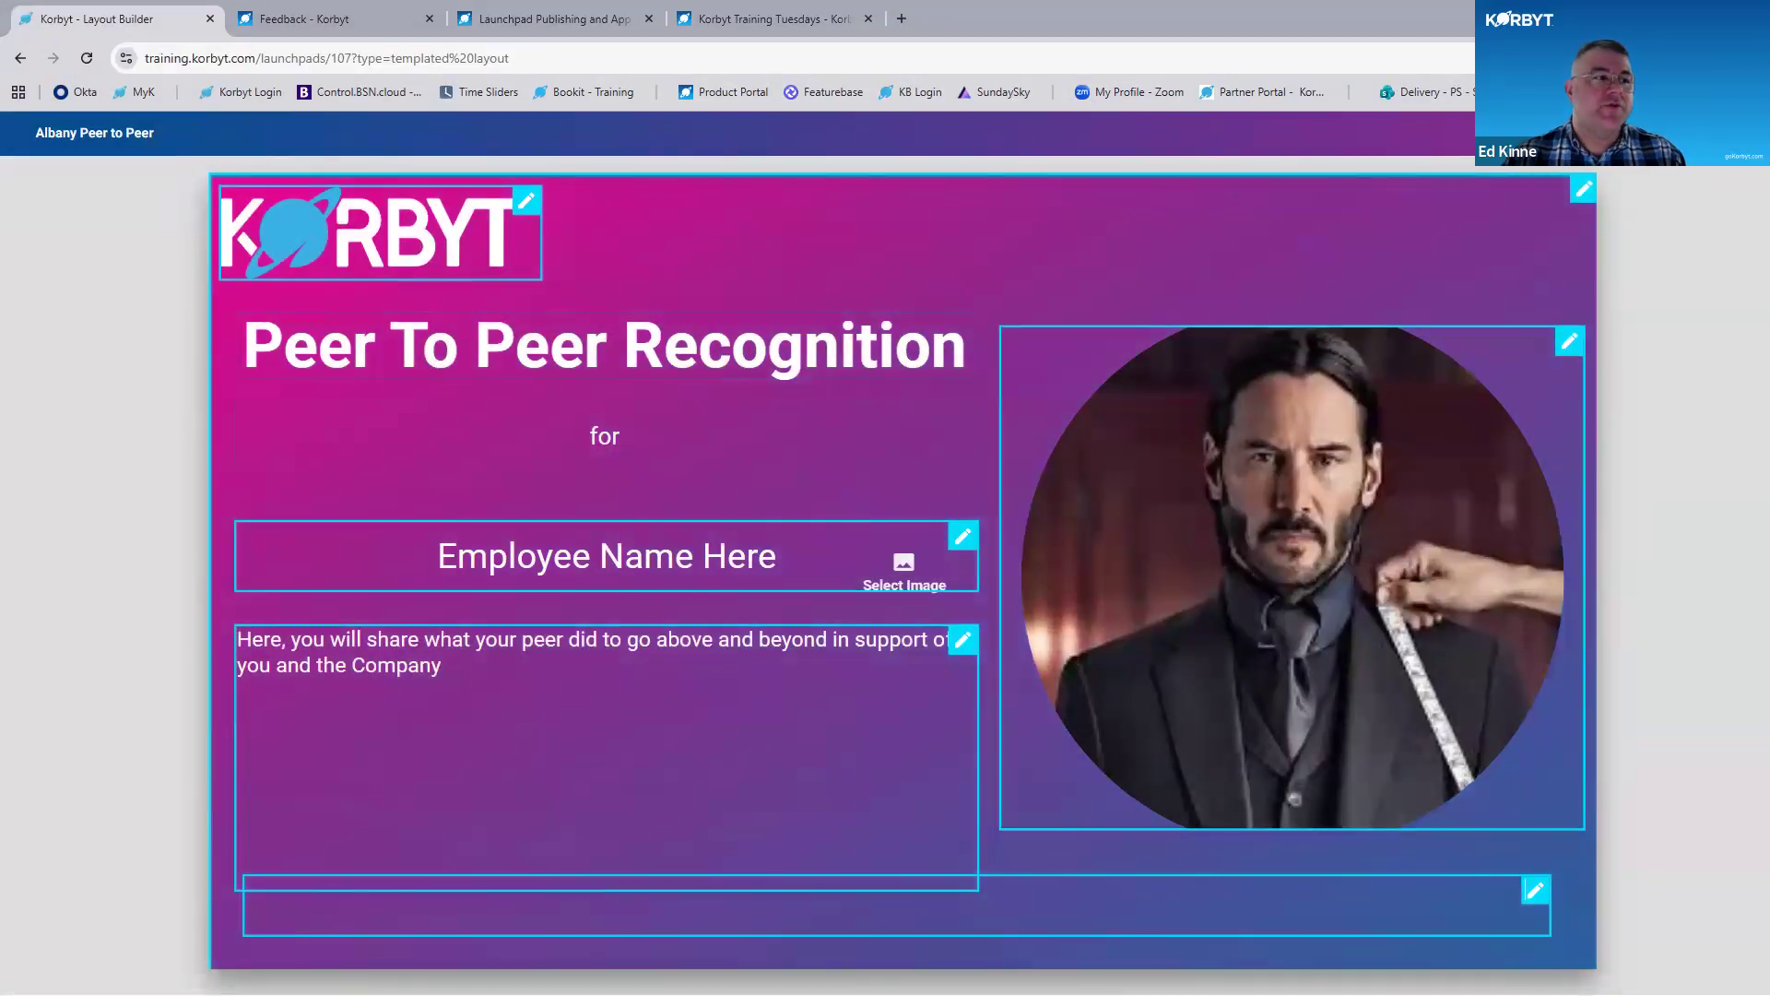
Open the publish settings for the peer recognition launchpad and name it "Launchpad Traing Tuesday".
click(1713, 134)
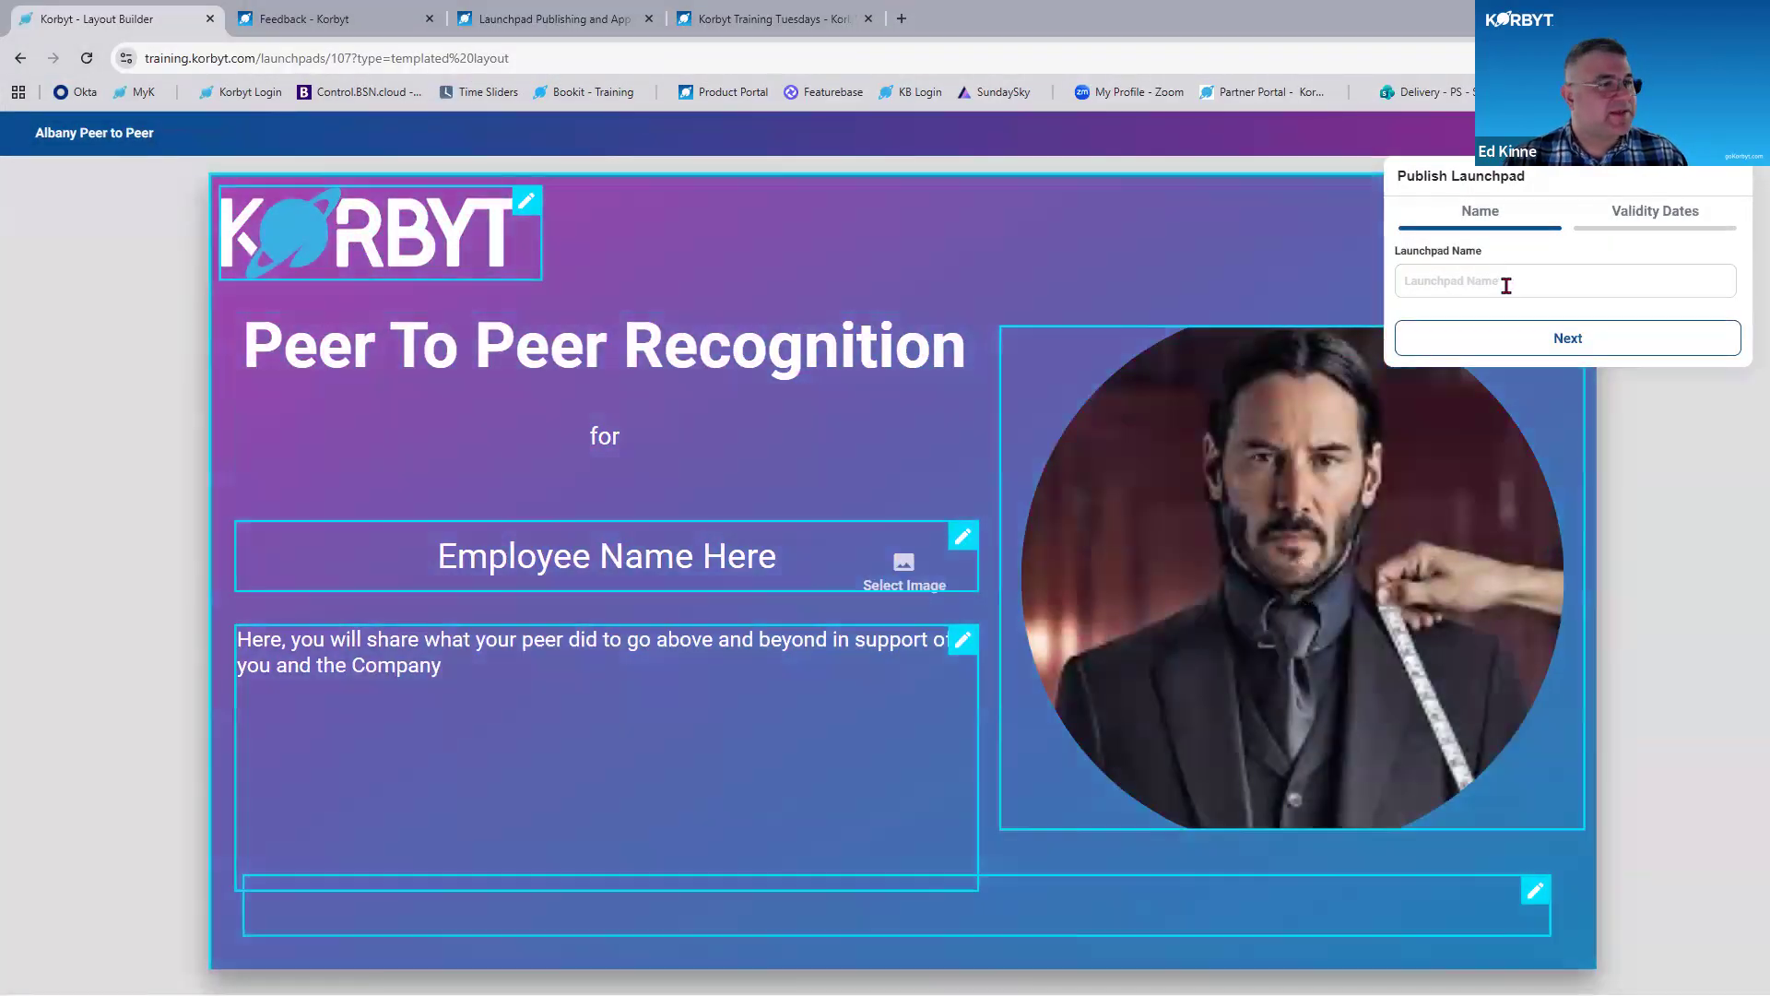
click(1505, 285)
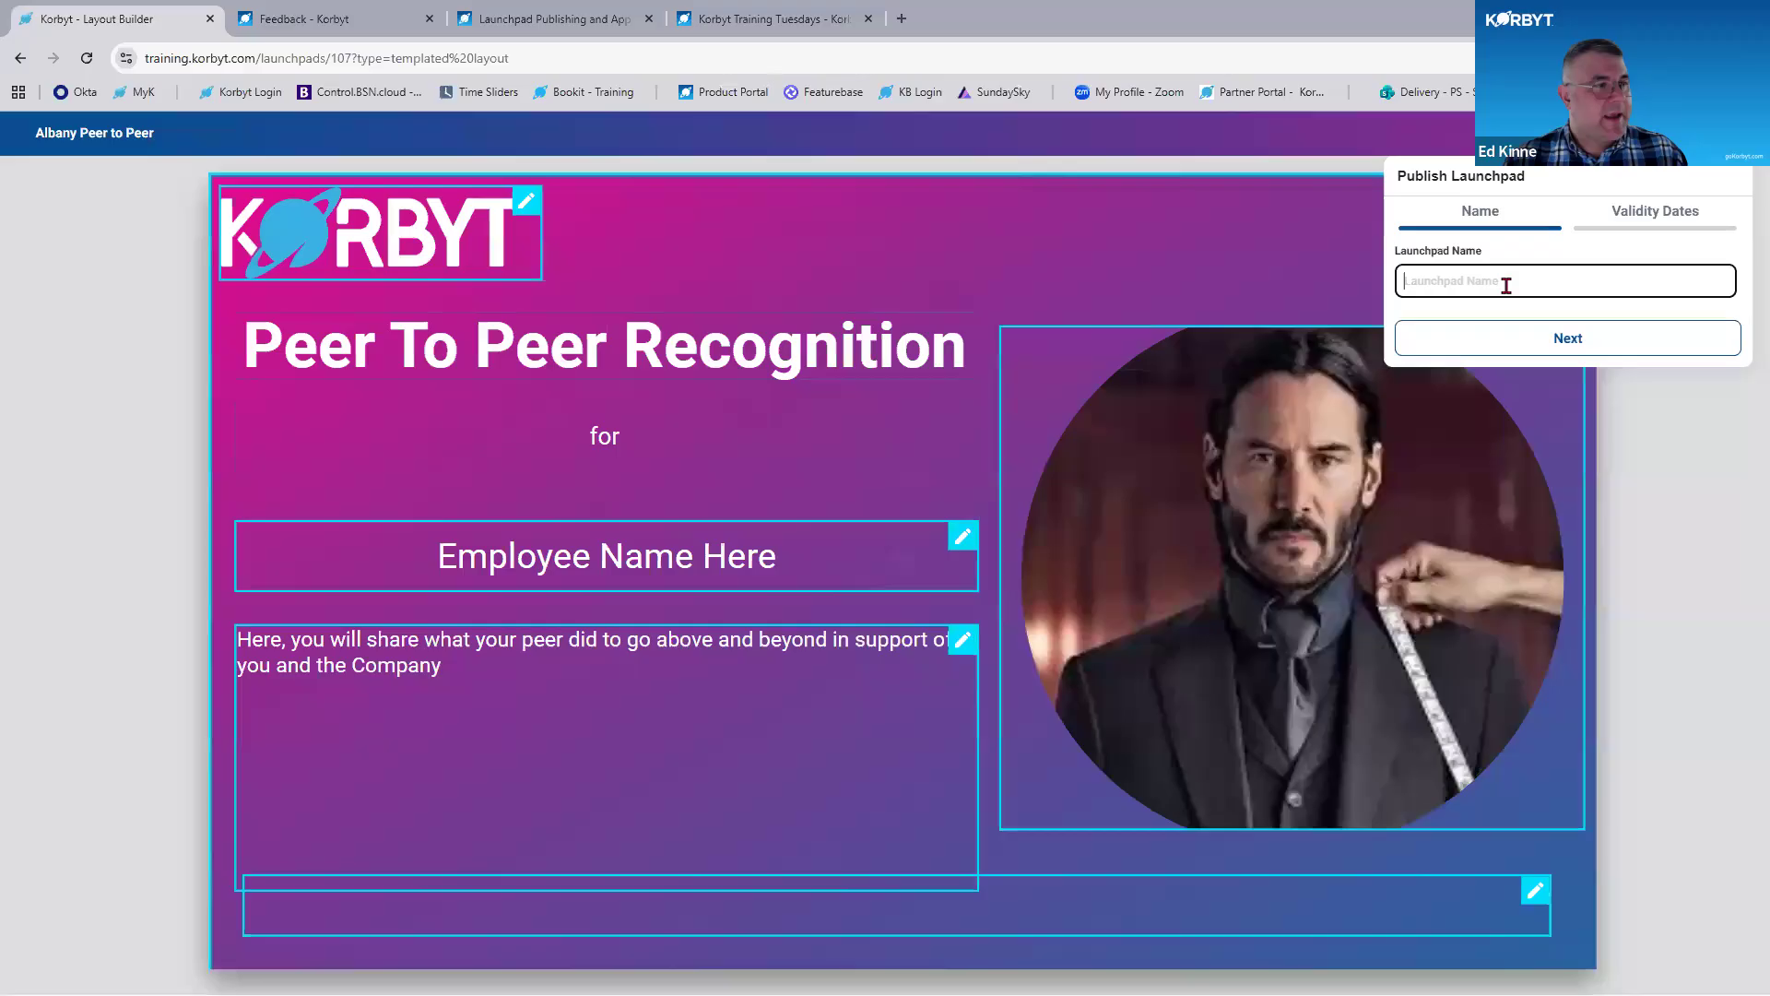
text(Launch)
key(BackSpace)
key(BackSpace)
key(BackSpace)
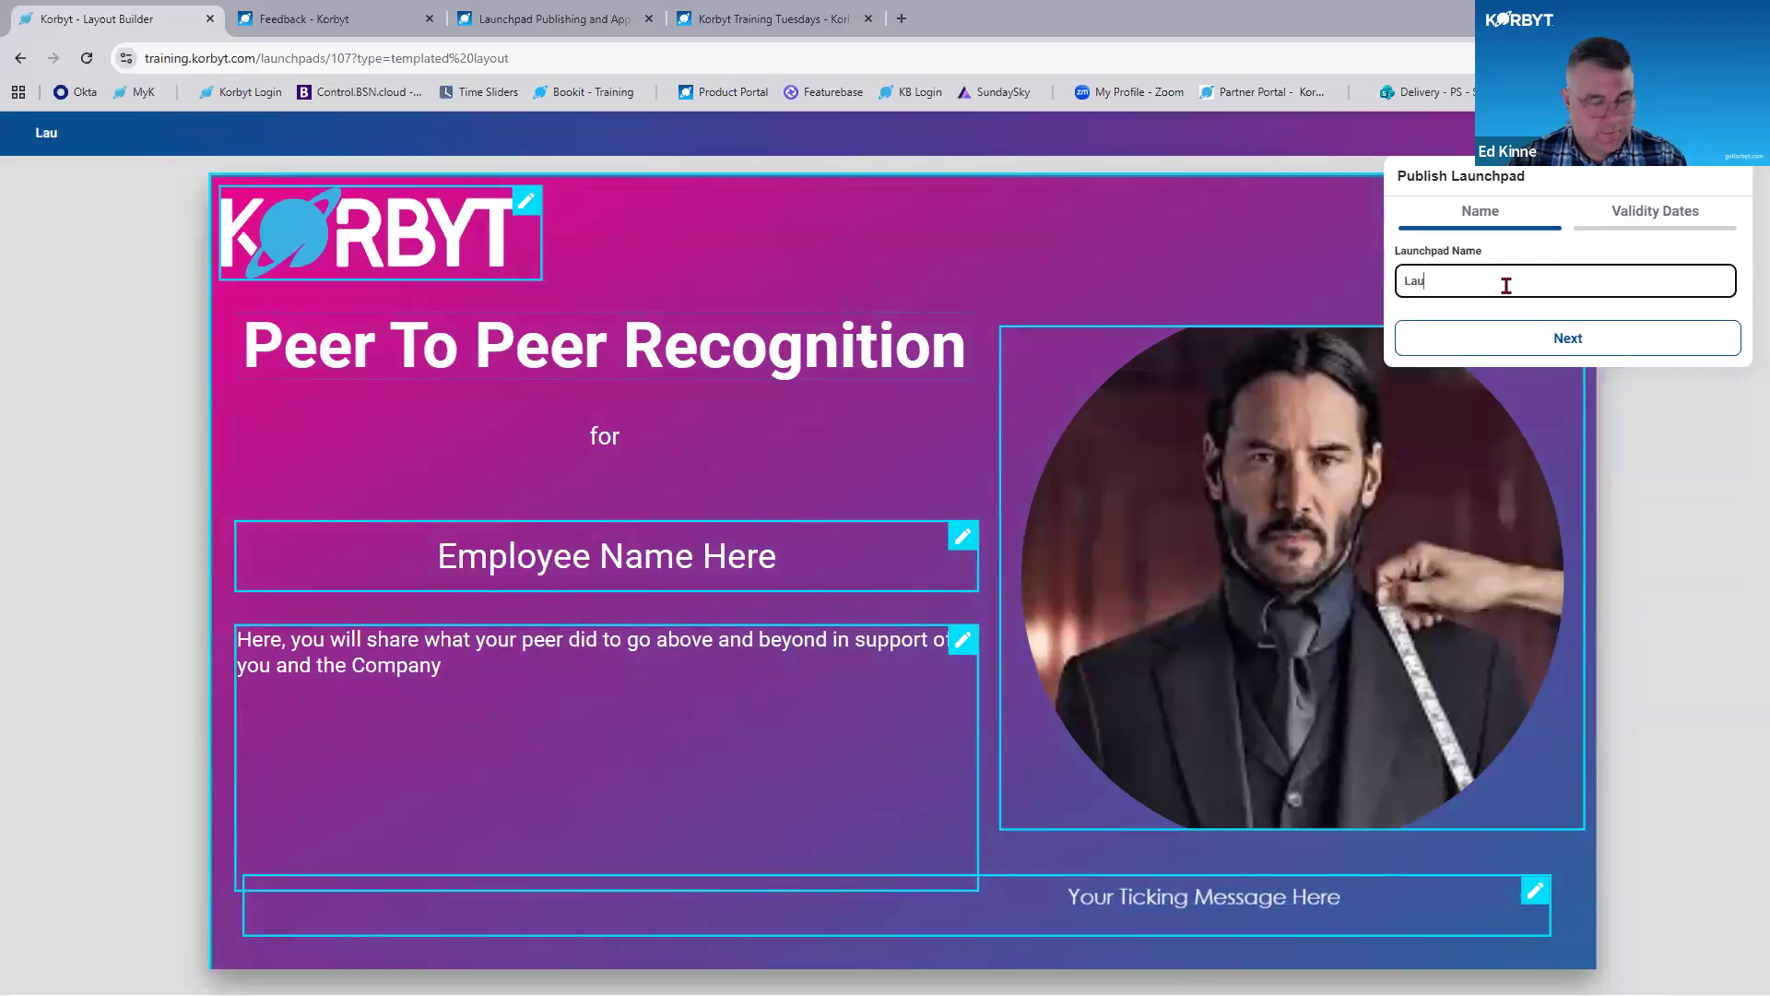
text(nchpad Trai)
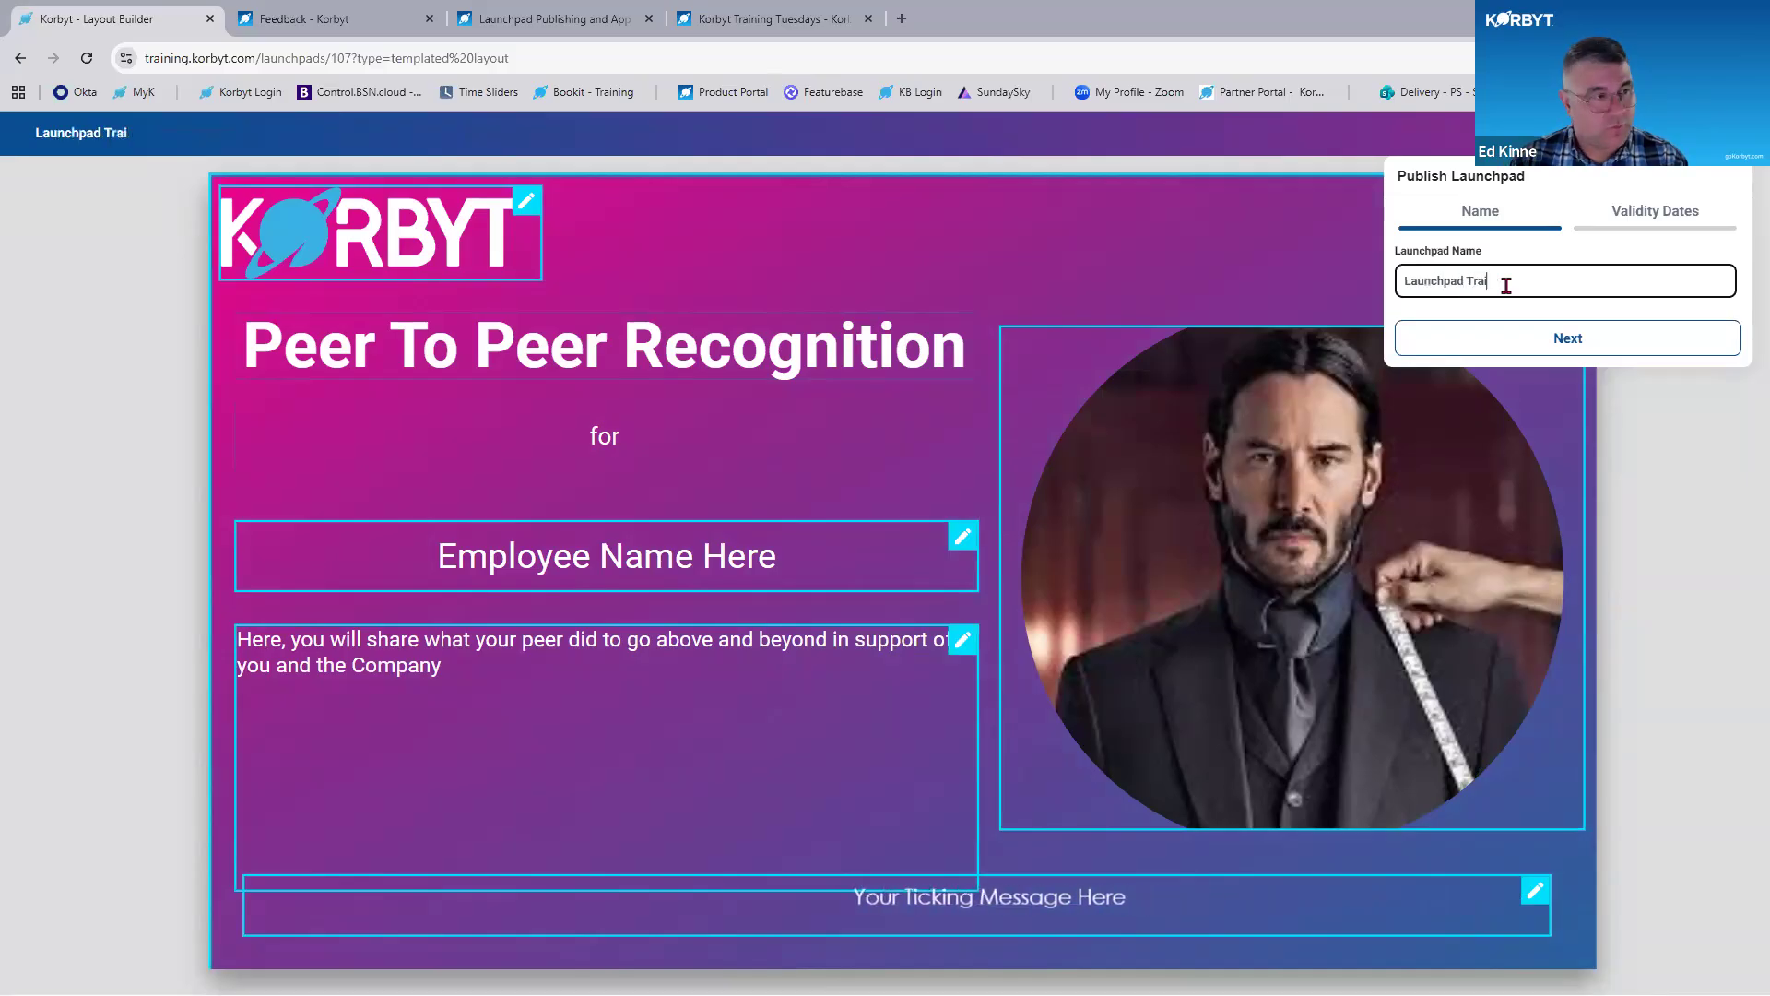
text(ng Tuesday)
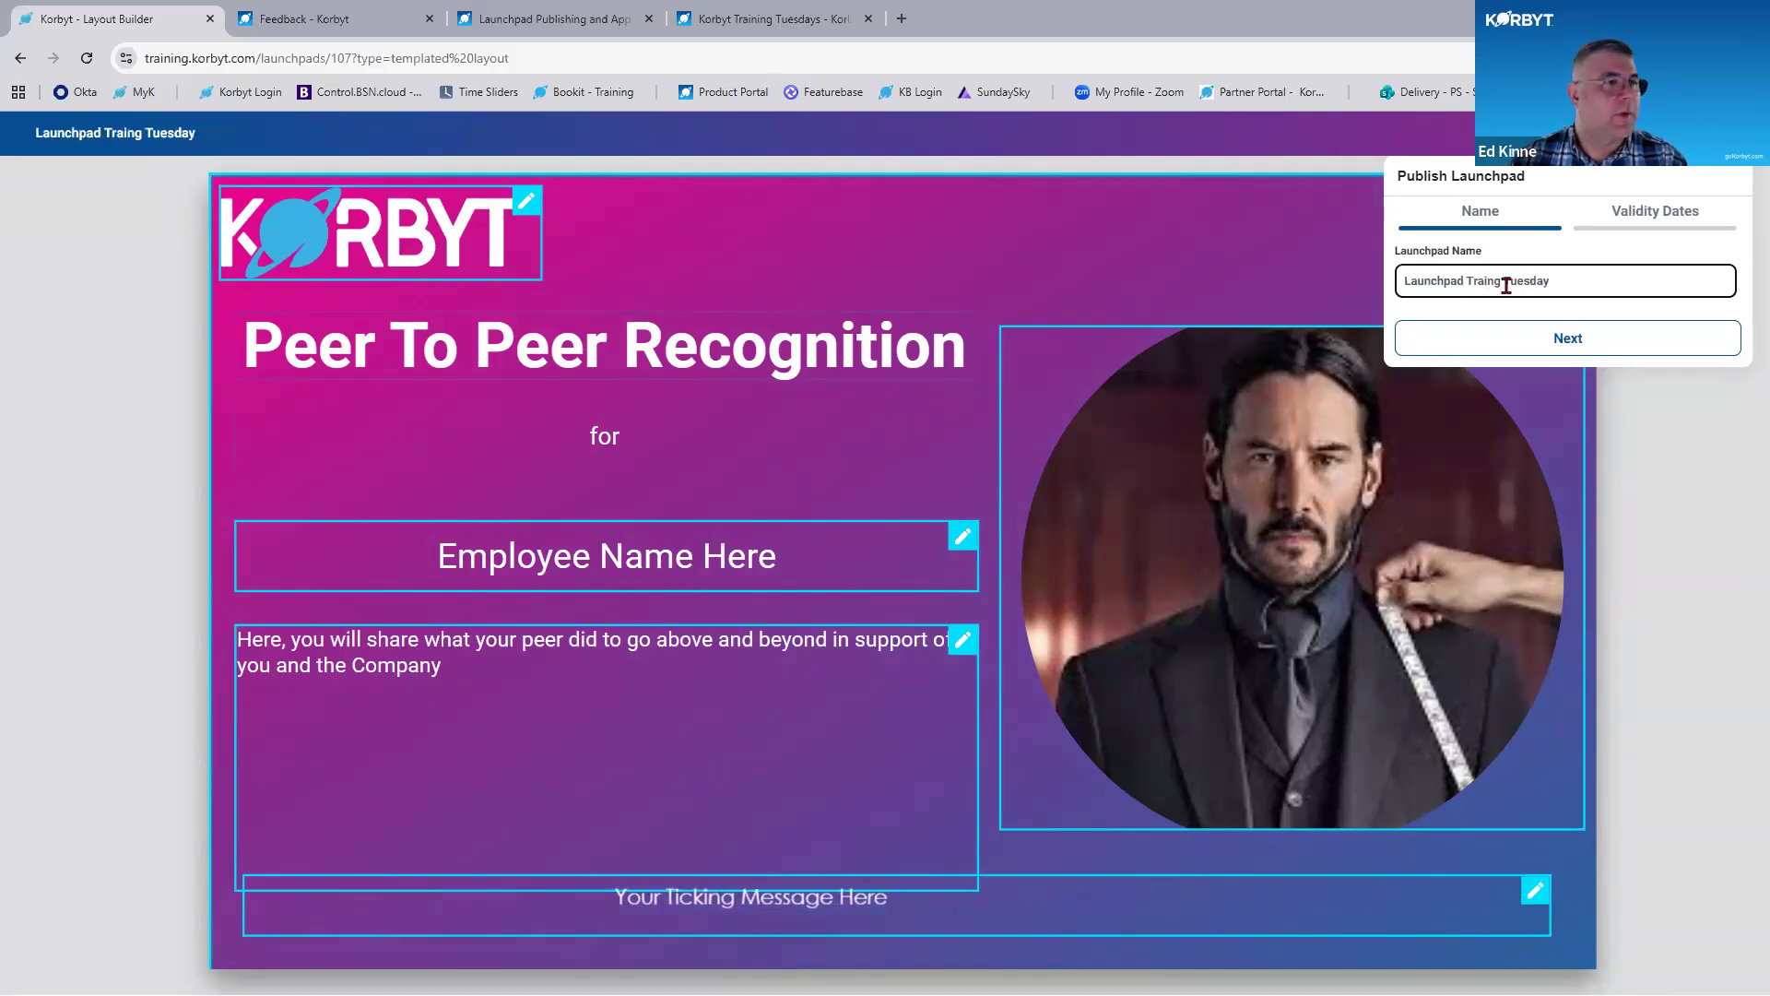
Set the launchpad's validity start date to 02/16/2026 11:08 AM.
click(1662, 236)
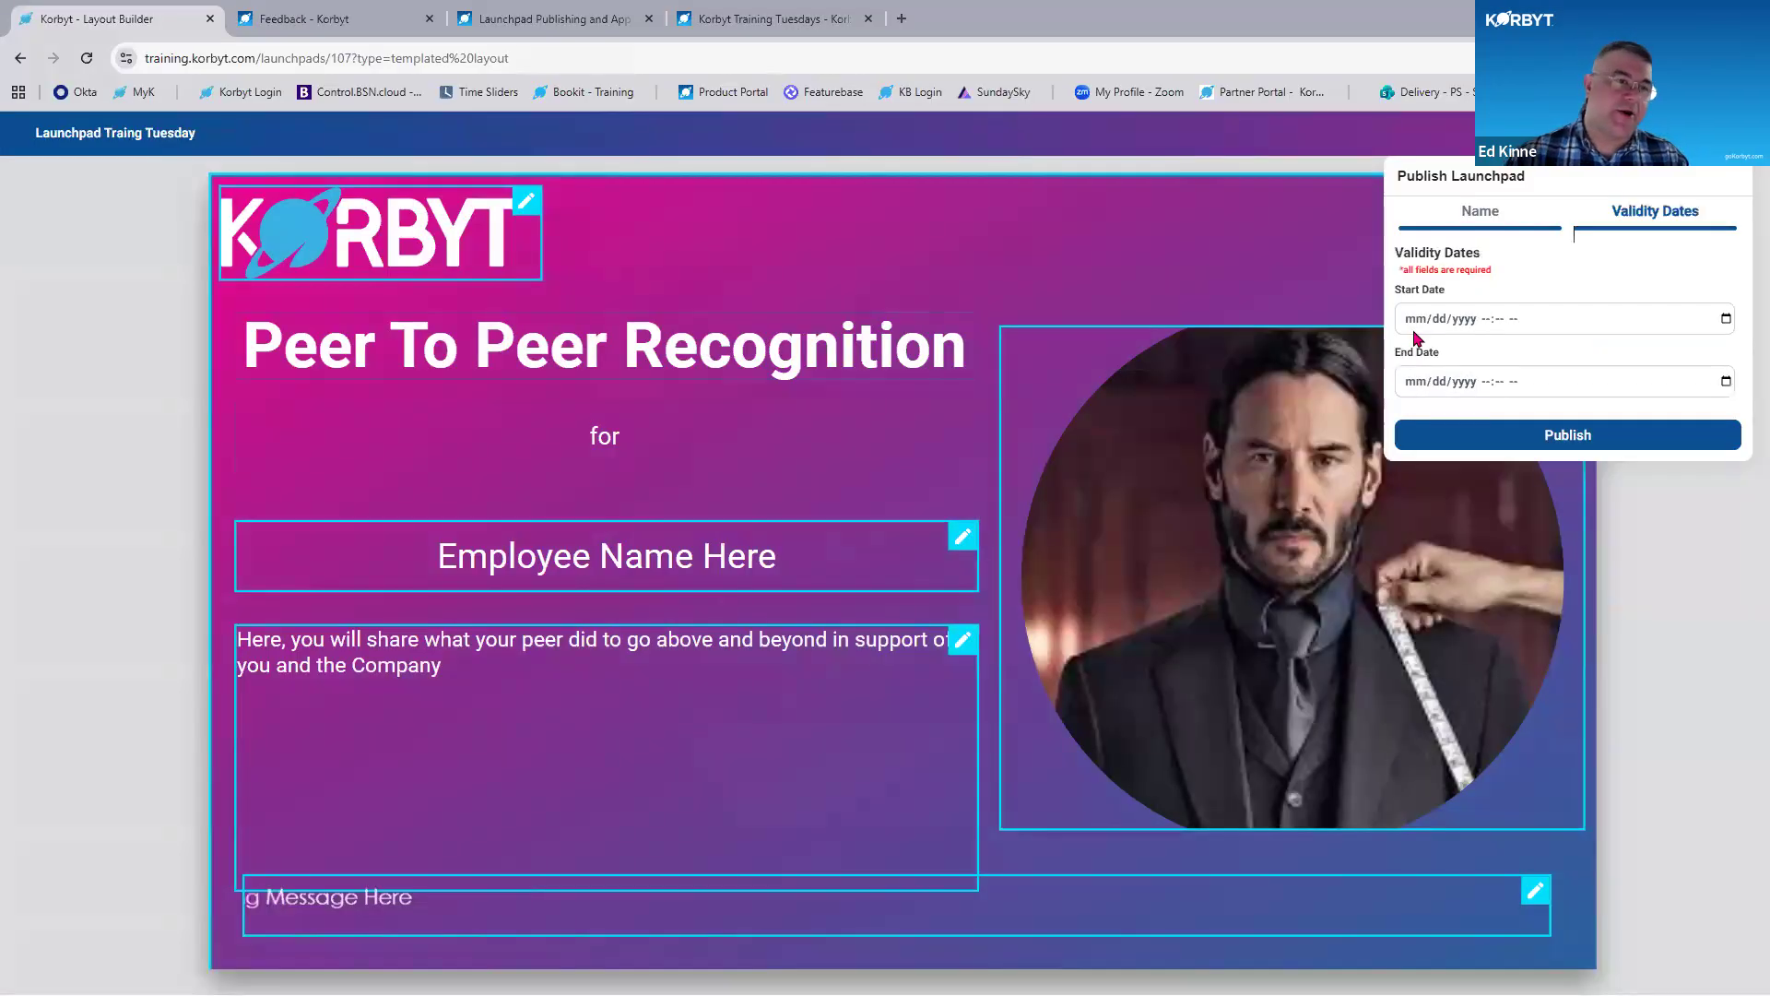
click(1419, 319)
click(1727, 320)
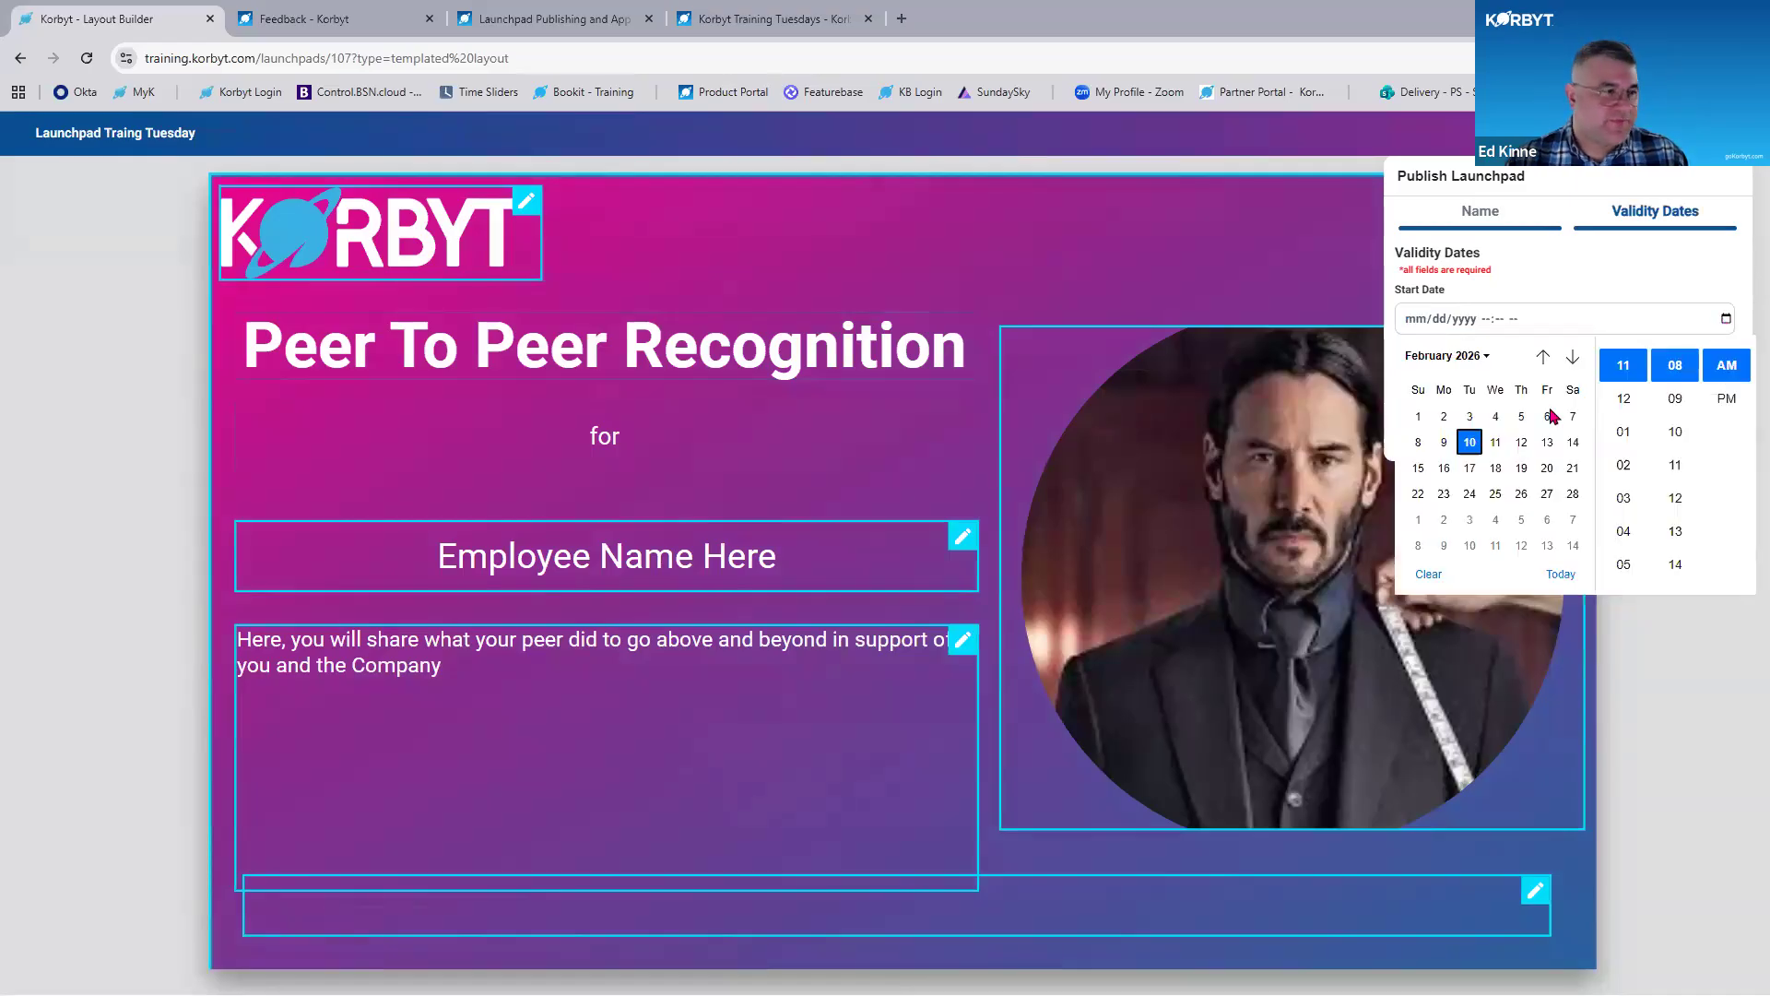
click(1444, 468)
click(1567, 297)
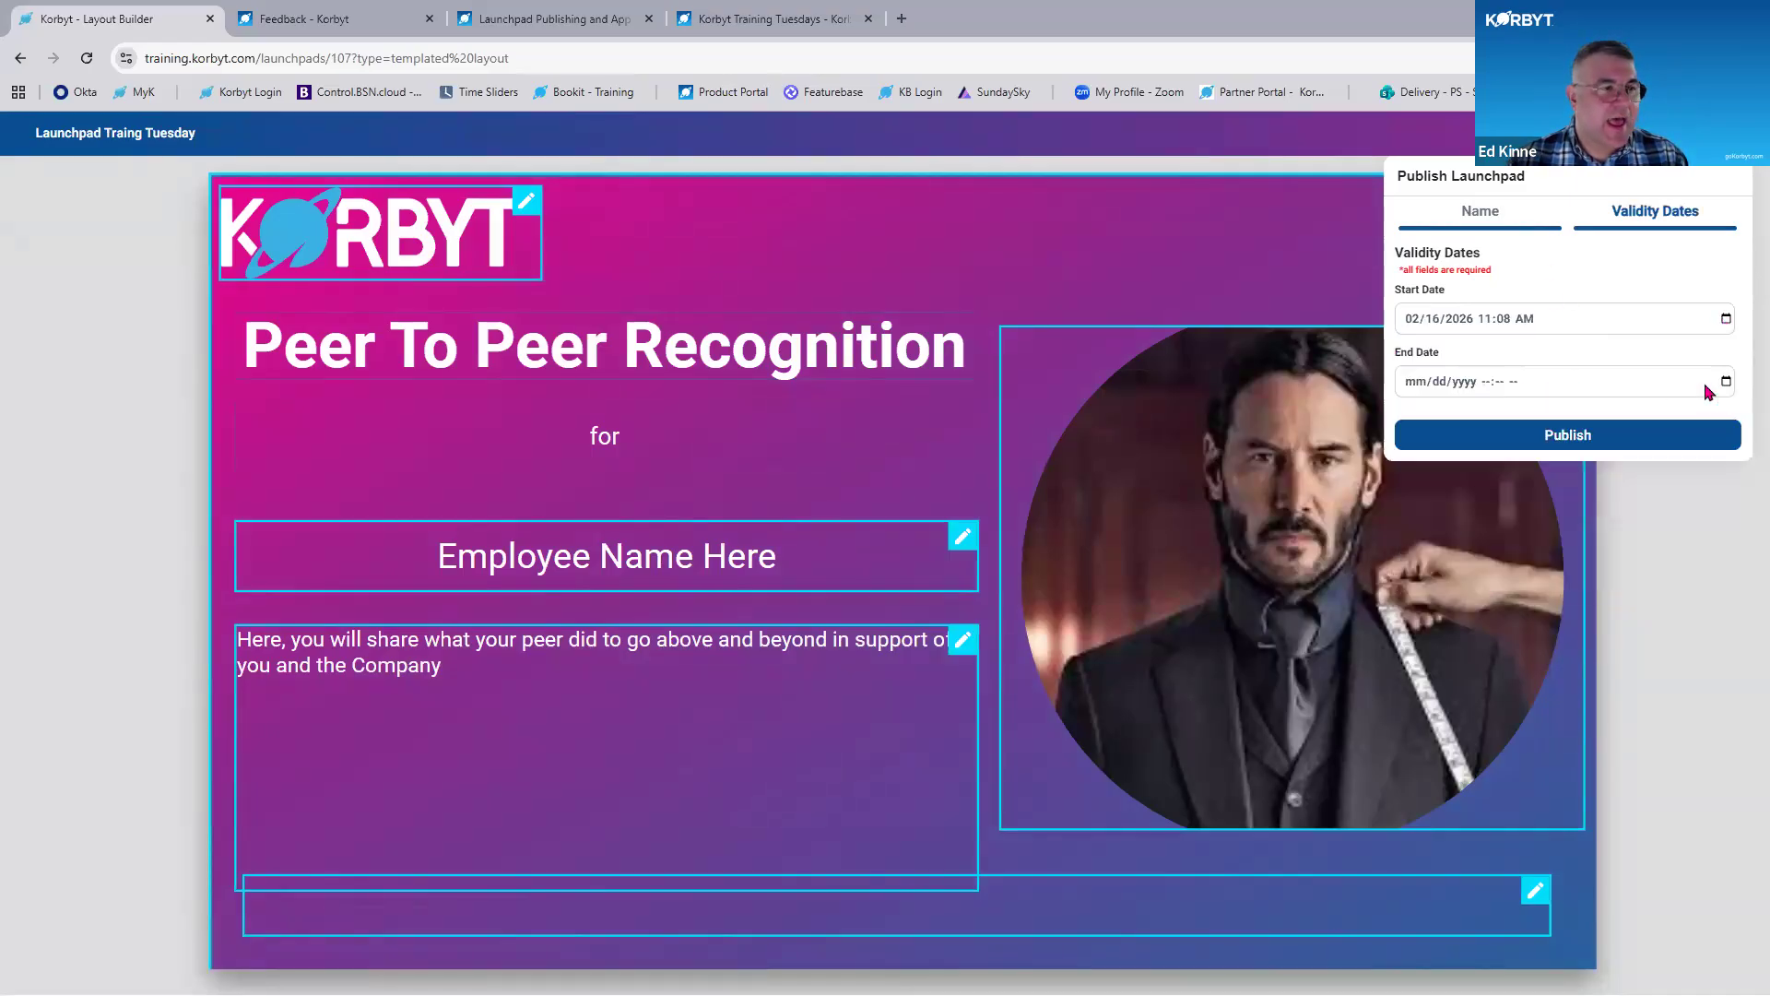
Set the validity end date to 02/19/2026 11:08 AM and publish the launchpad.
click(1727, 381)
click(1528, 539)
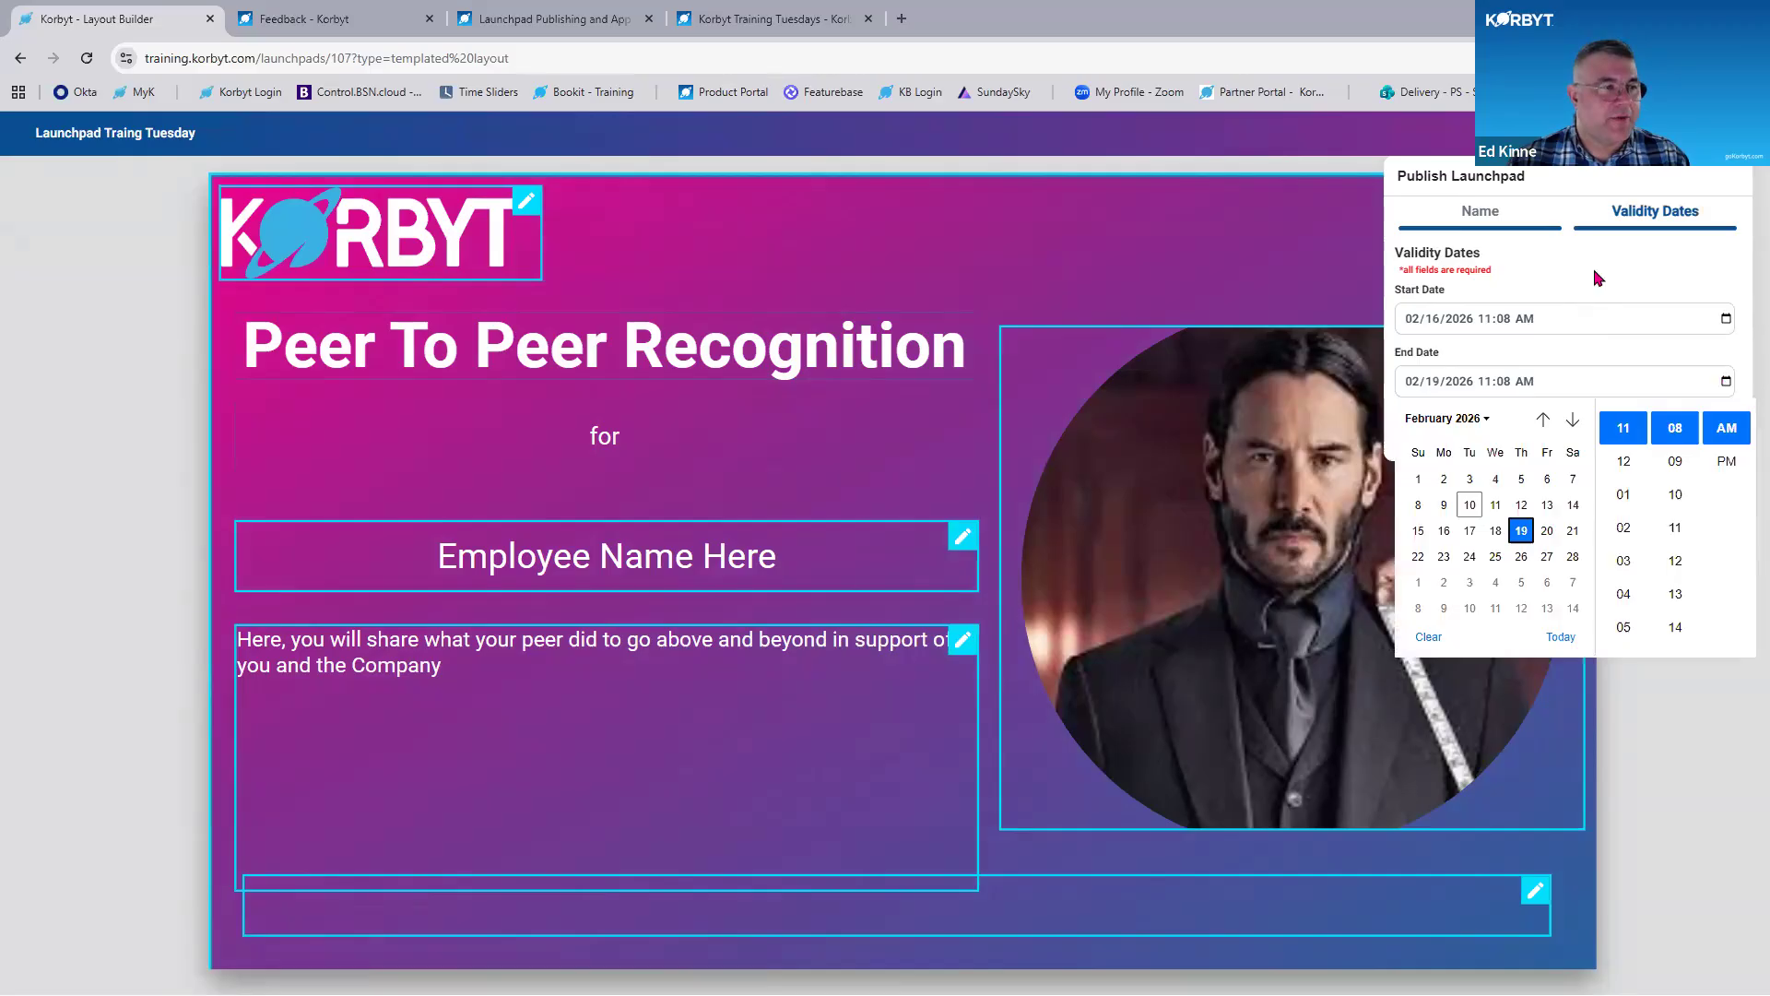
click(1594, 276)
click(1594, 446)
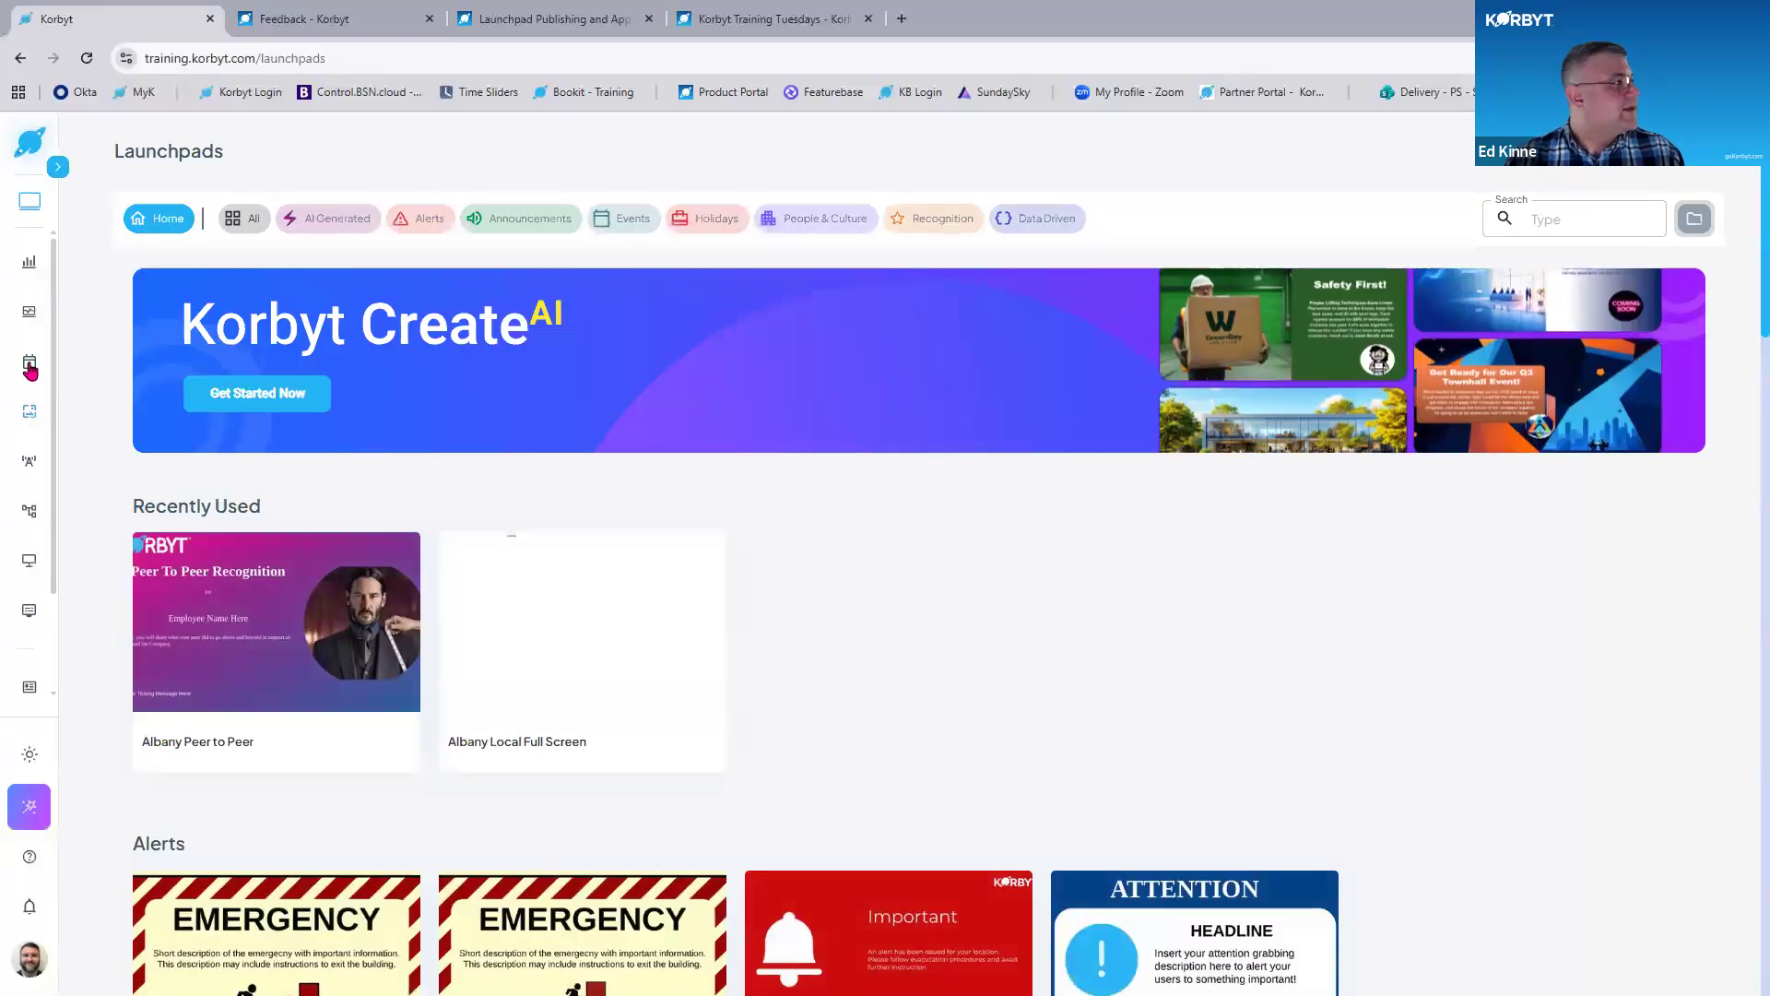
Check the Layouts list, and open the ALERT - Emergency 2 template from the Launchpads page.
mouse_move(26, 424)
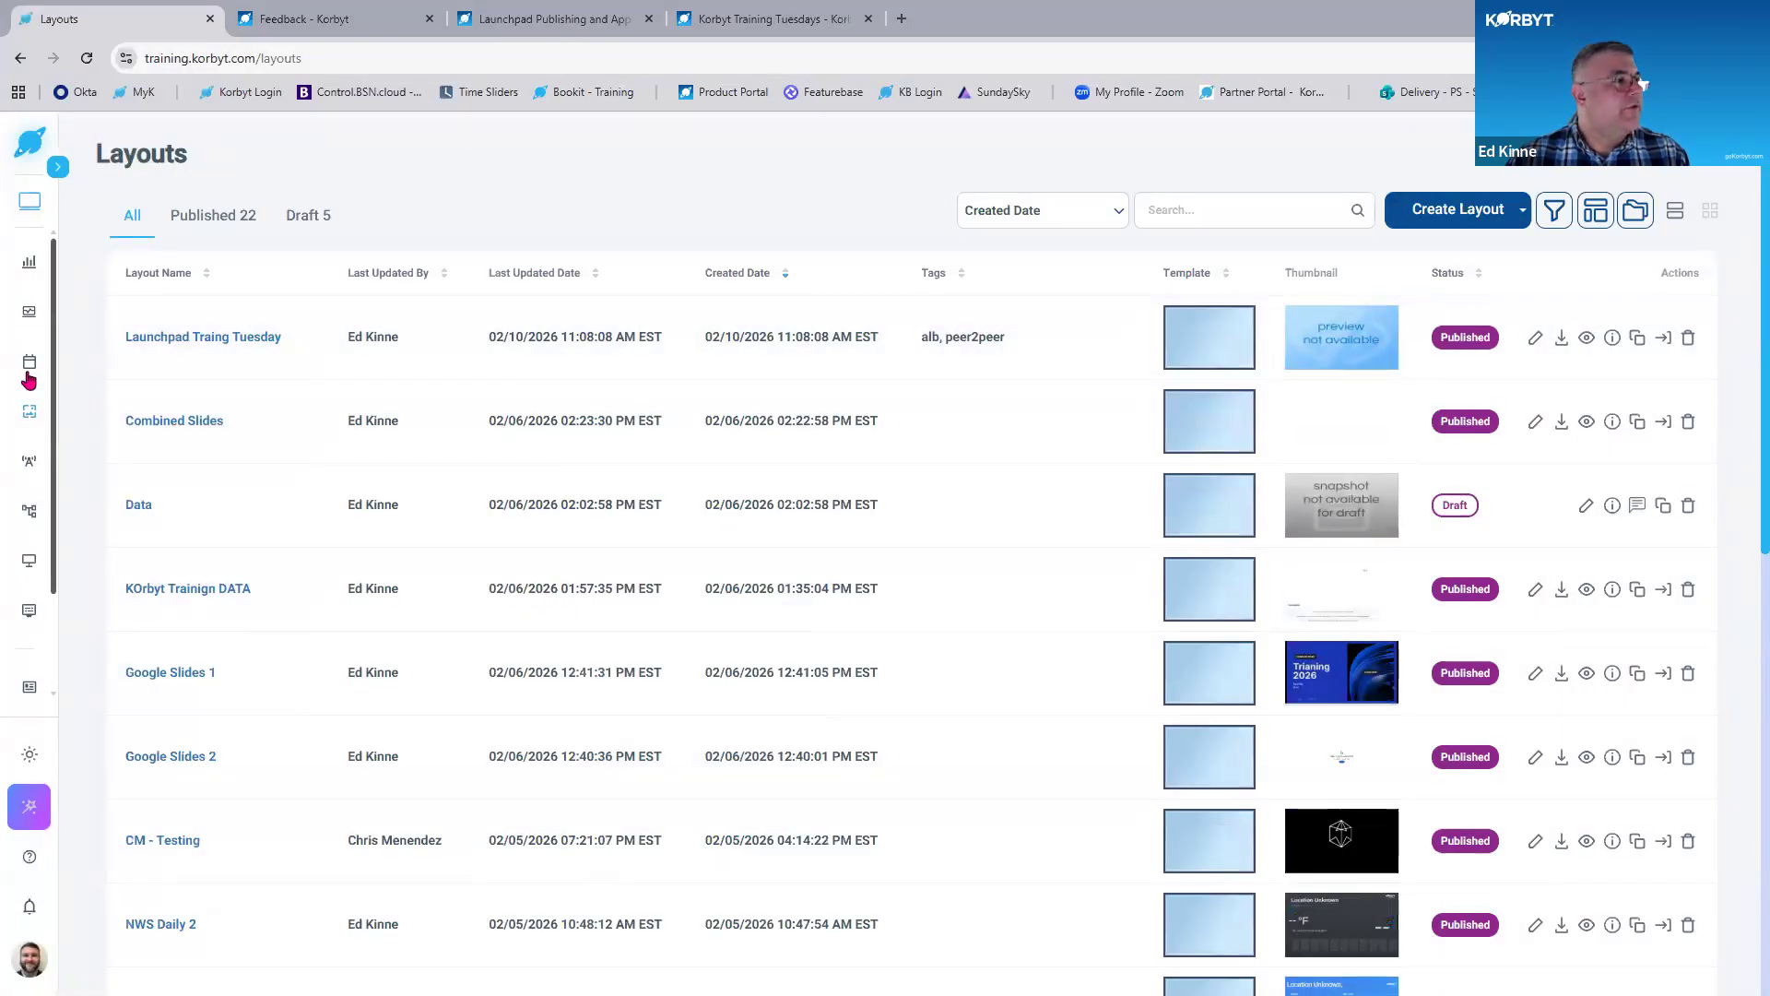
click(109, 459)
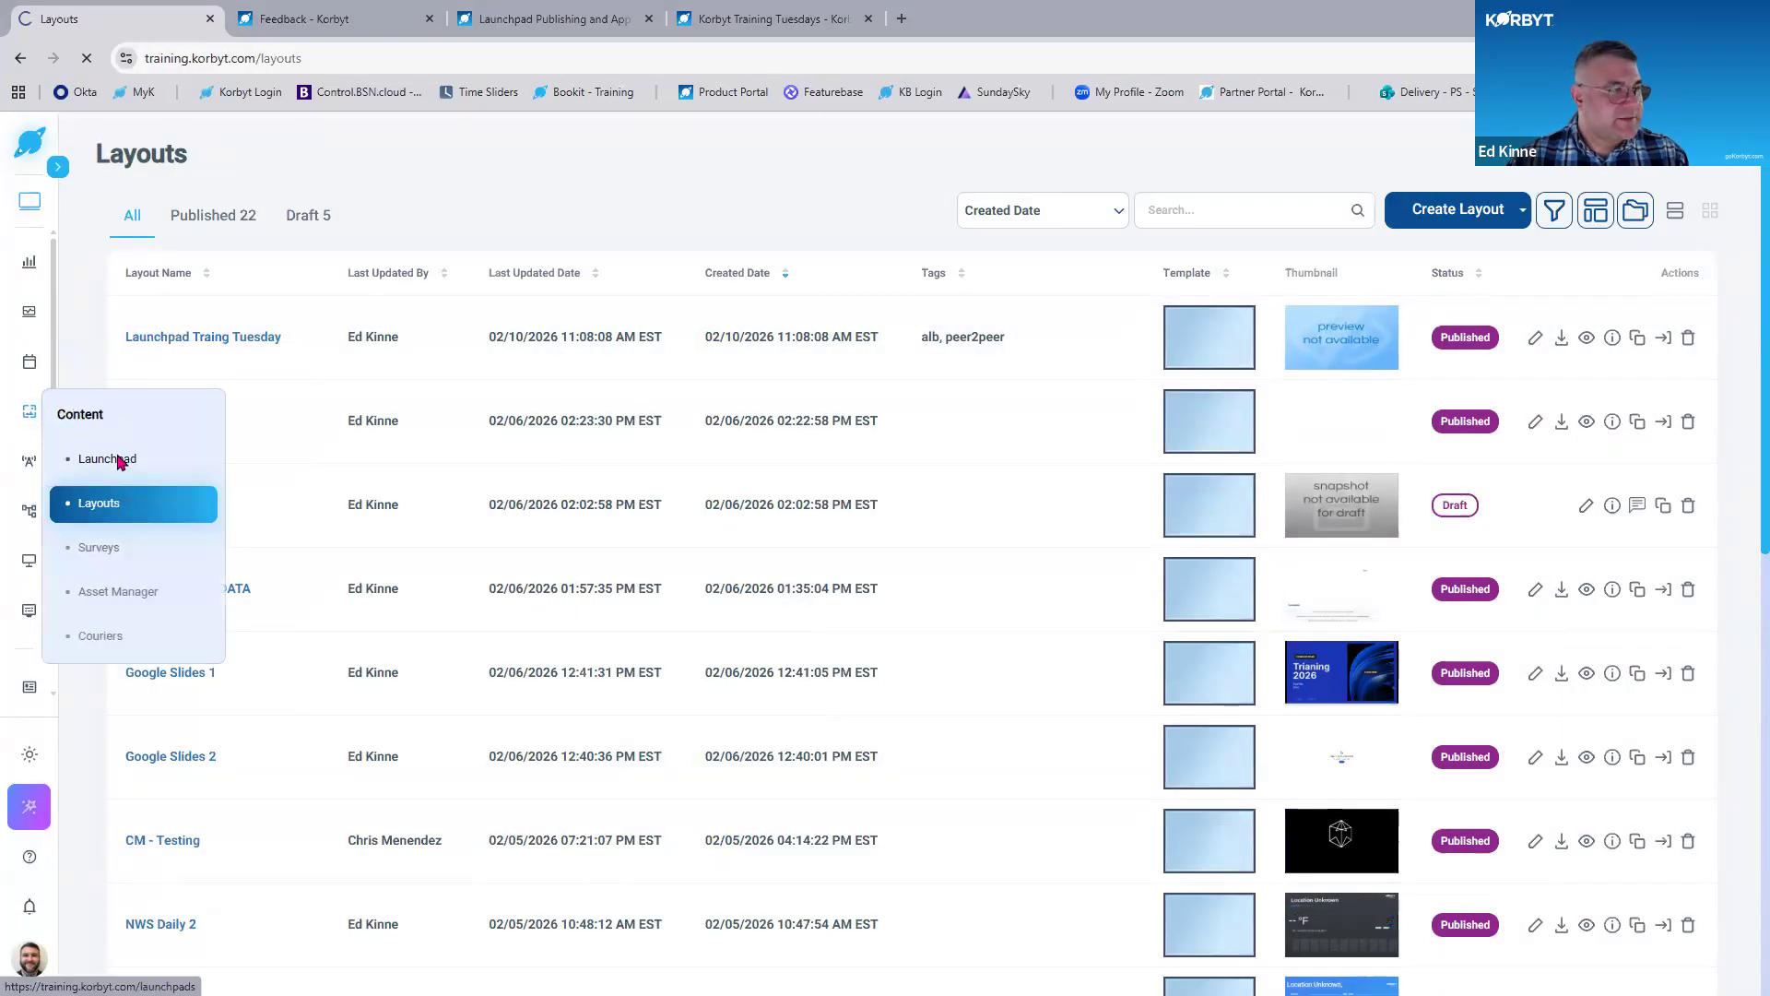
scroll(443, 450, down, 3)
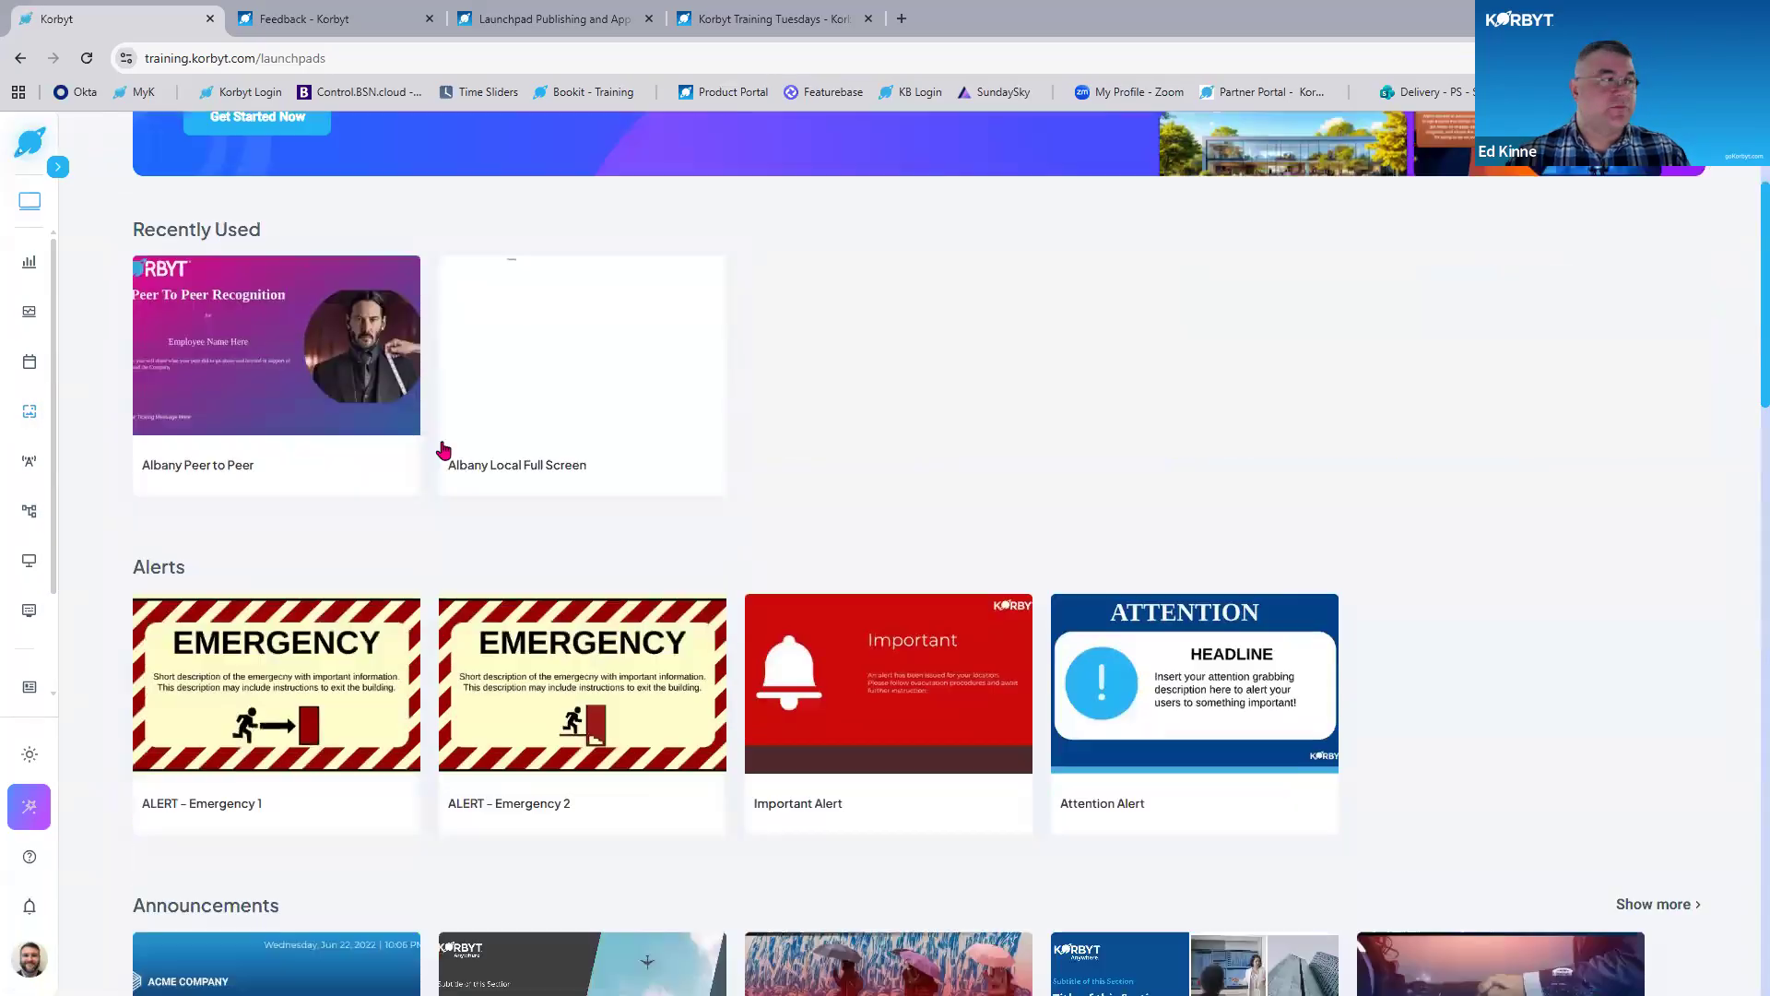
click(959, 653)
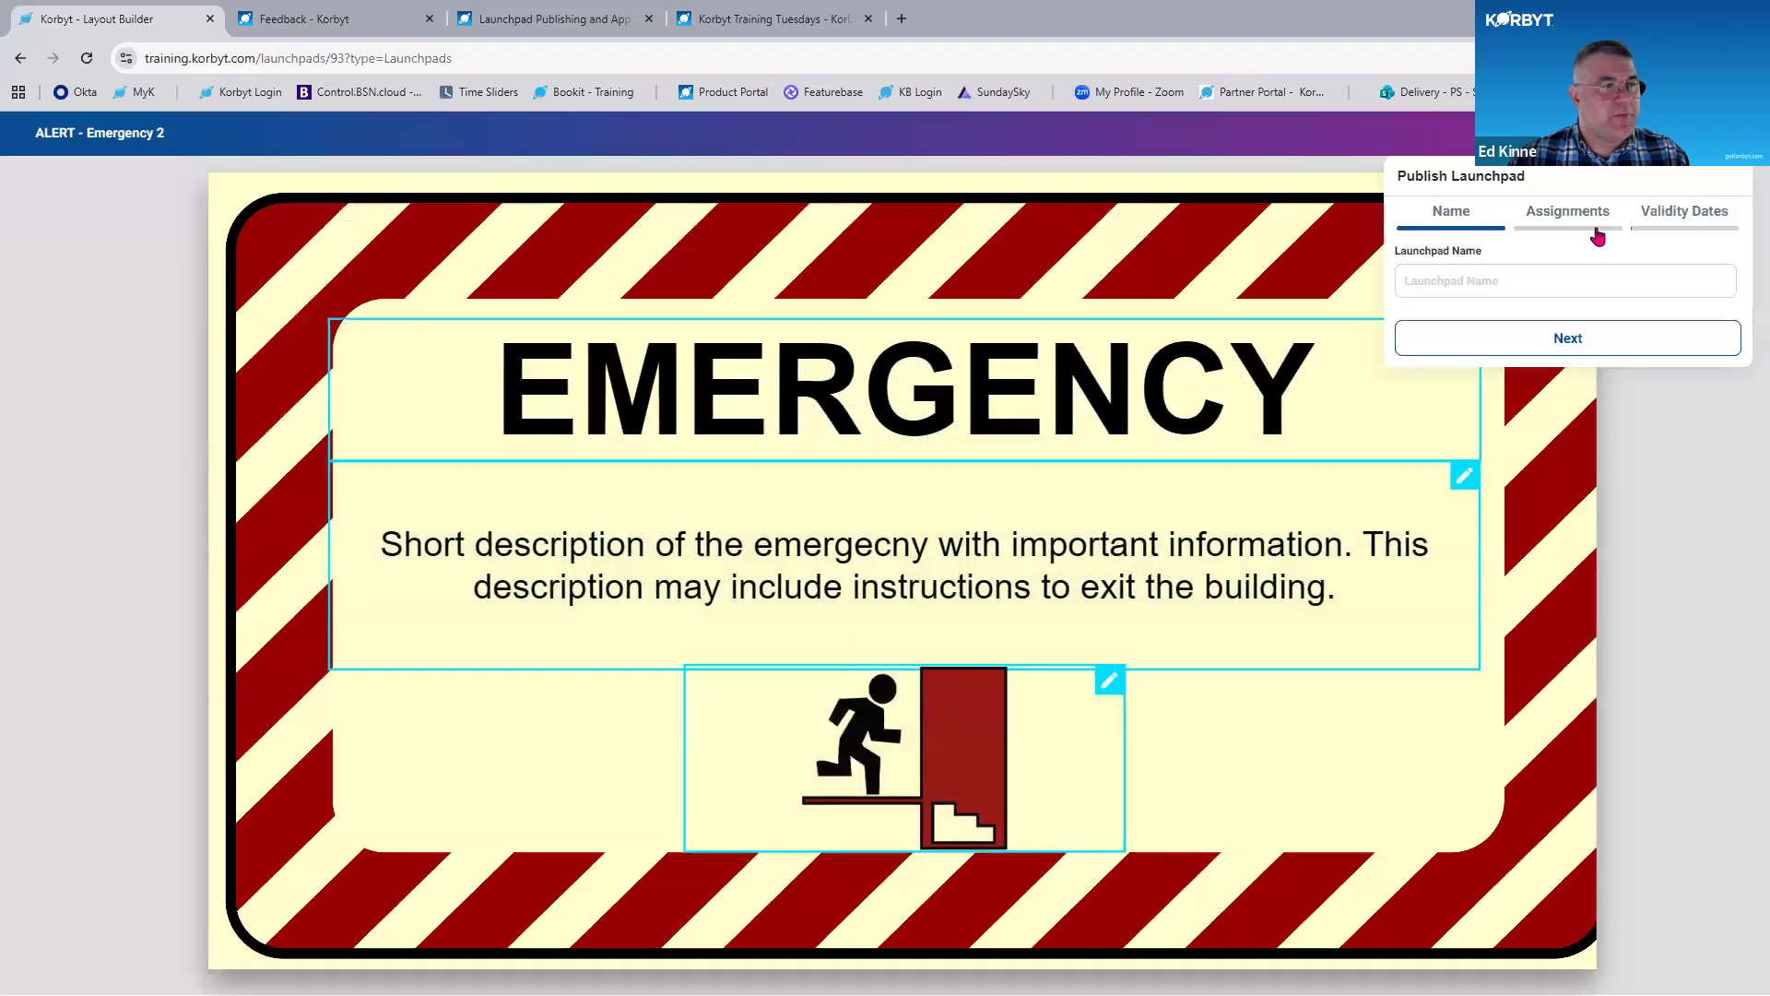
Name the emergency alert launchpad "a" and display the playlists available in its publishing assignments.
click(1490, 281)
text(a)
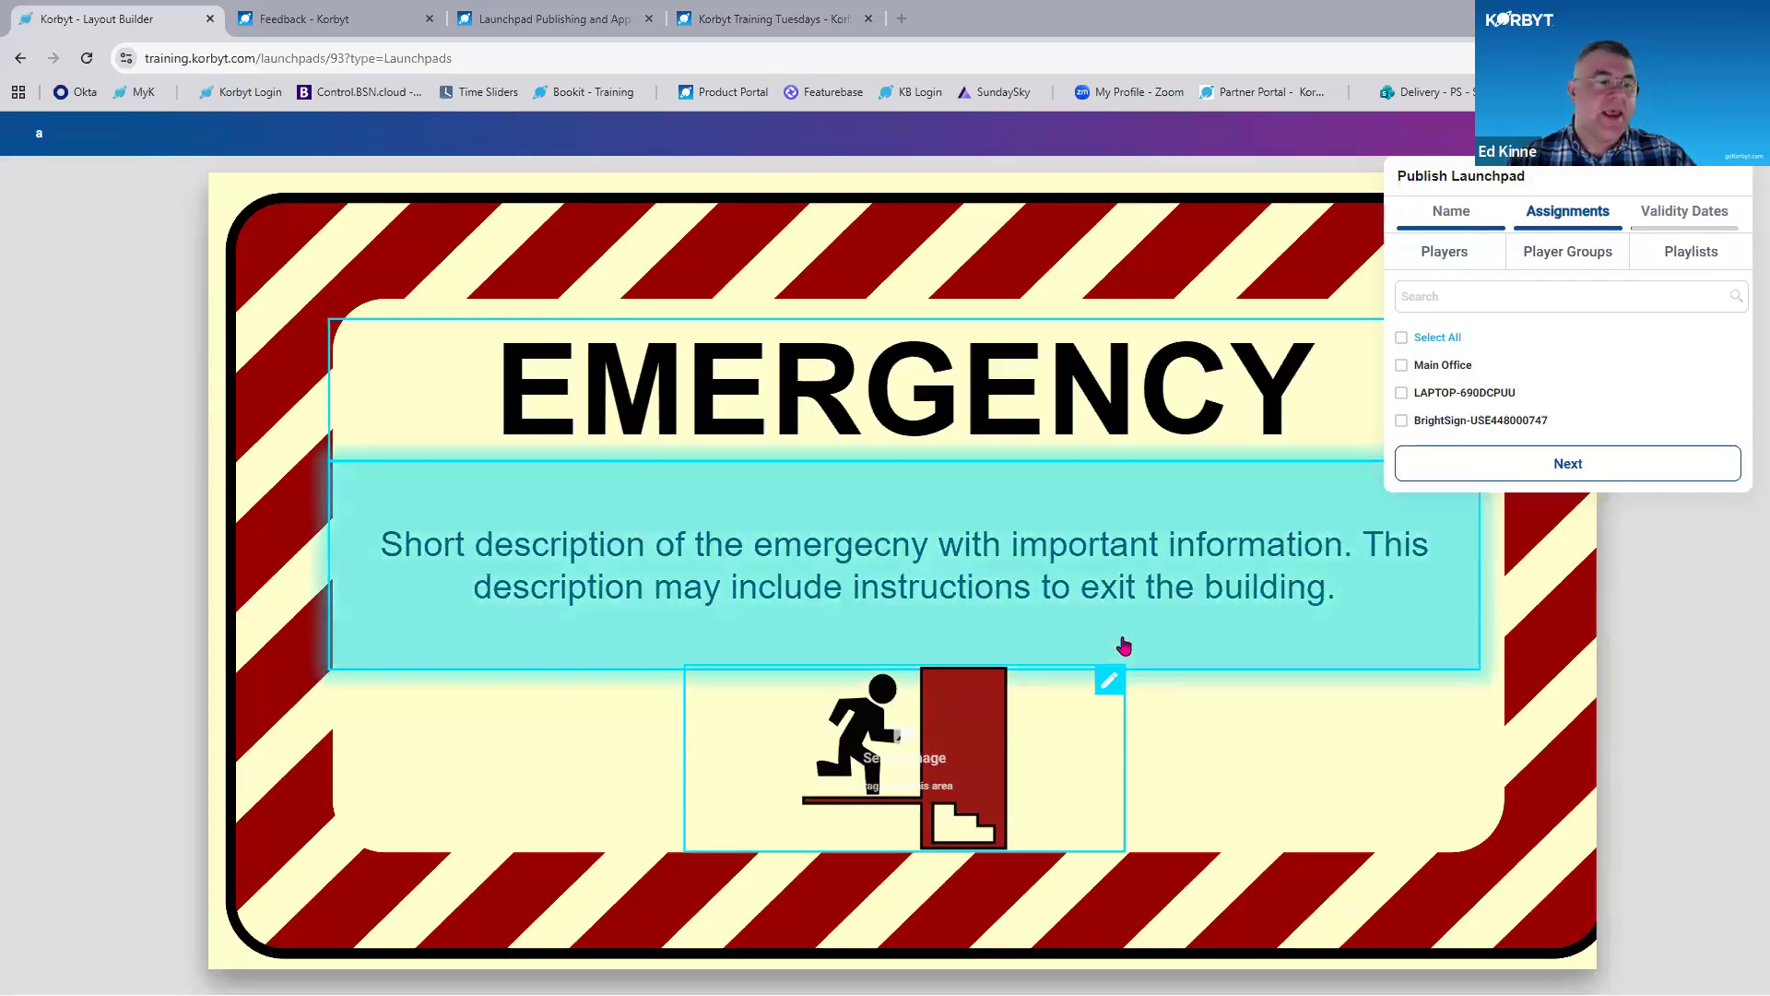
click(1692, 256)
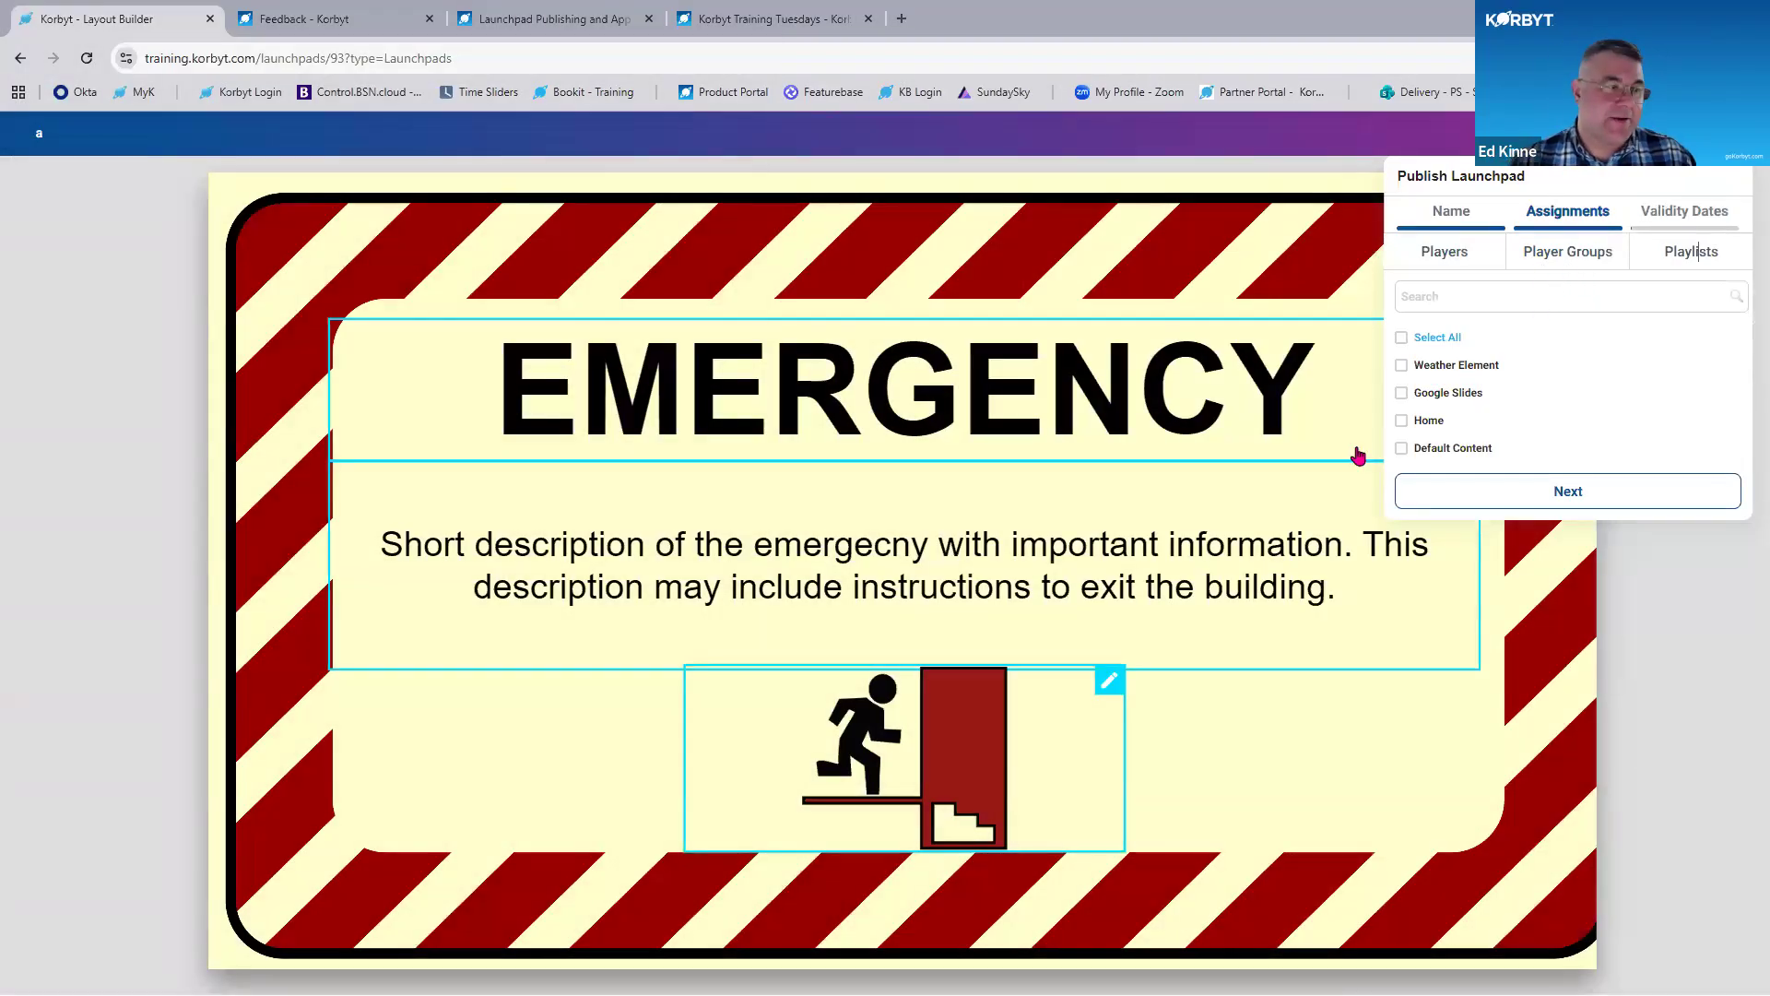
Leave the emergency alert template without publishing and open the Signage section of the global settings.
click(19, 61)
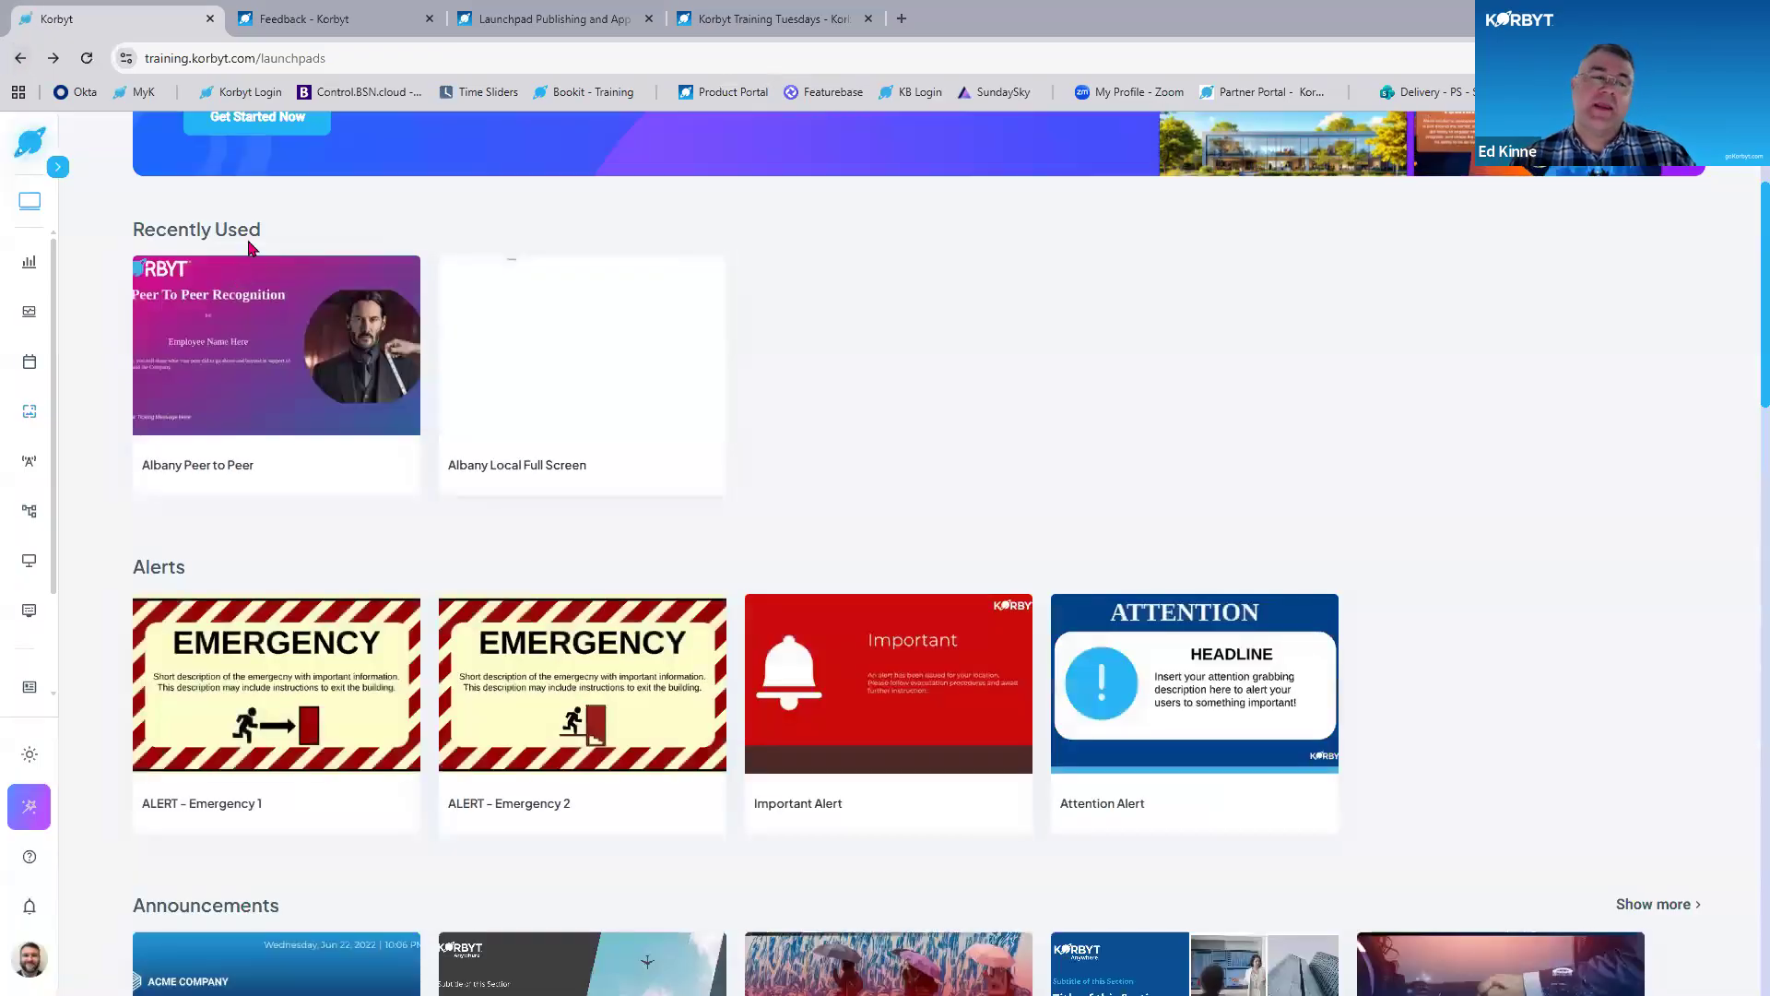
scroll(28, 562, down, 1)
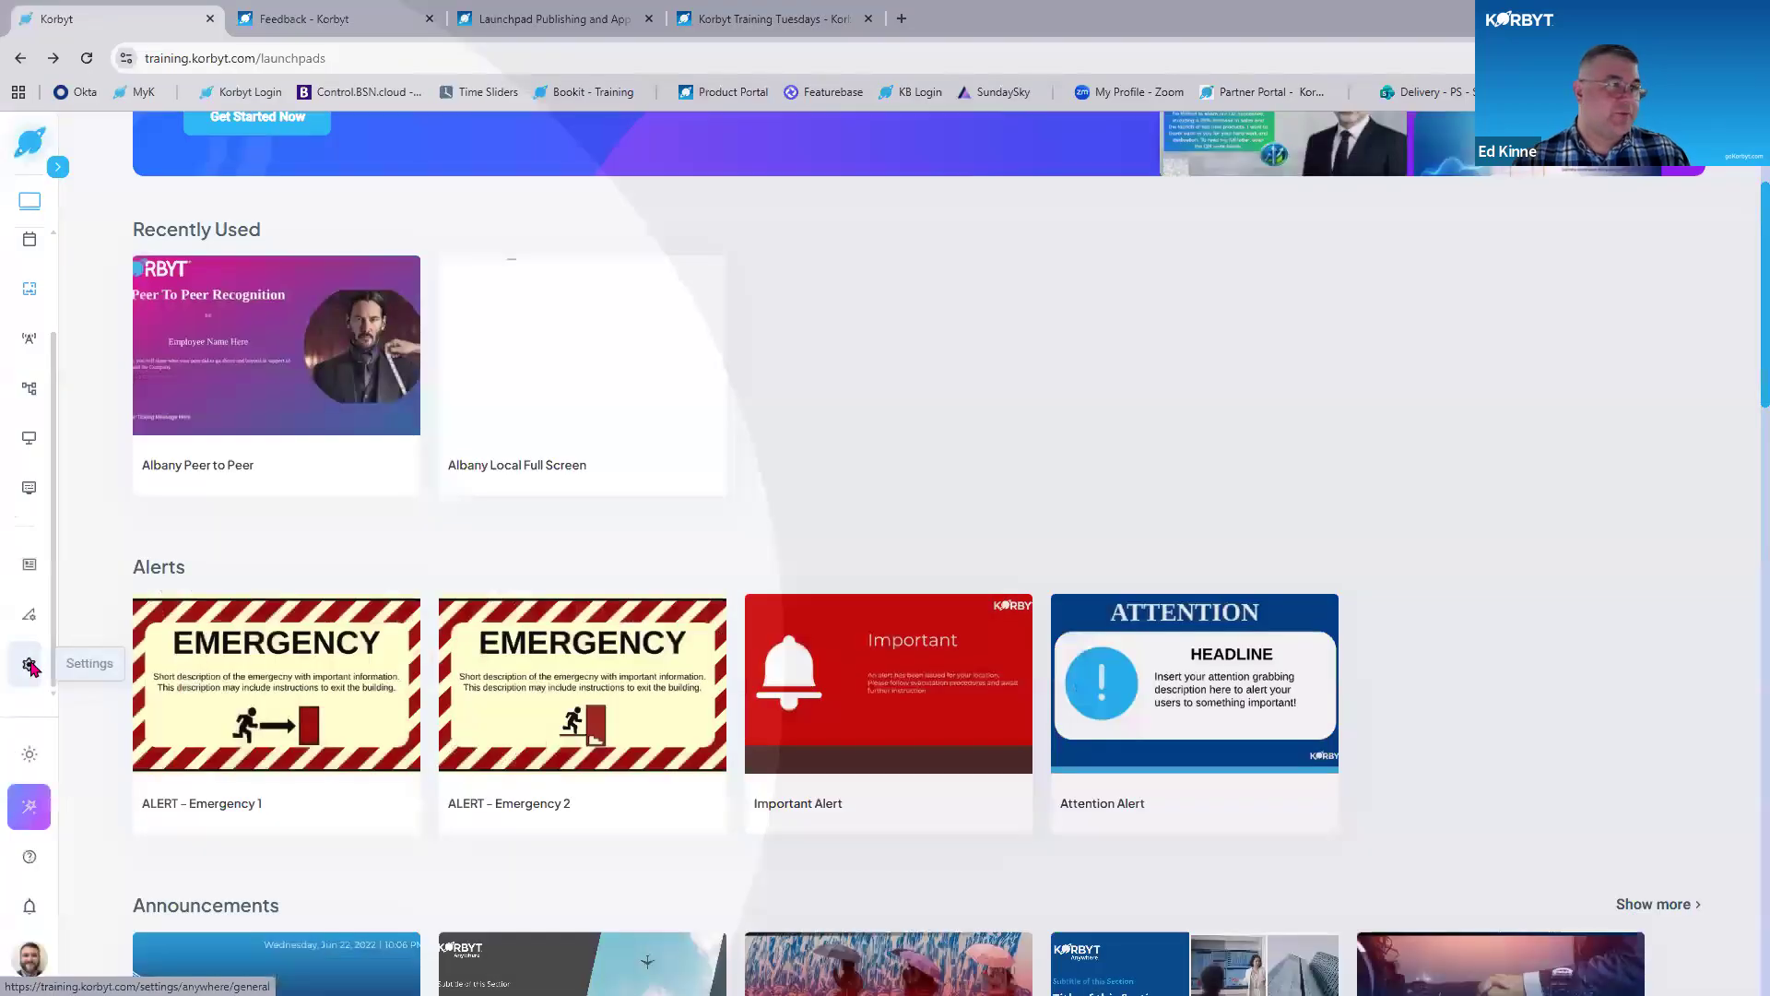
click(30, 665)
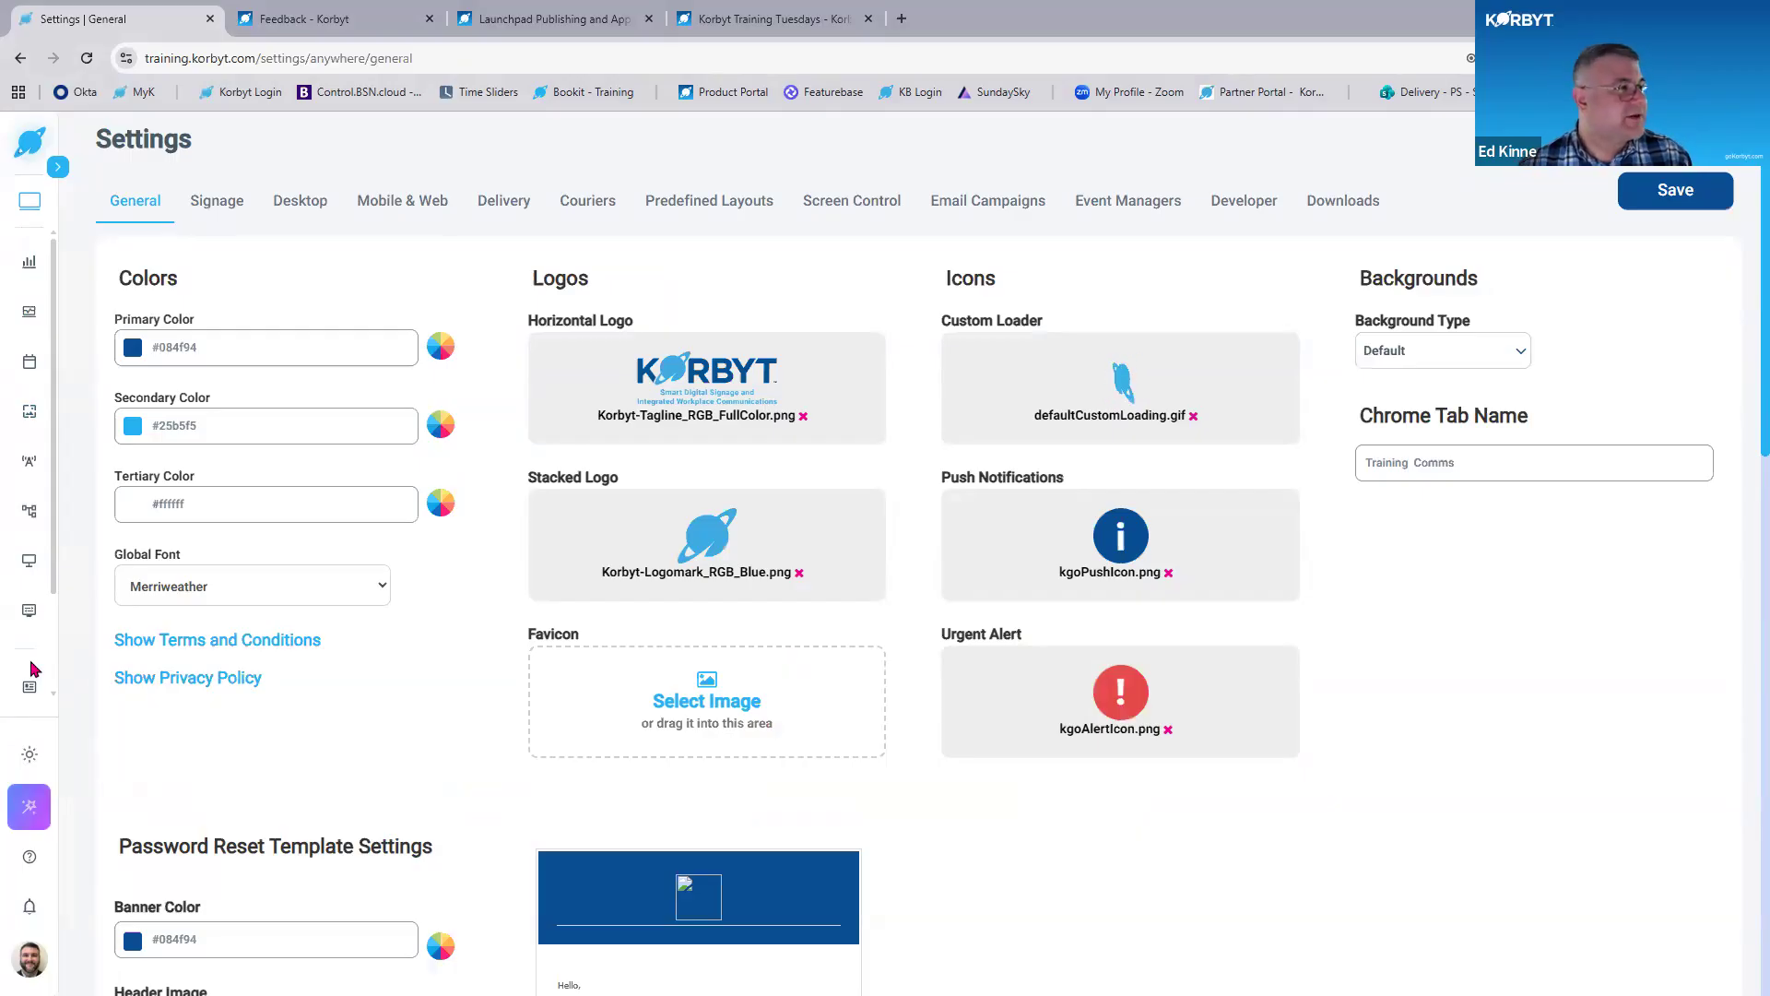
click(219, 203)
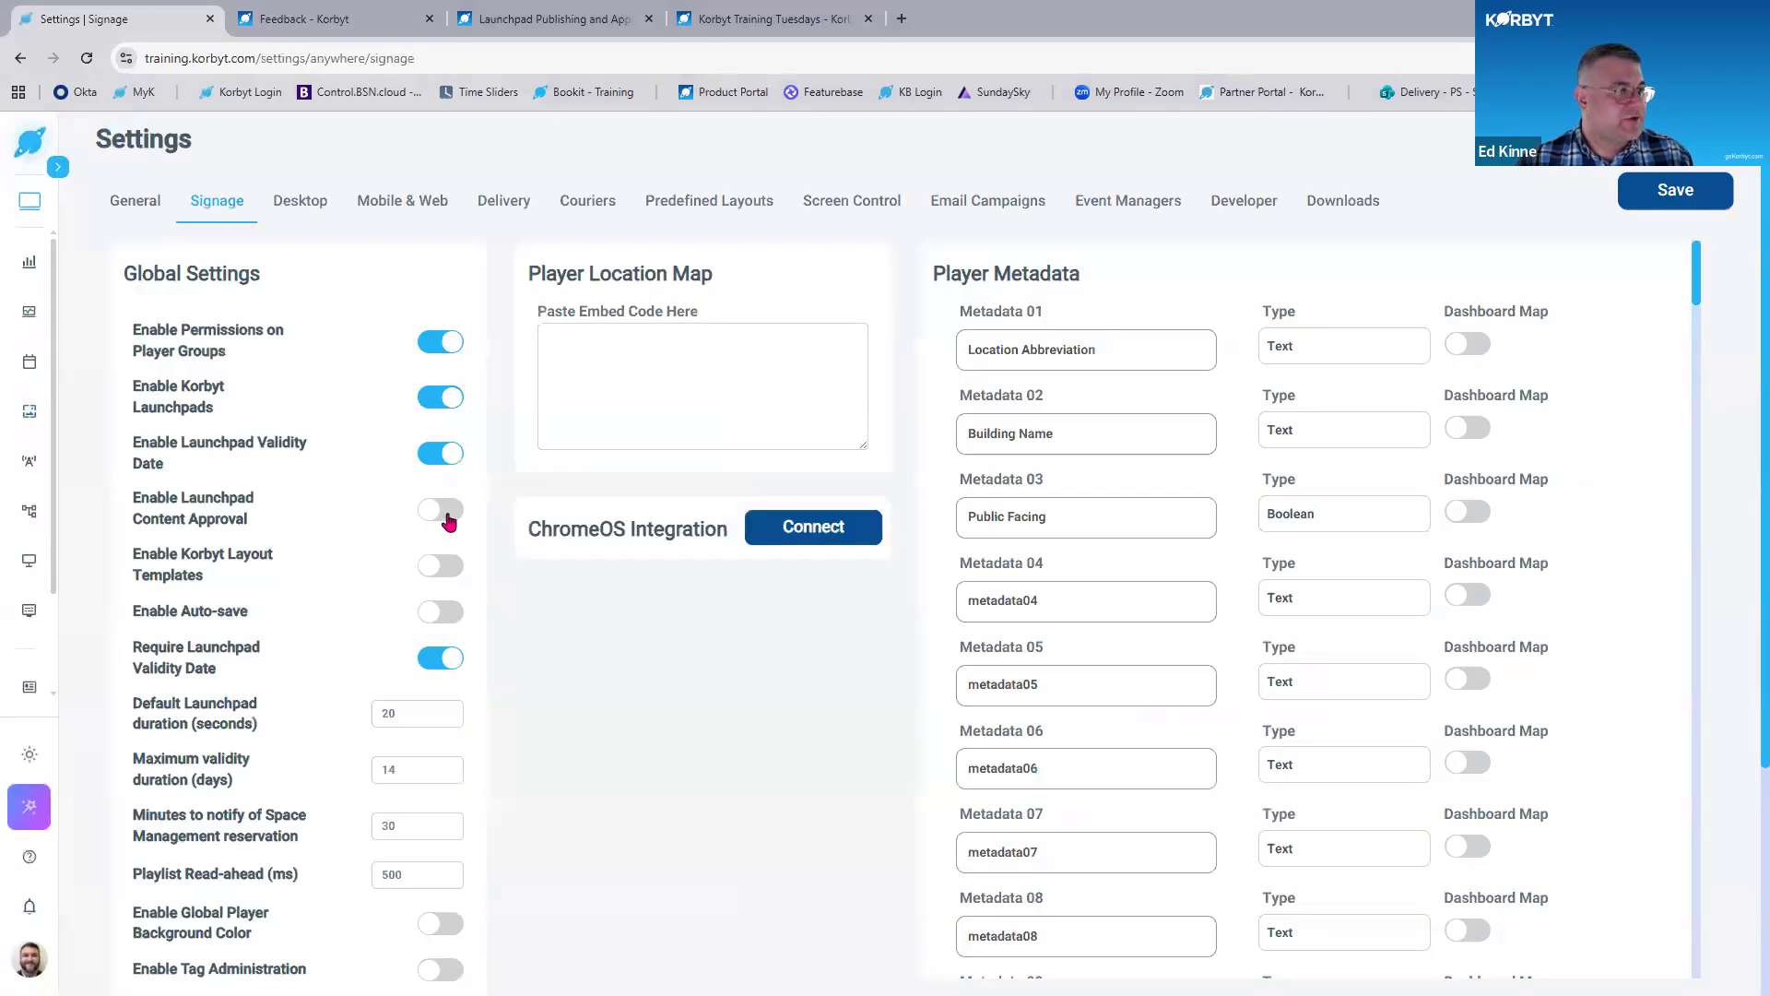
Turn on Enable Launchpad Content Approval in the Signage global settings and save.
key(ctrl)
key(ctrl)
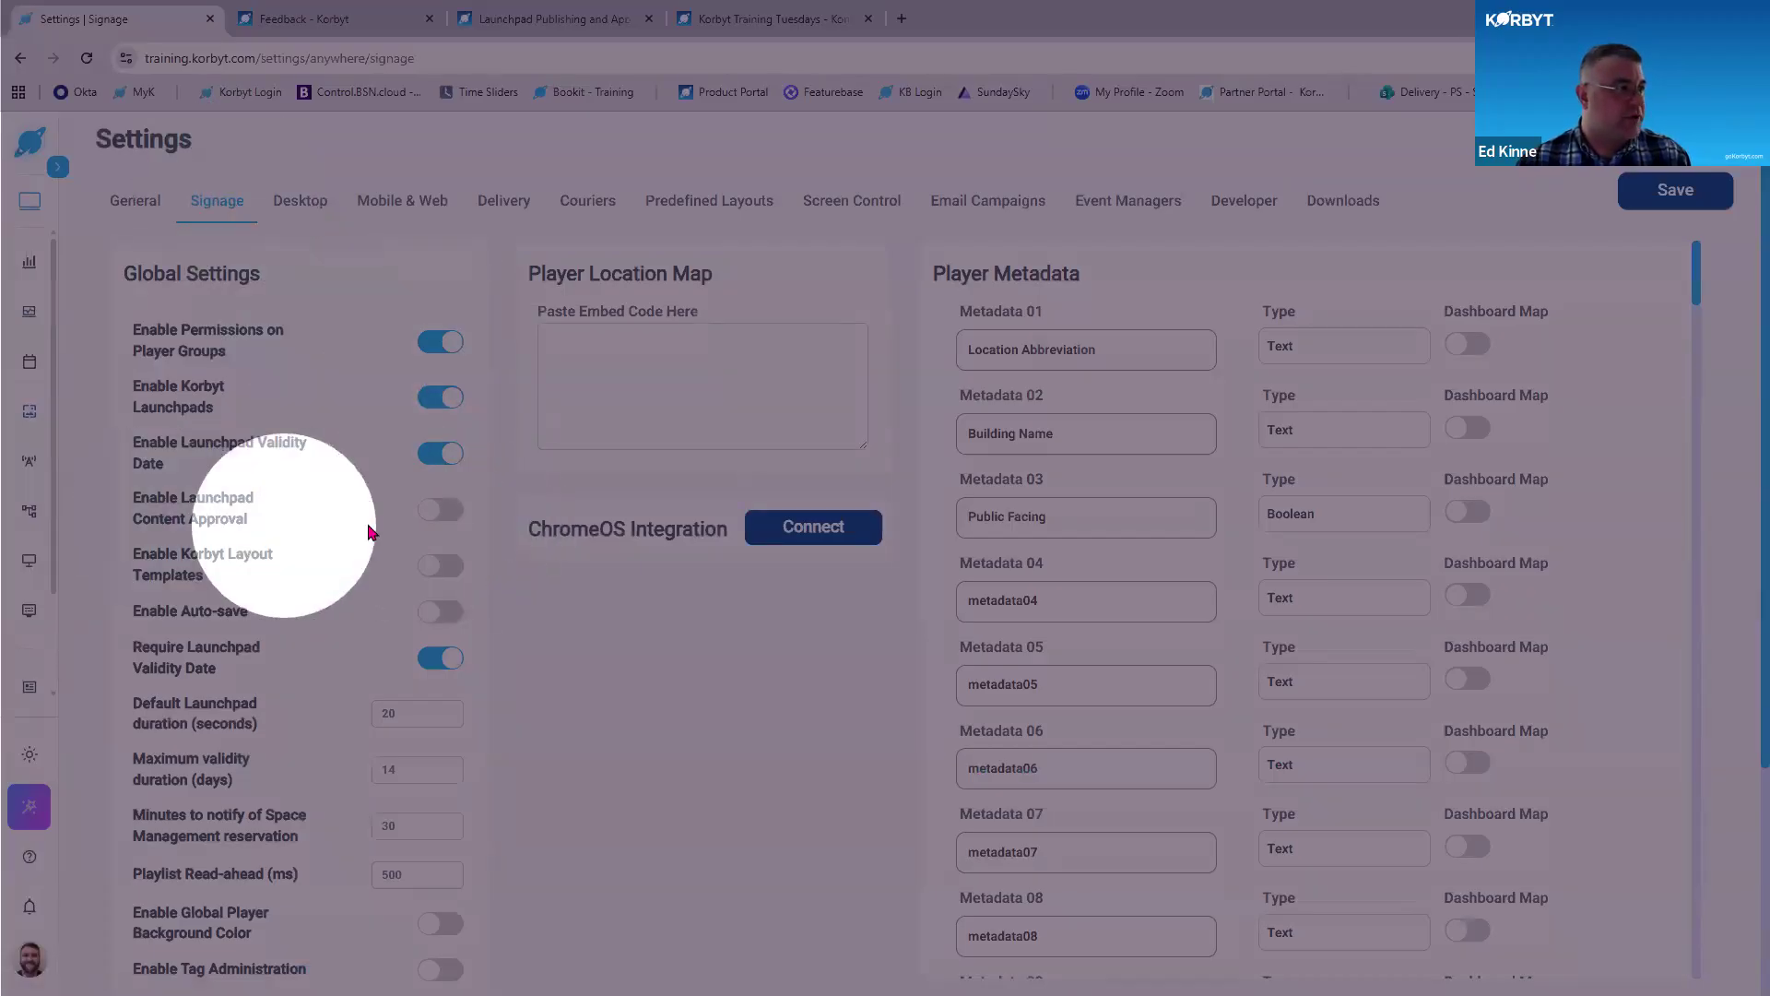
click(422, 519)
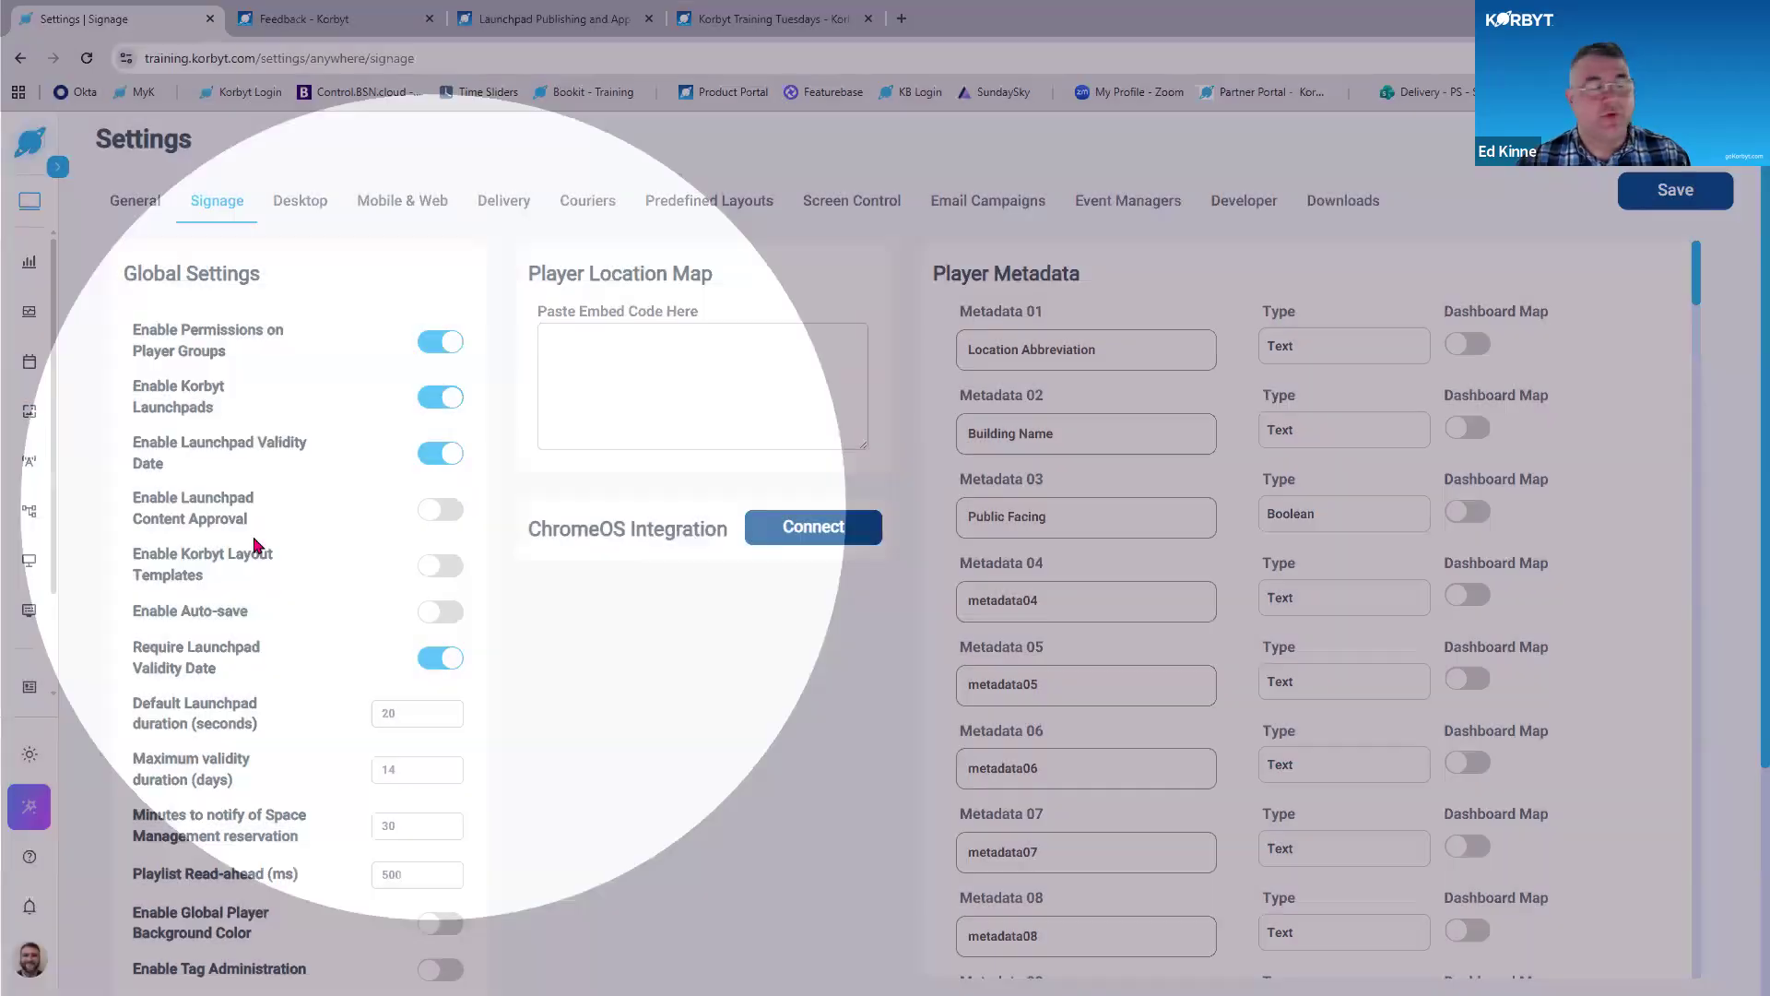
click(1672, 201)
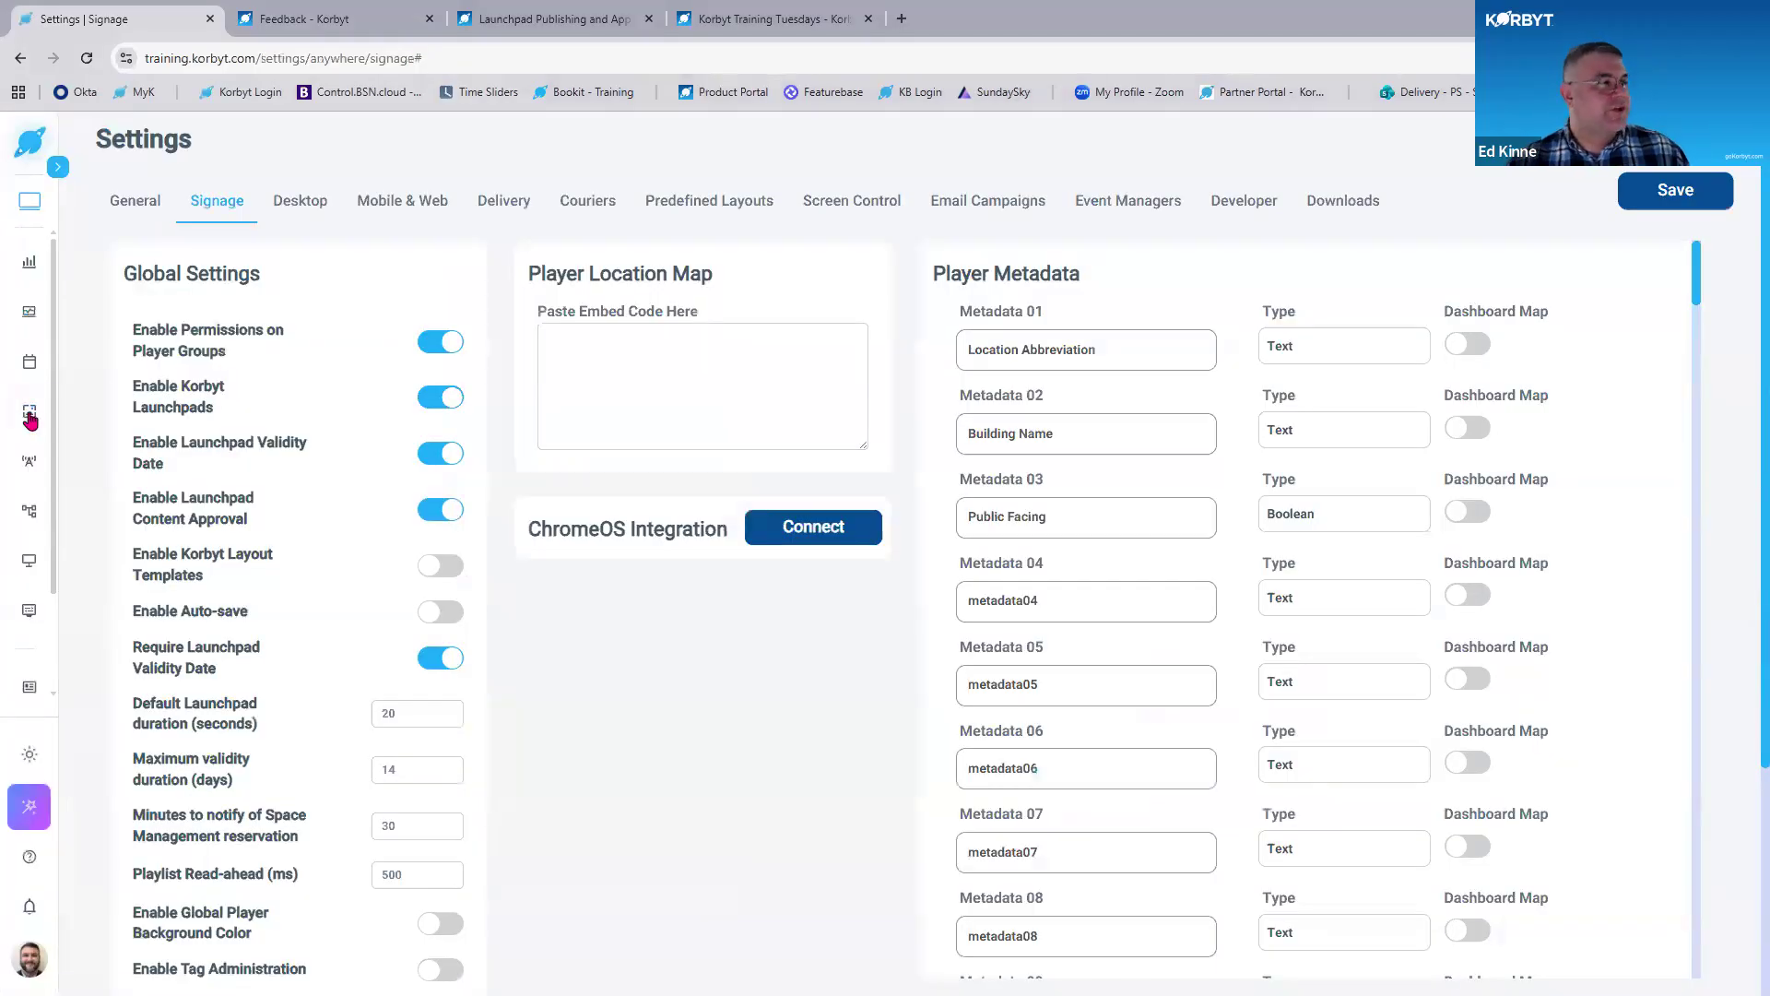
Open the Albany Peer to Peer template from the recently used launchpads.
mouse_move(30, 419)
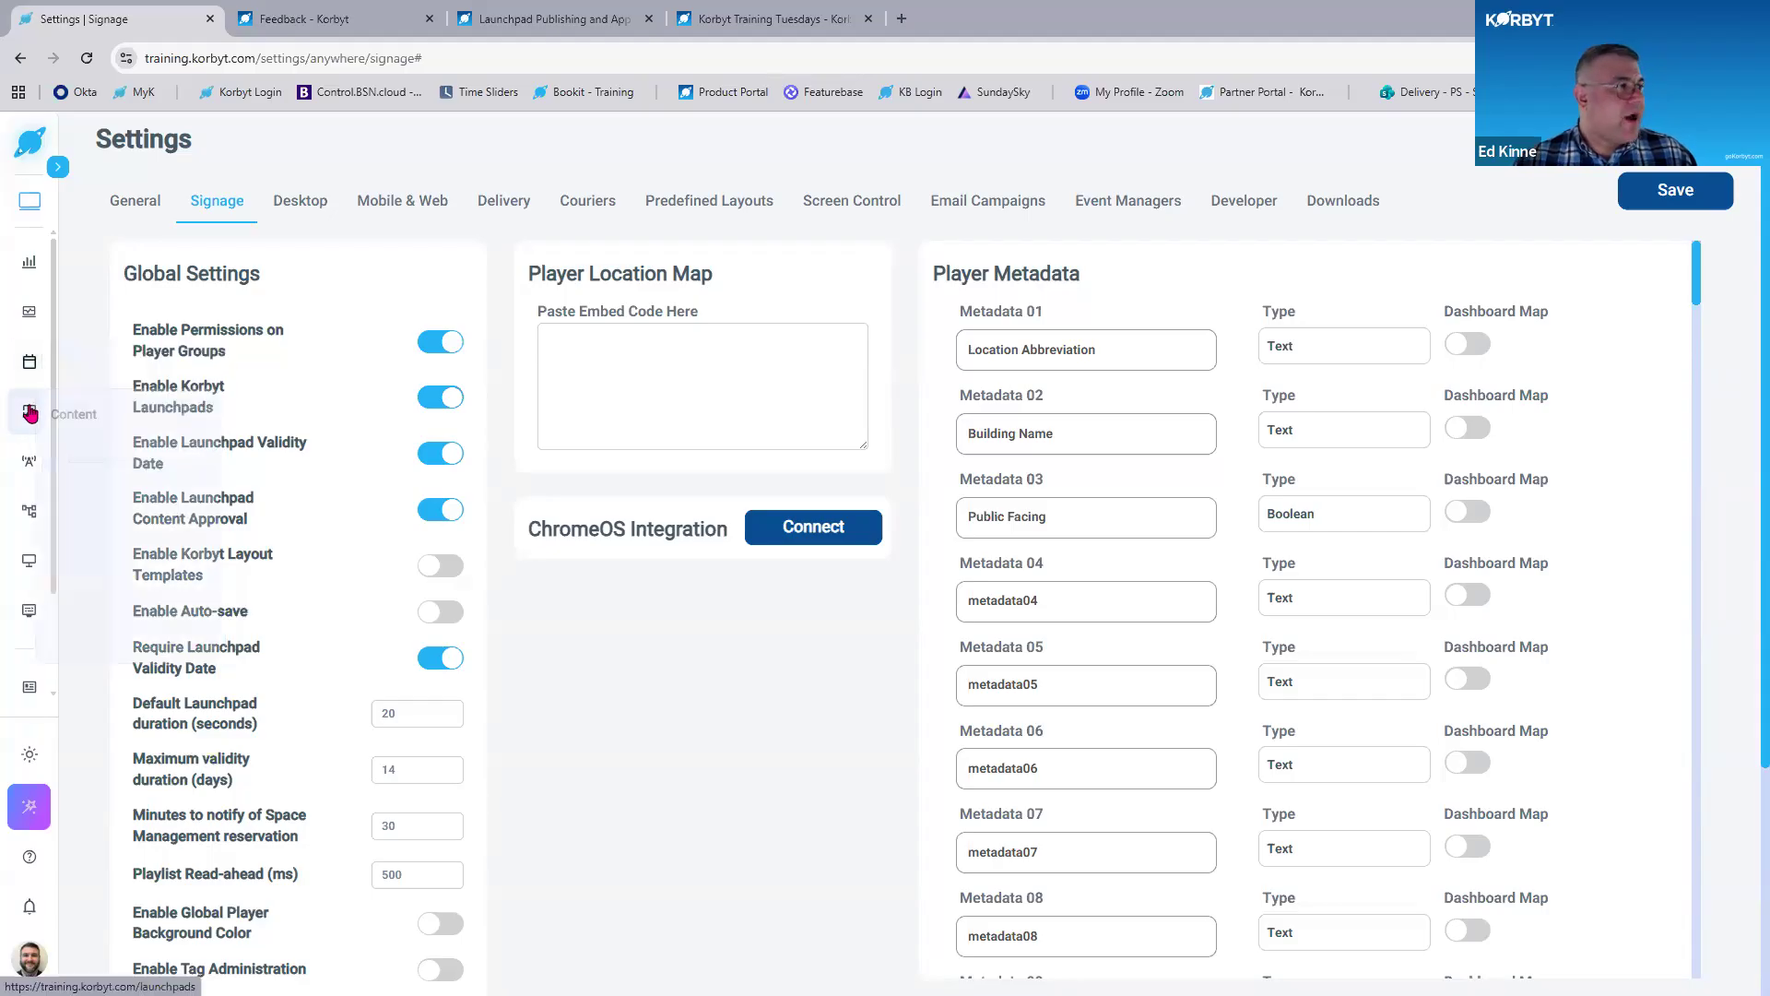
click(107, 458)
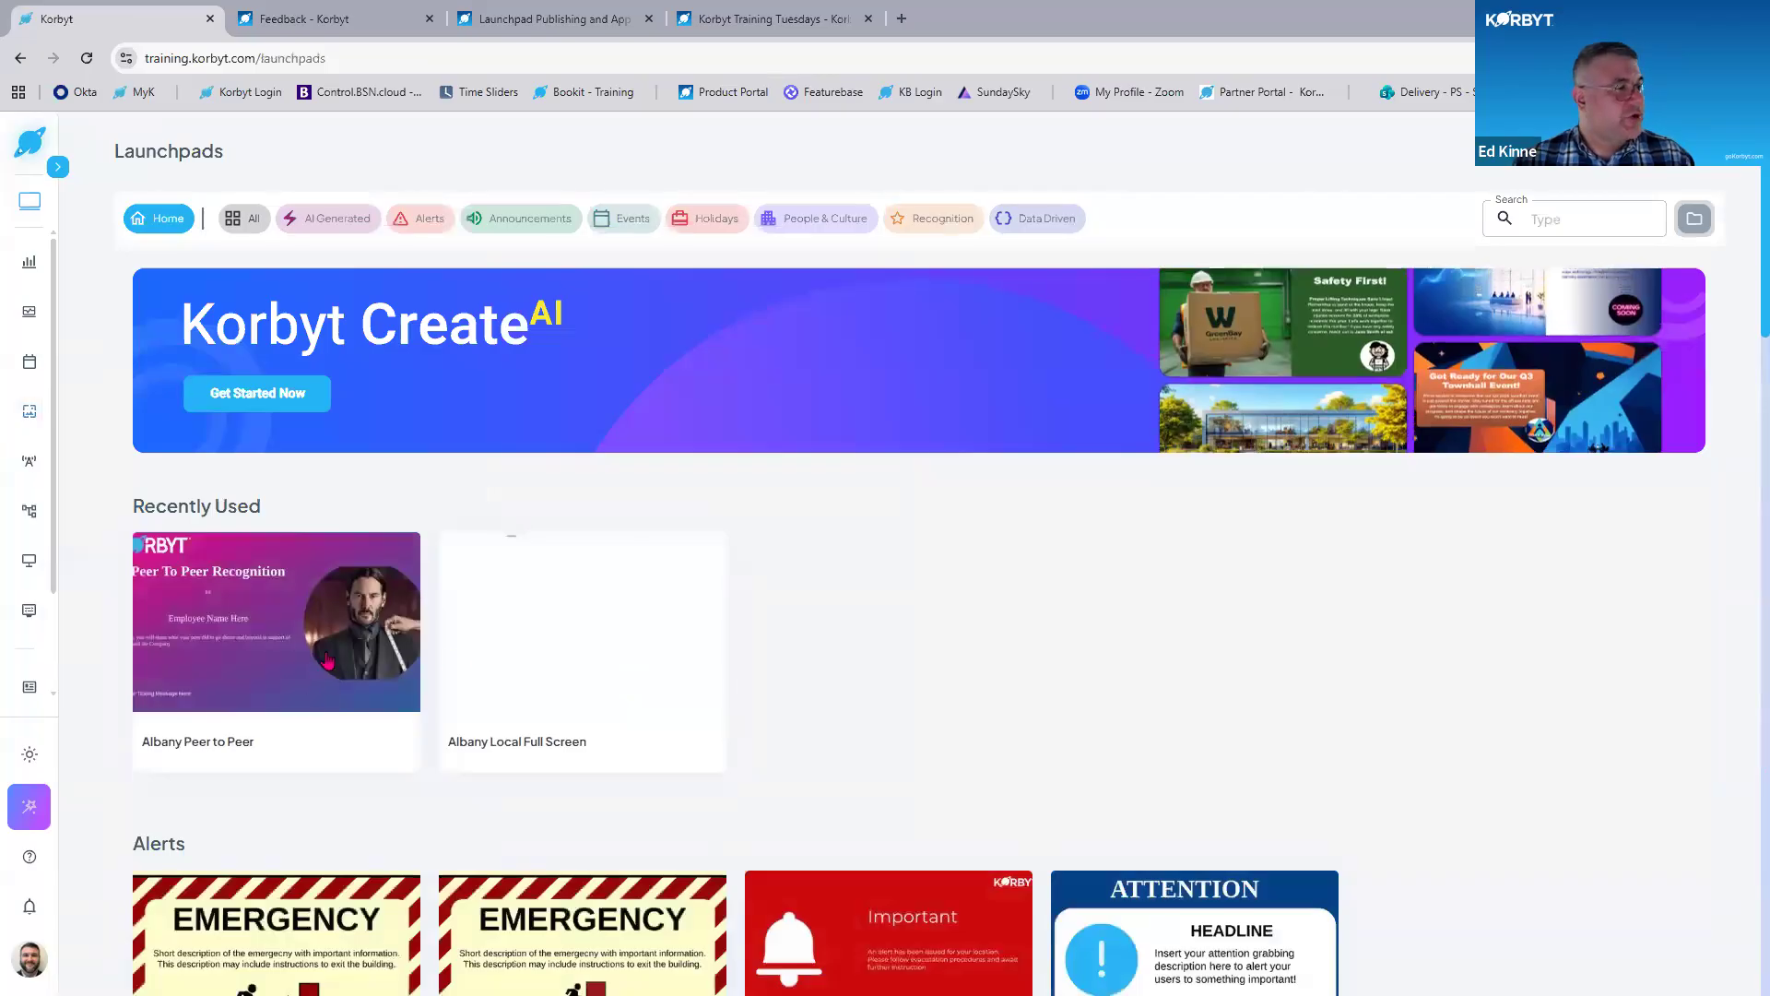
scroll(327, 661, down, 3)
click(310, 347)
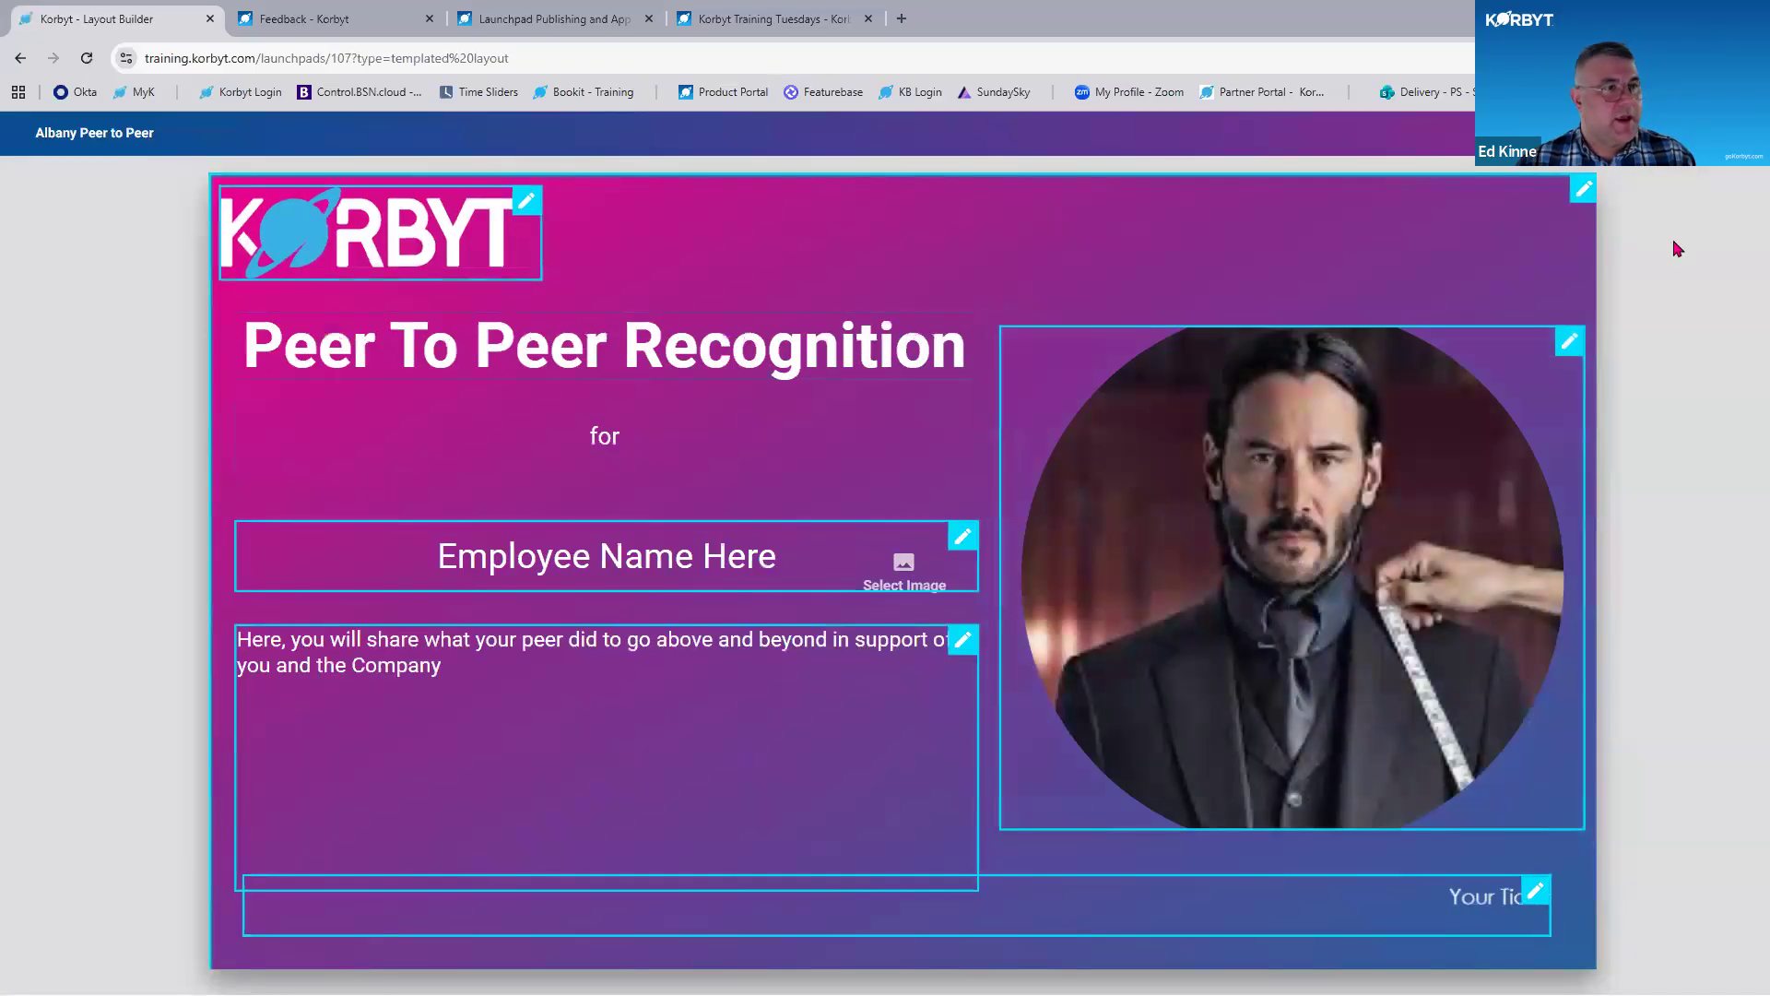
key(ctrl)
key(ctrl)
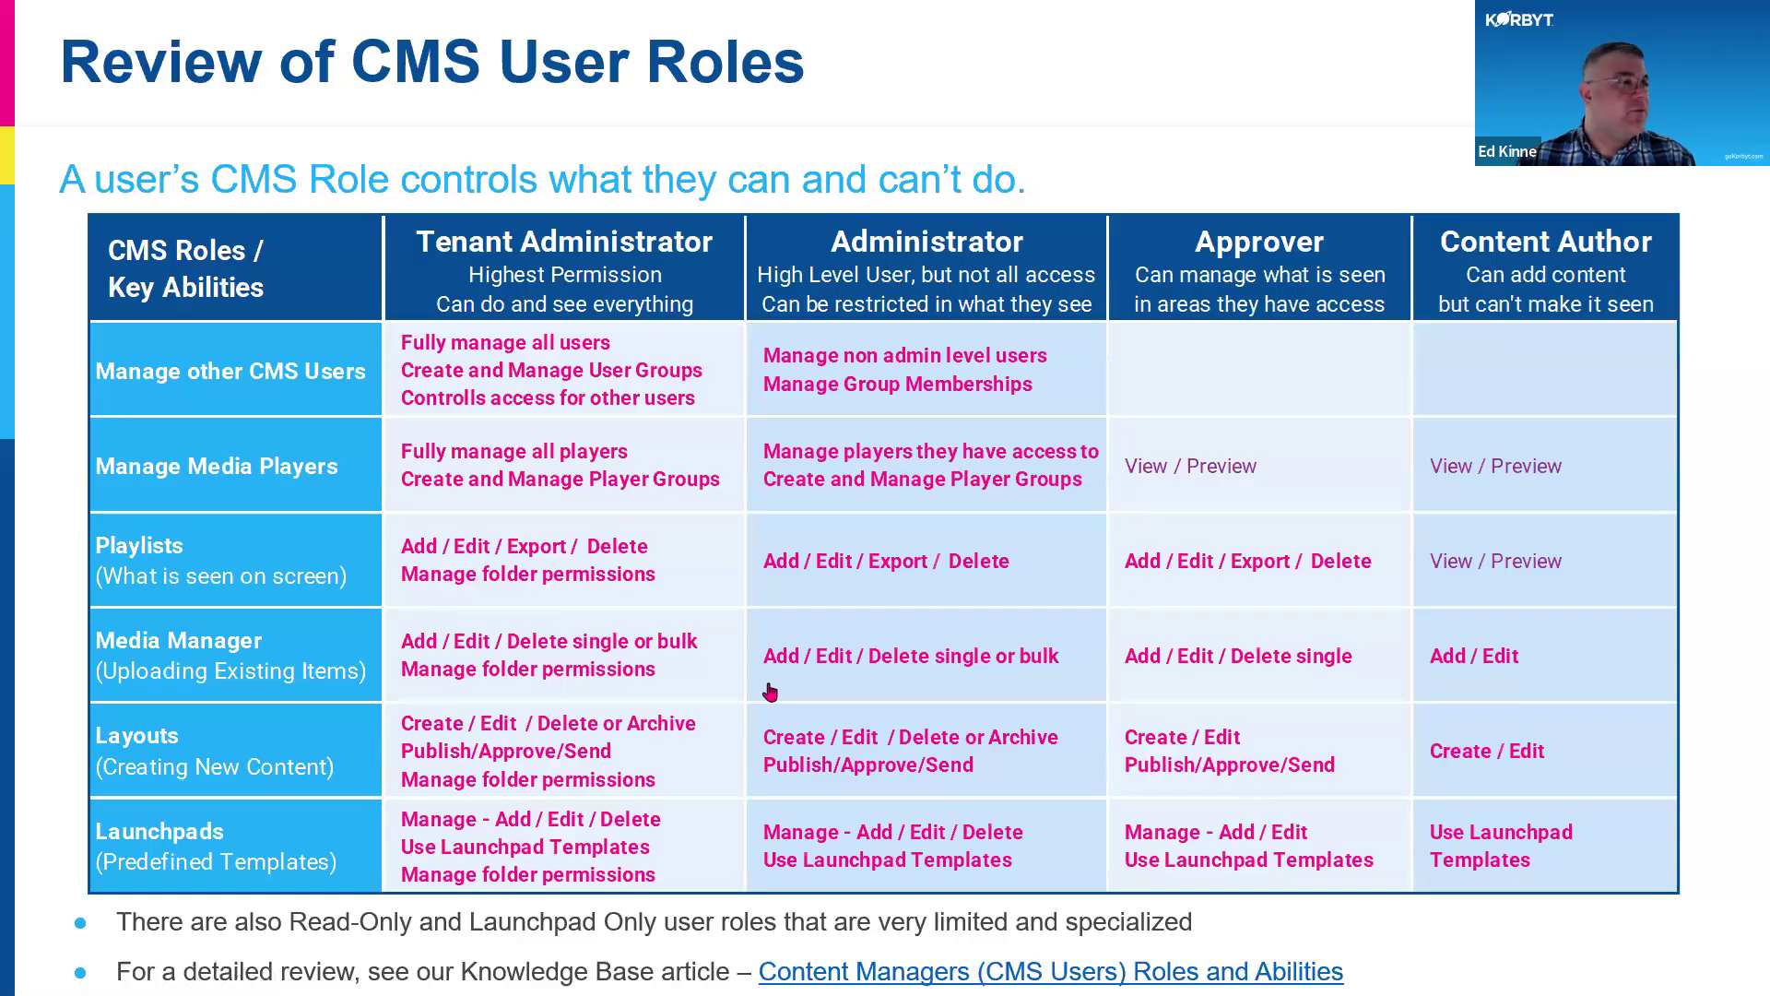
Switch from the user roles slide back to the browser, close the Publish Launchpad dialog and return to the Launchpads page.
key(alt+Tab)
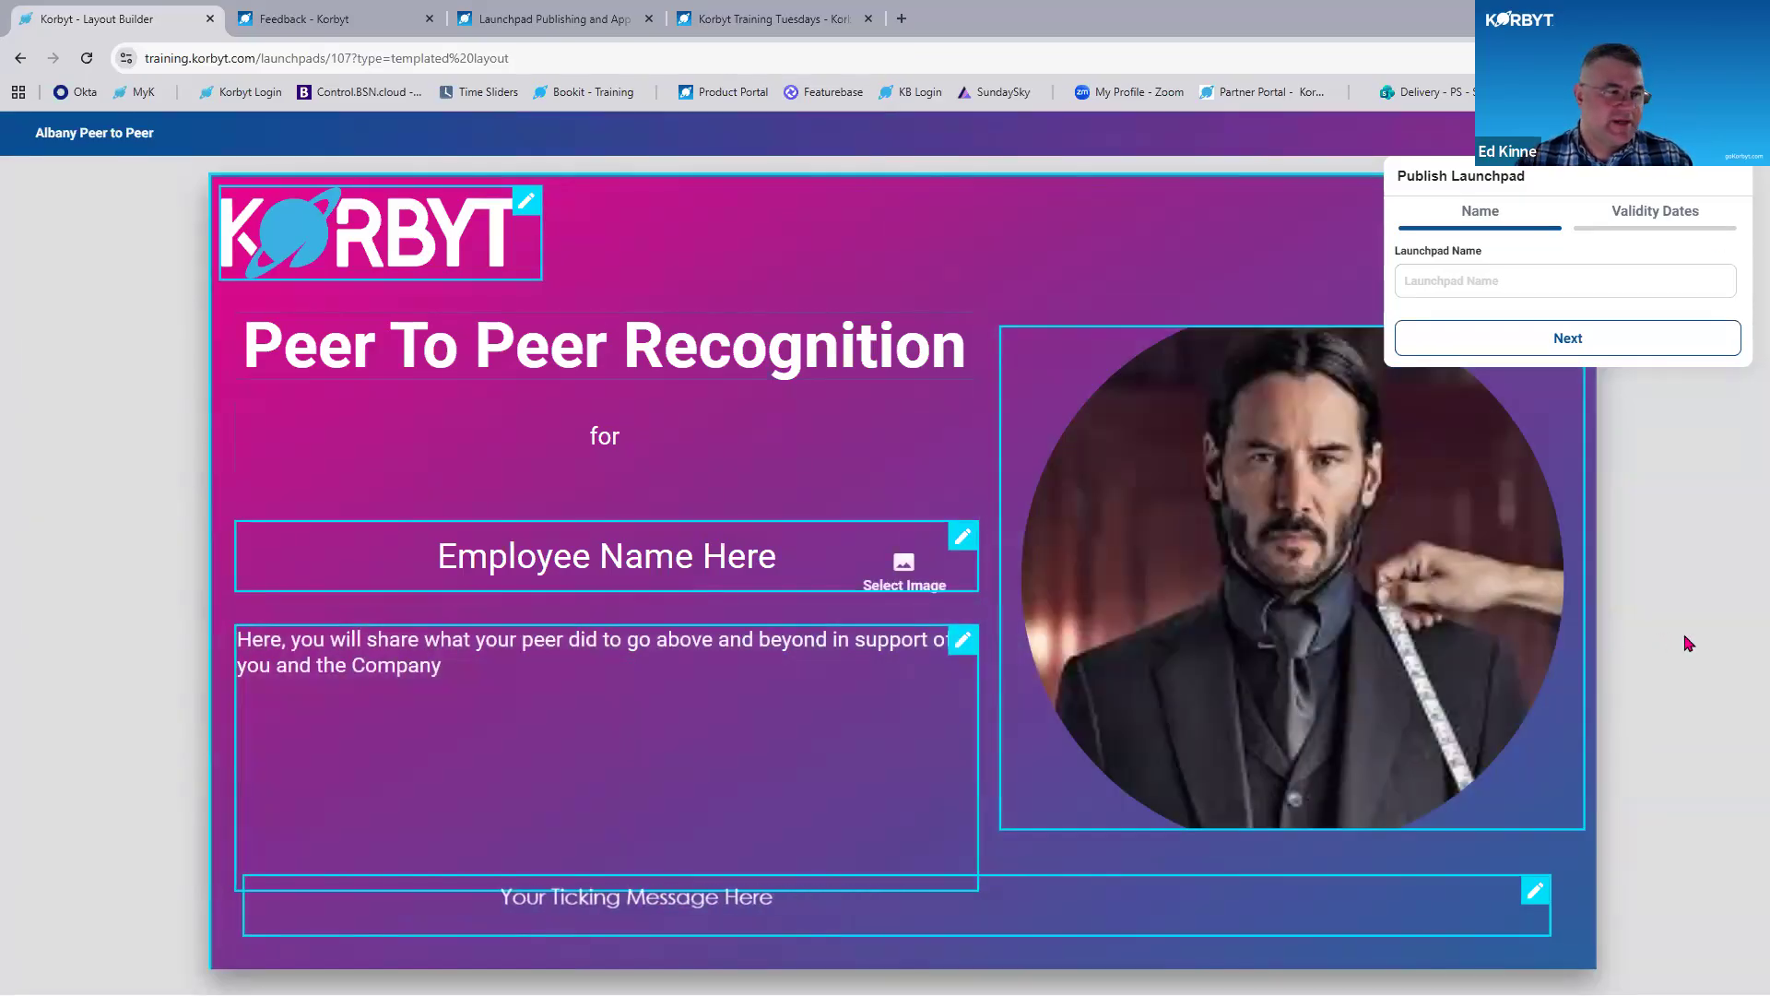
click(1700, 598)
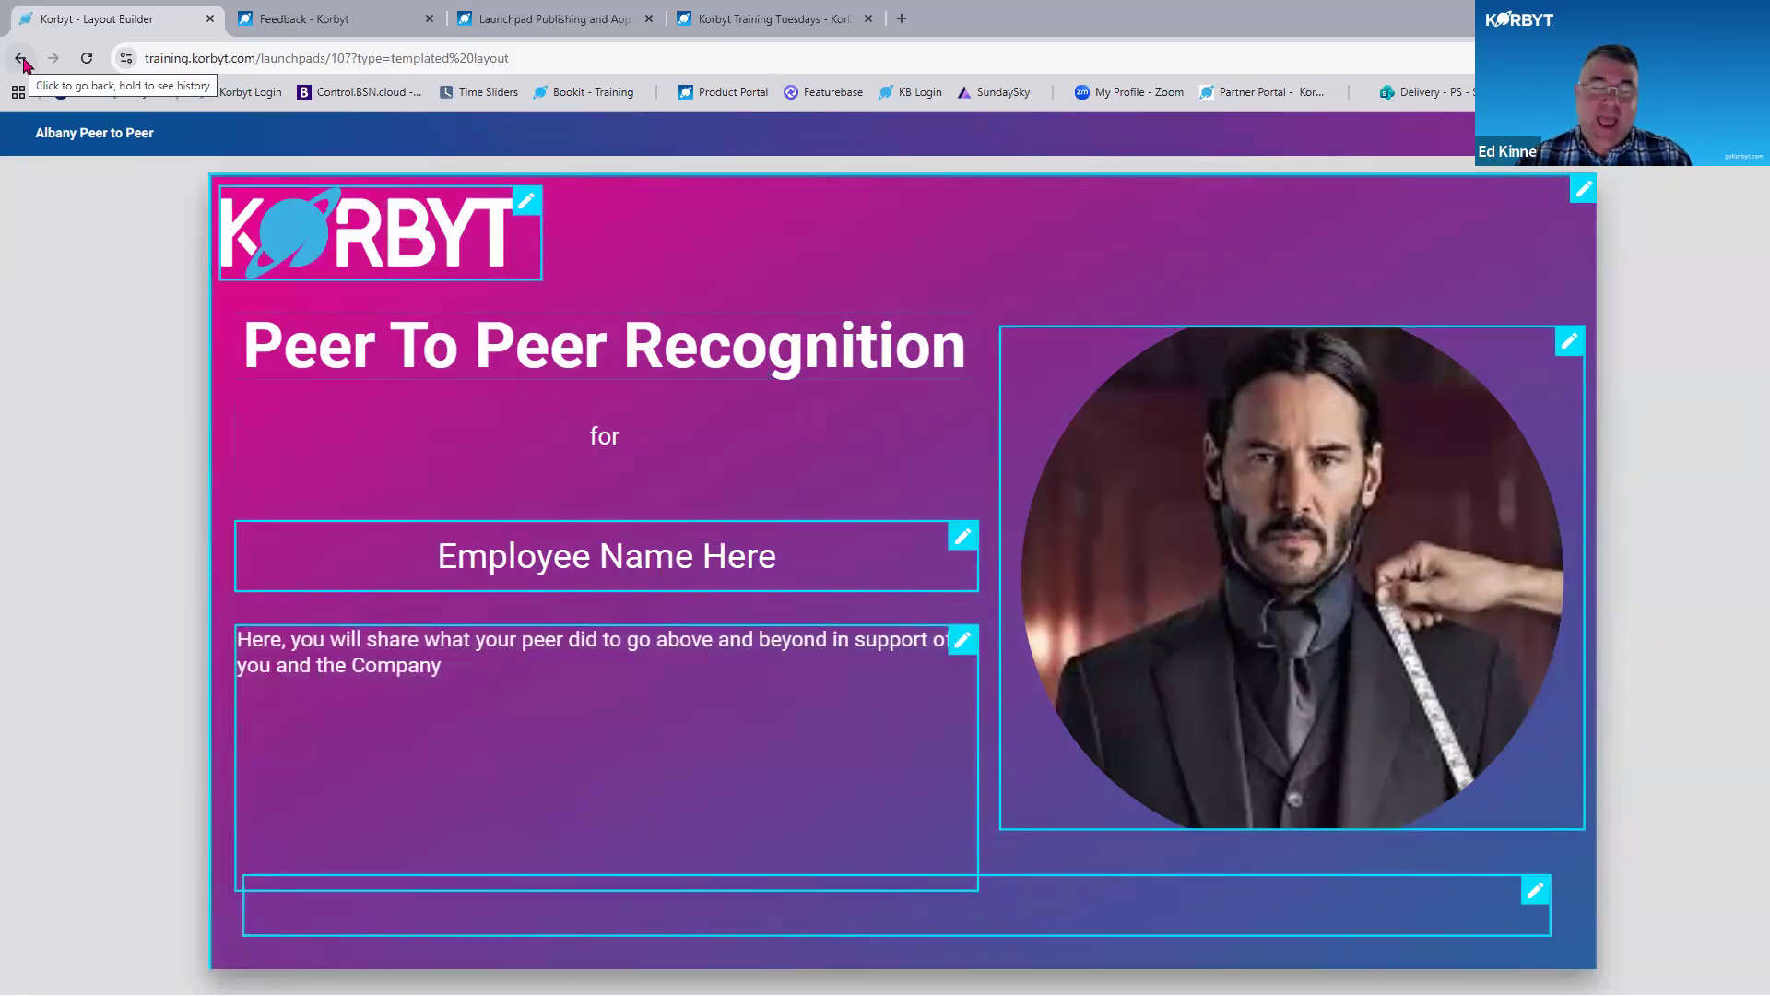
mouse_move(1277, 512)
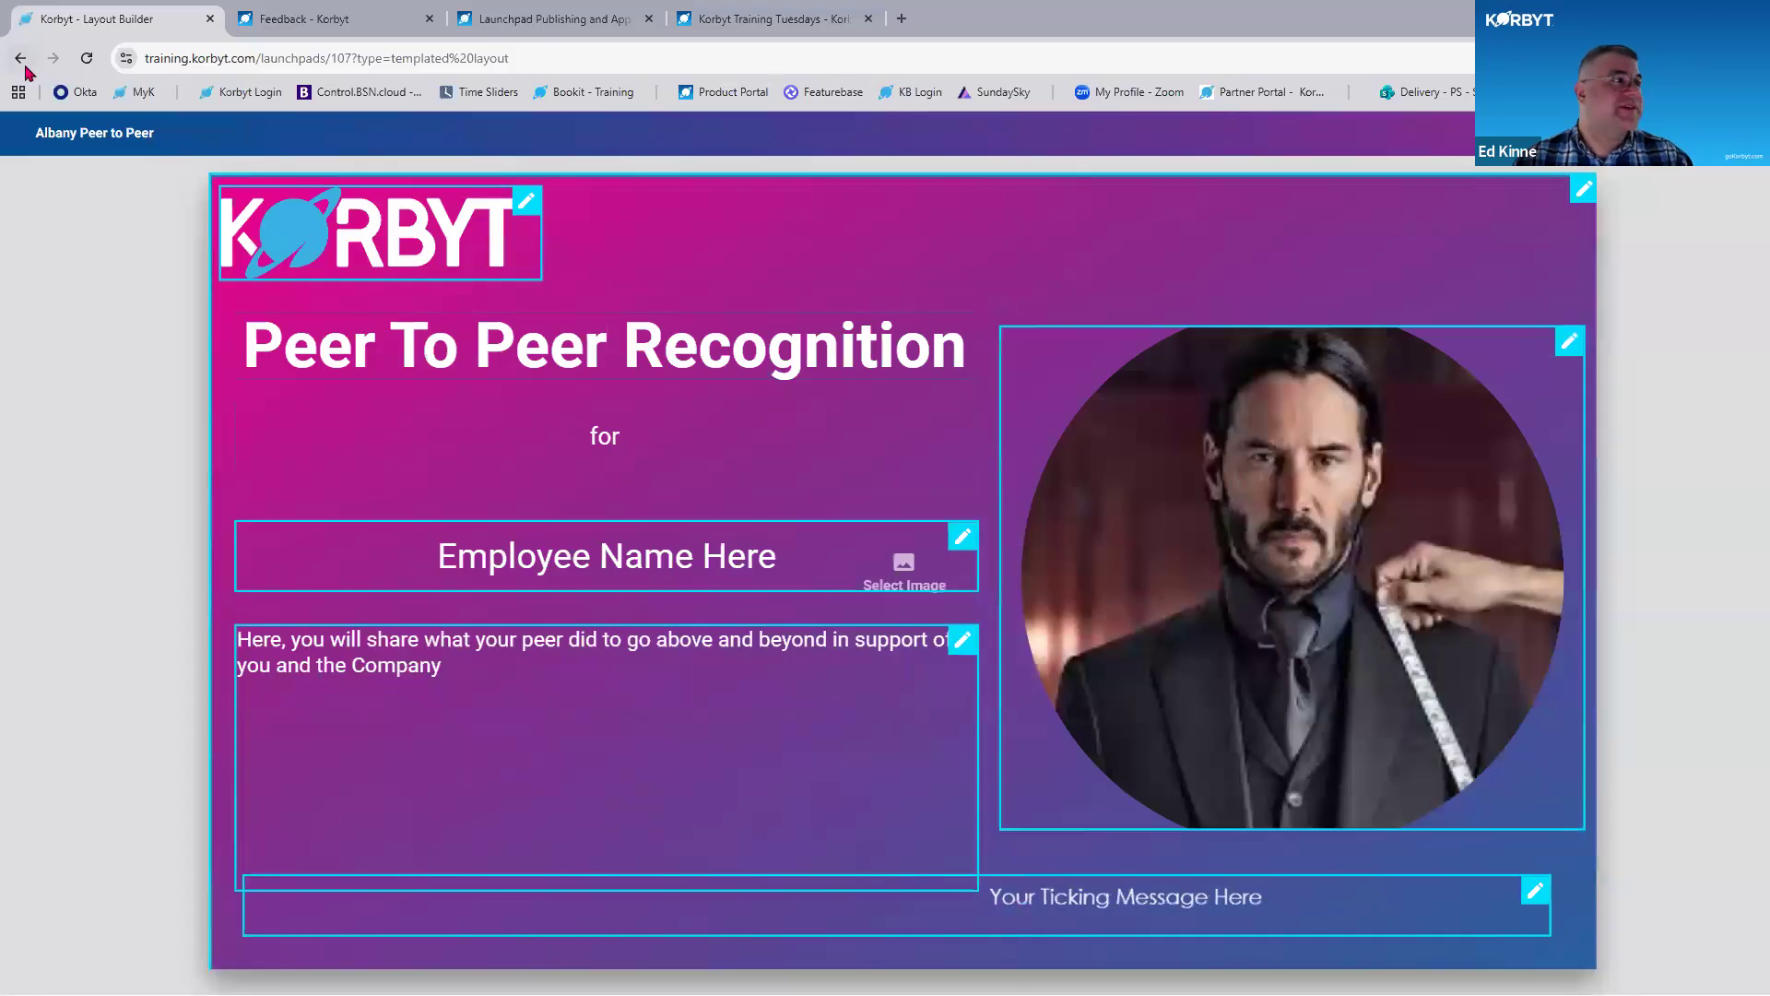
click(23, 62)
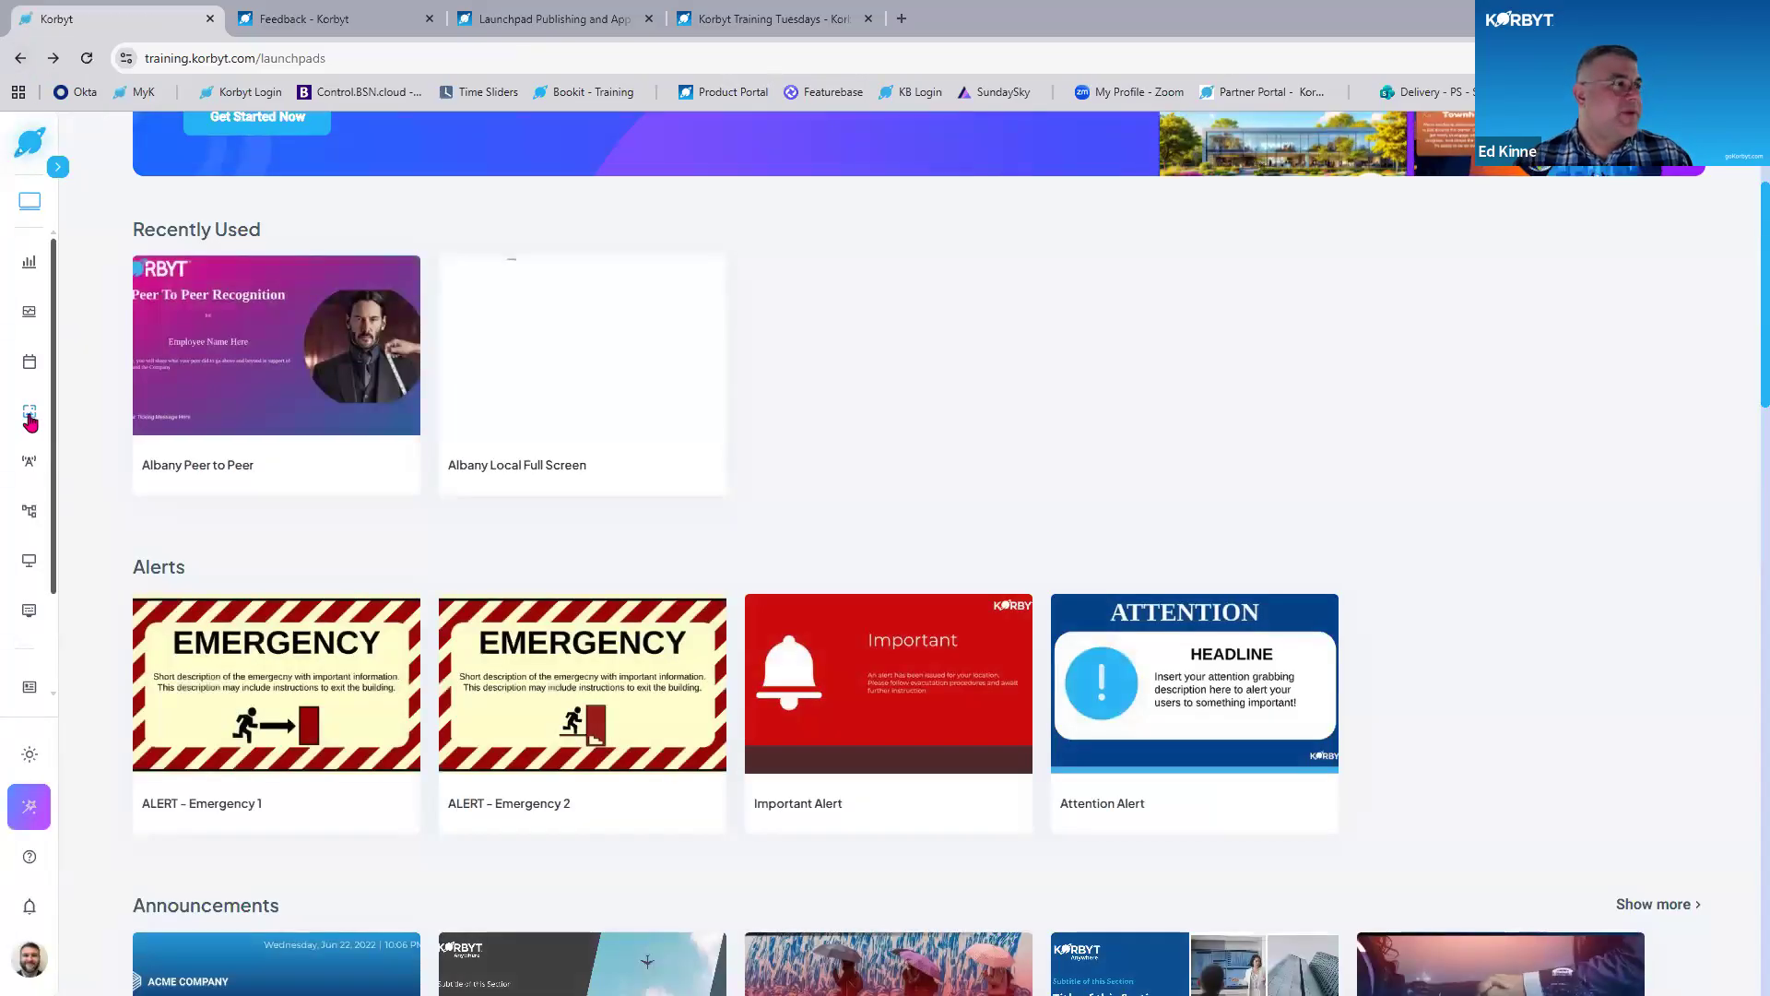
mouse_move(29, 414)
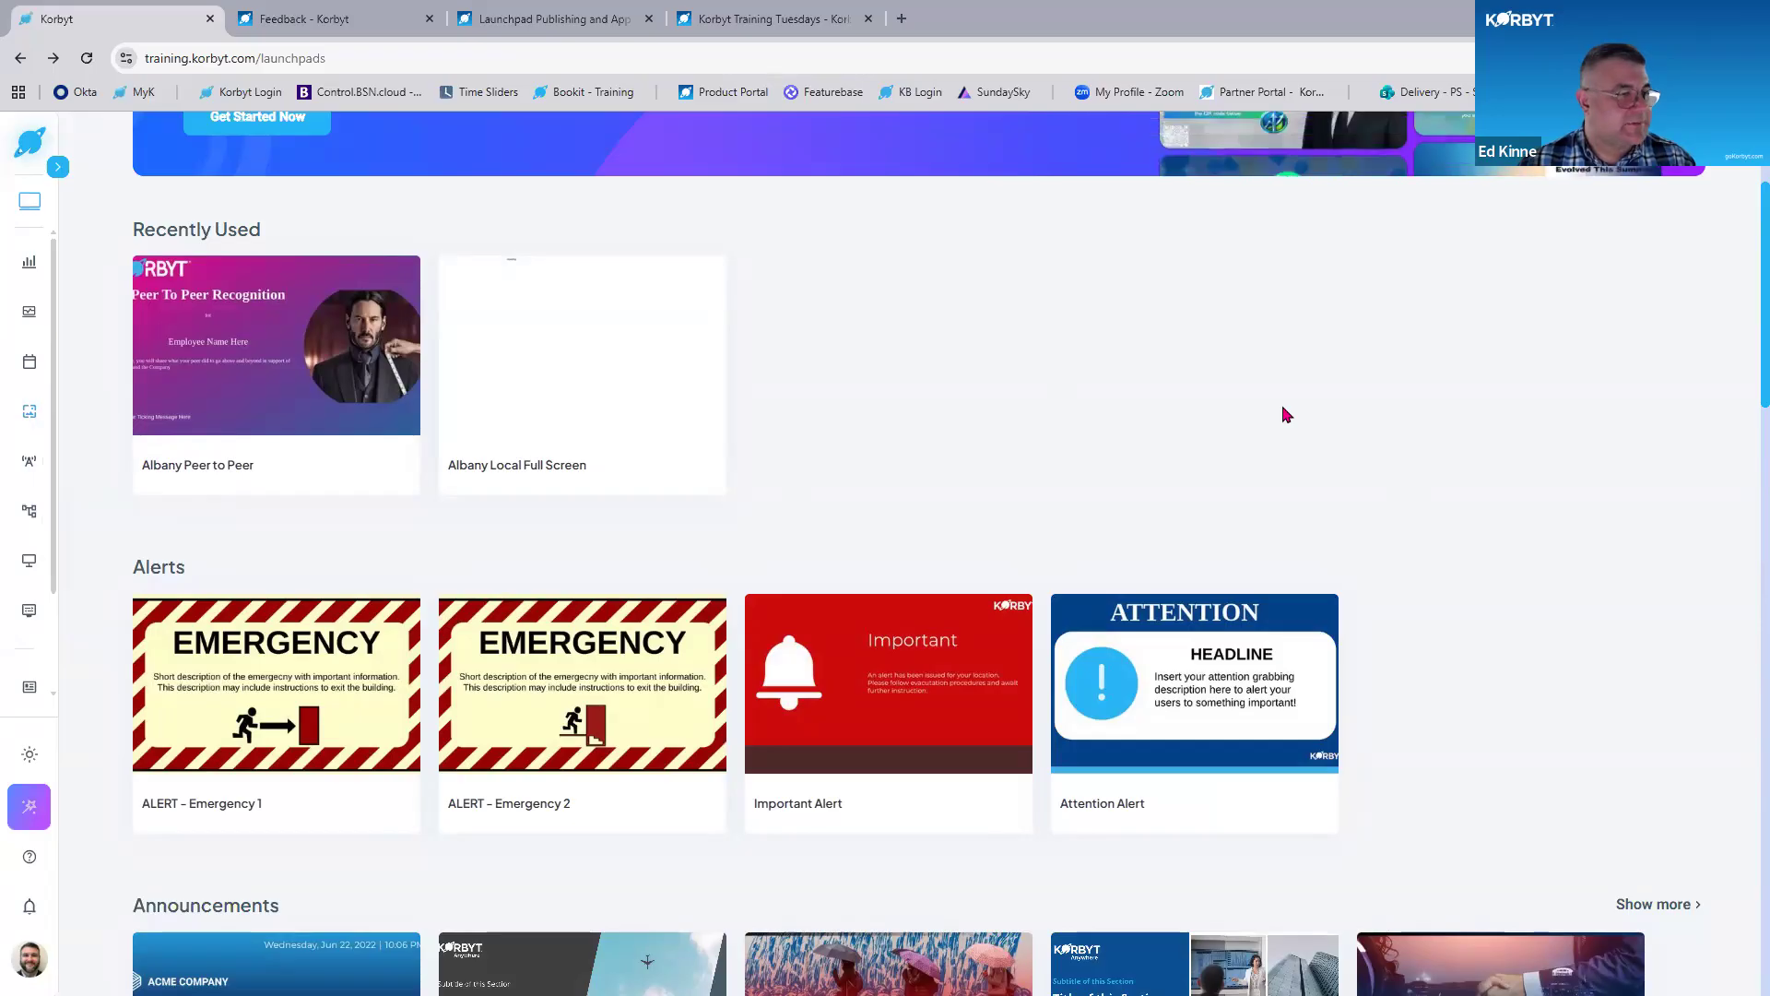
scroll(1310, 425, up, 3)
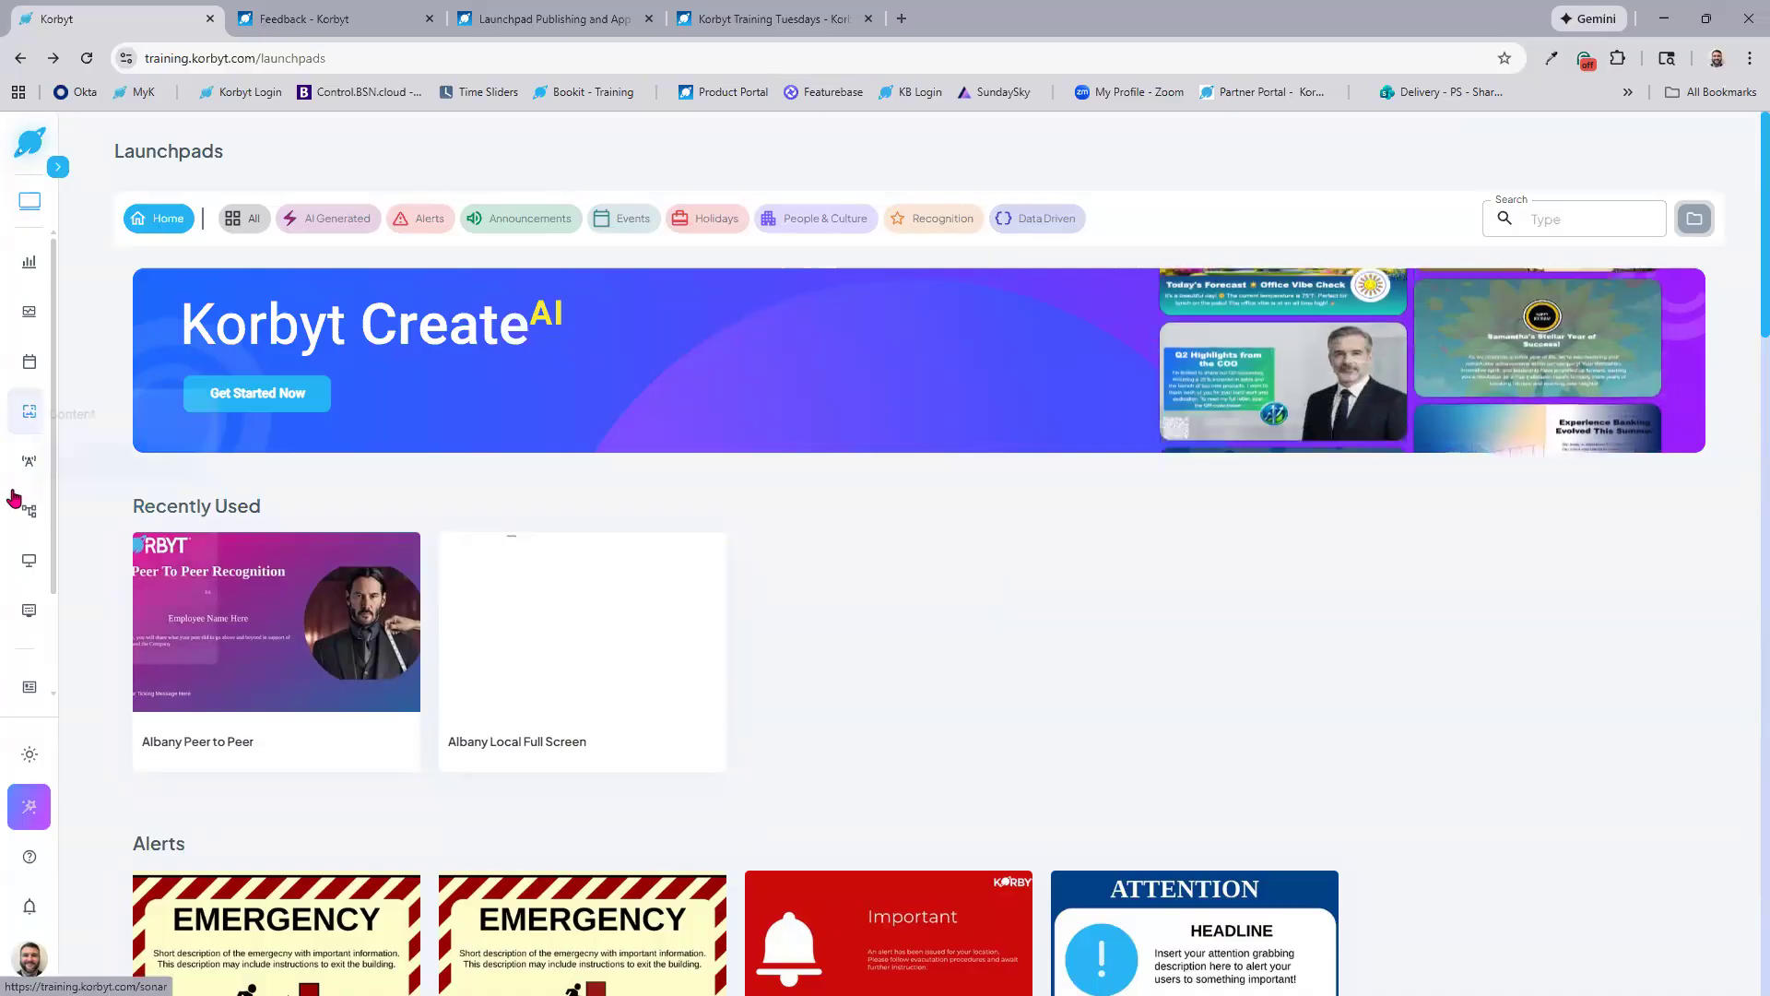
Turn off Enable Korbyt Launchpads in the Signage settings and save.
scroll(19, 553, down, 2)
click(23, 666)
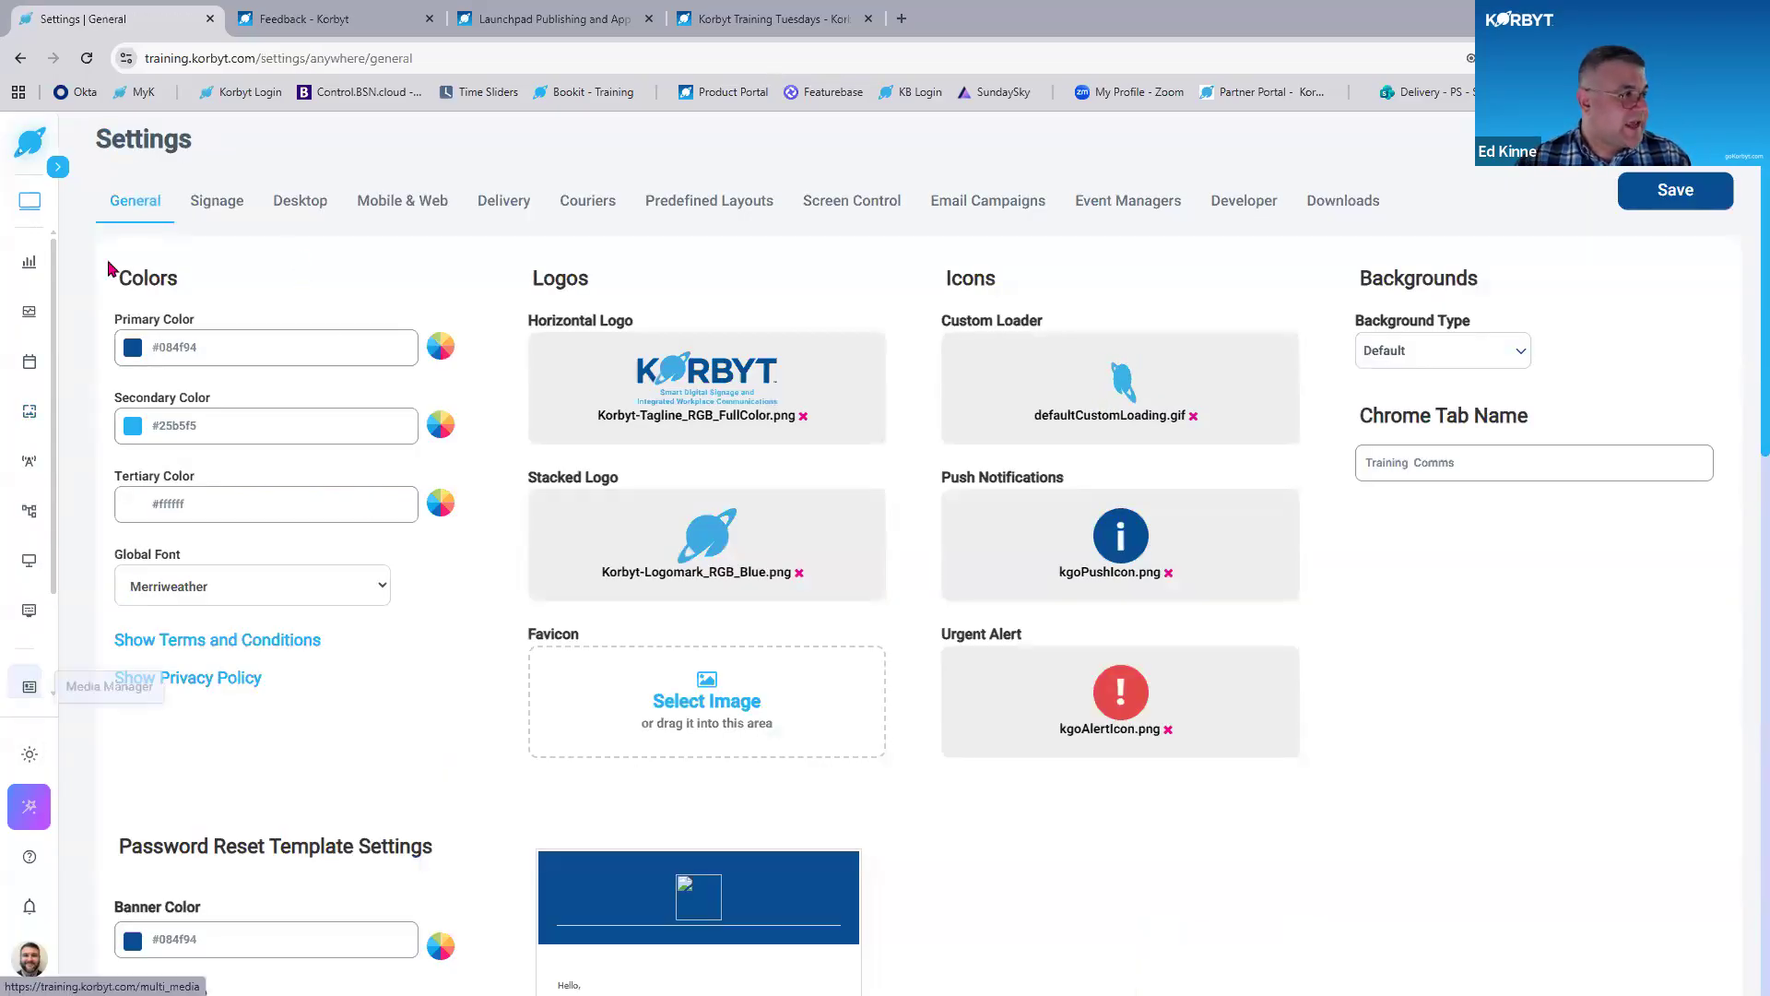
click(220, 194)
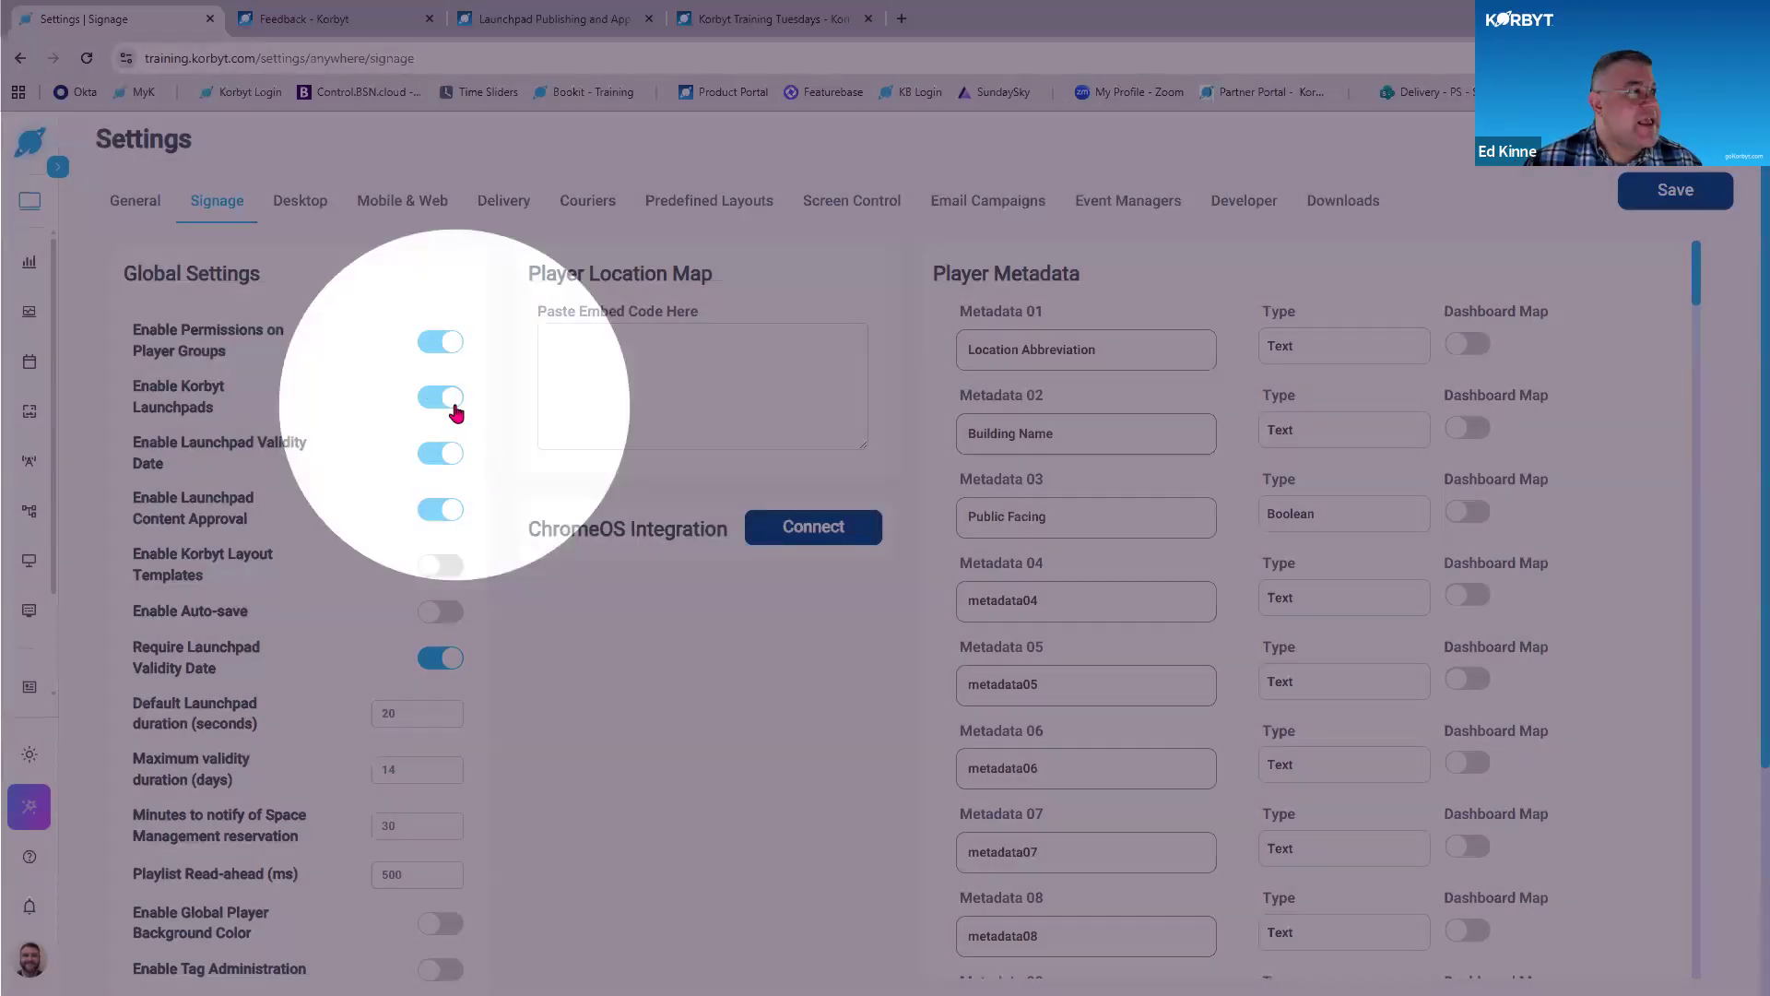
click(454, 402)
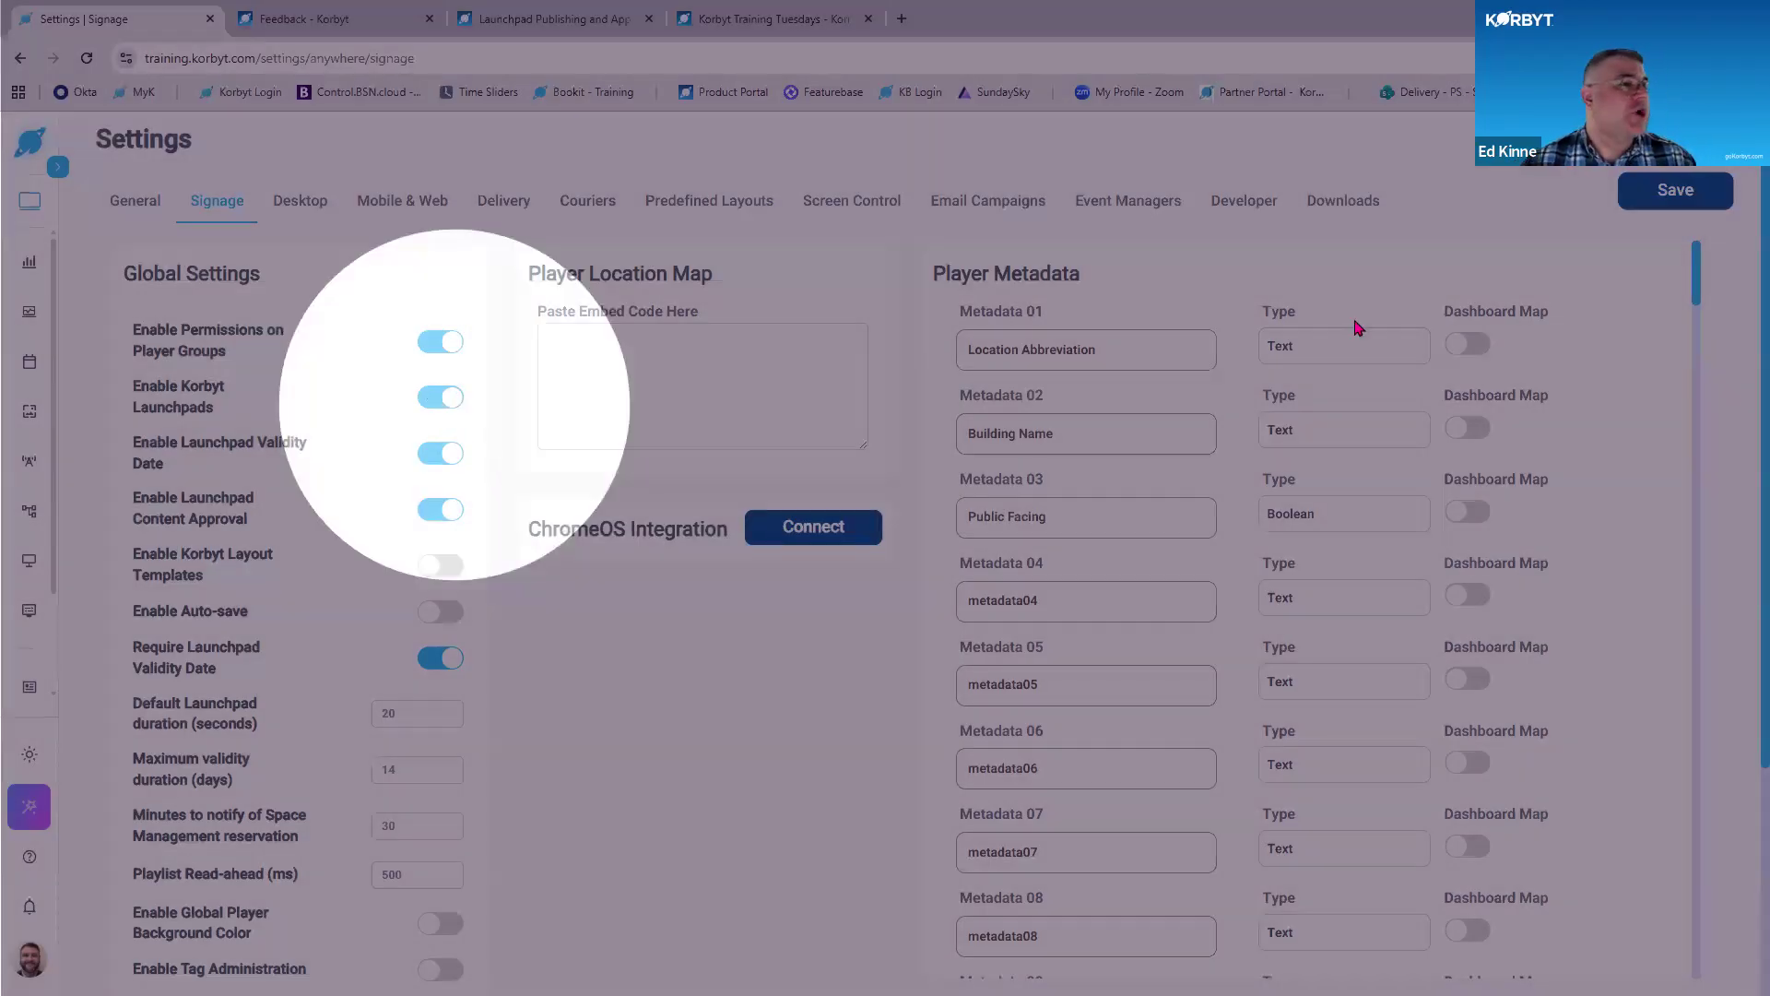
click(1664, 208)
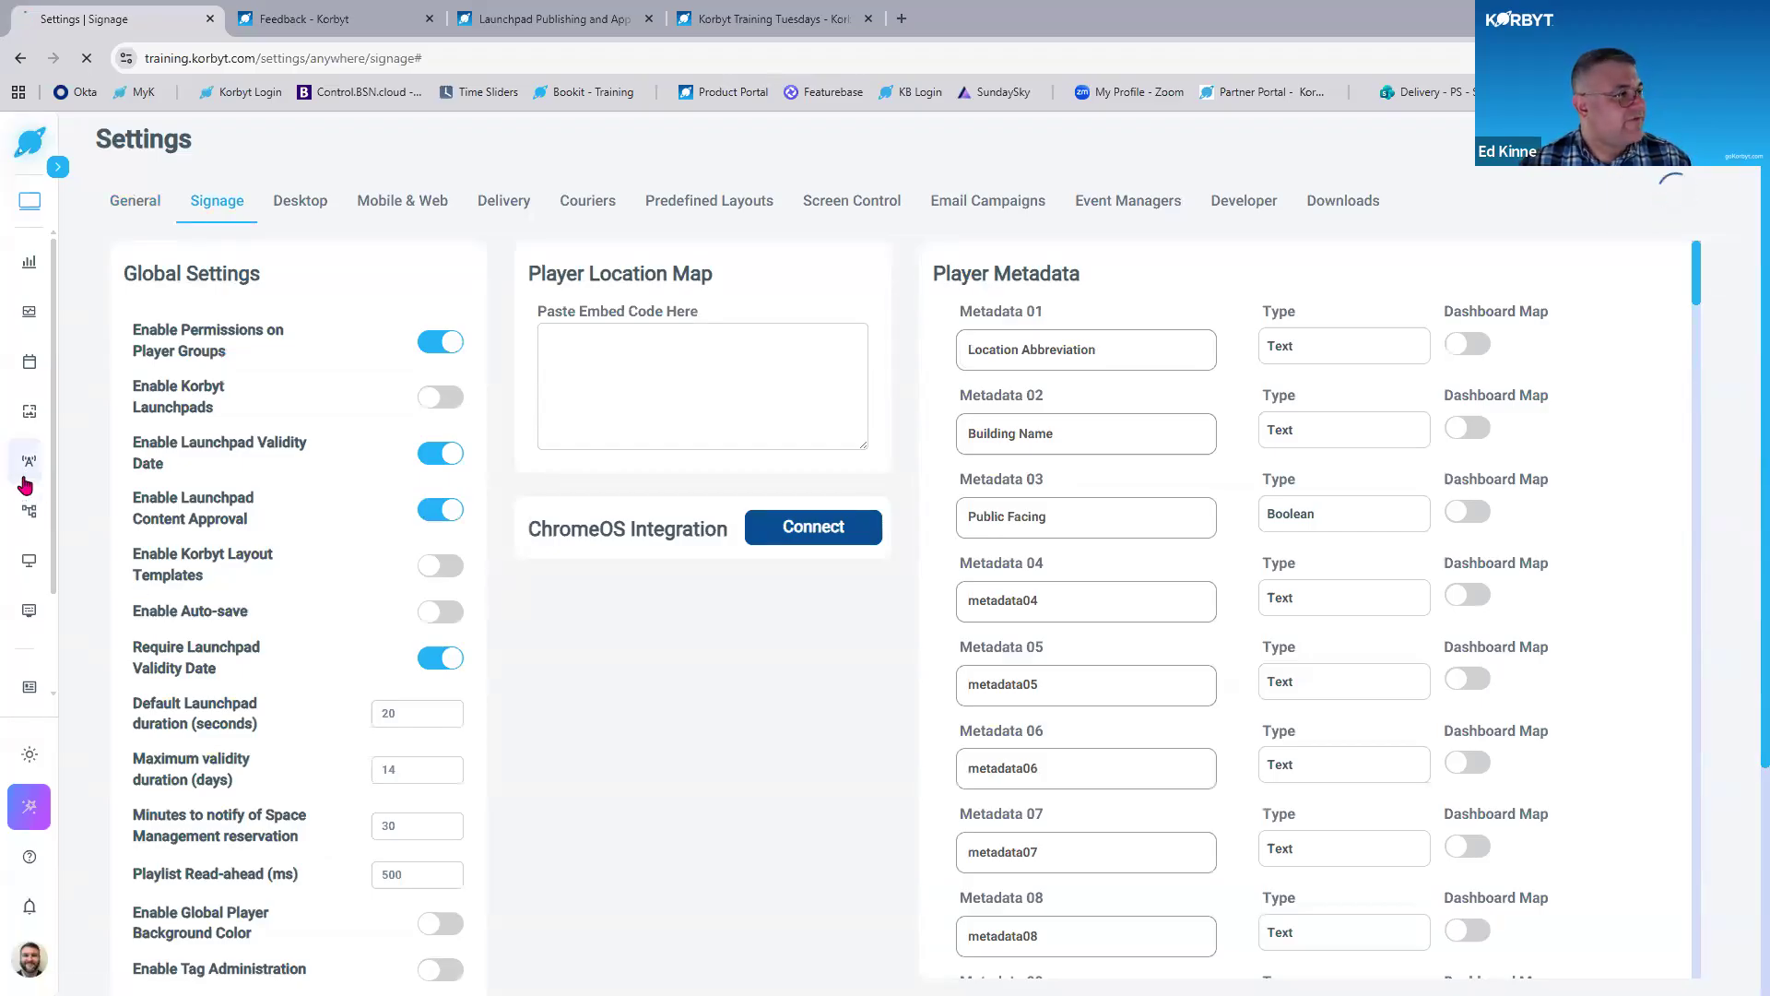
Open the Launchpads page and check which template categories are offered.
mouse_move(30, 411)
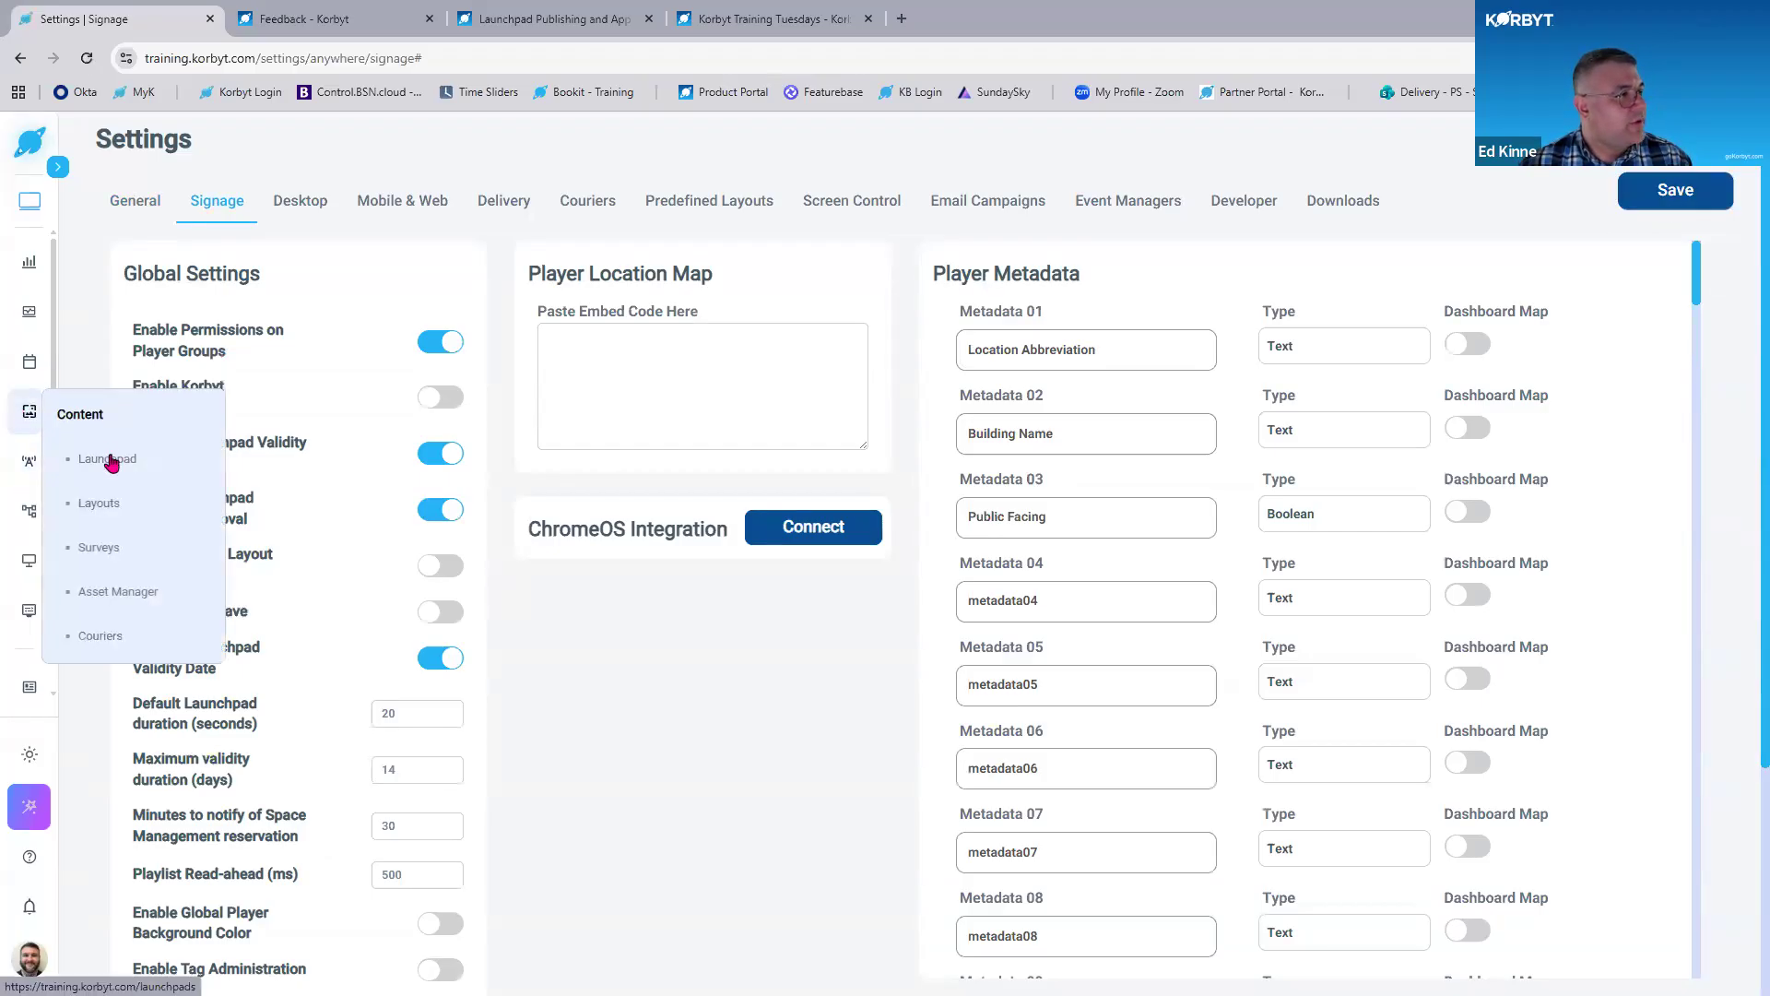
click(109, 460)
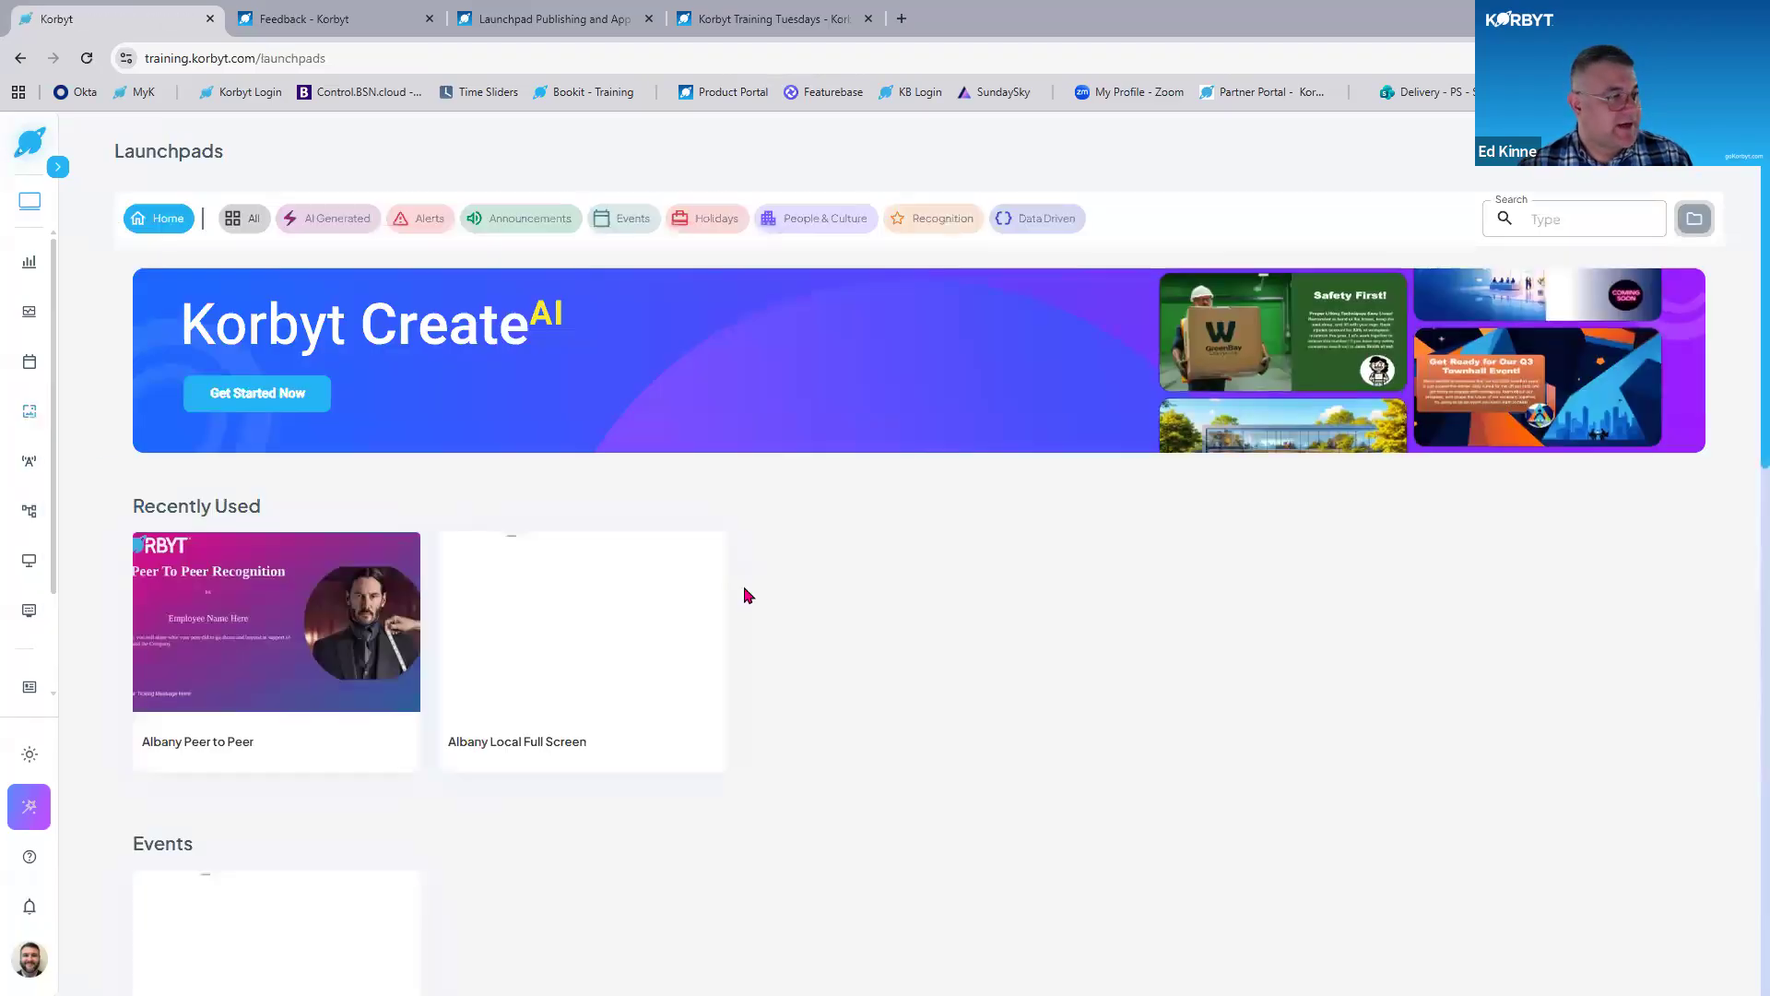
scroll(743, 624, down, 3)
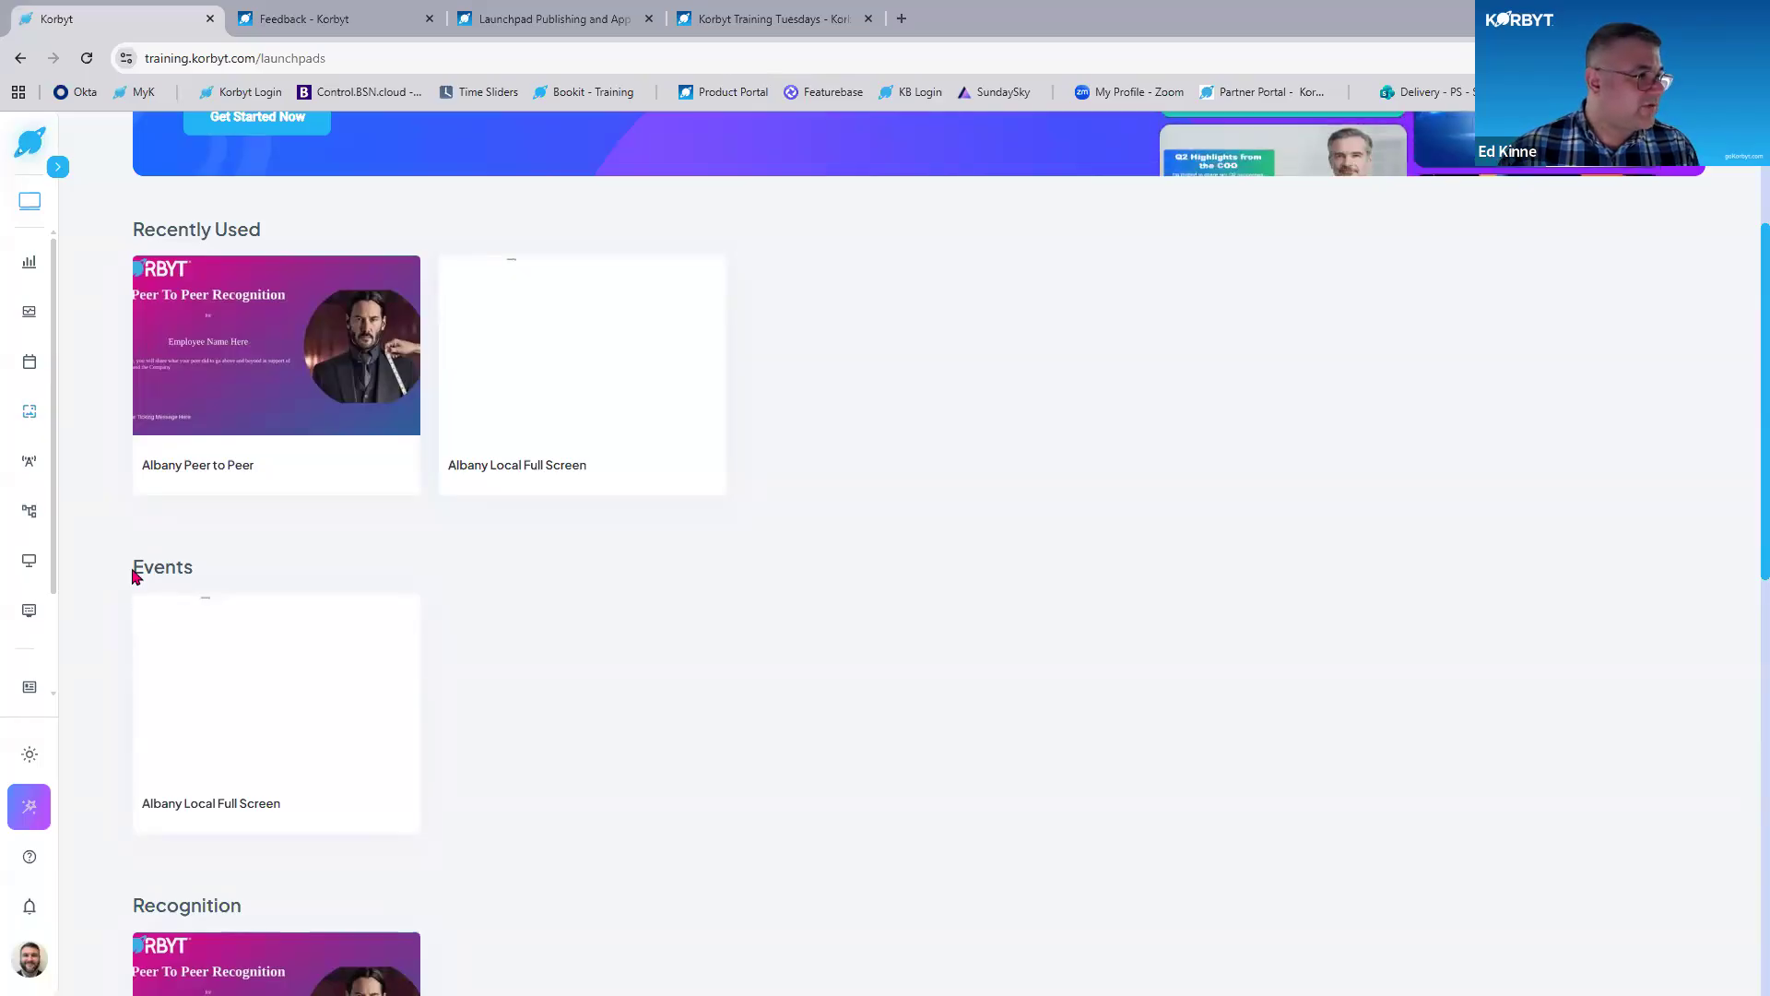
Reopen the Signage settings and review the launchpad options under Global Settings.
scroll(29, 618, down, 2)
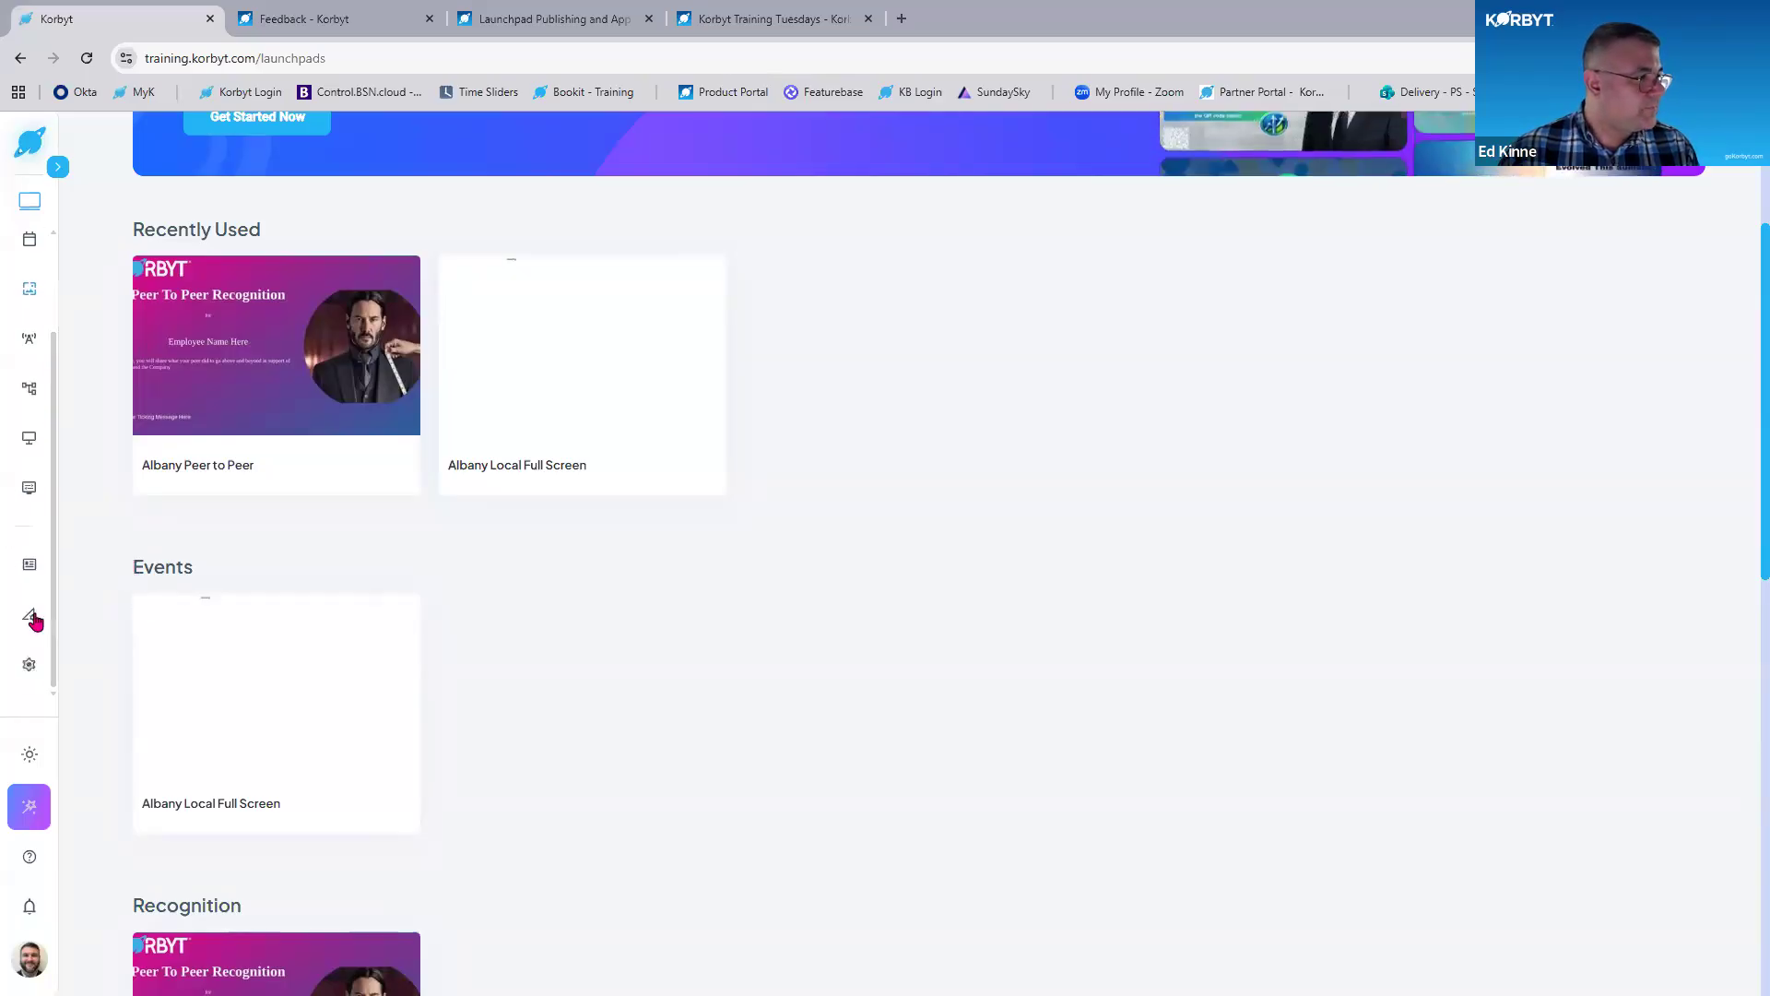
click(29, 664)
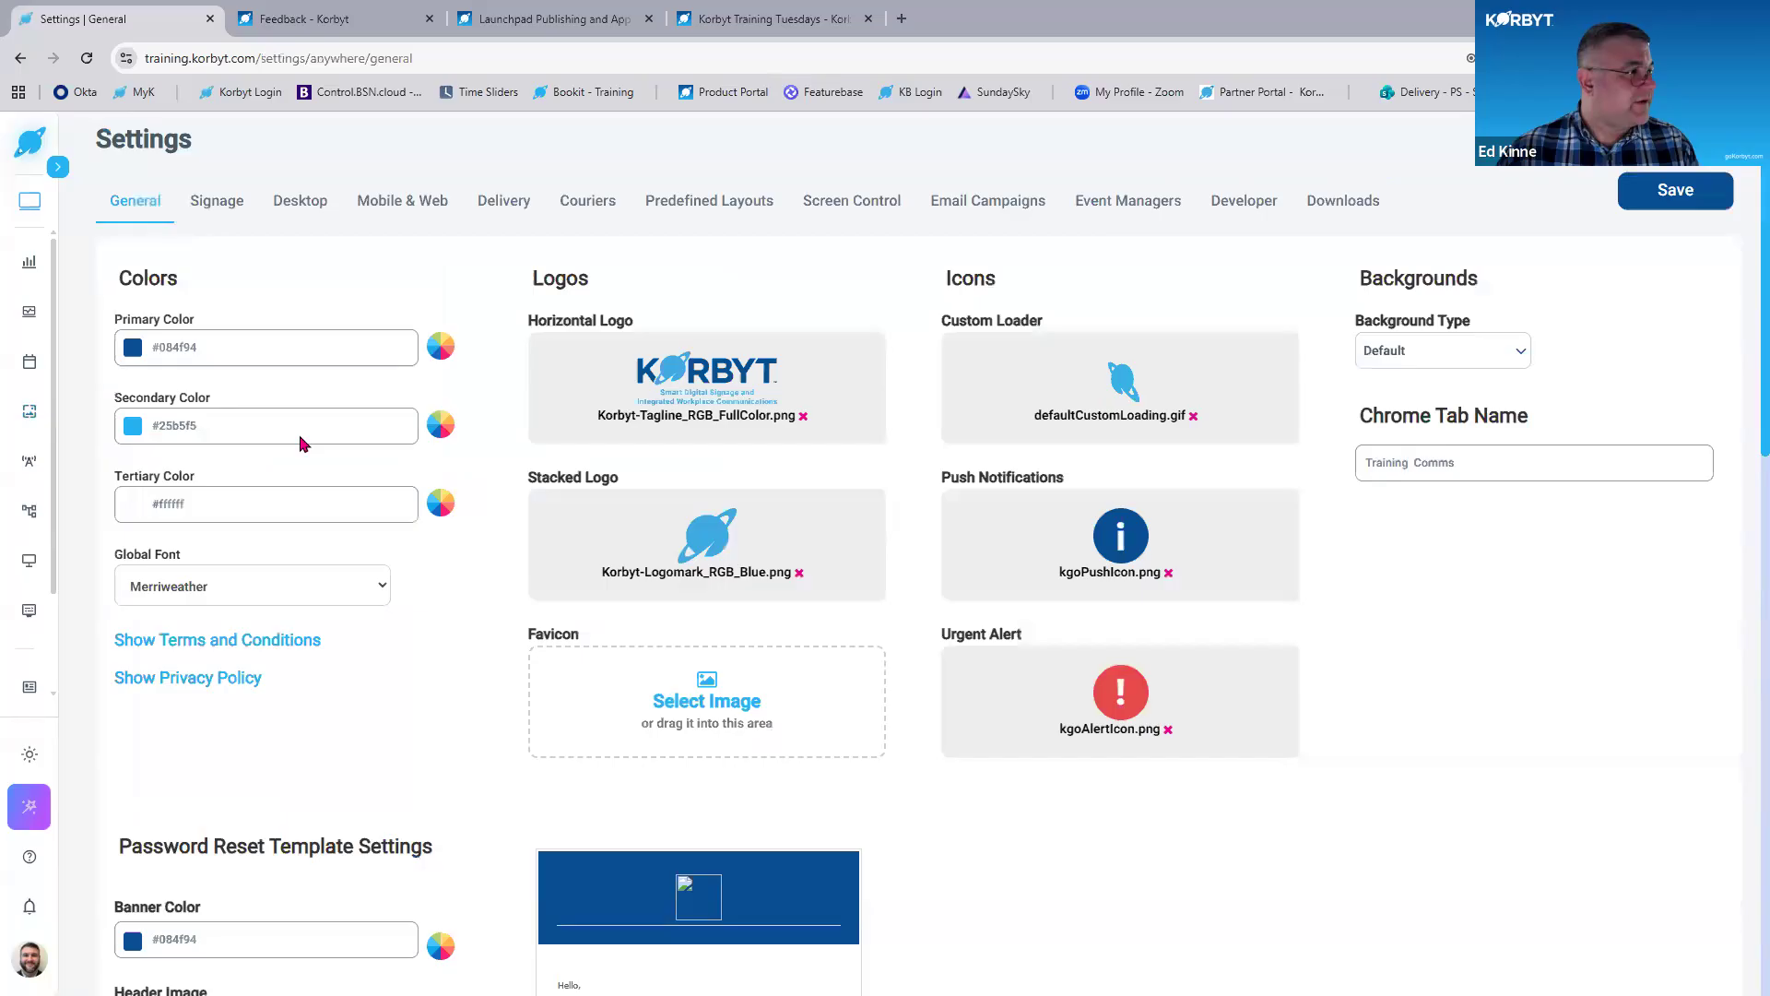
click(199, 210)
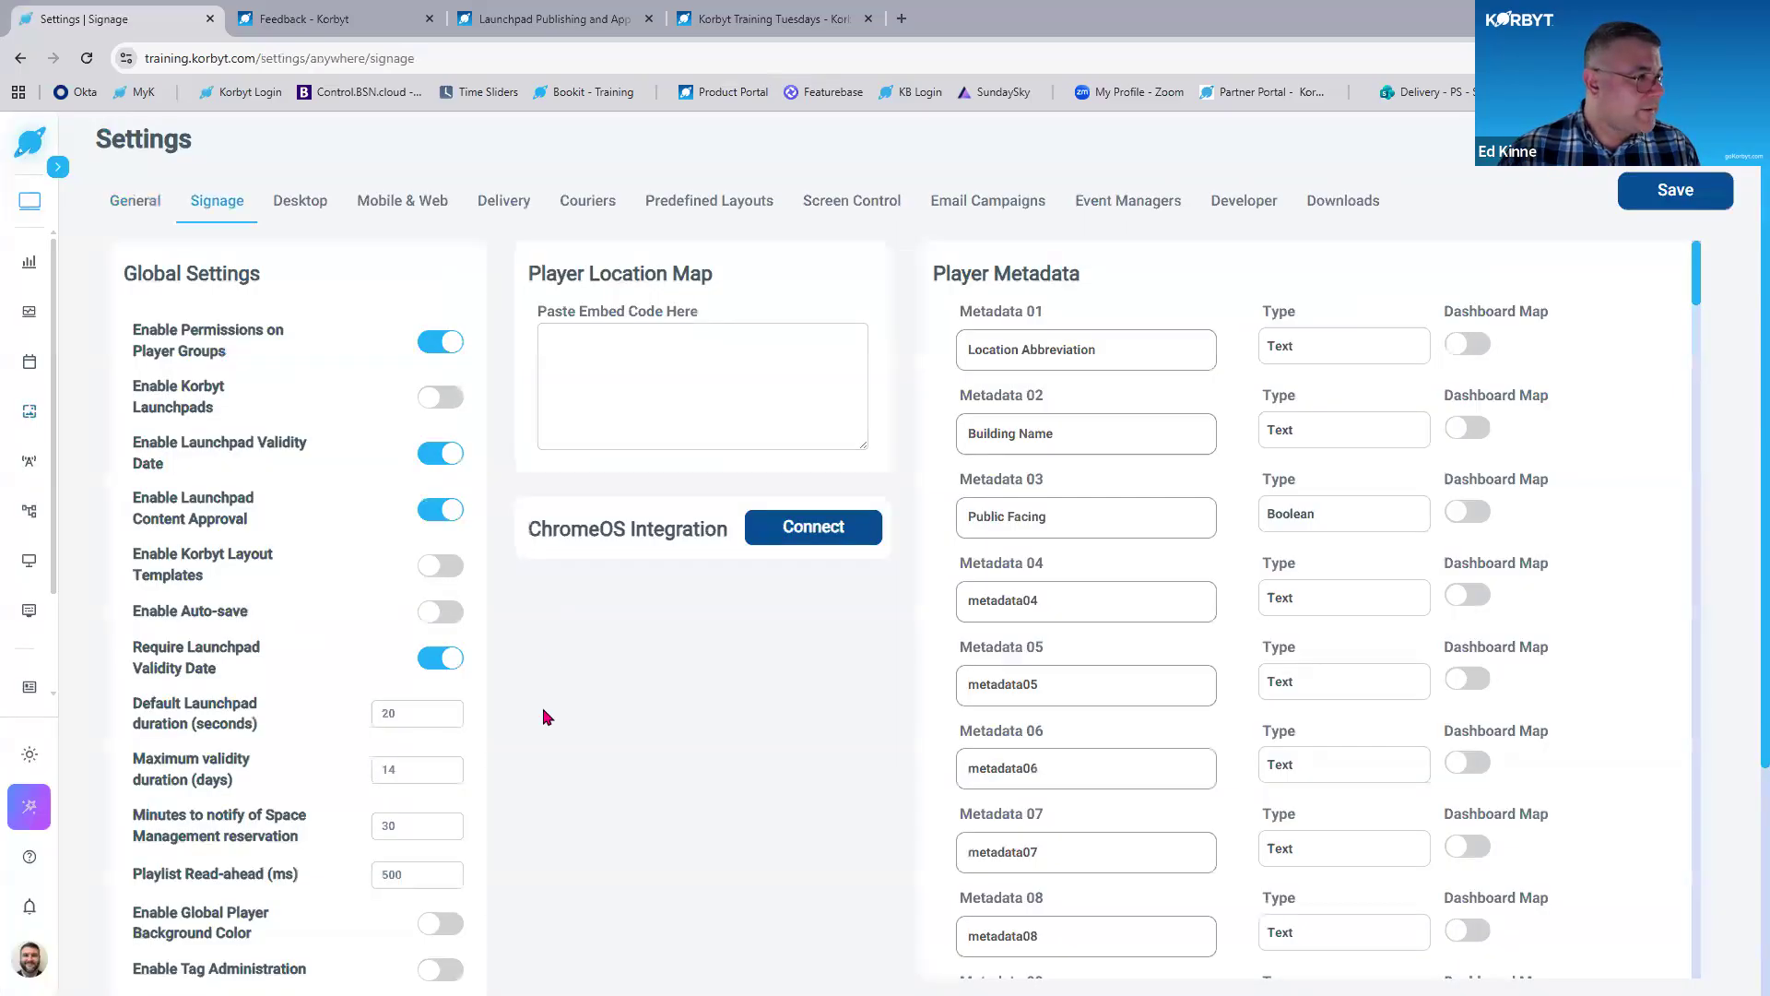
scroll(446, 484, down, 1)
scroll(445, 484, down, 1)
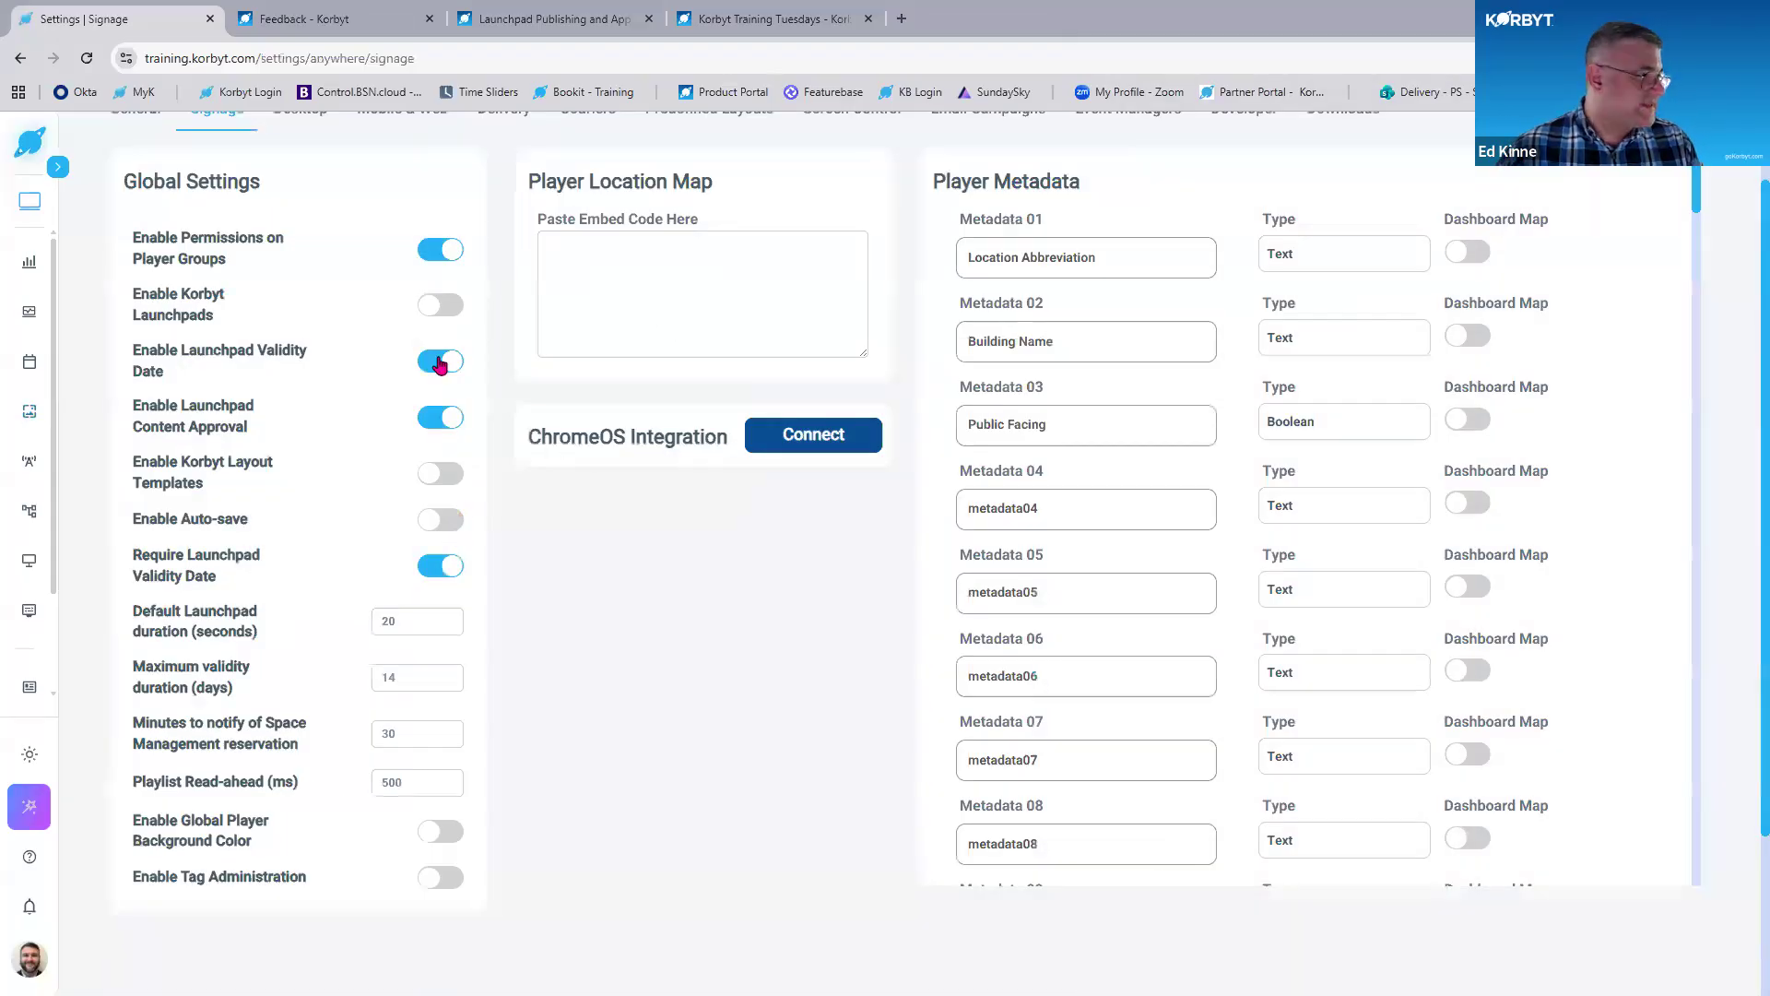
Switch Enable Launchpad Validity Date off and on again, and turn Require Launchpad Validity Date back on.
click(449, 356)
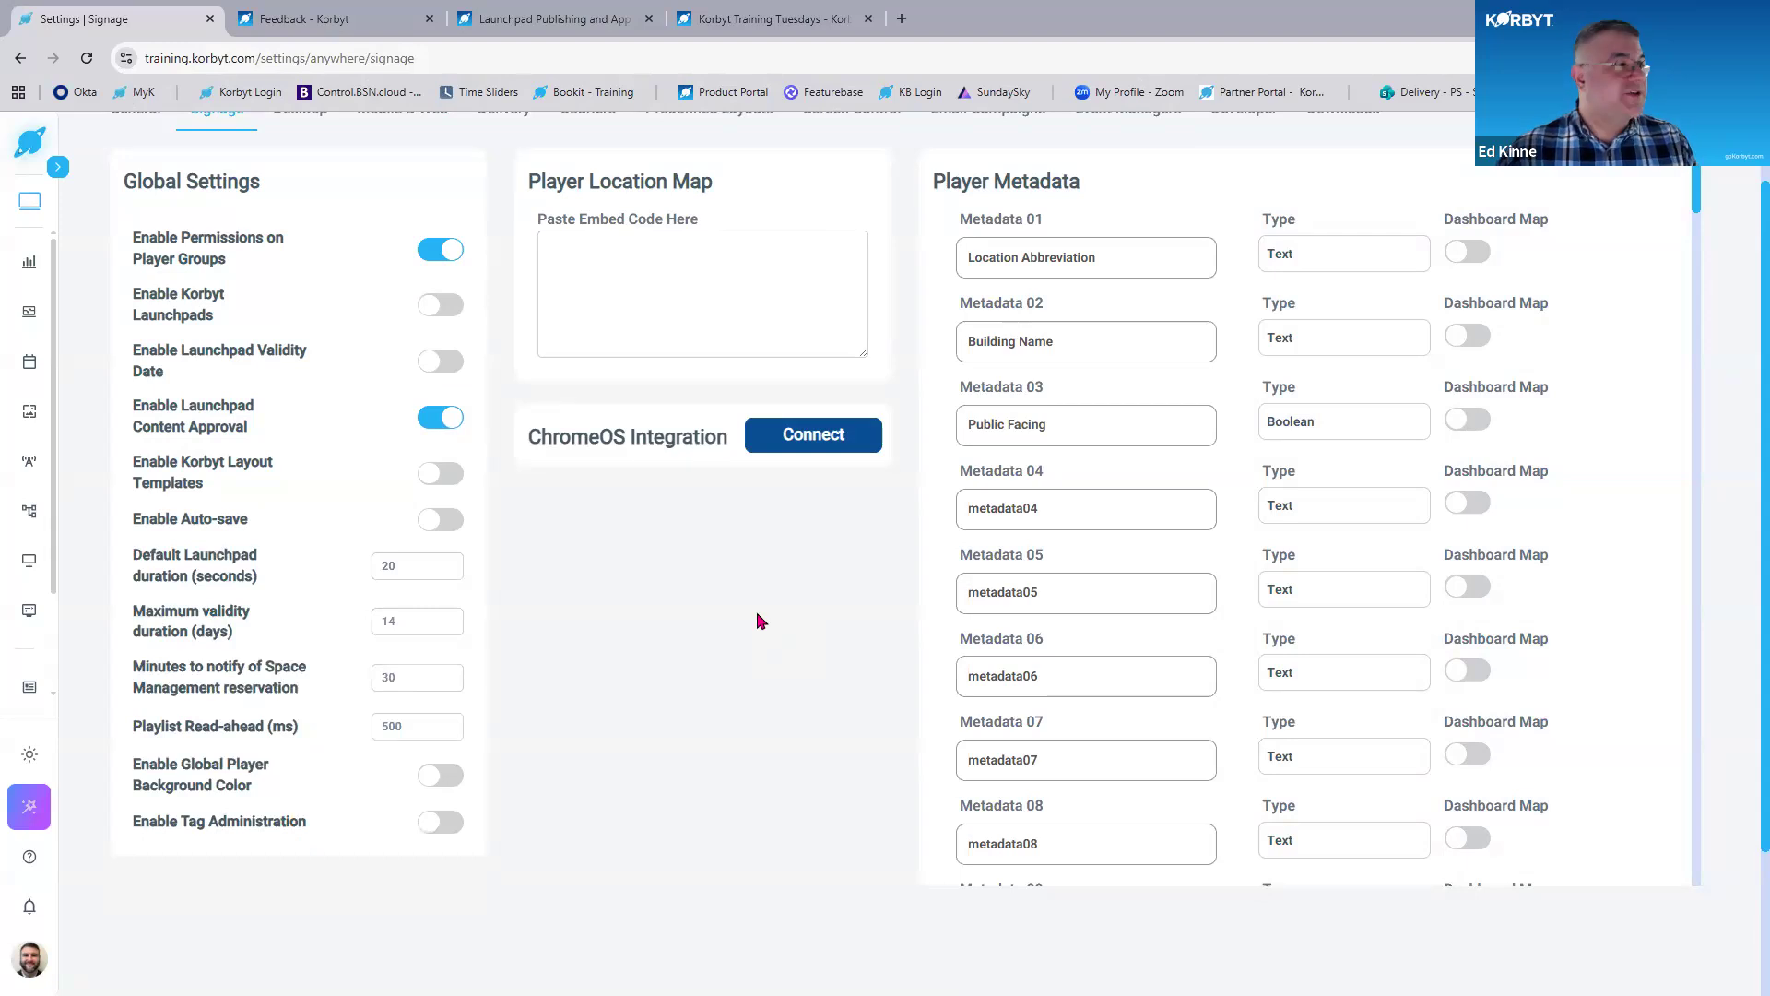
click(440, 361)
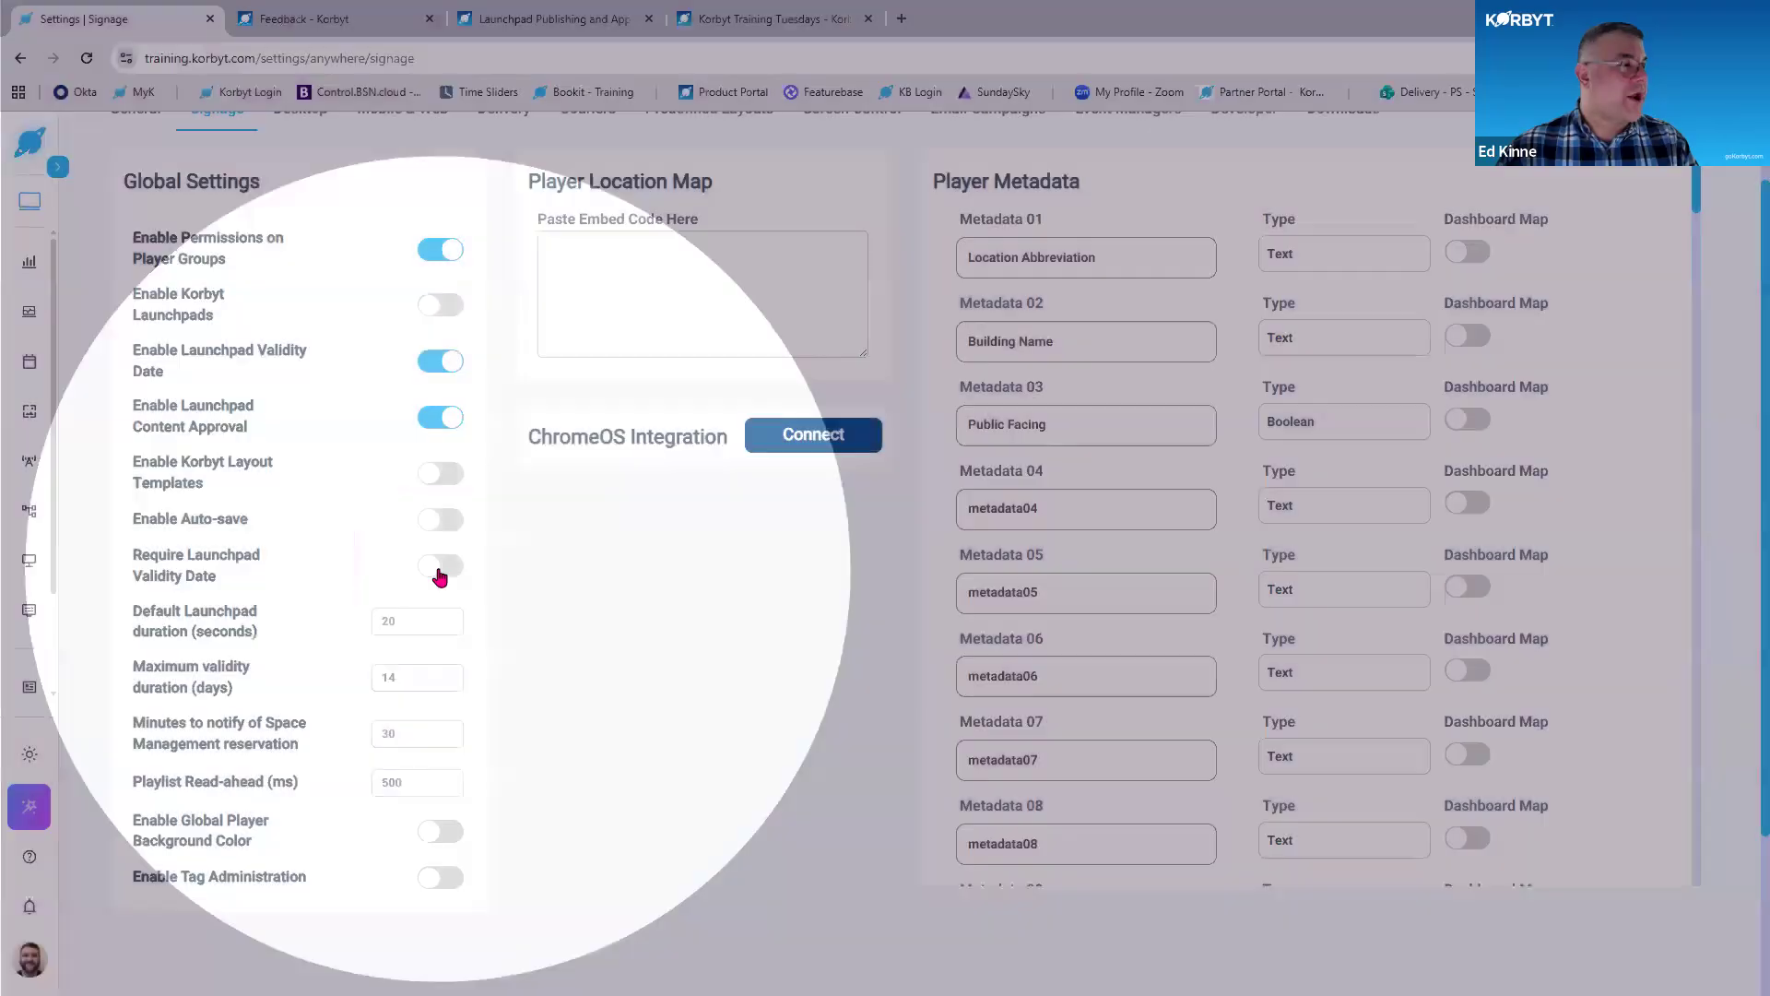
click(439, 566)
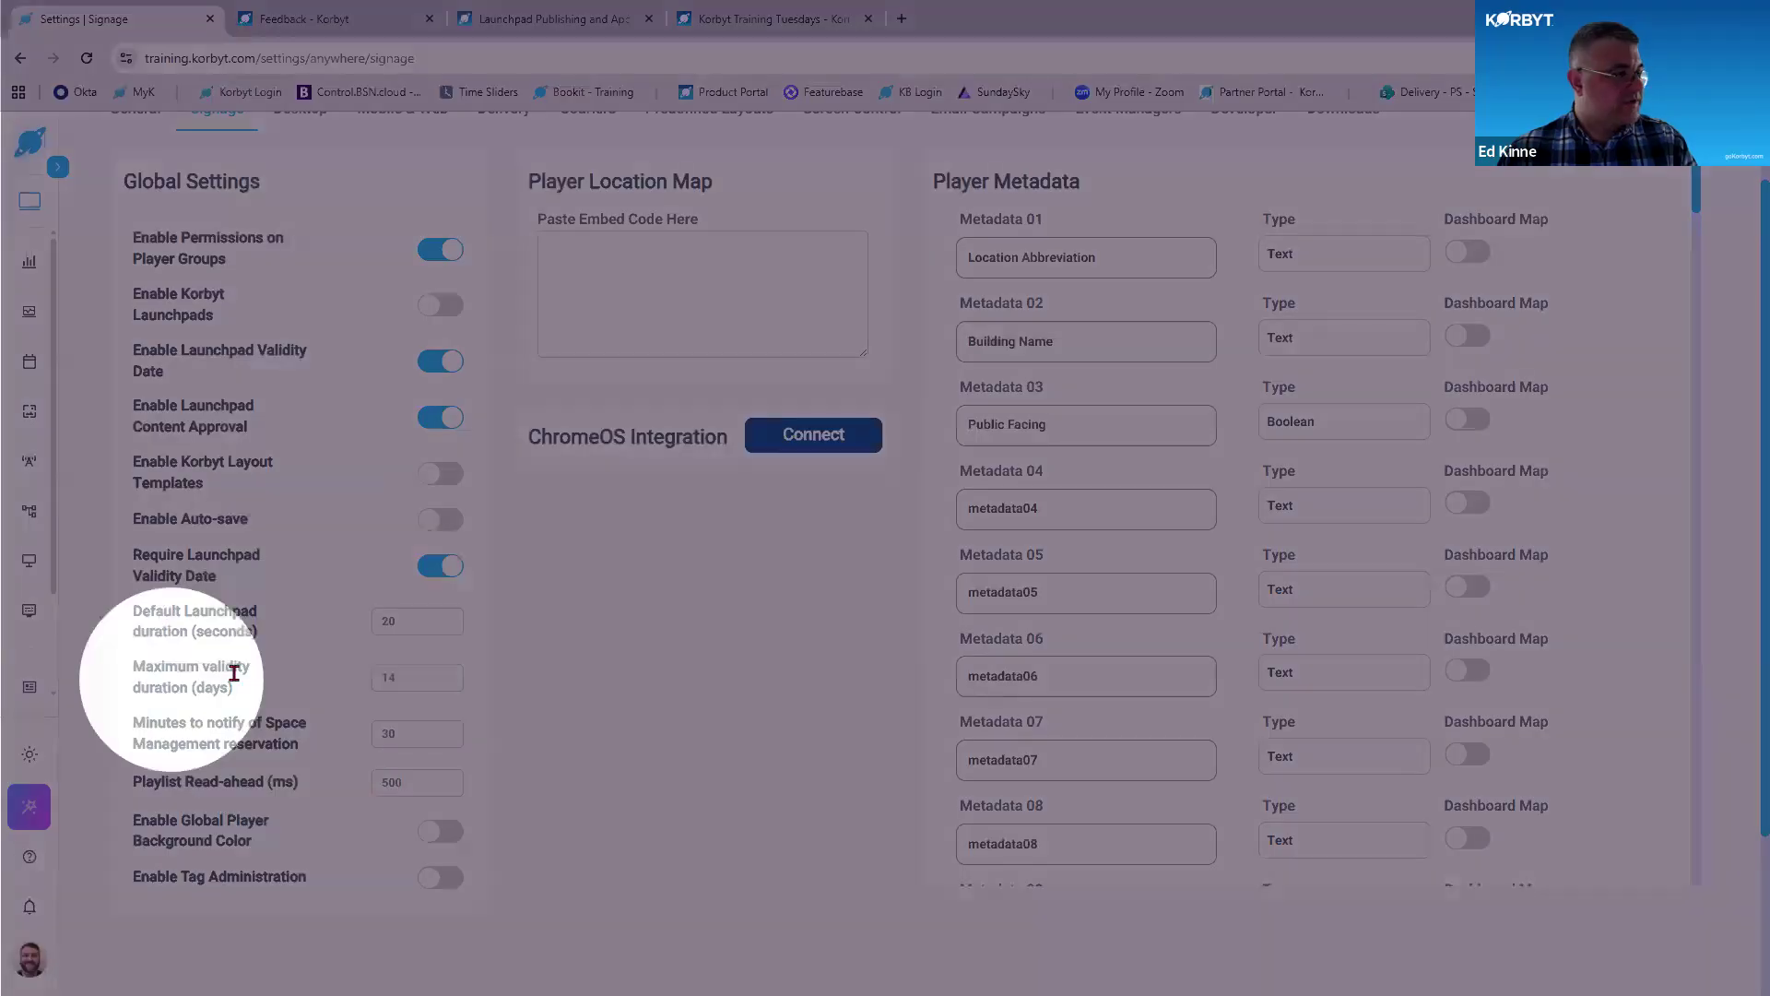
Highlight the Maximum validity duration (days) label and examine the launchpad duration settings.
drag(234, 672, 131, 679)
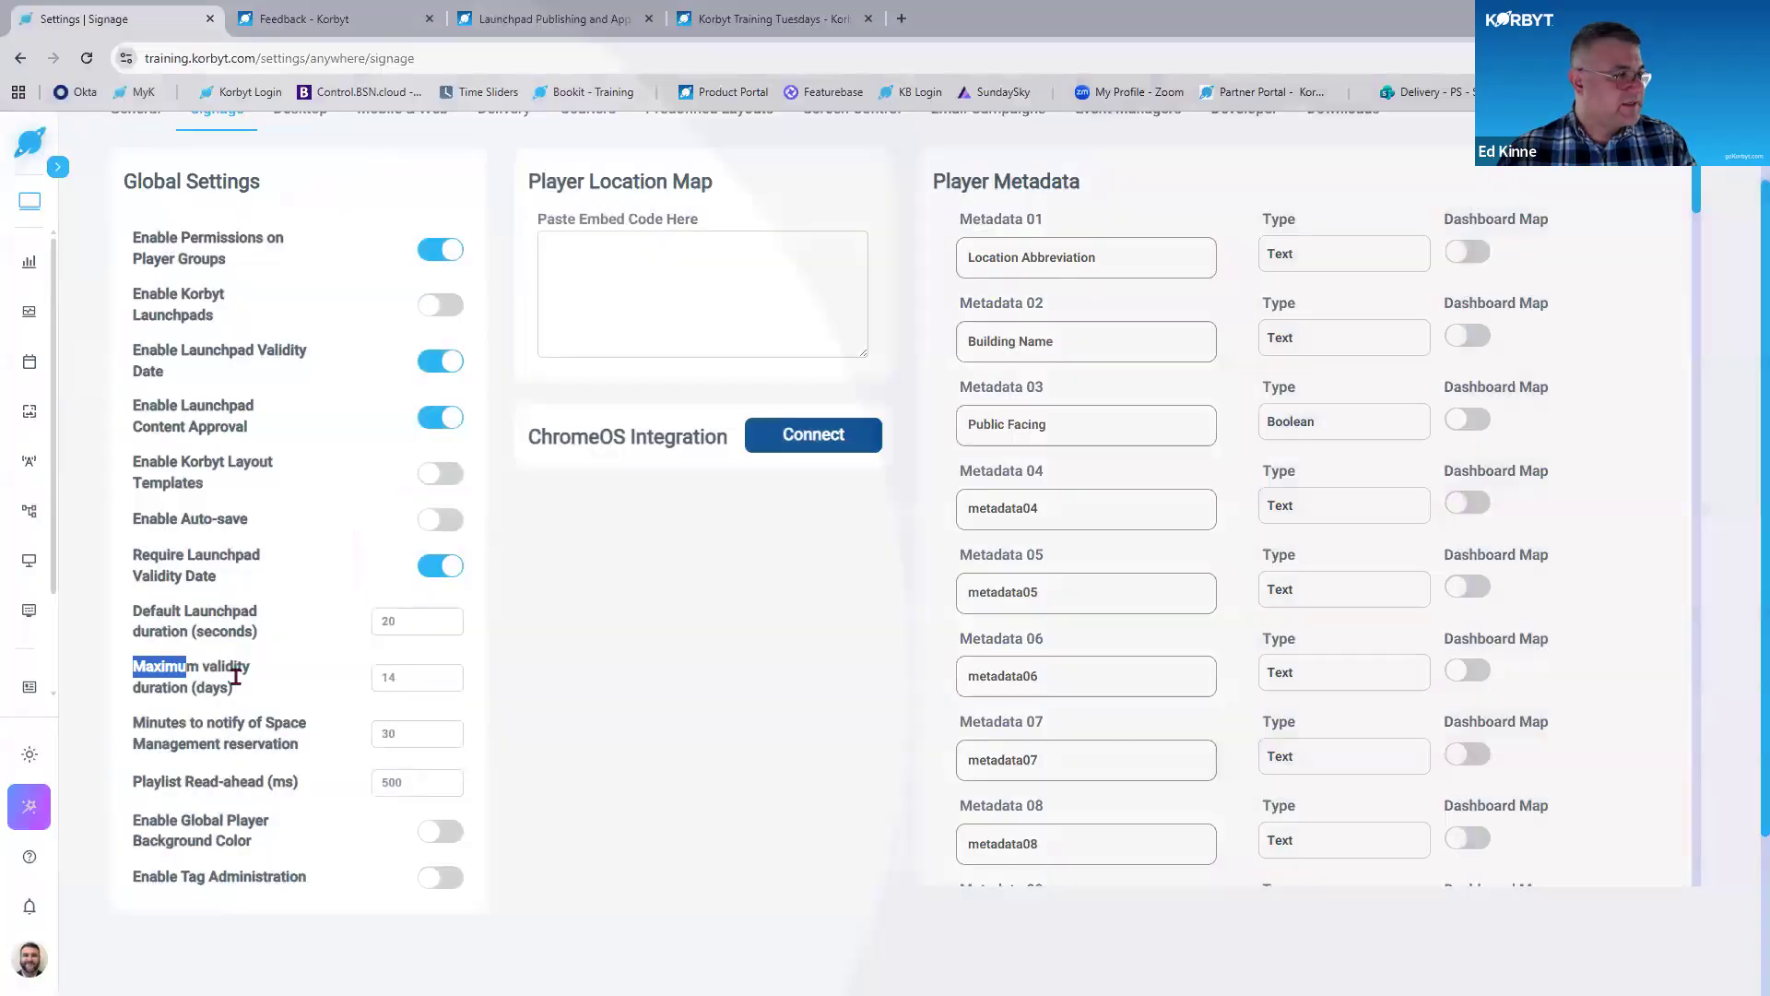
drag(255, 698, 256, 699)
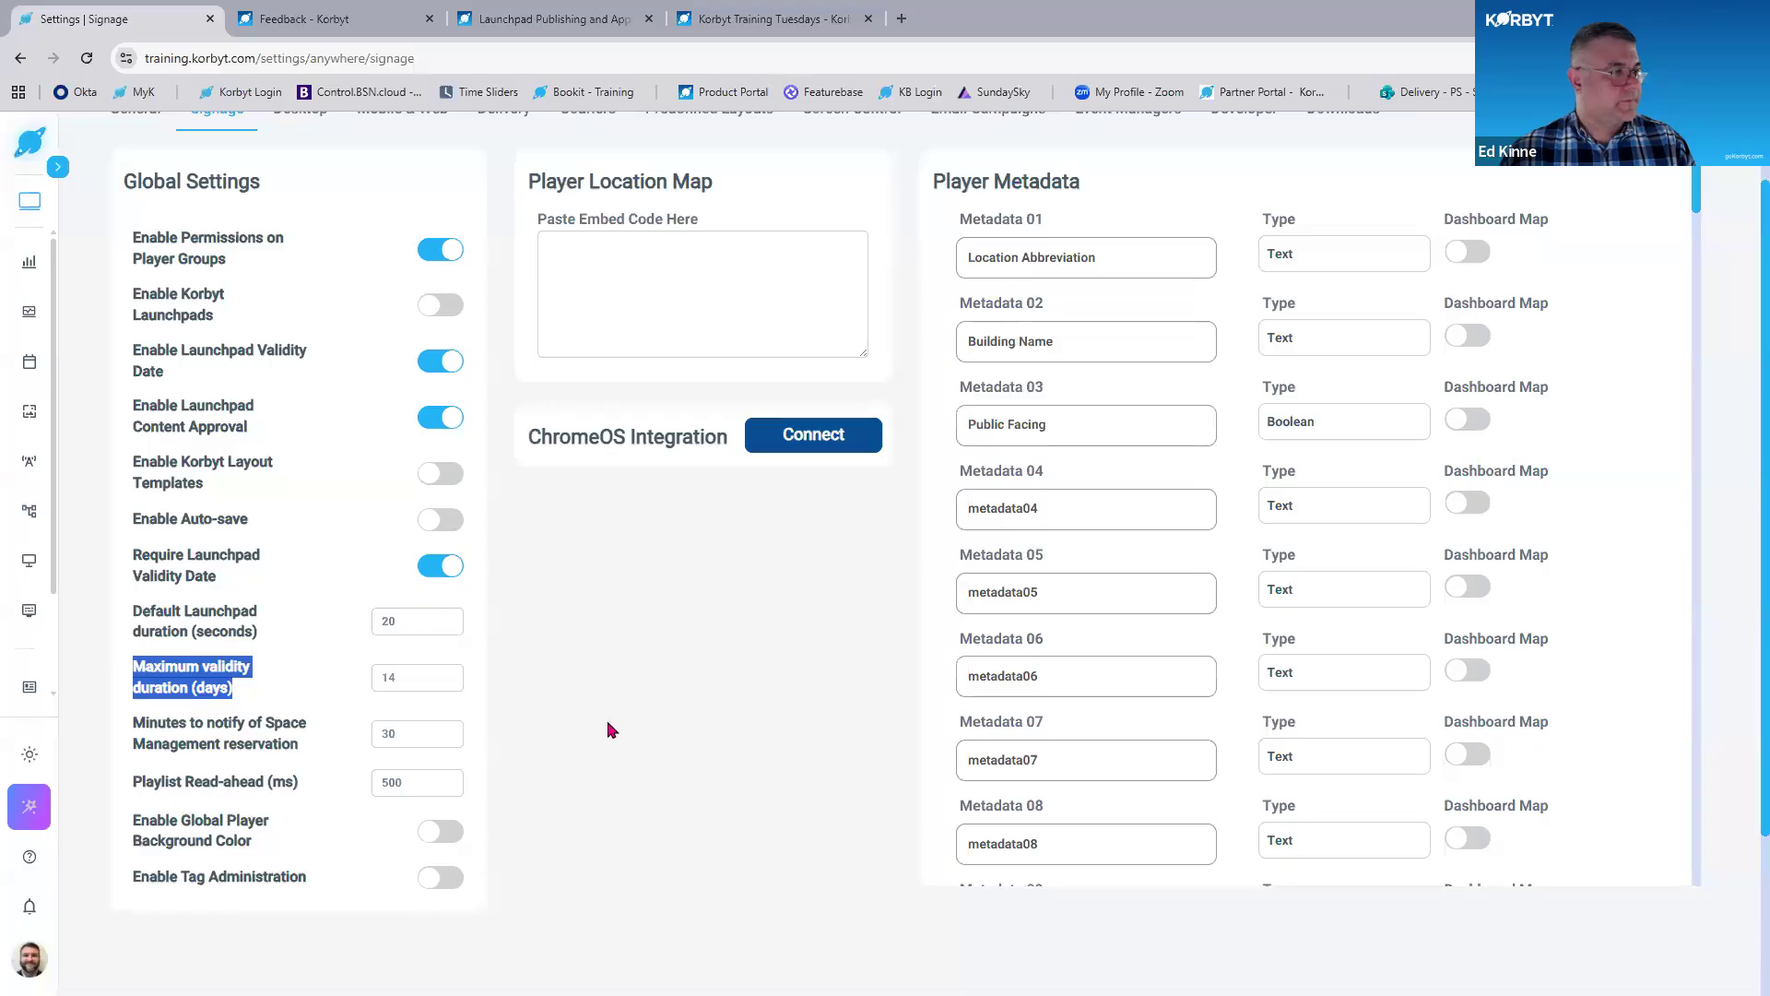
scroll(434, 728, up, 1)
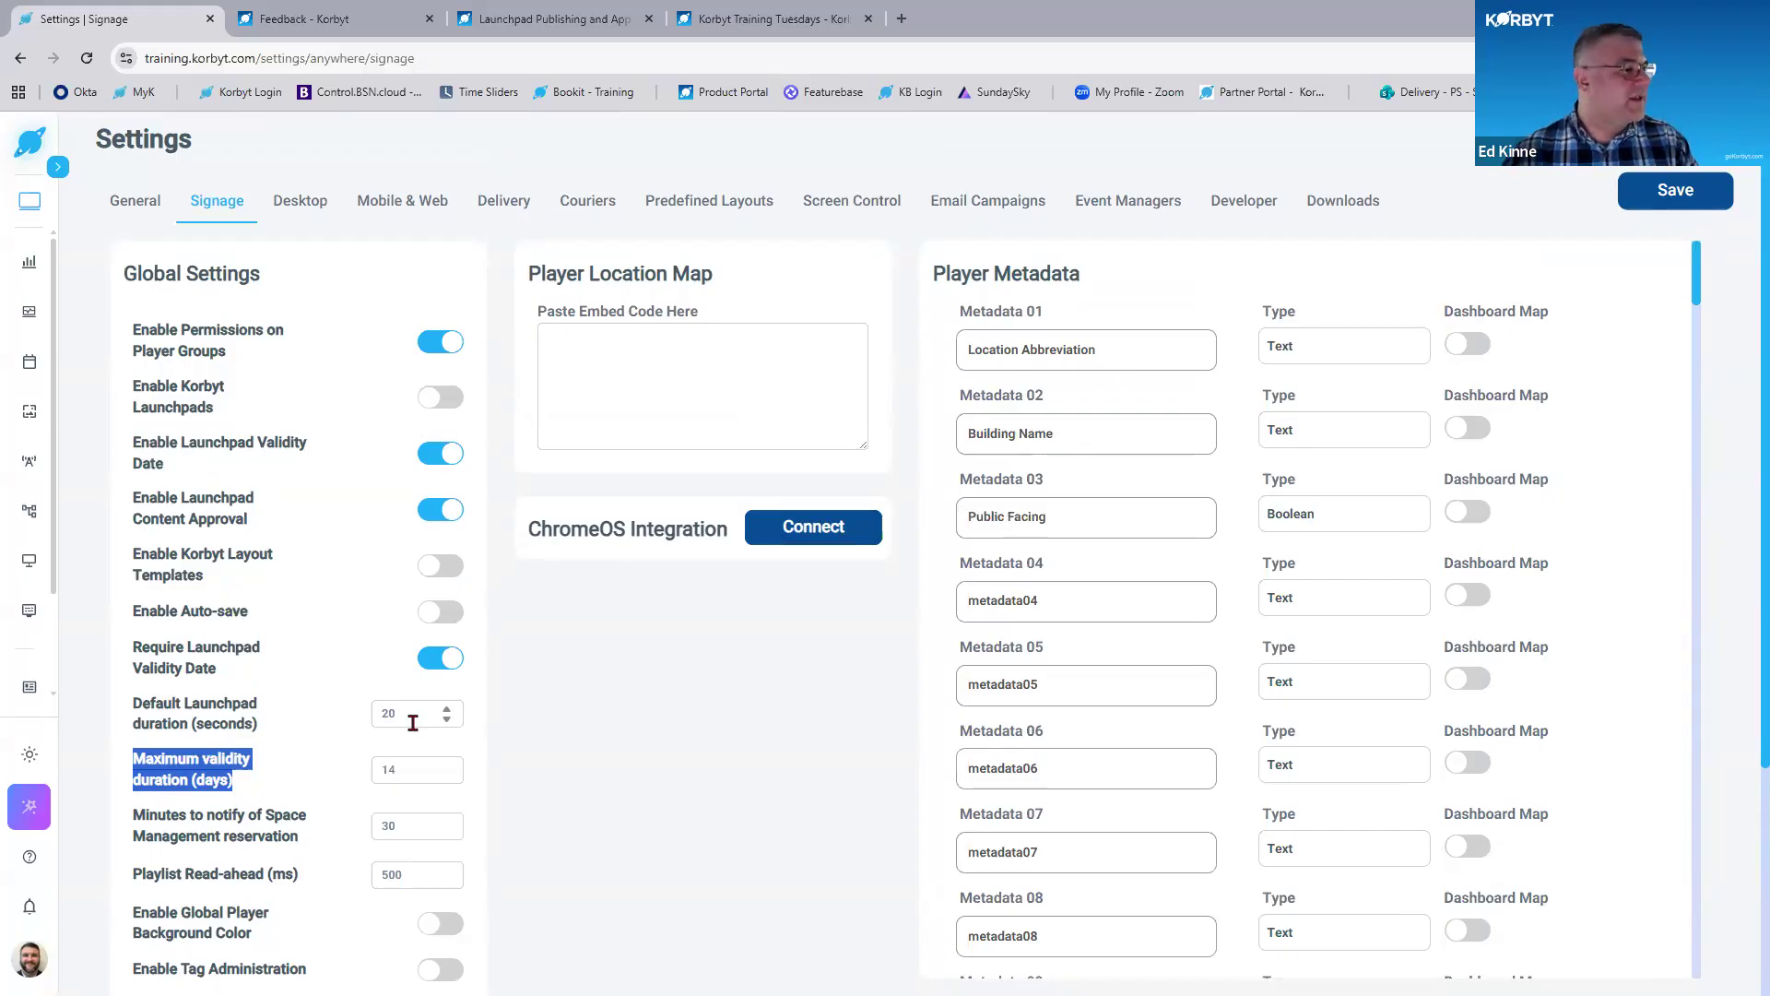
key(ctrl)
key(ctrl)
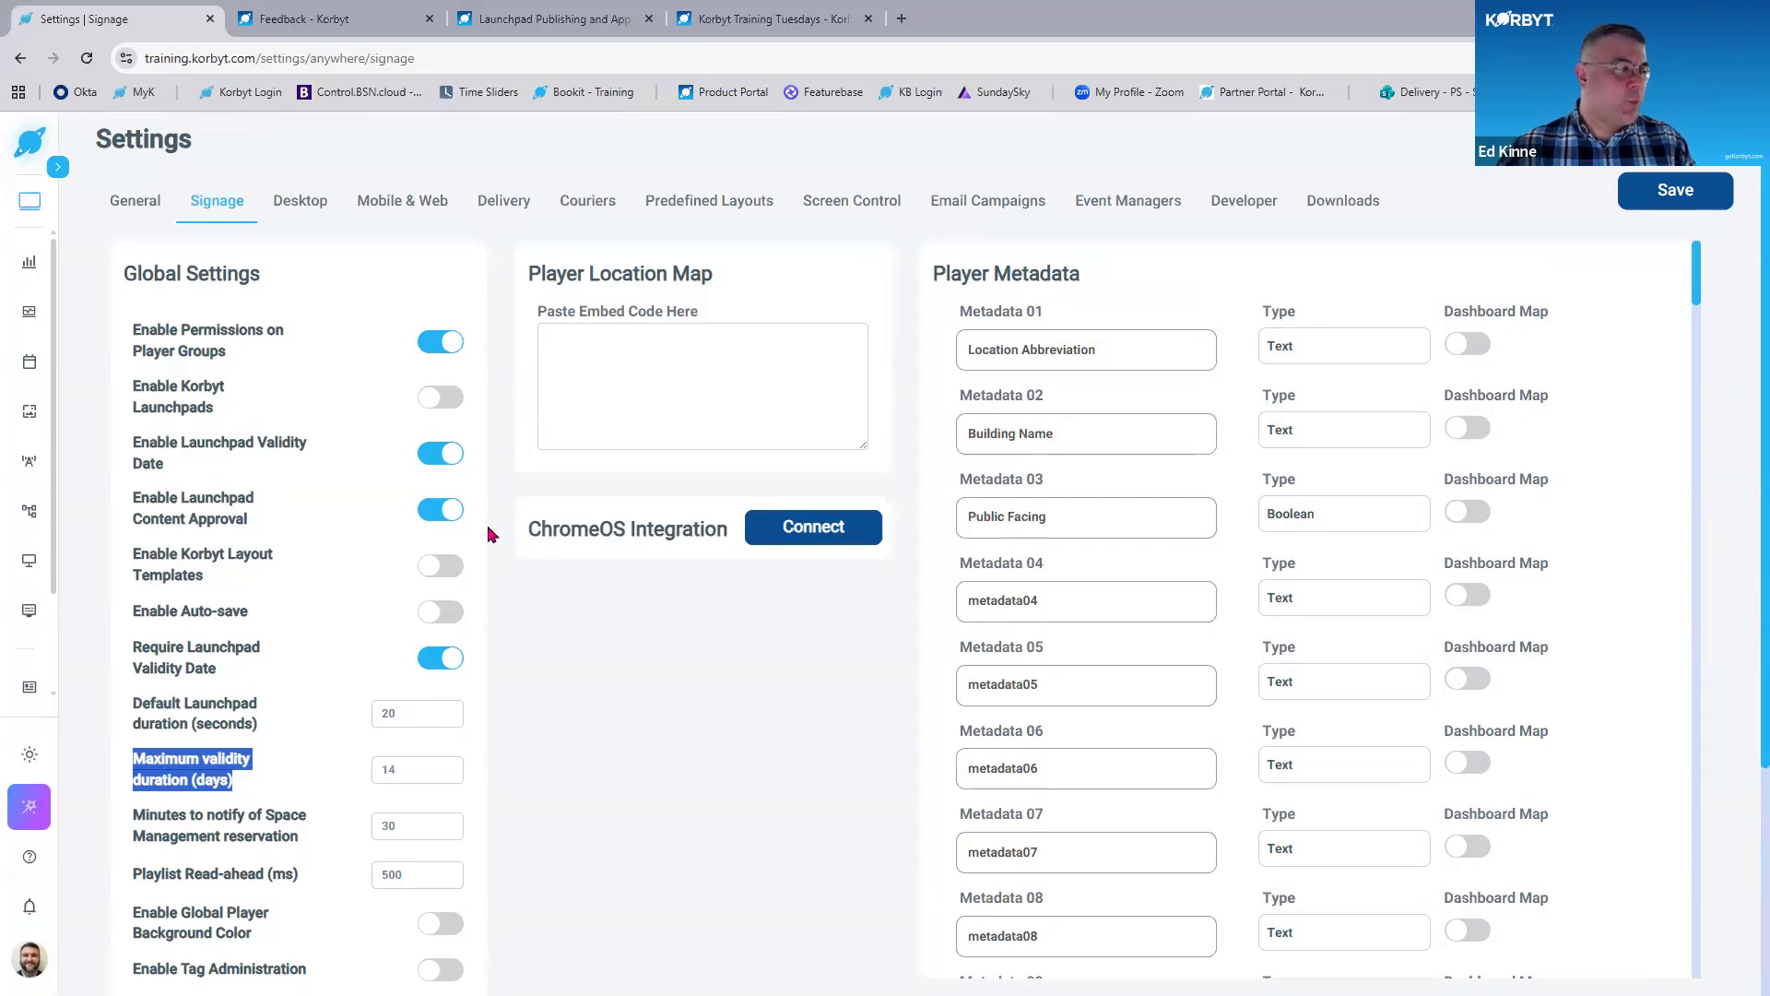
Save the Signage settings and open the Predefined Layouts list from the Layouts page.
click(1681, 202)
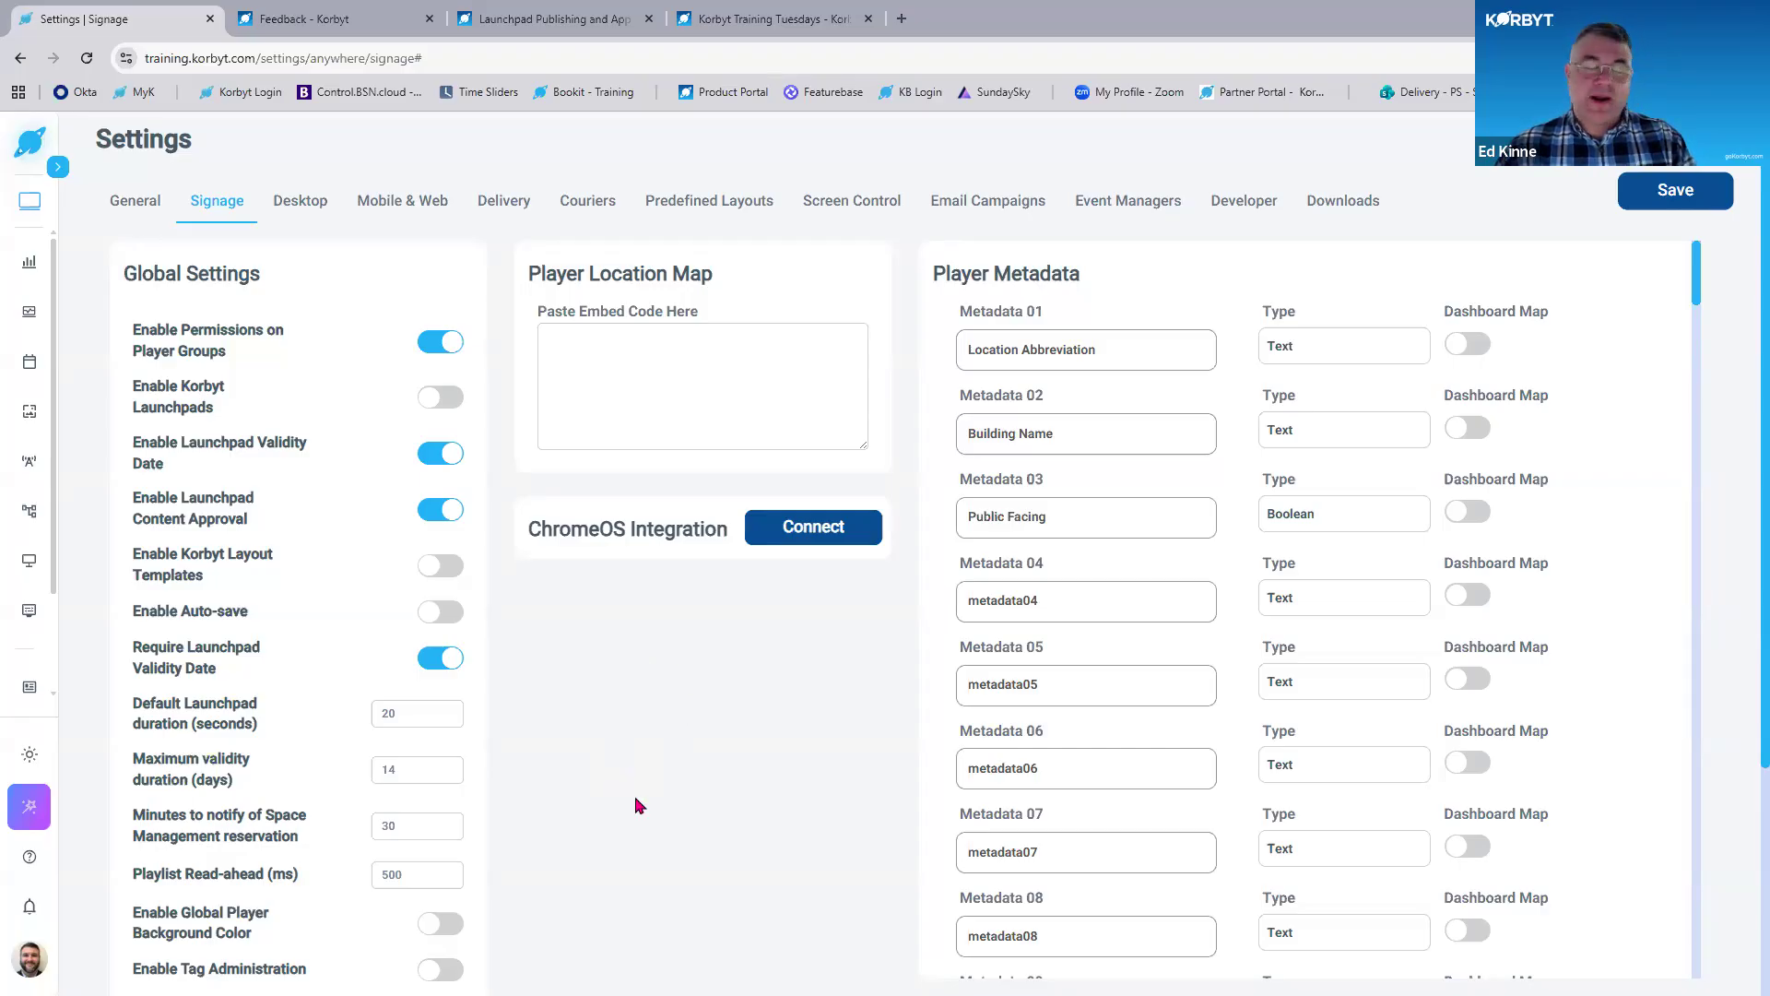
mouse_move(24, 417)
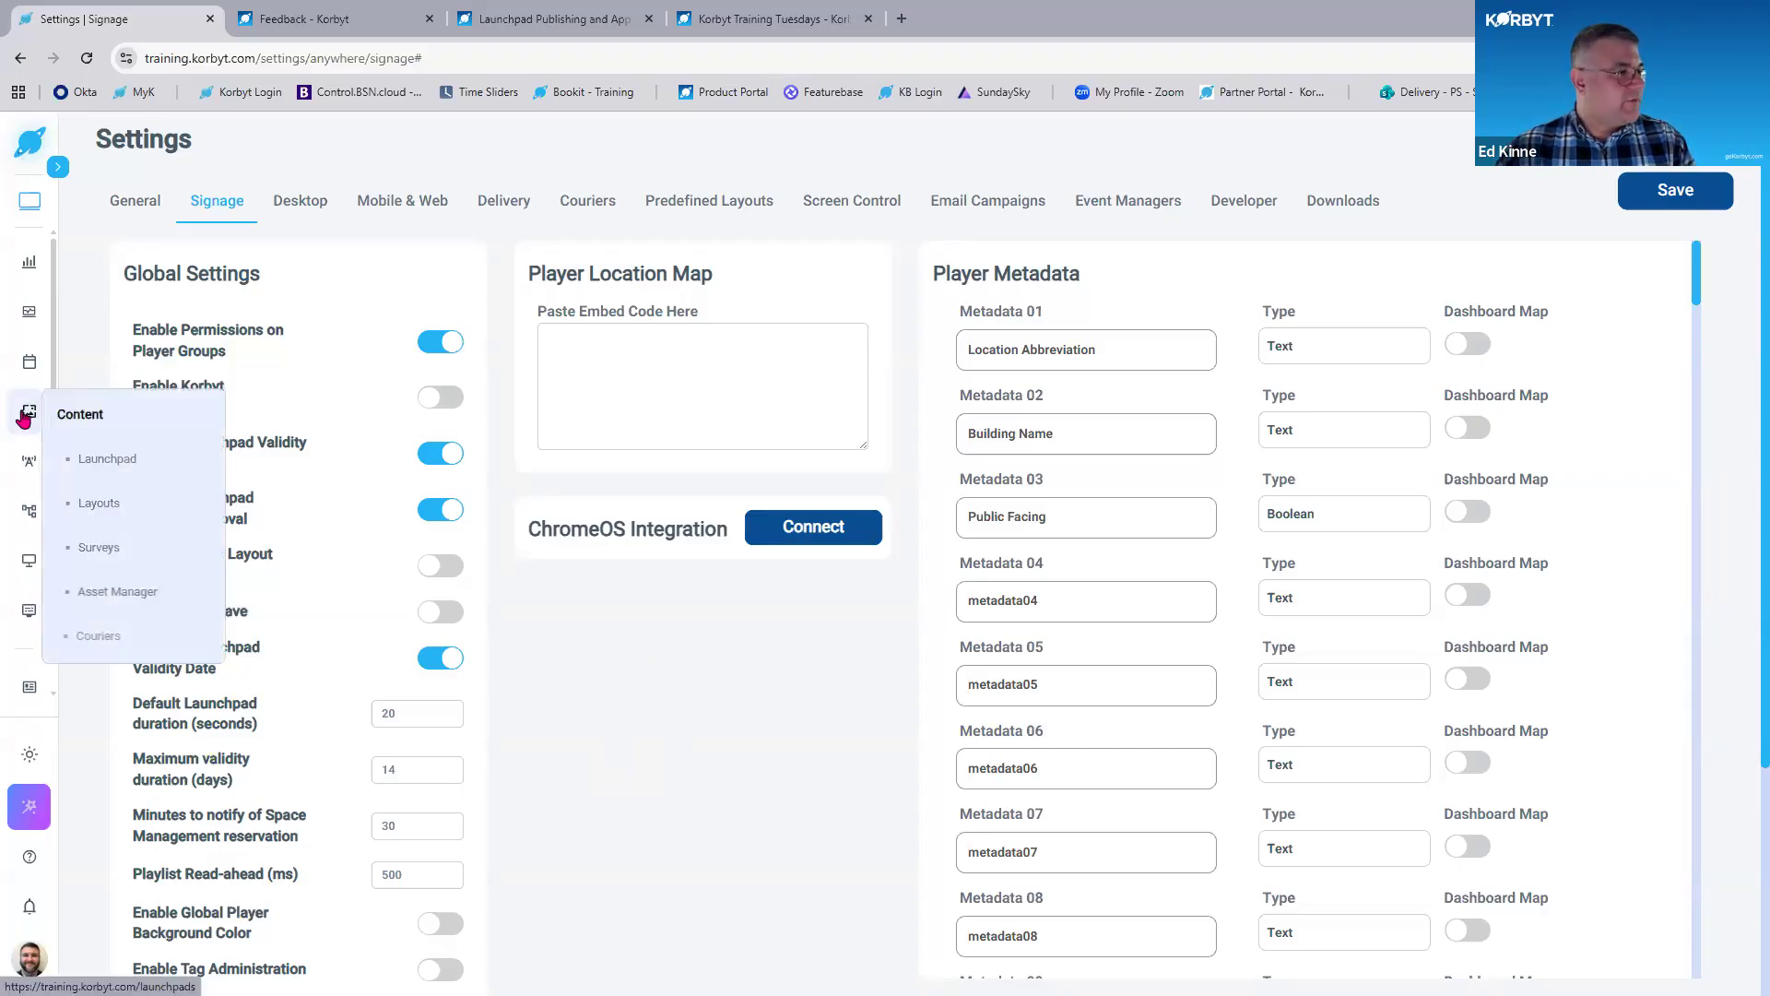
click(88, 511)
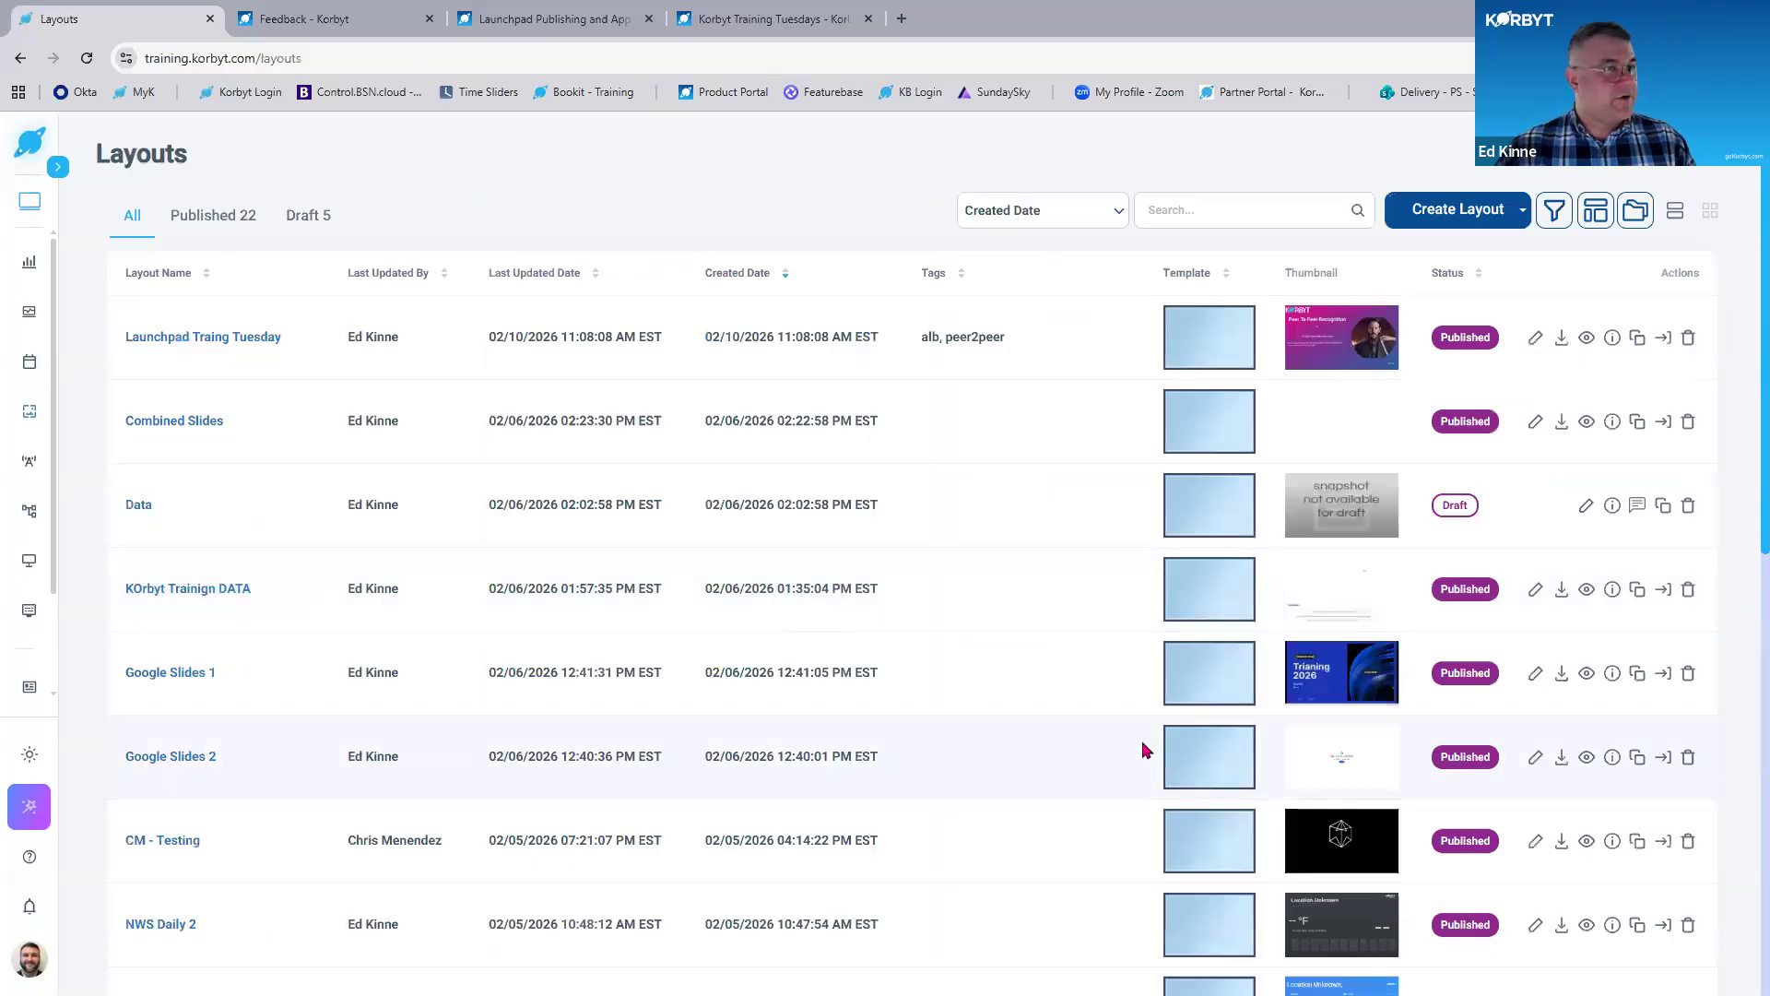
click(1594, 221)
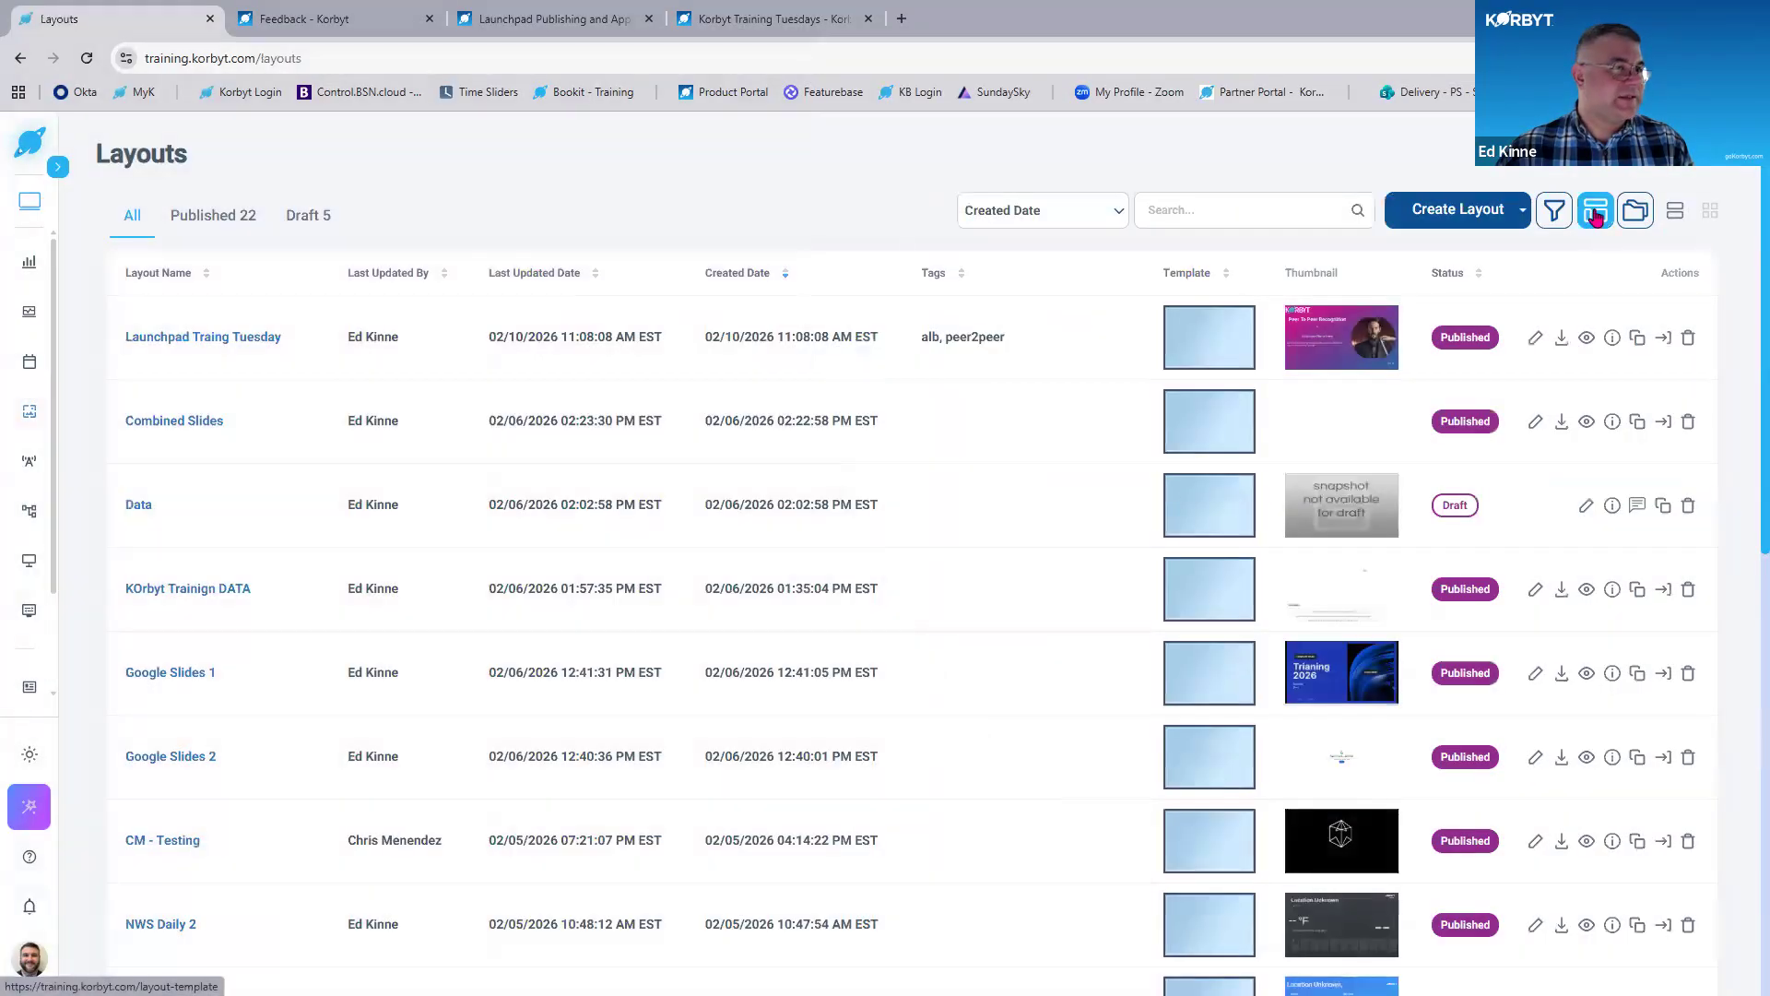
click(1596, 224)
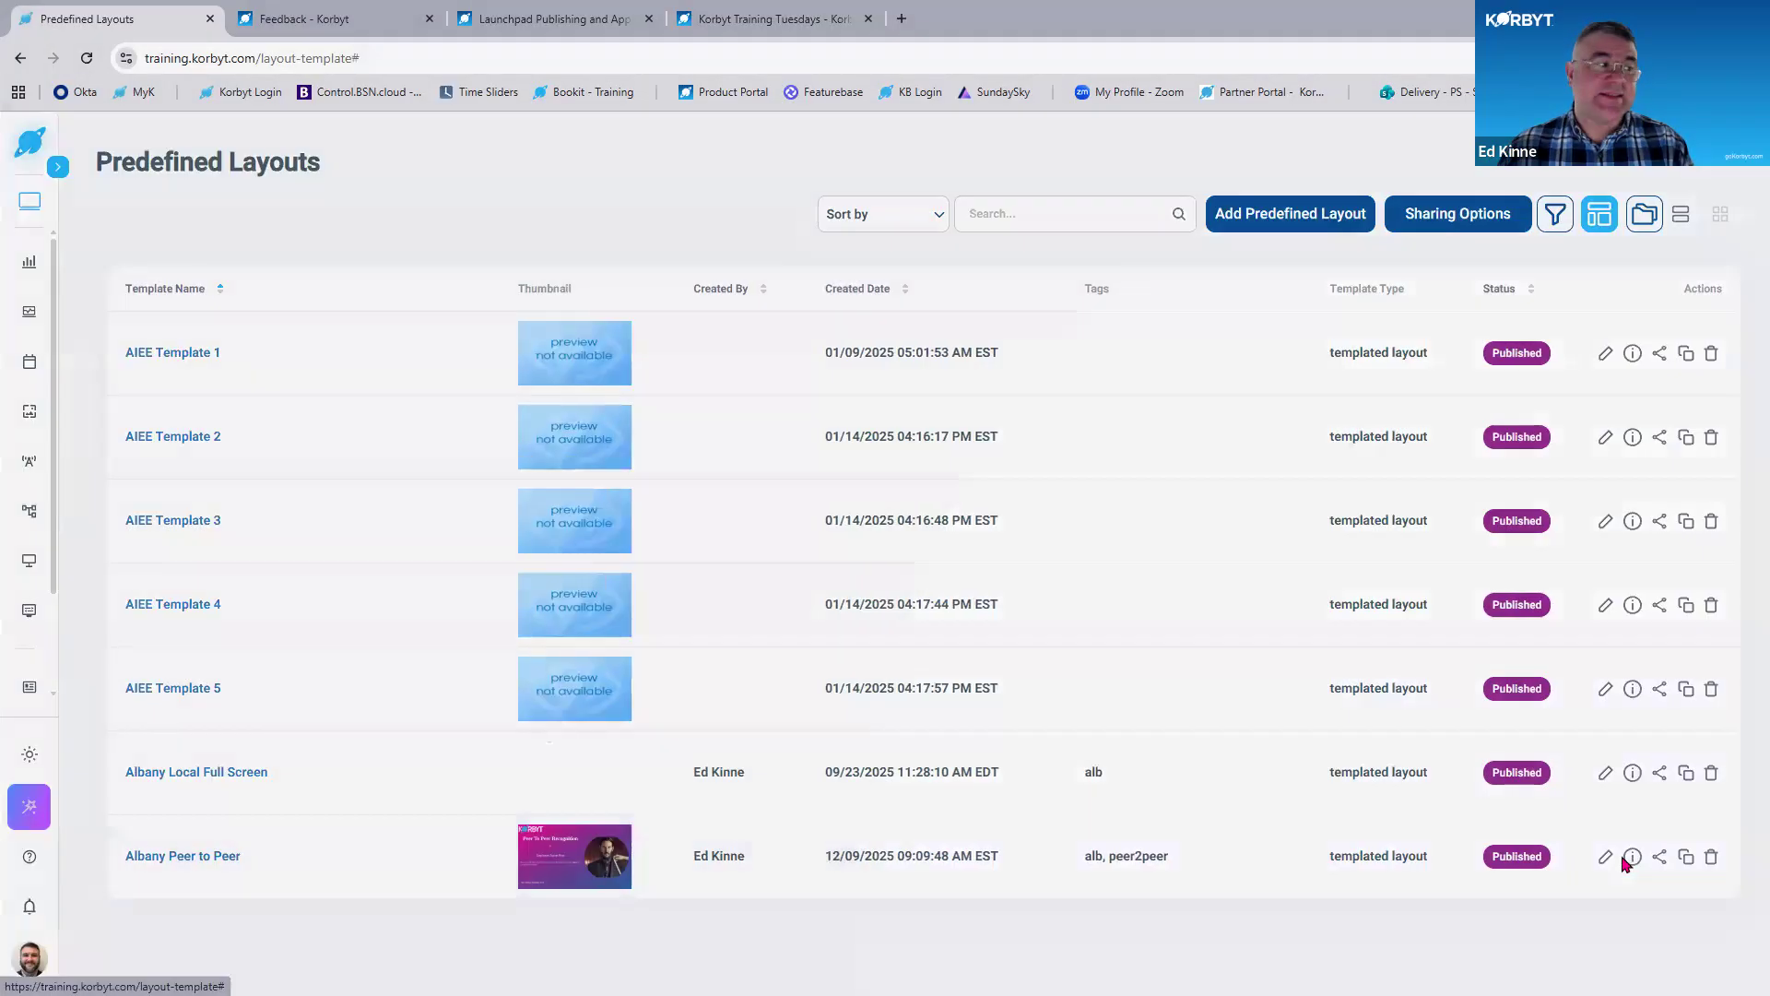
Open the Predefined Layout Settings of the Albany Peer to Peer template.
click(1623, 859)
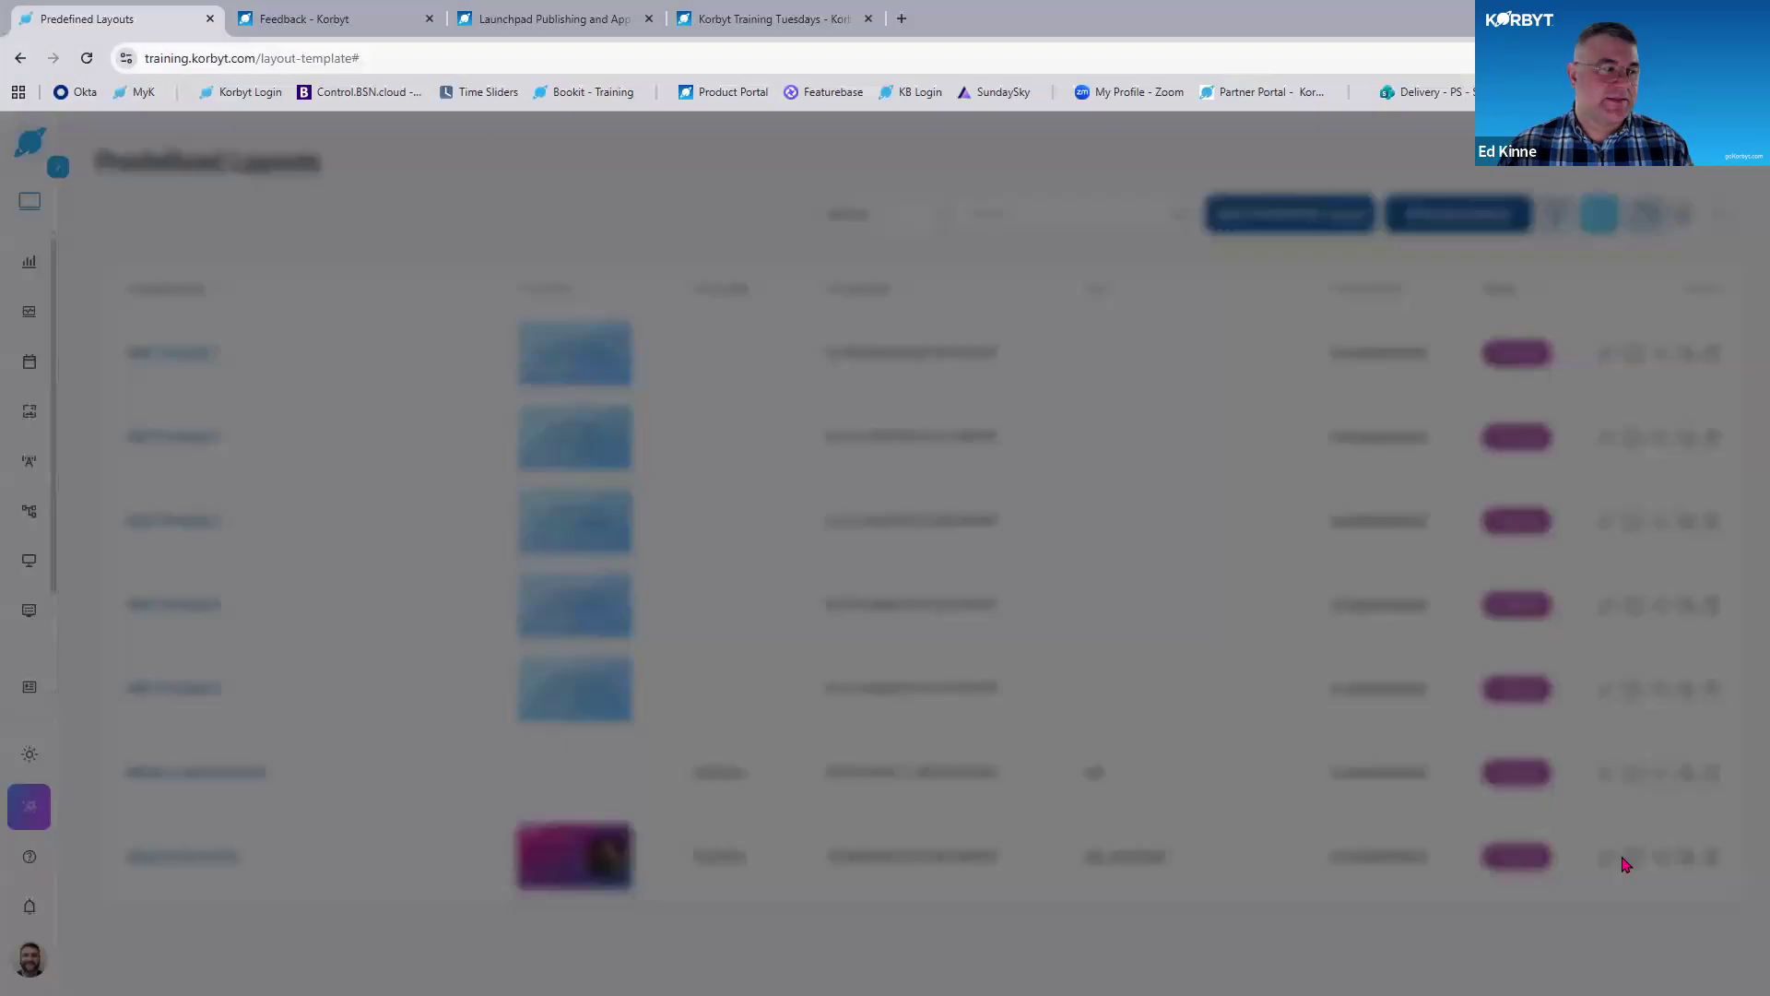
key(ctrl+plus)
key(ctrl+plus)
key(ctrl+plus)
key(ctrl+plus)
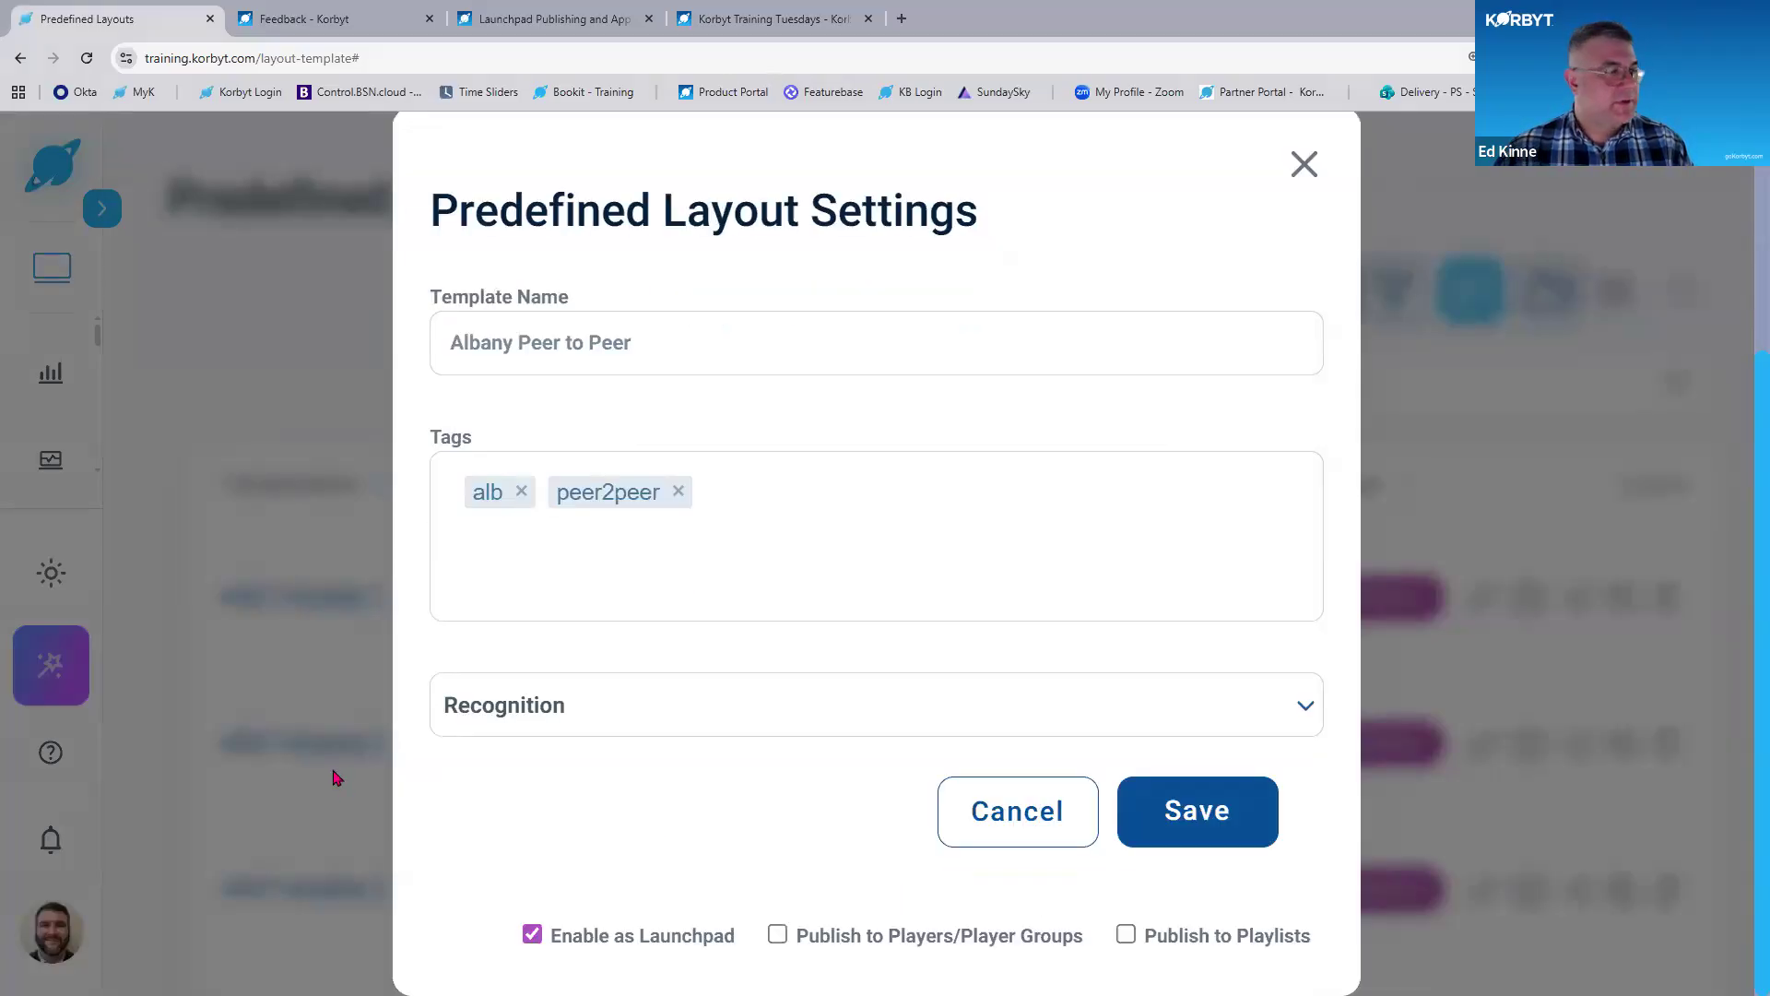
key(ctrl+minus)
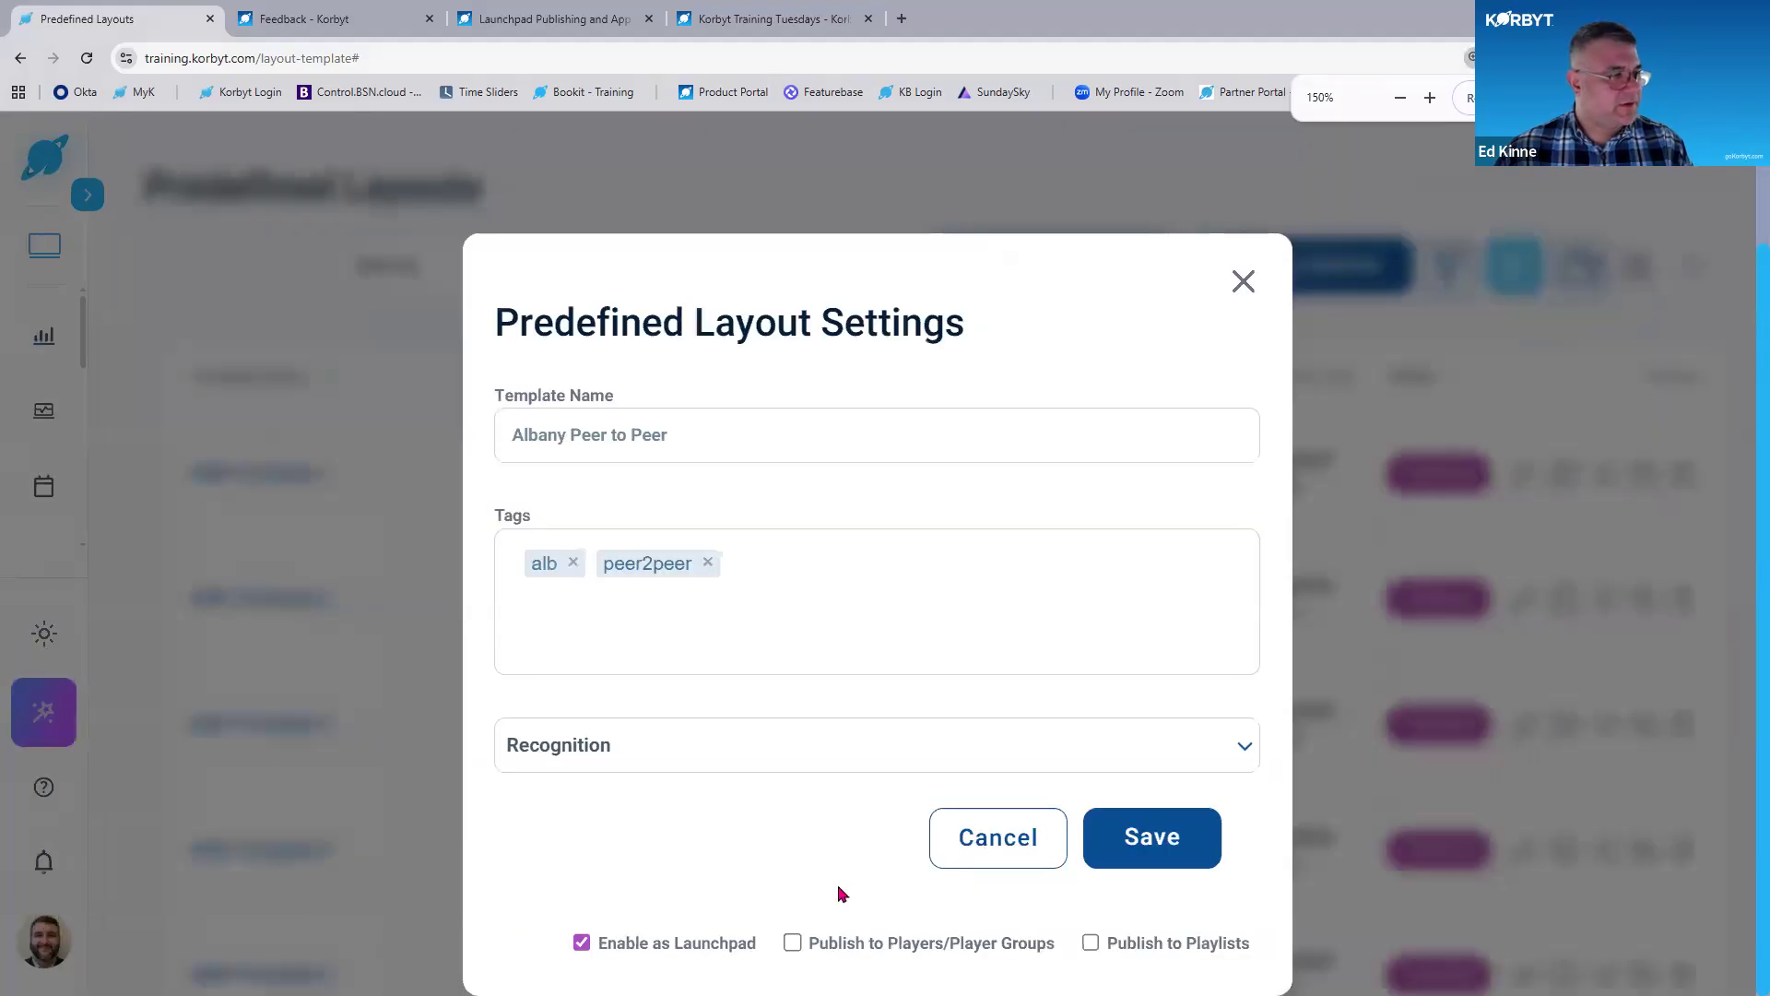
key(ctrl+plus)
scroll(707, 862, down, 2)
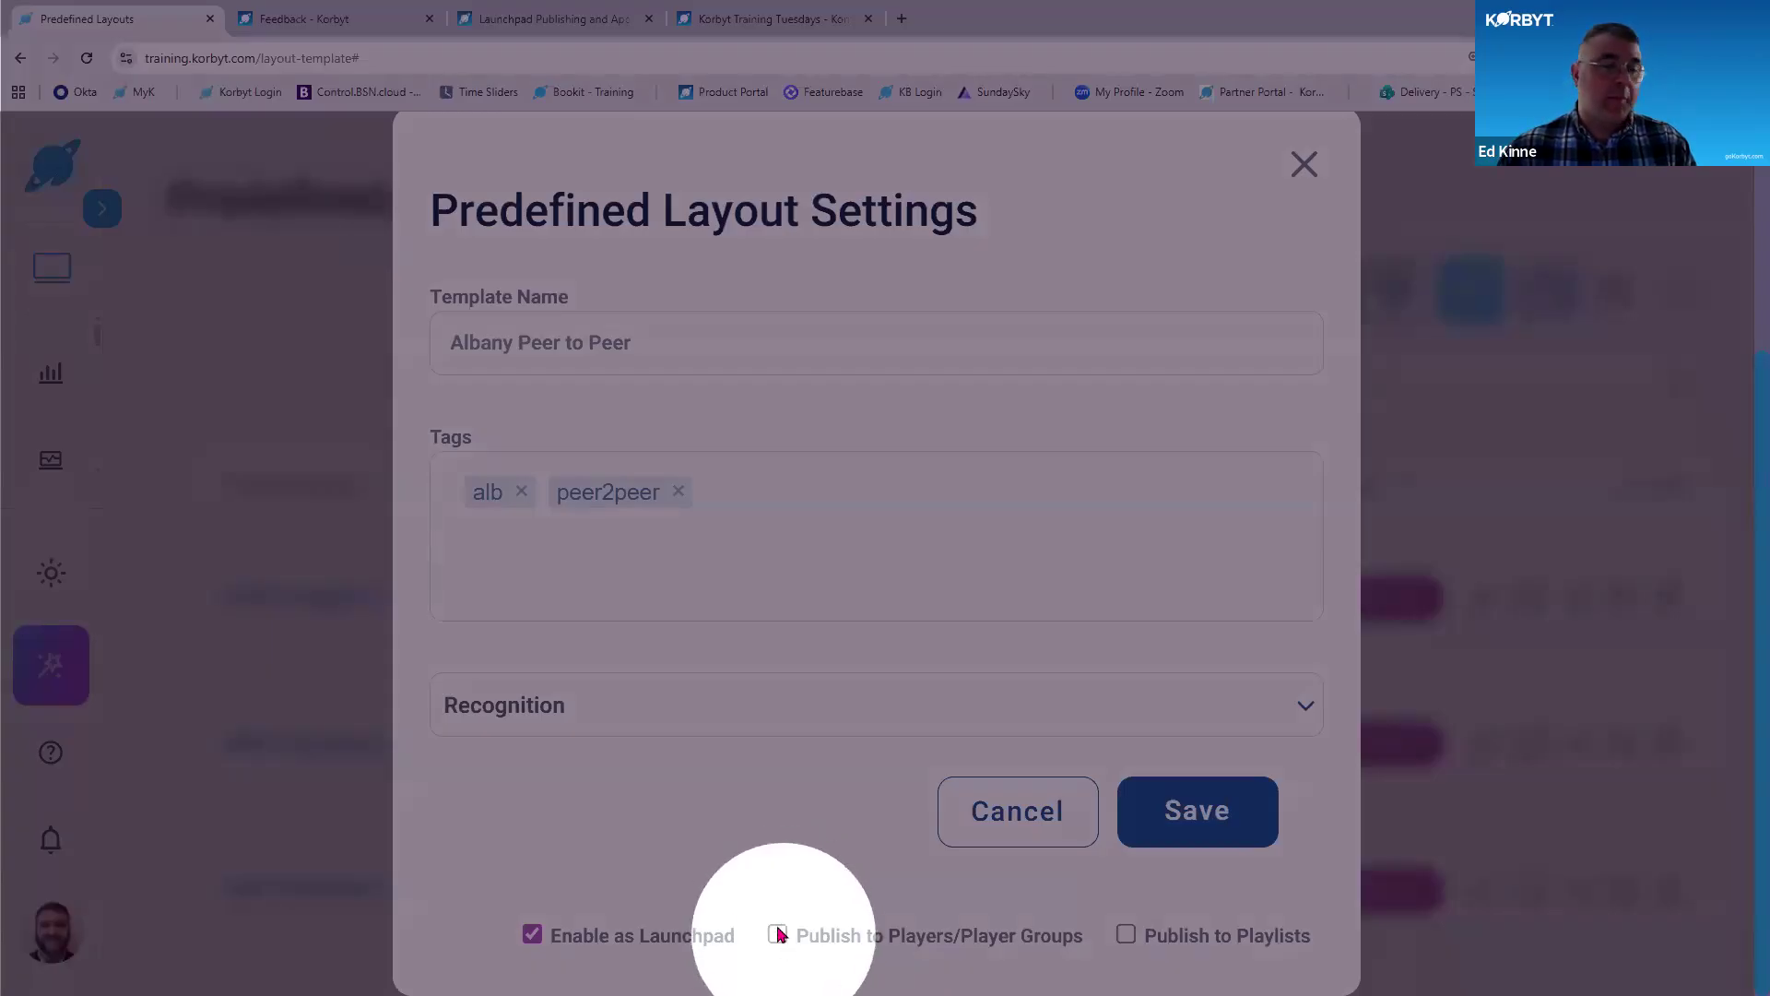
Enable Publish to Playlists for Albany Peer to Peer, leave Publish to Players/Player Groups off, and save the template settings.
click(777, 934)
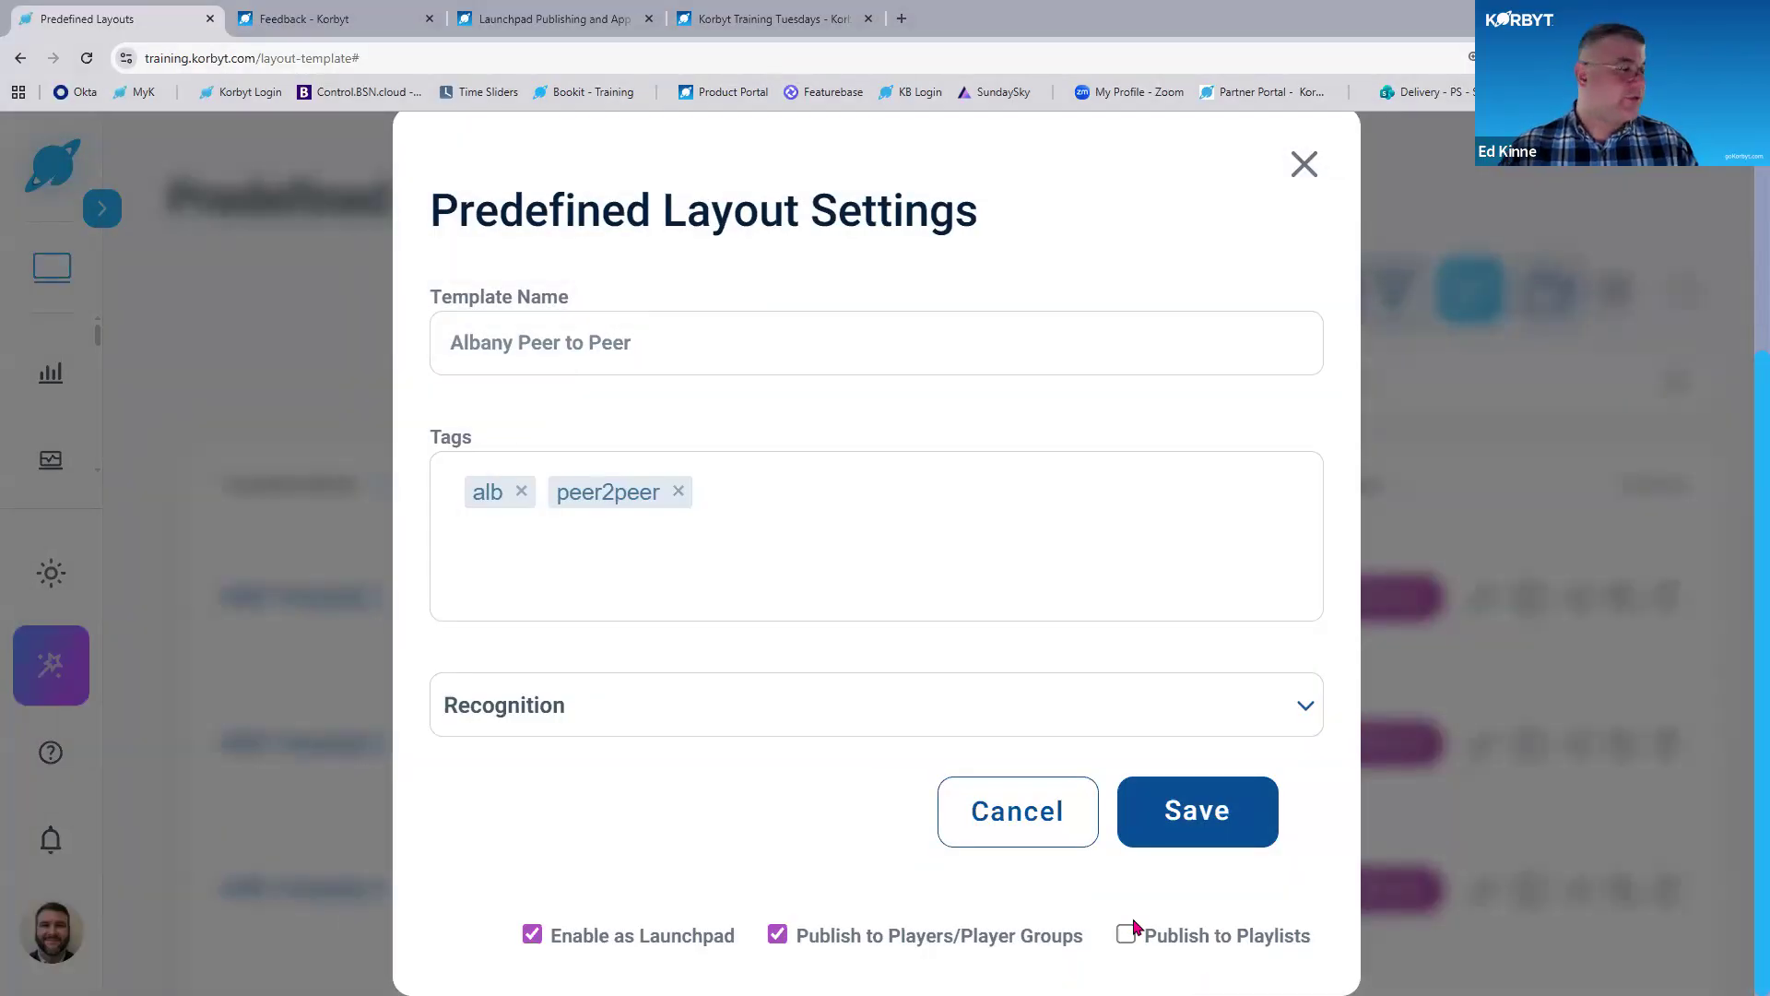
click(1127, 934)
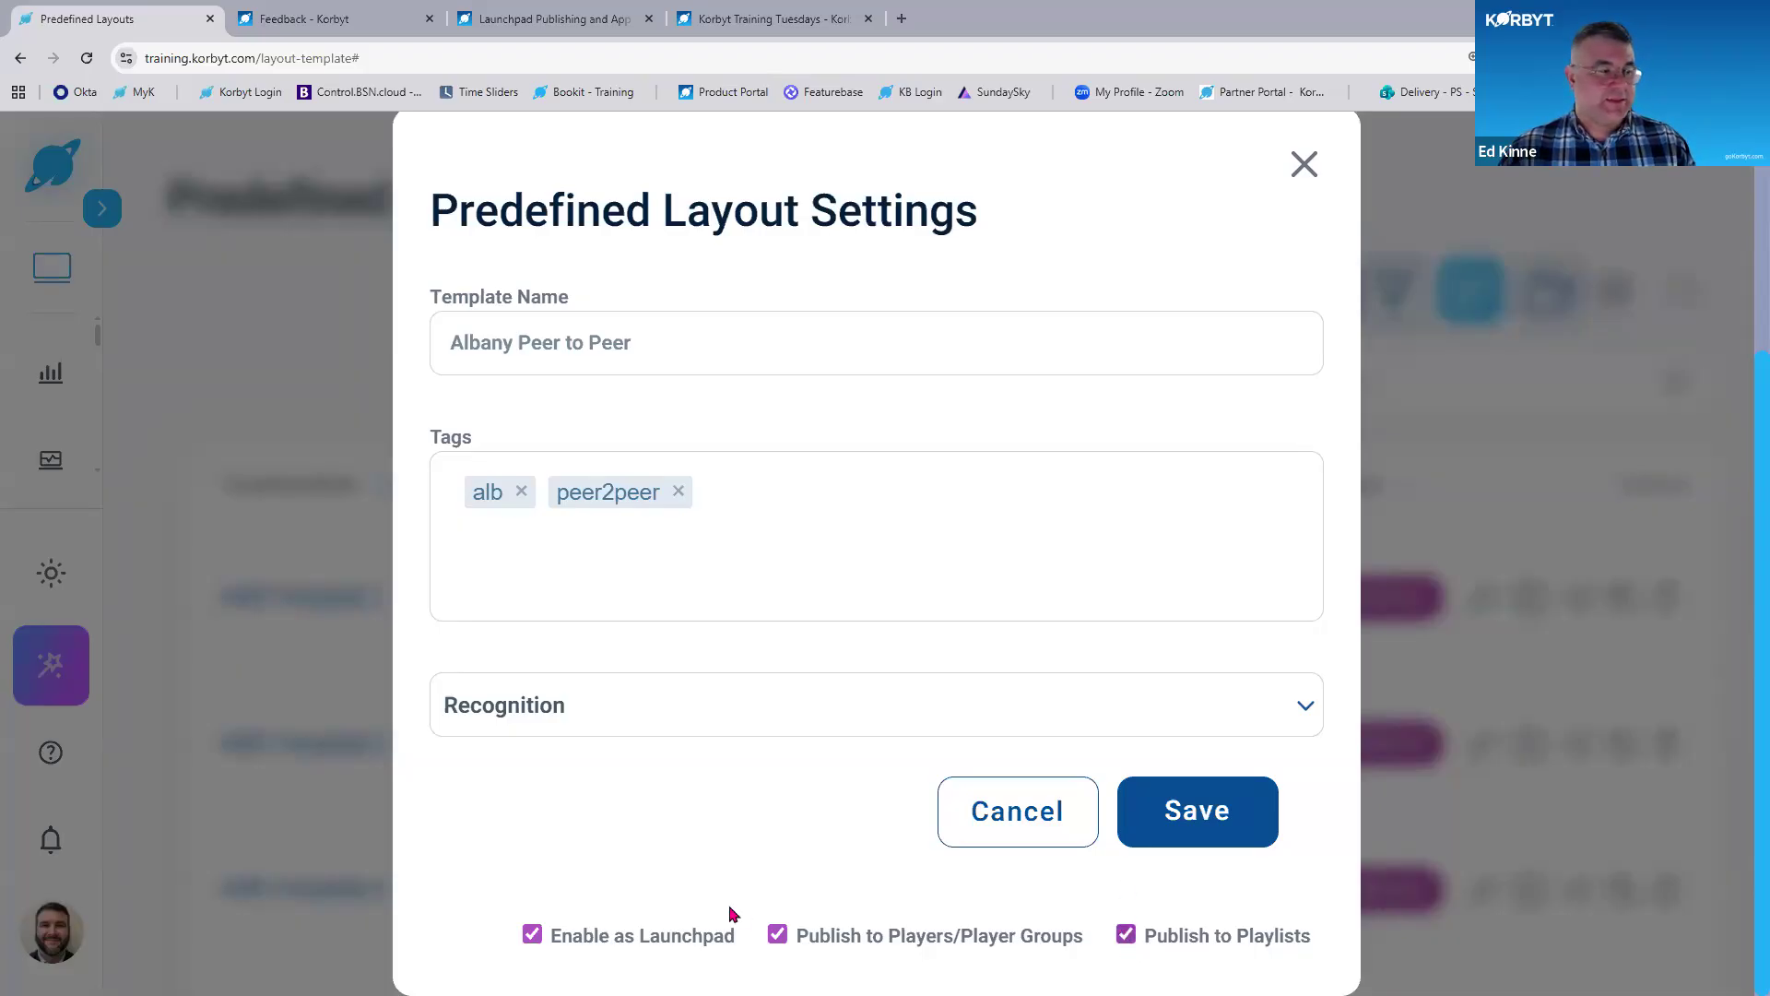
click(779, 936)
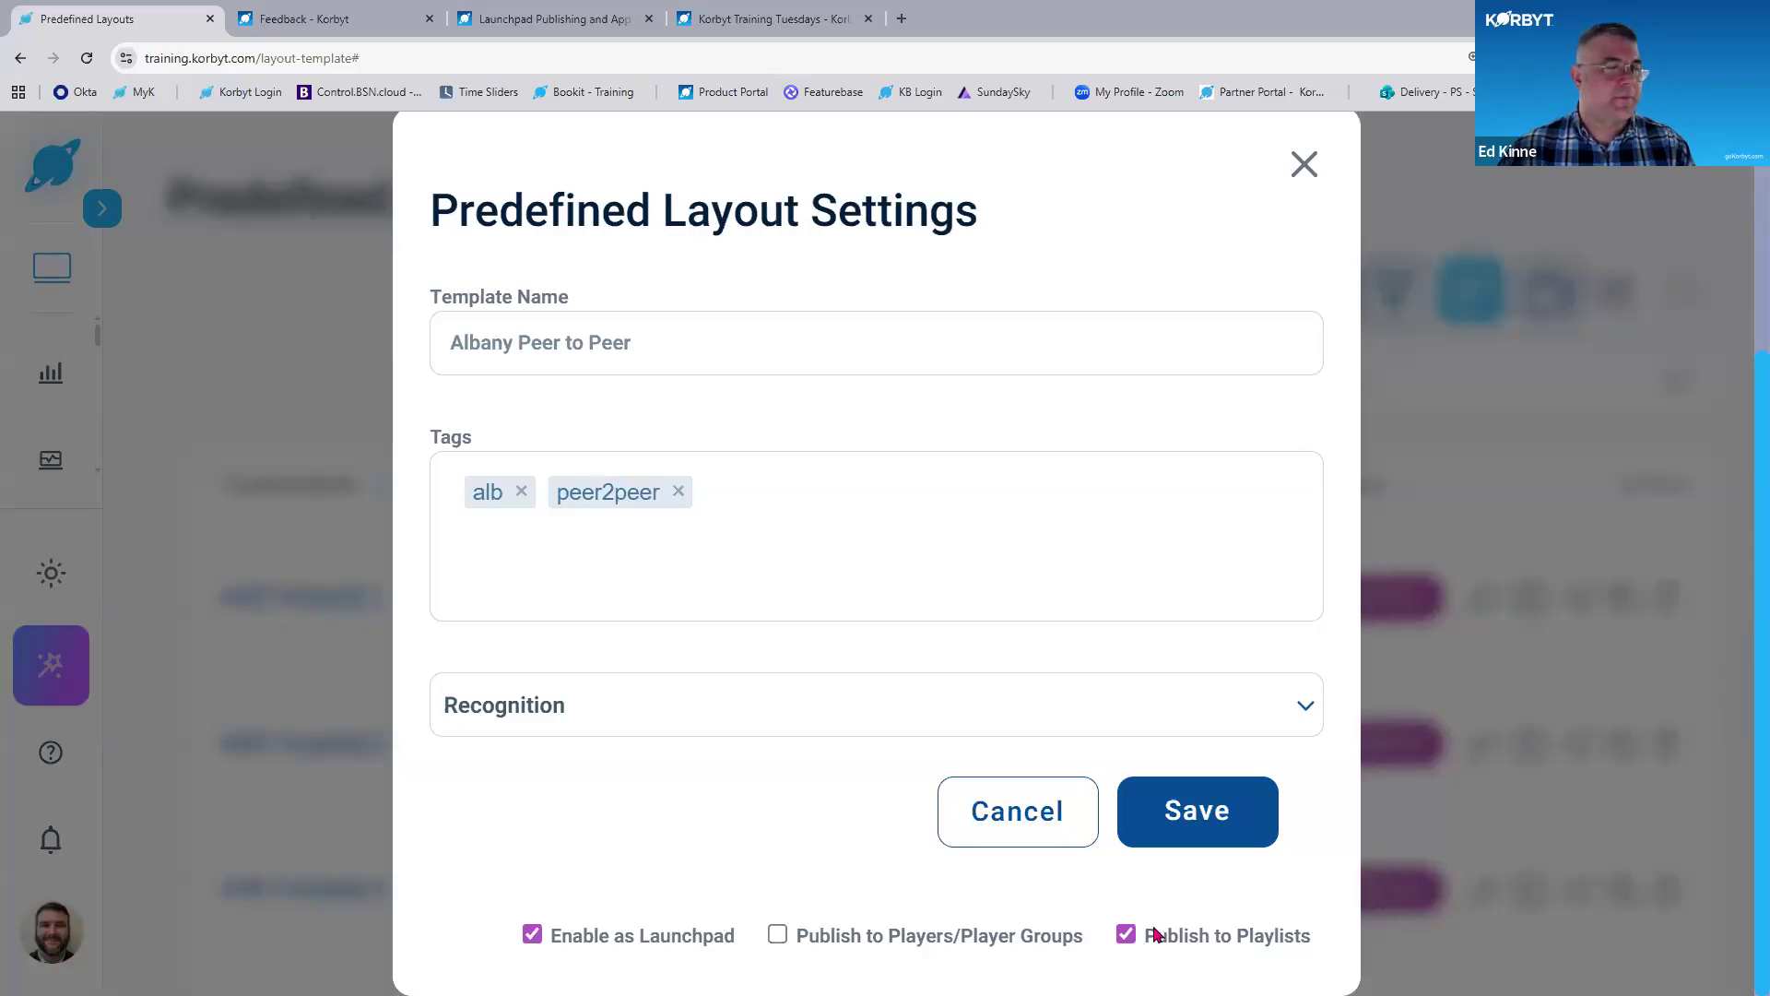
click(1198, 811)
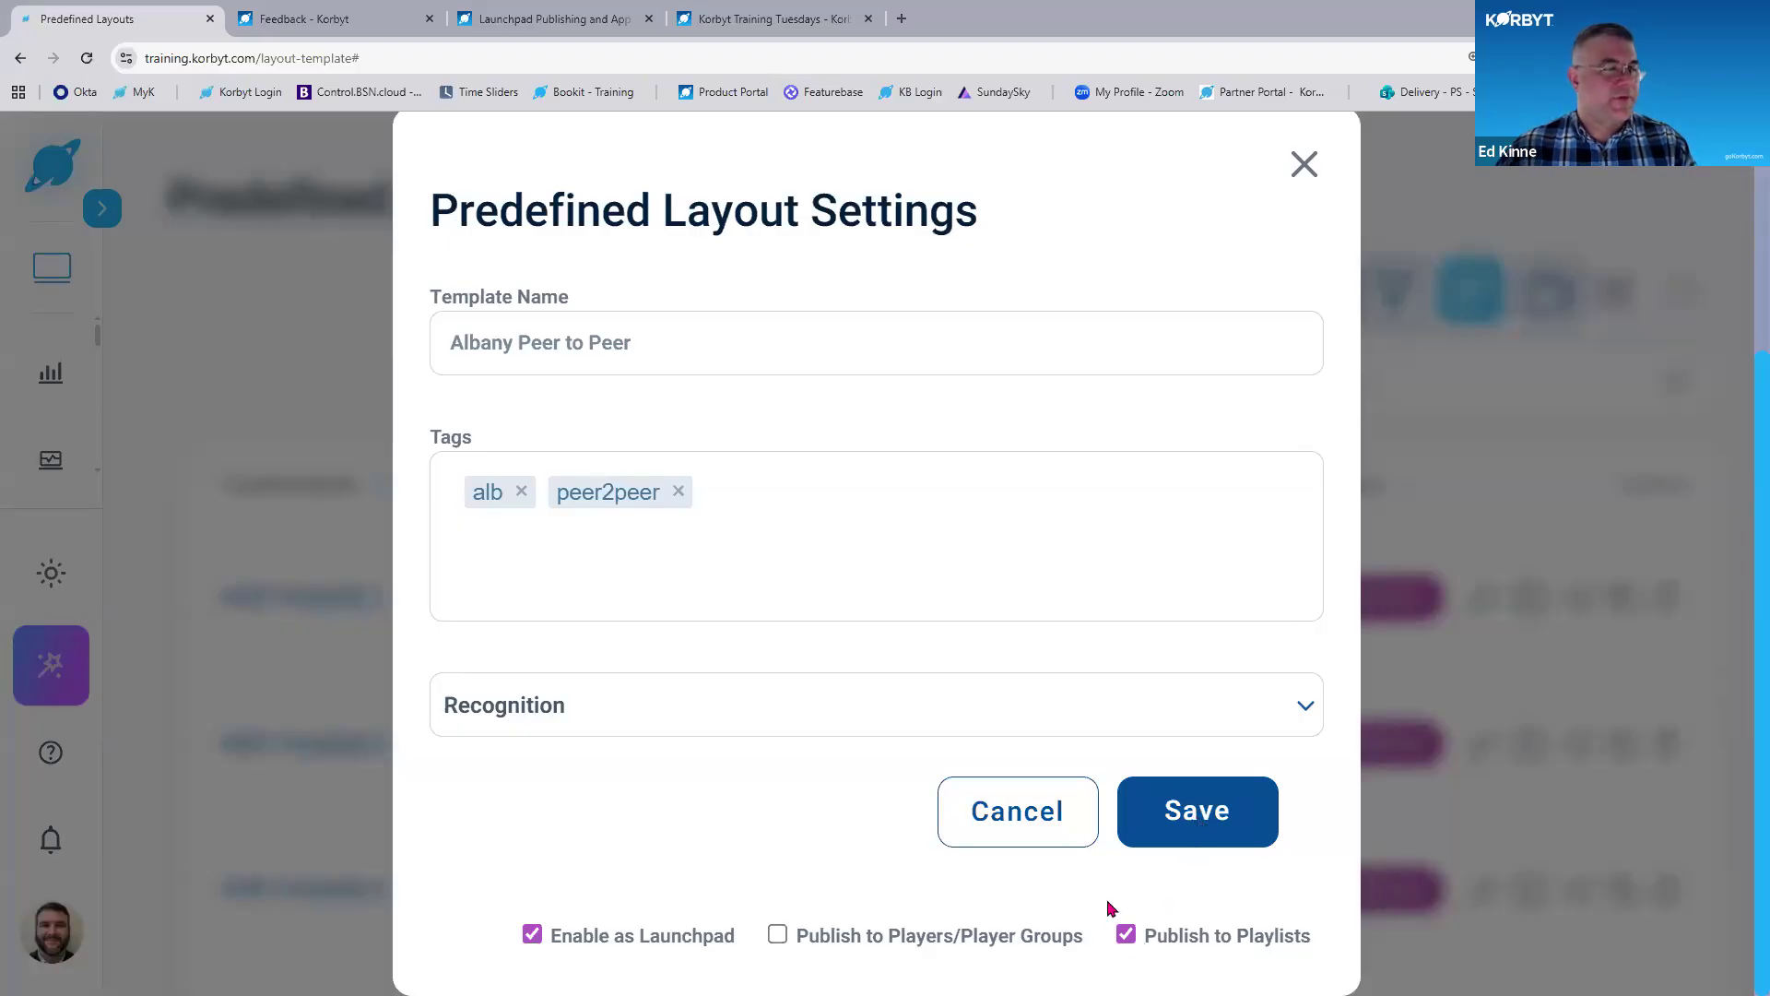
key(ctrl+minus)
key(ctrl+minus)
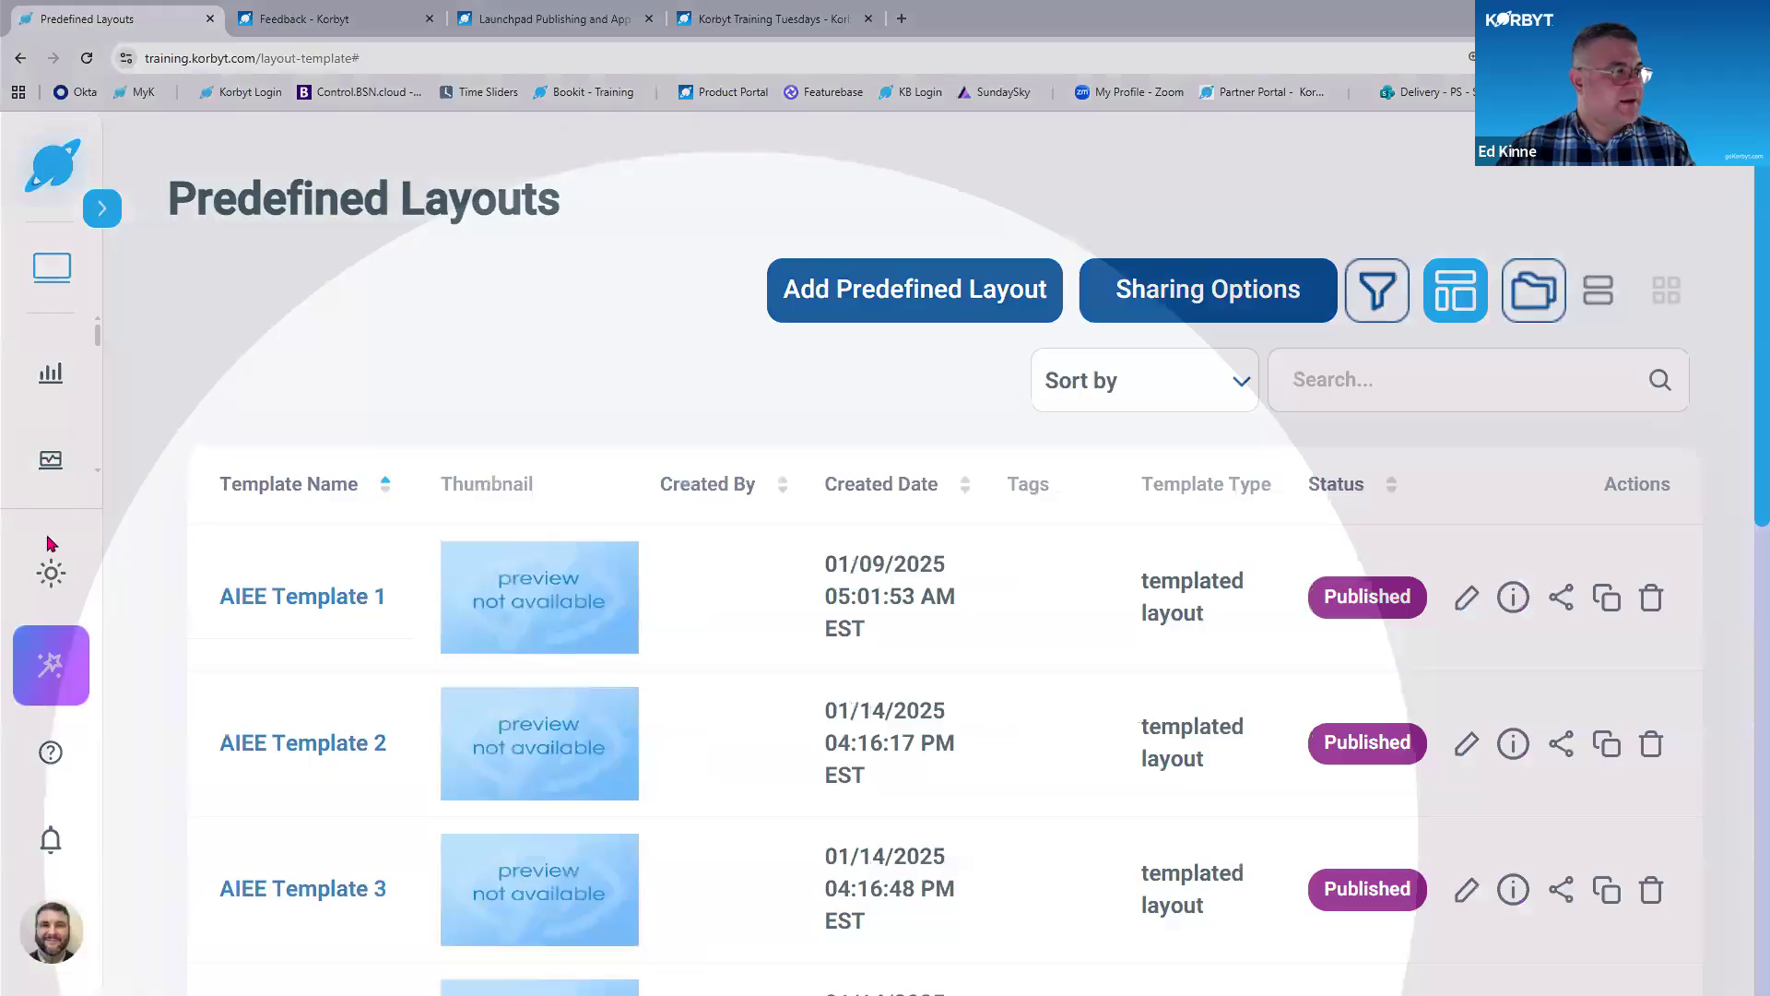
Go to the Launchpads page and open the Albany Peer to Peer launchpad.
mouse_move(30, 491)
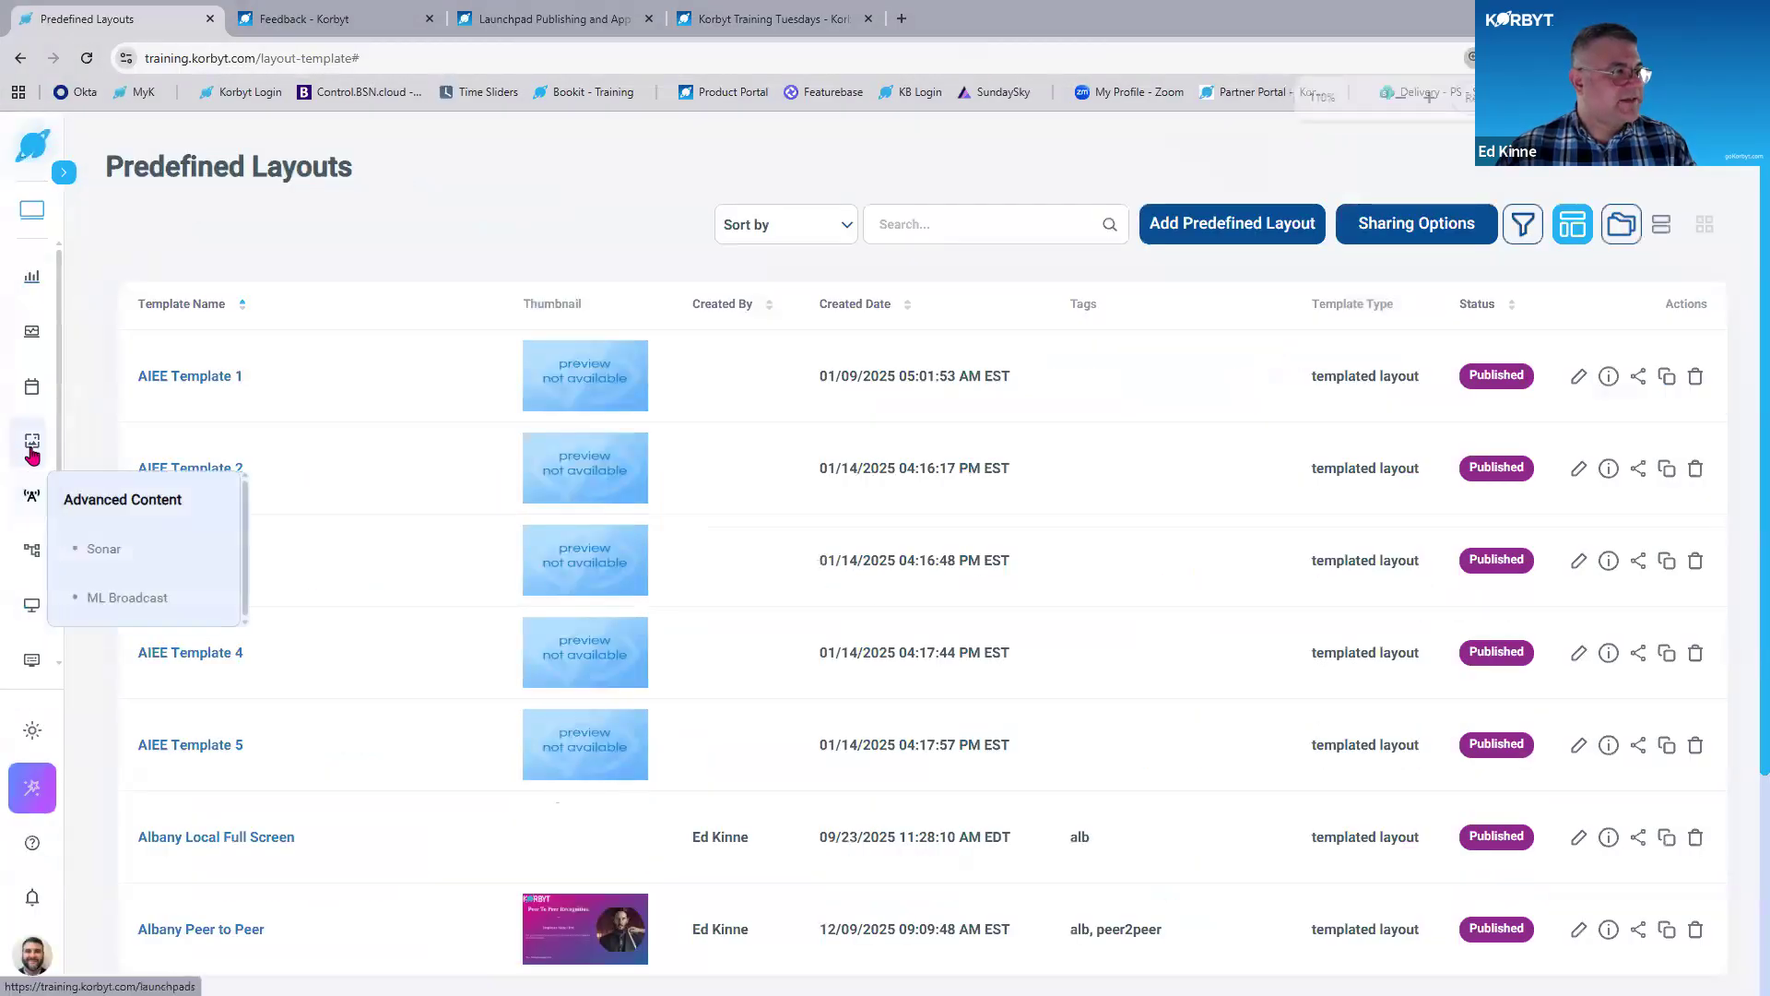
mouse_move(31, 442)
click(116, 498)
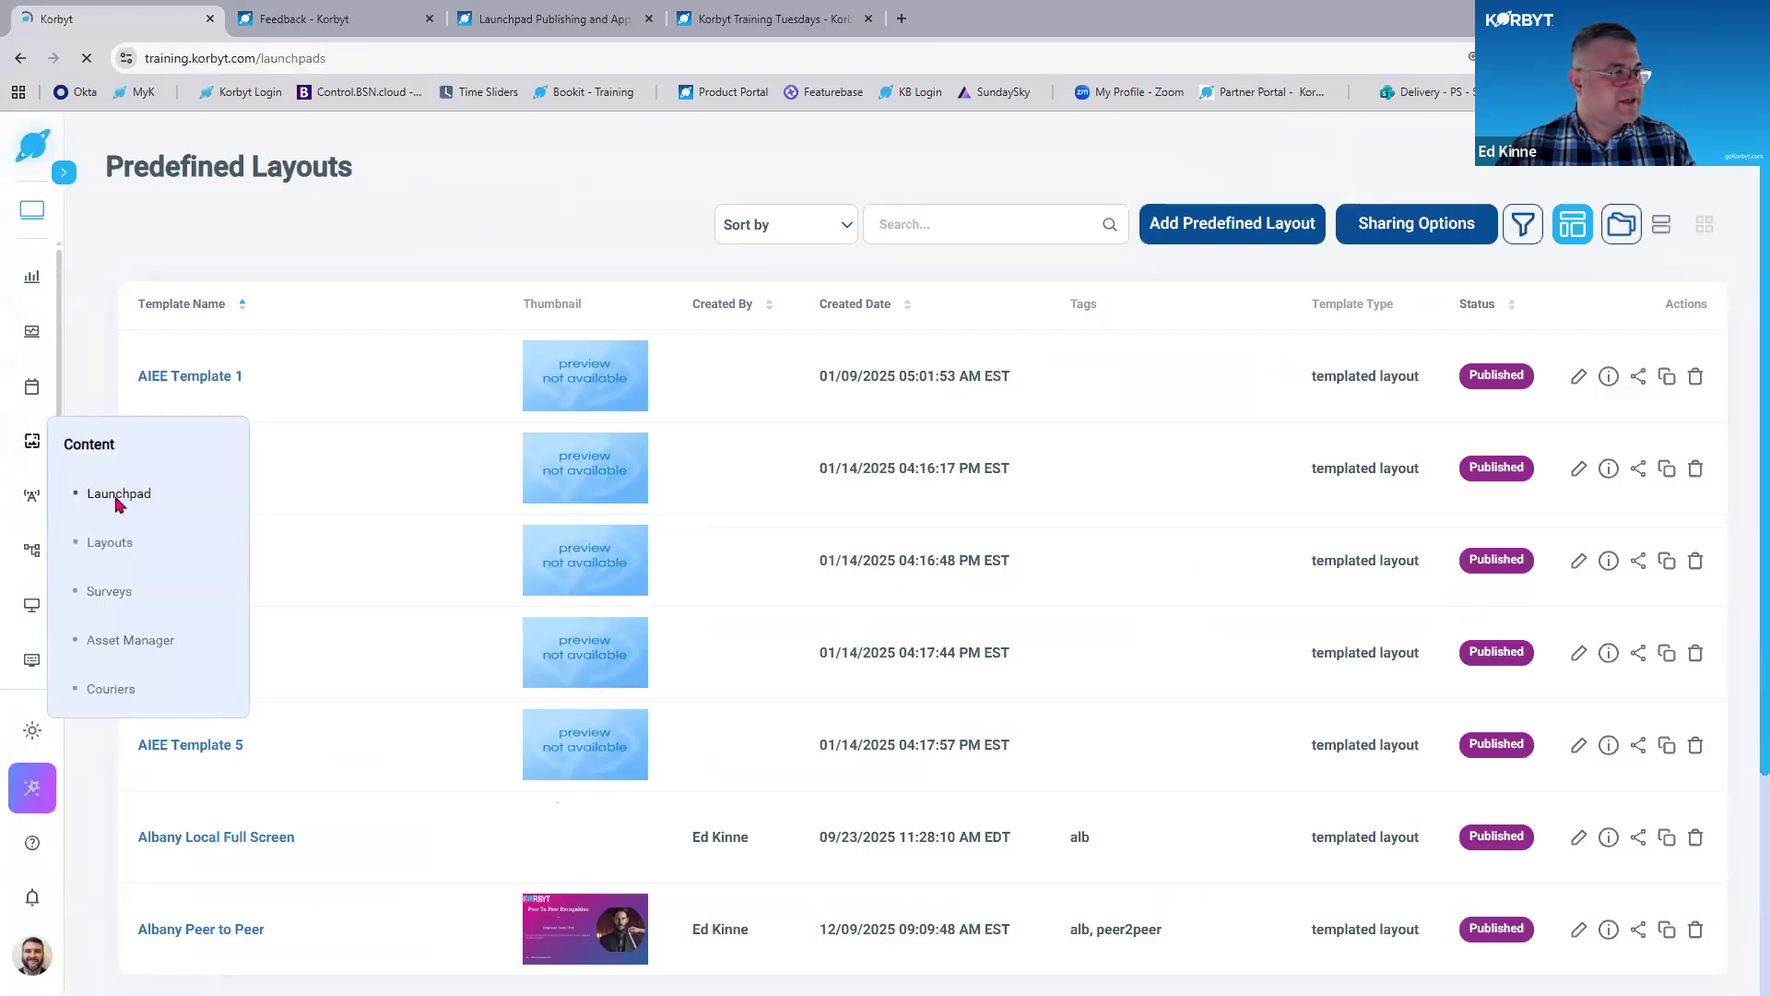
click(315, 668)
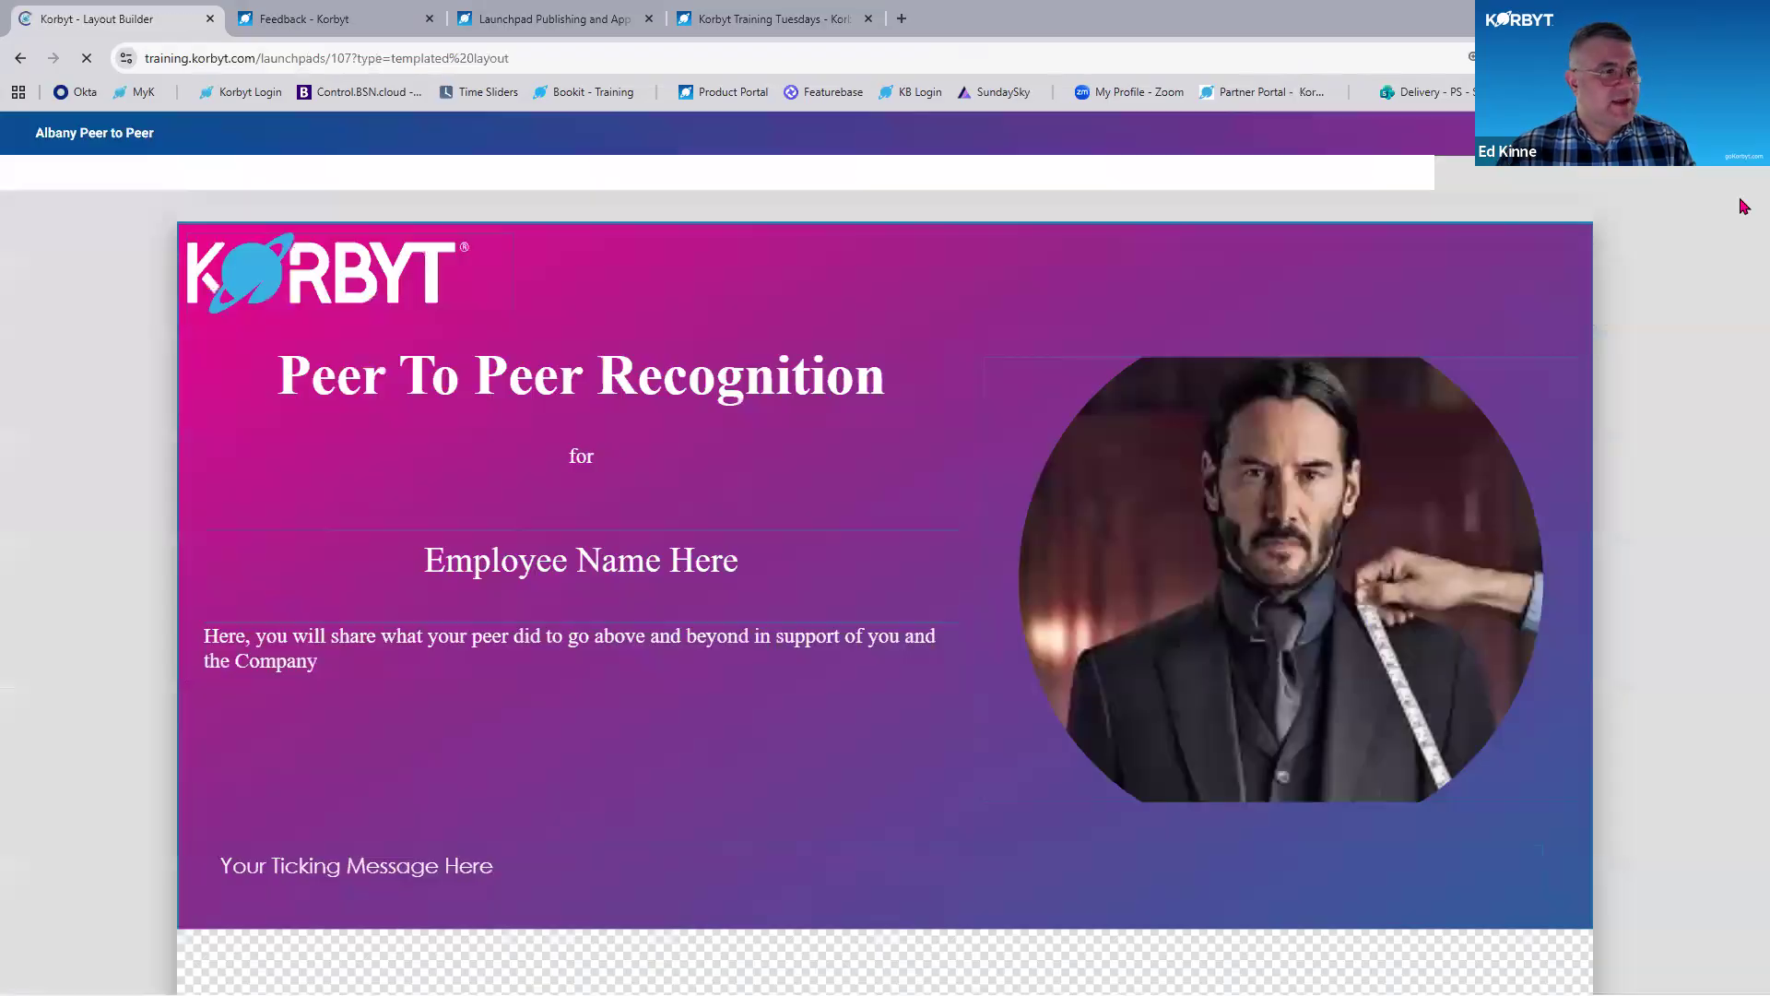
Name the launchpad "a", assign it to the Main Office playlist and check the Validity Dates fields.
click(1471, 287)
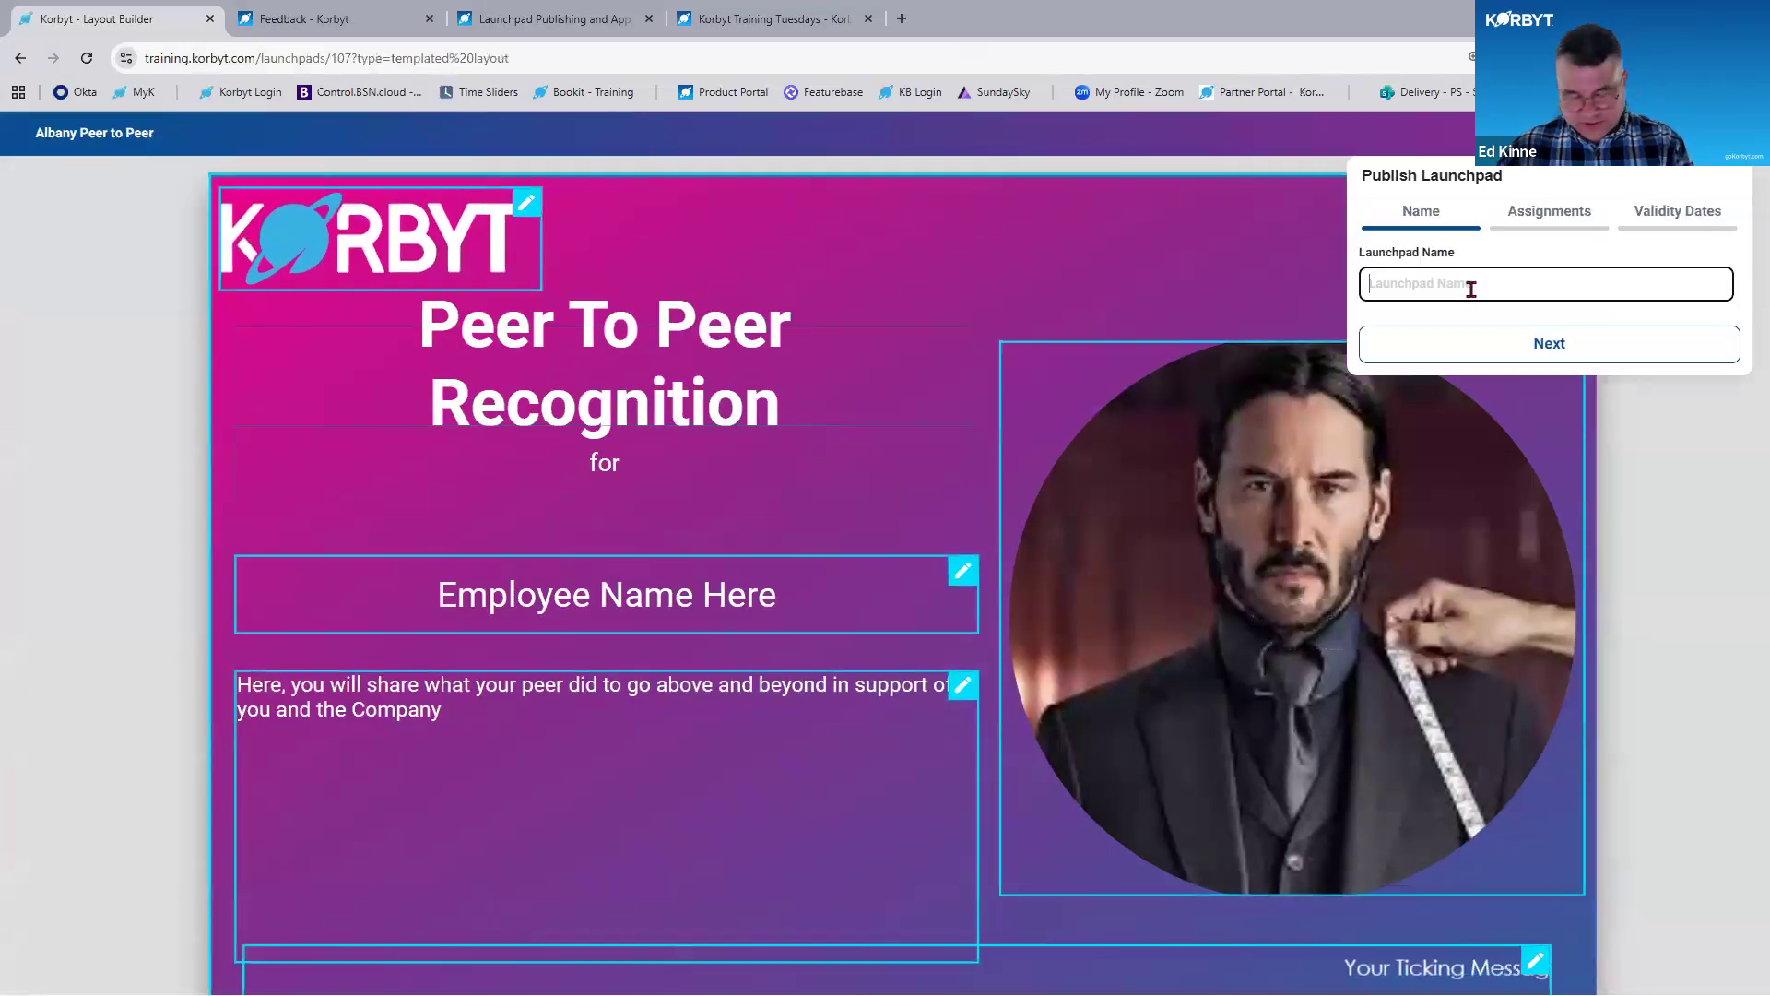
text(a)
click(1530, 225)
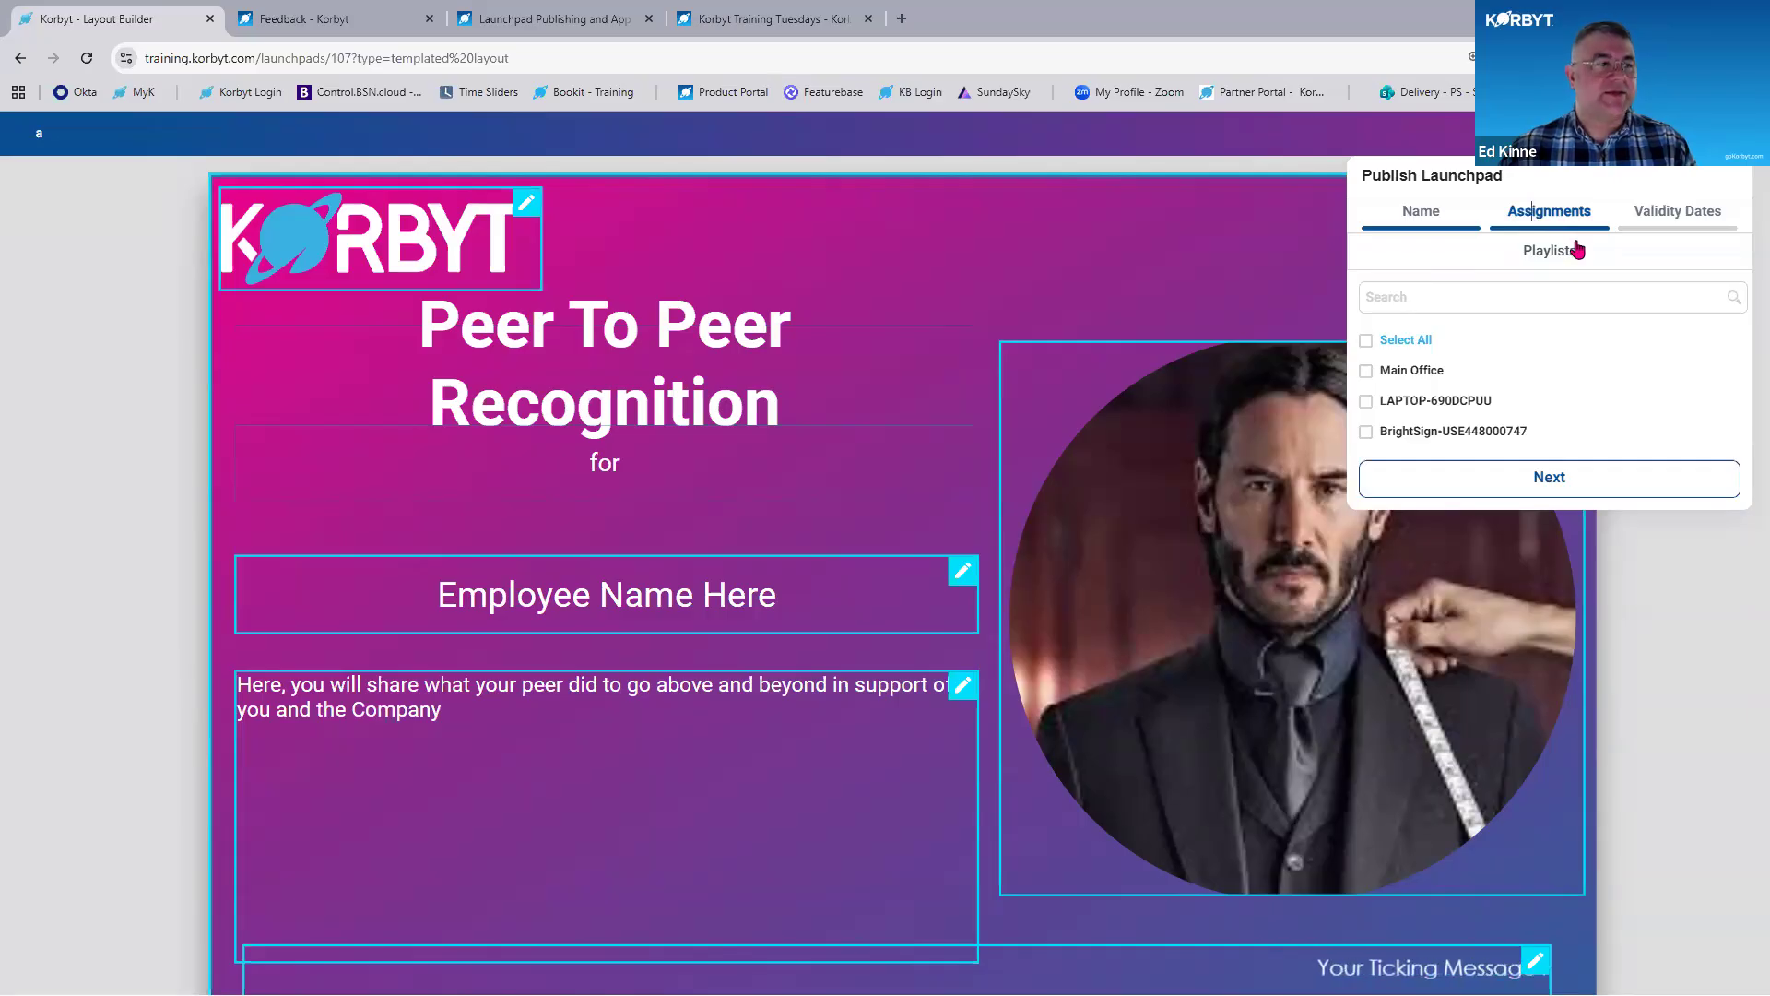
click(1673, 221)
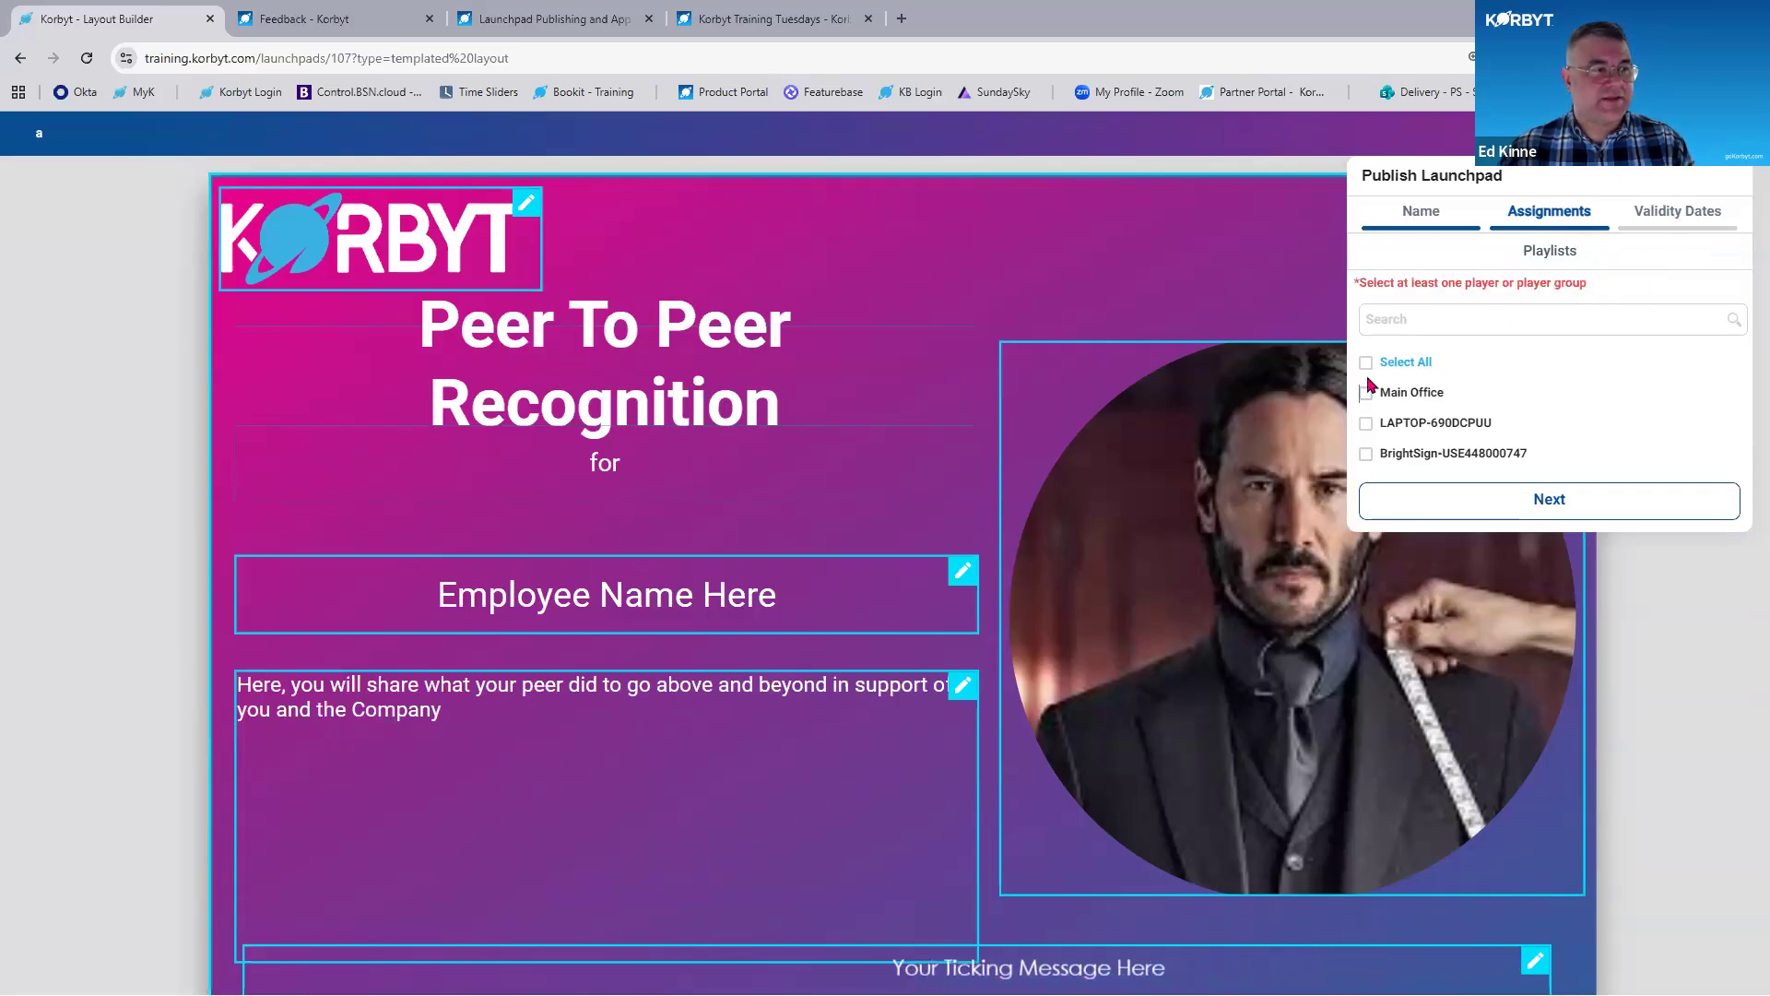
click(1366, 393)
click(1675, 212)
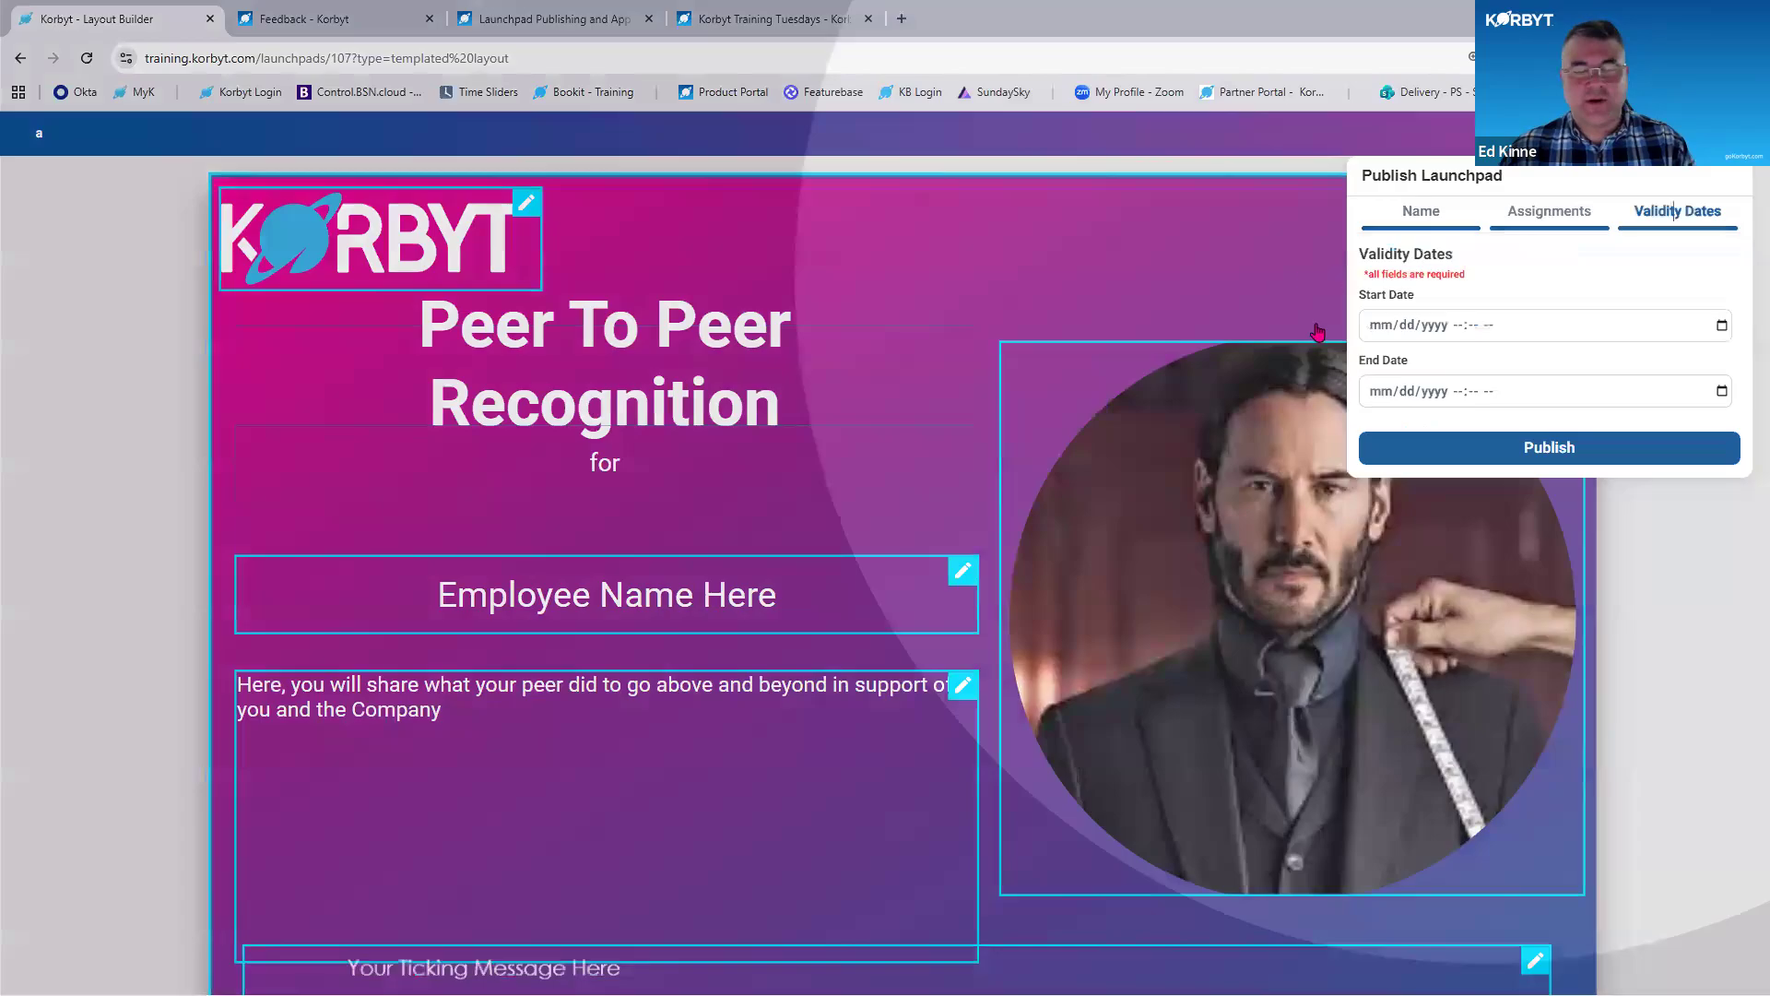
Leave the Albany Peer to Peer launchpad without publishing and return to the Launchpads page.
click(1251, 269)
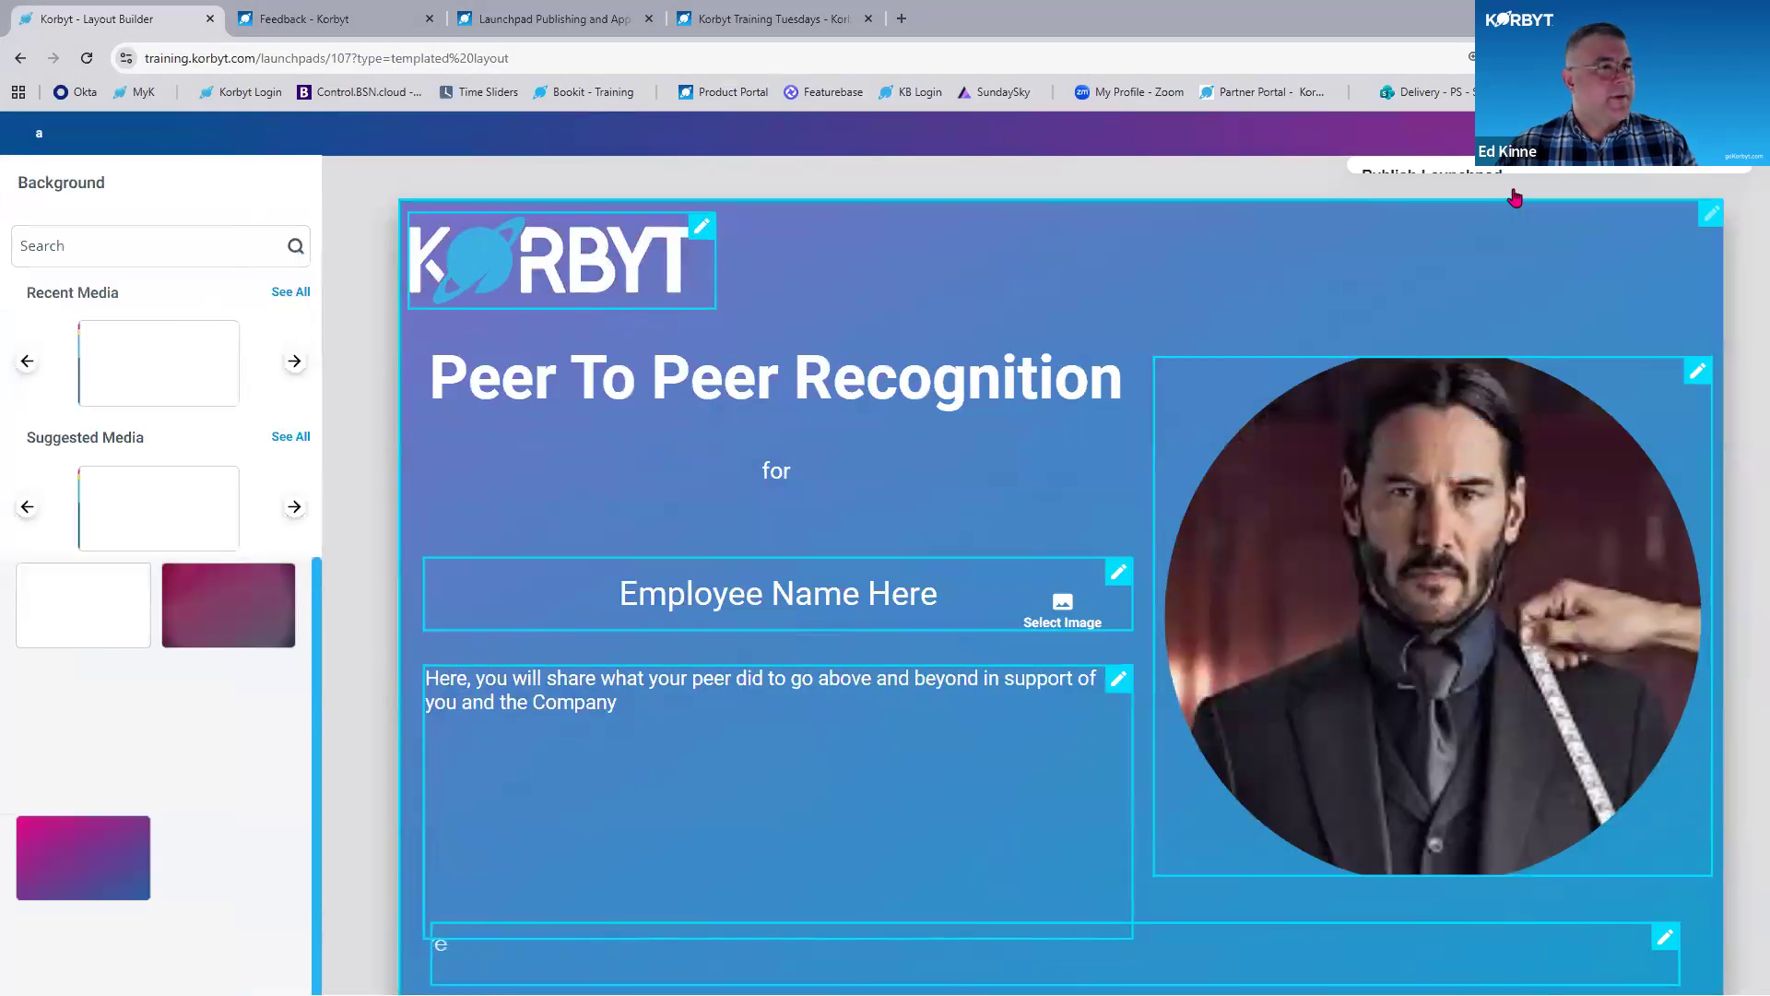
click(1521, 182)
click(30, 62)
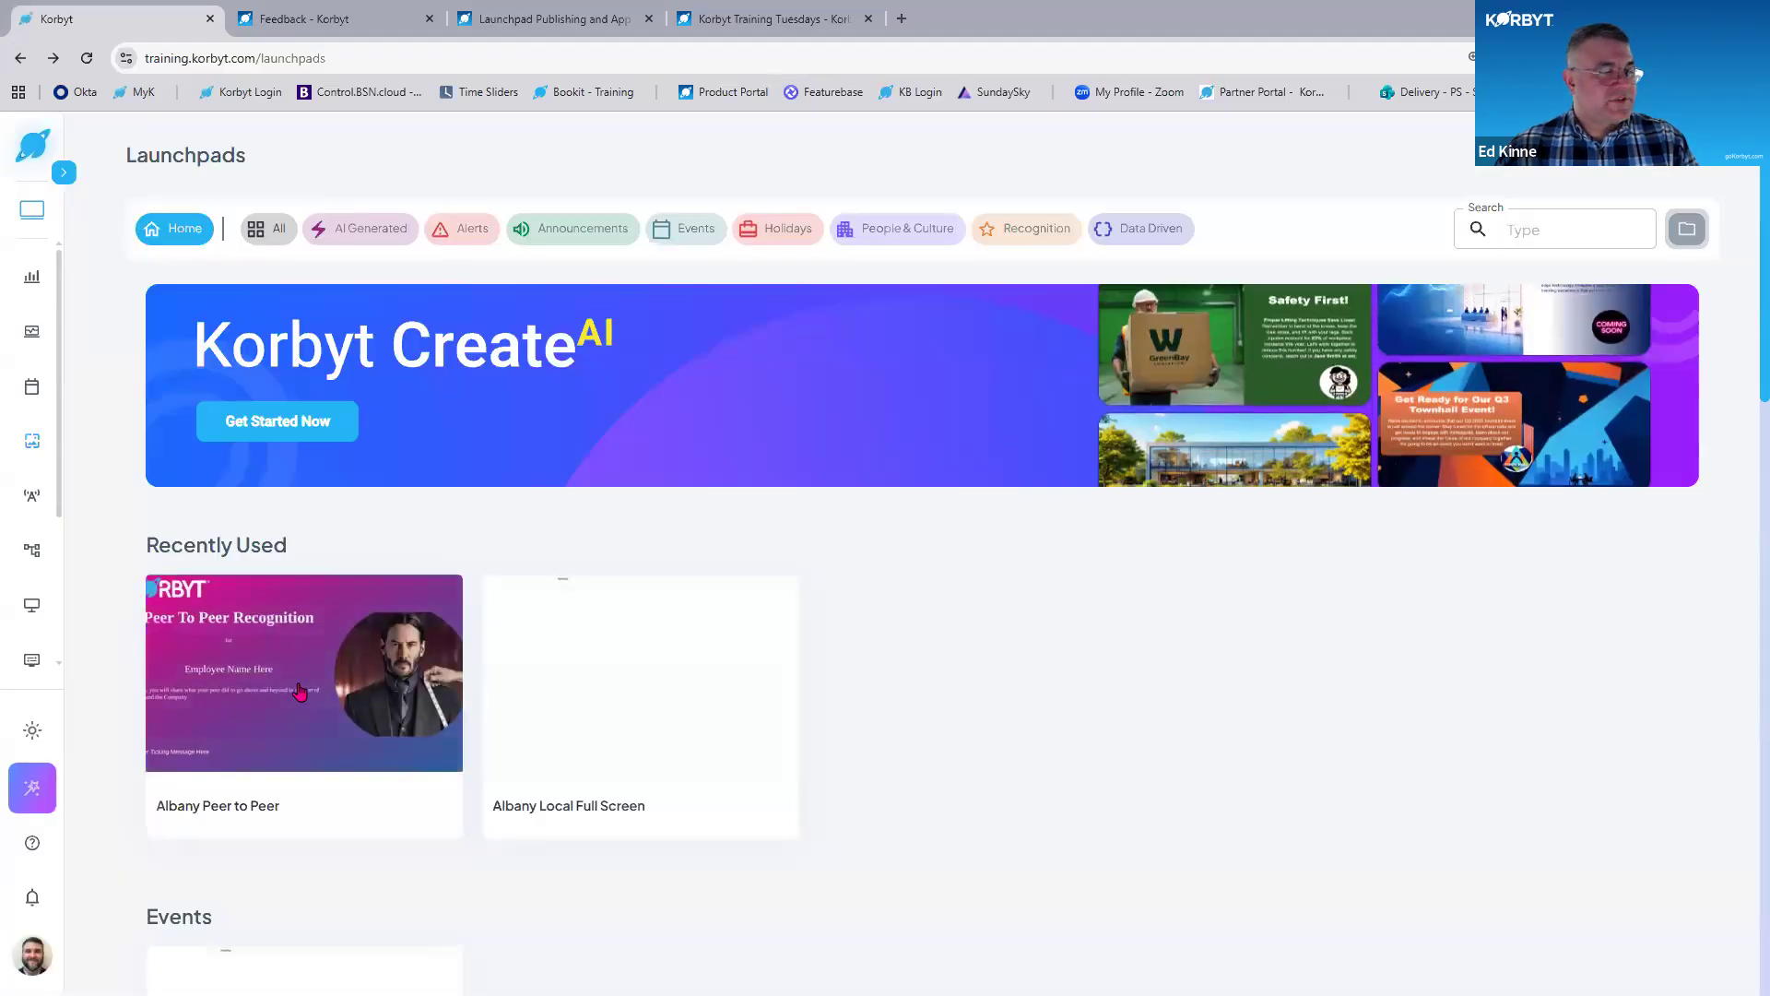
key(ctrl)
key(ctrl)
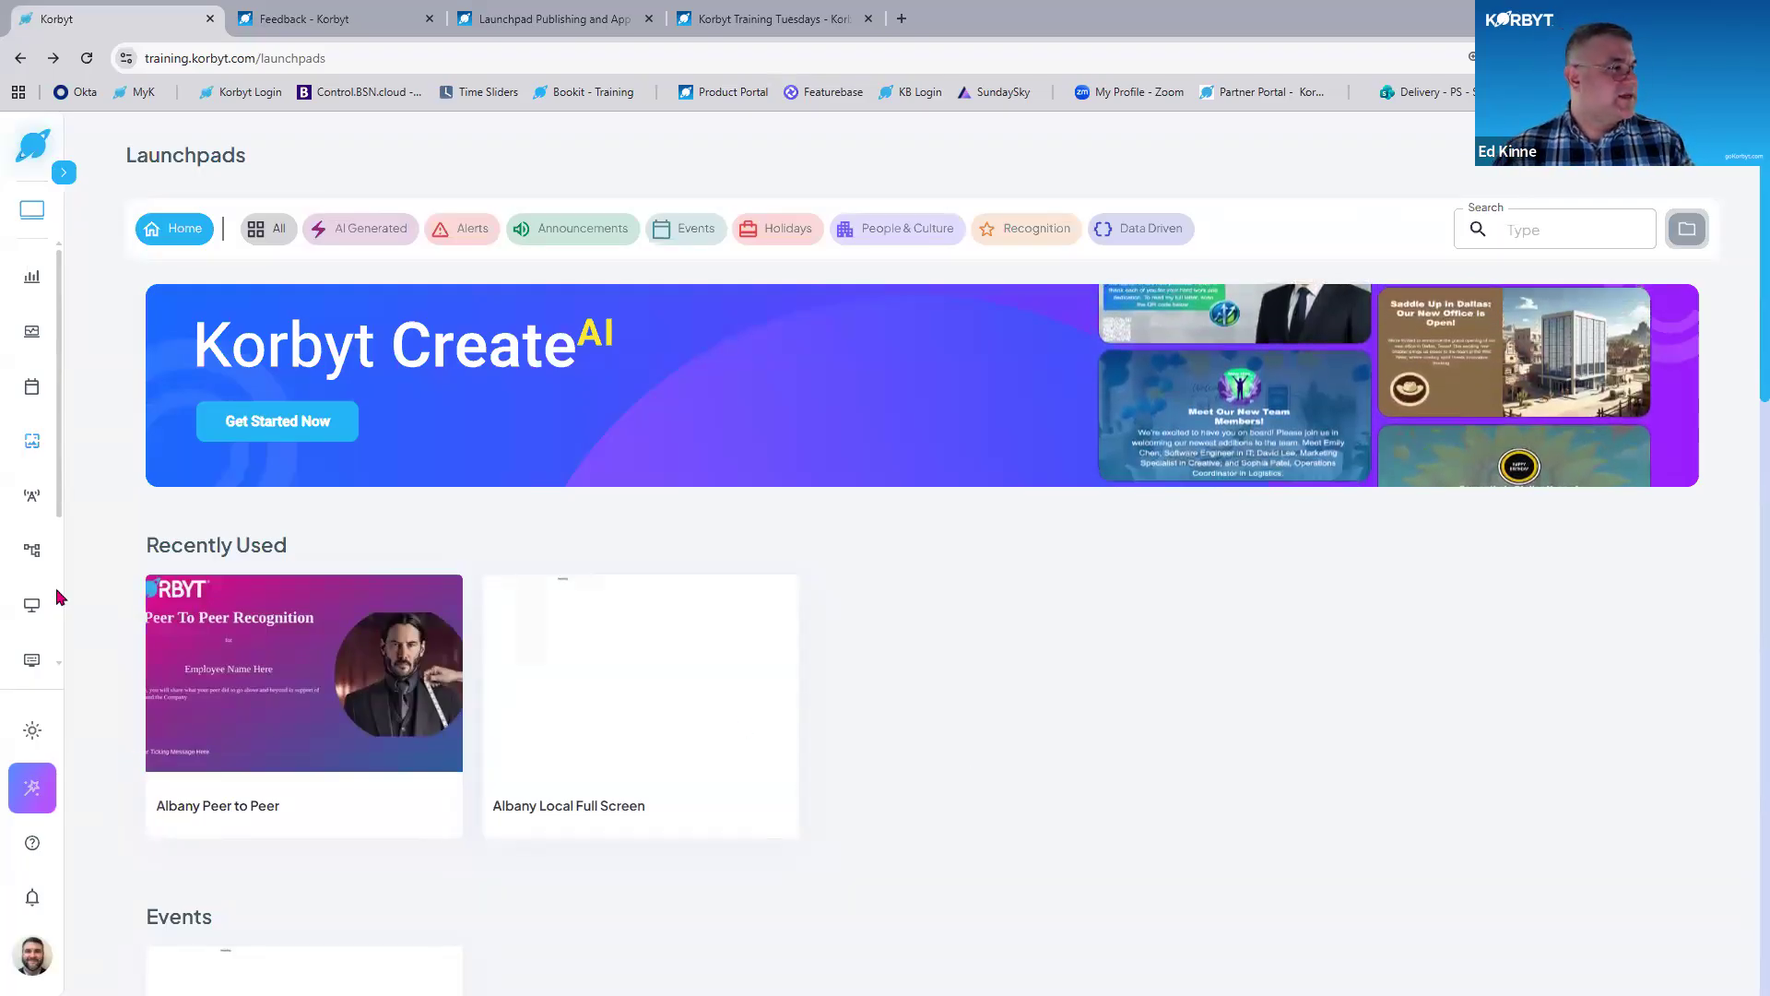
Reopen the Signage settings, check the launchpad options and save them.
scroll(28, 635, down, 3)
click(33, 633)
scroll(338, 599, down, 1)
scroll(323, 520, up, 1)
click(253, 213)
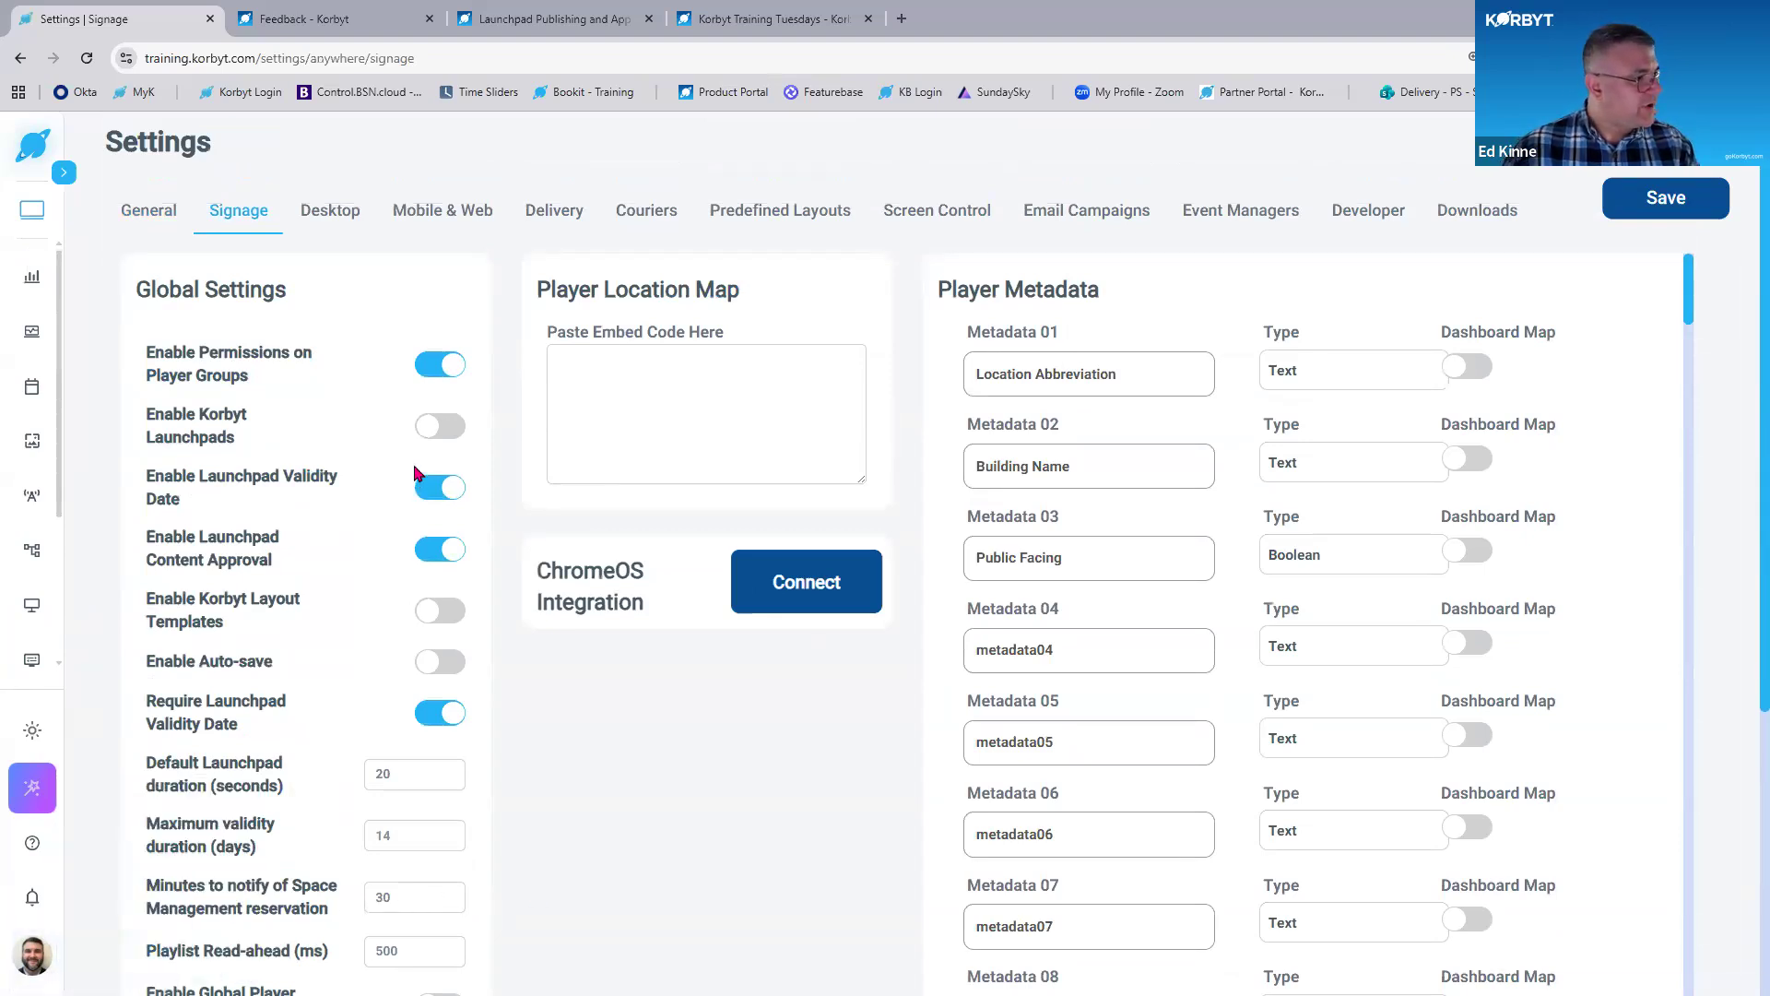
click(1687, 200)
Log out and sign back in with the saved e-mail and password of the launchpad training account.
mouse_move(32, 956)
click(128, 954)
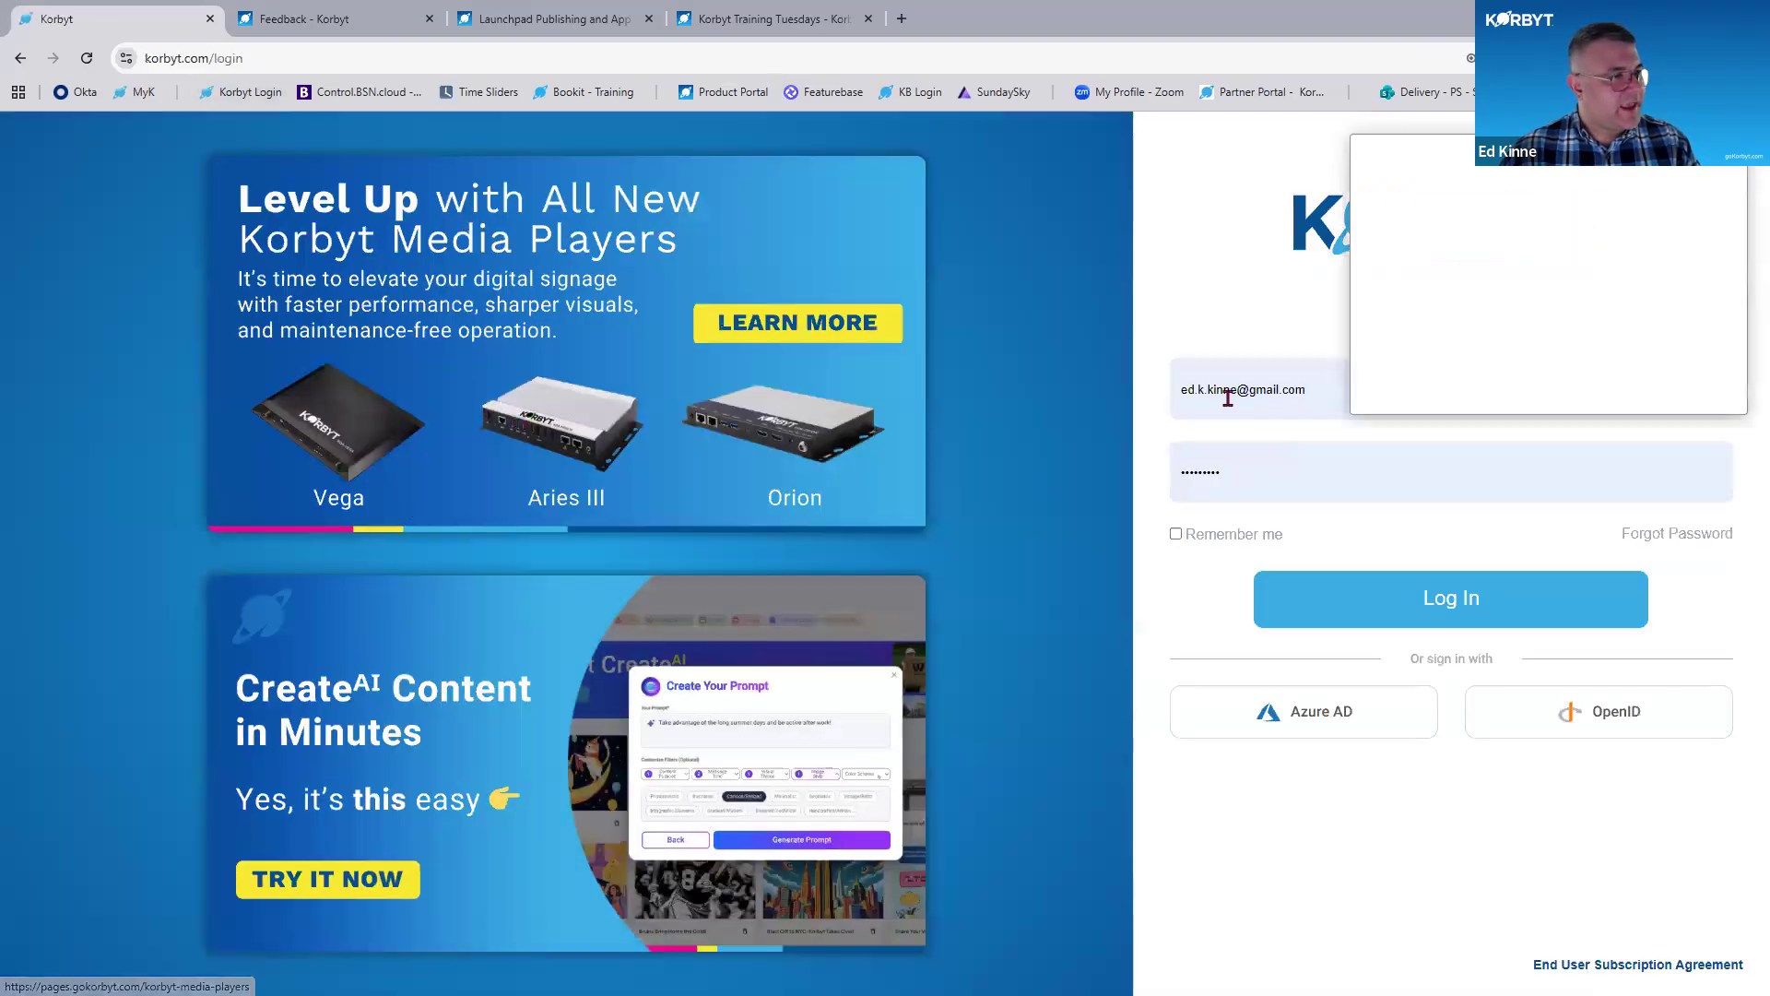
click(1228, 391)
click(1382, 423)
click(1274, 371)
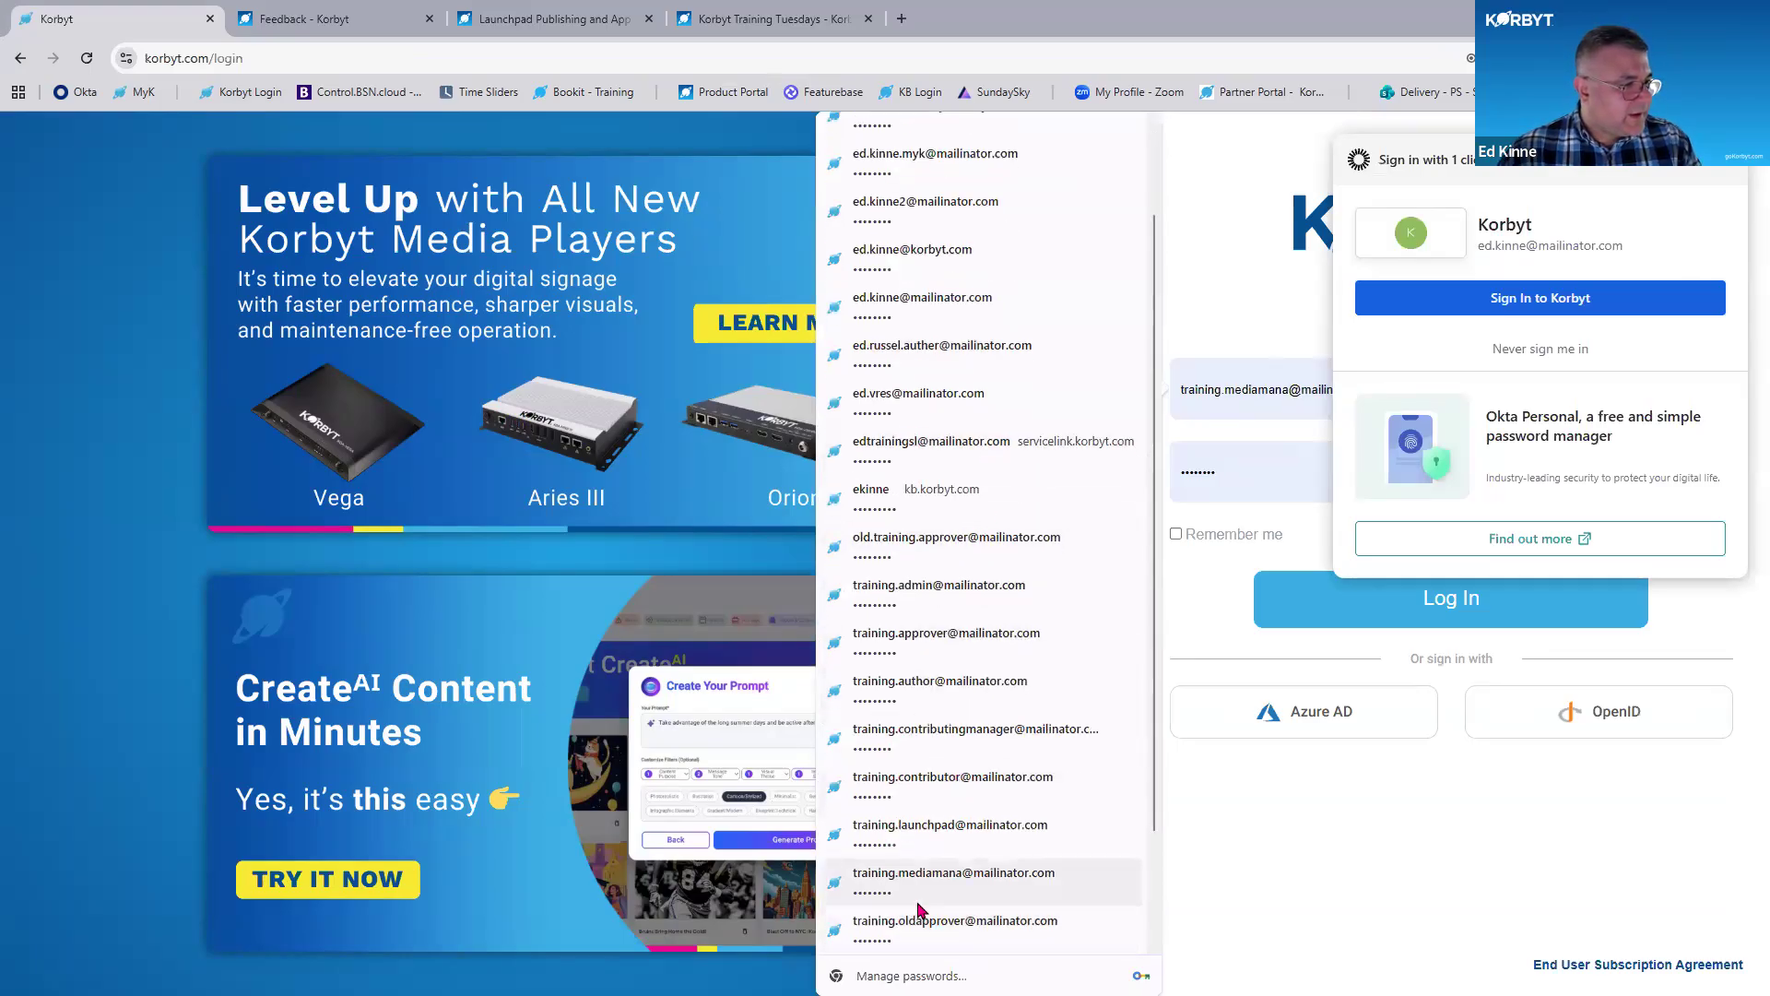
click(945, 811)
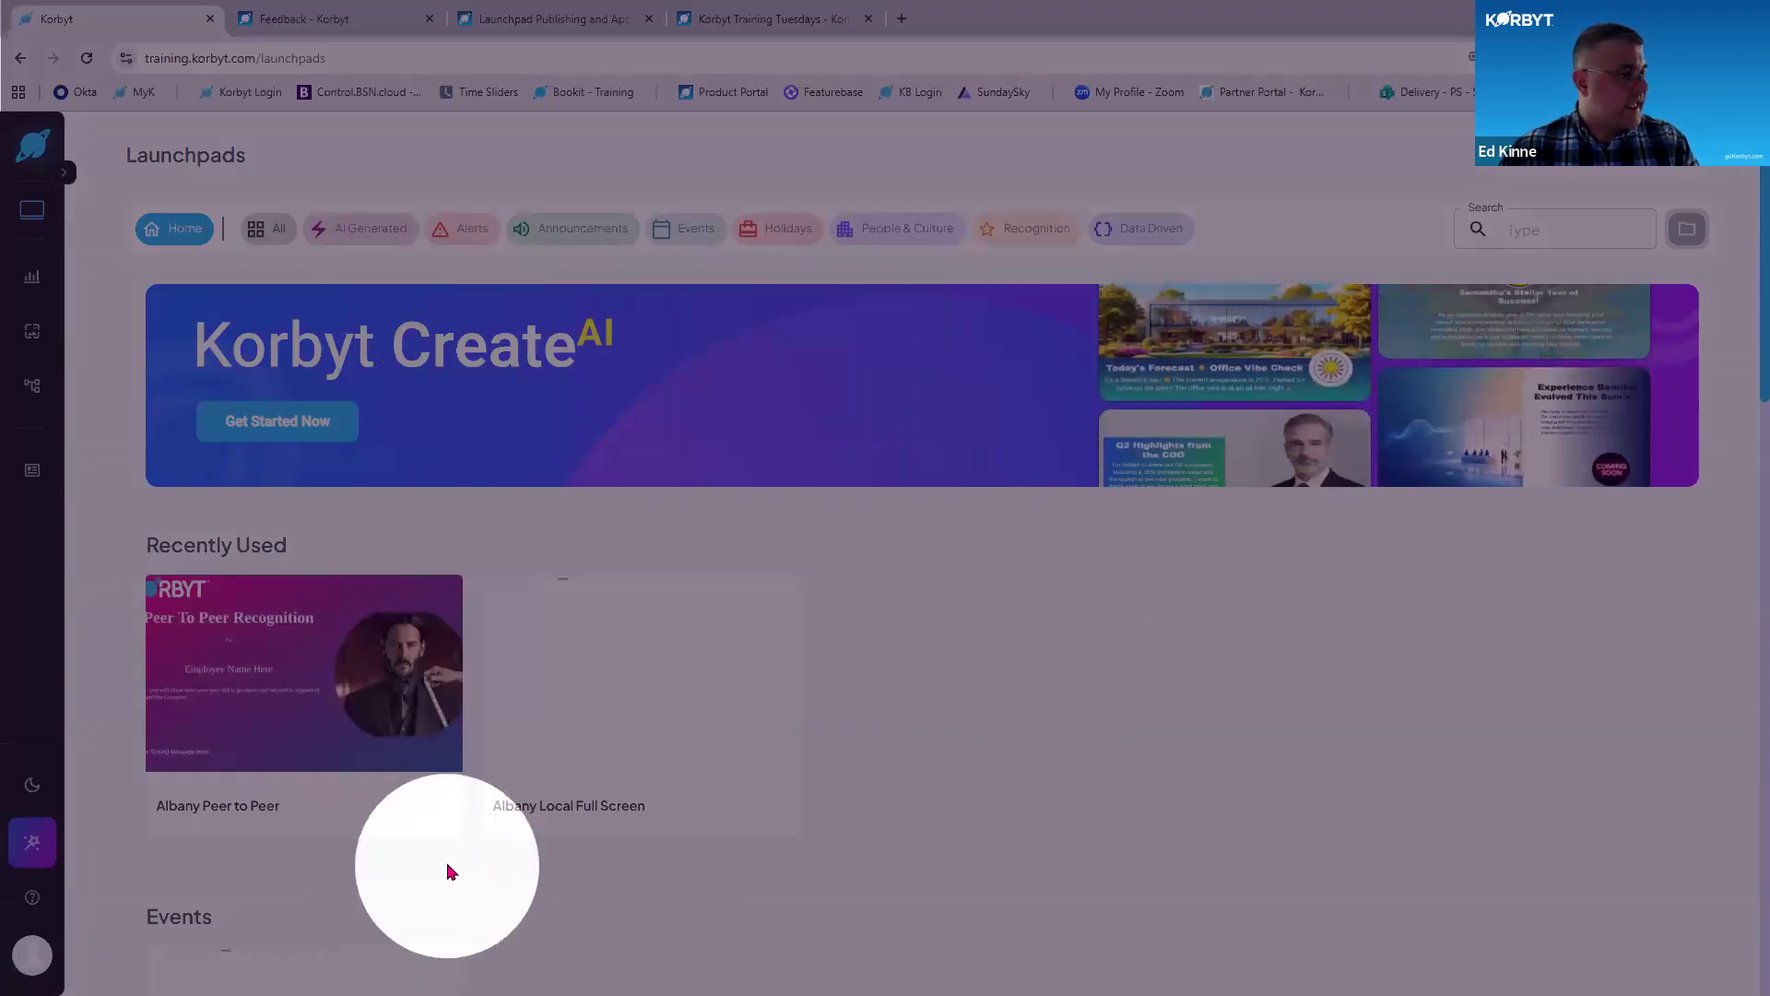
Open the Albany Local Full Screen launchpad and fill its image with Road Show Info from the Media For Training Demo folder.
scroll(616, 683, down, 1)
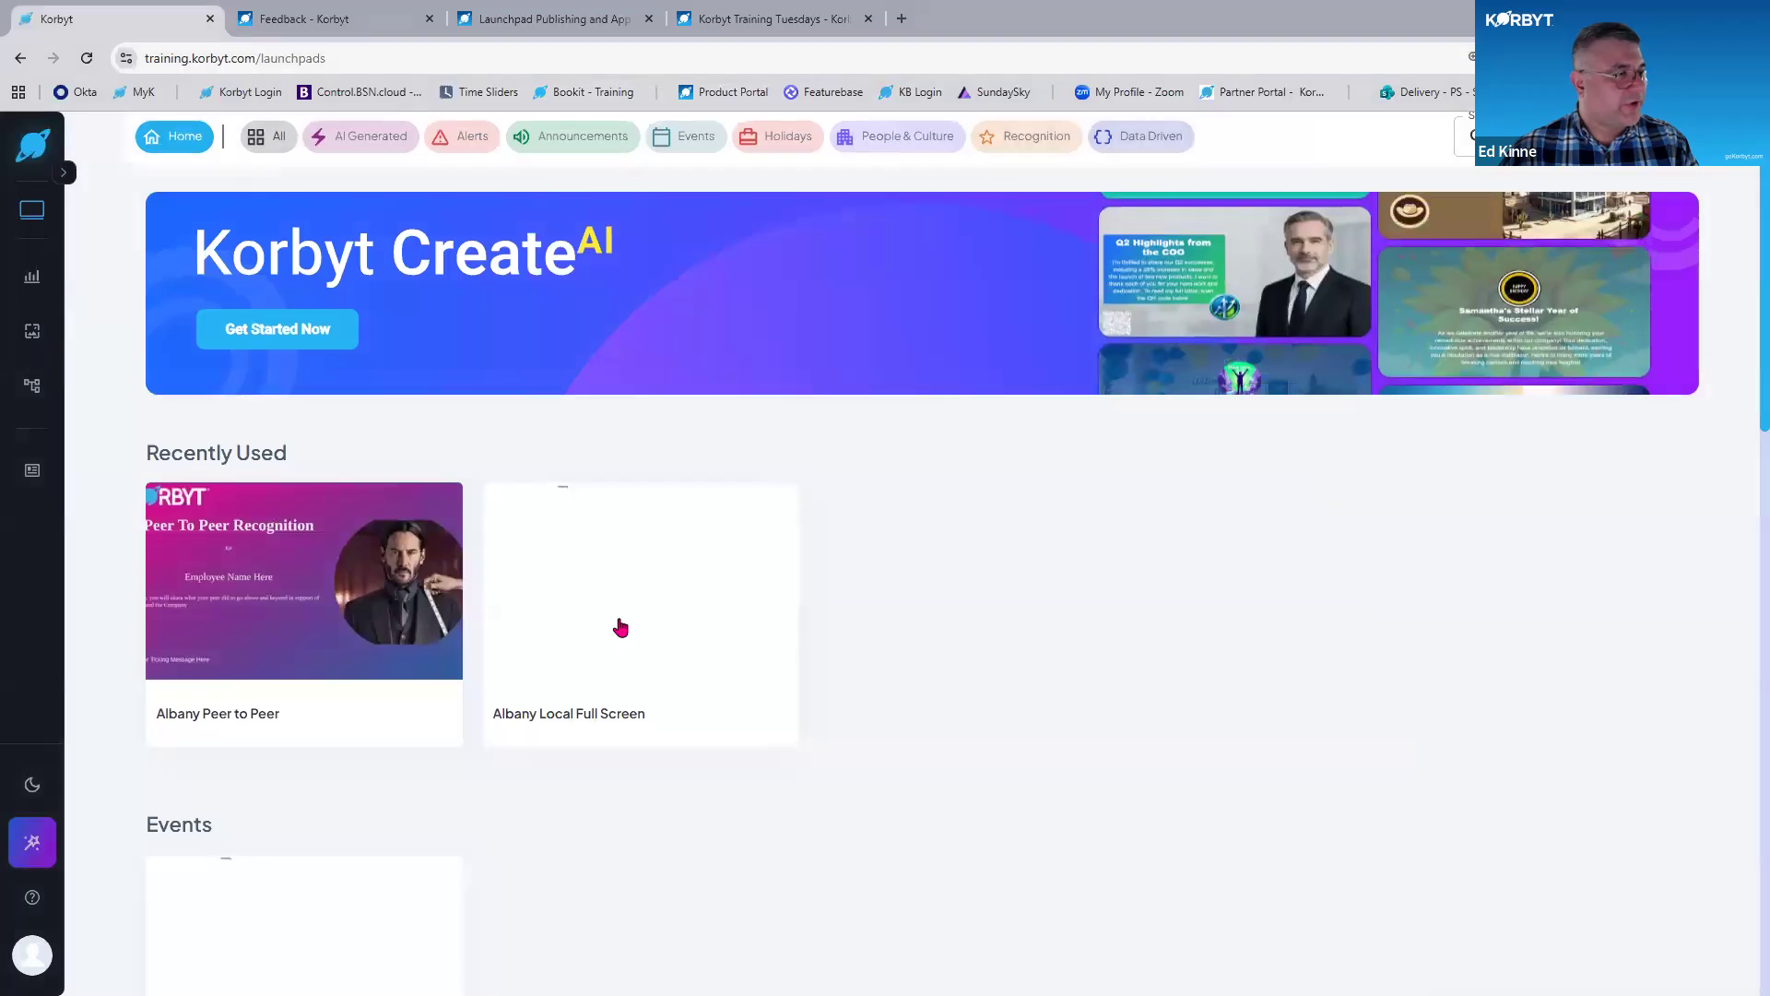
click(618, 629)
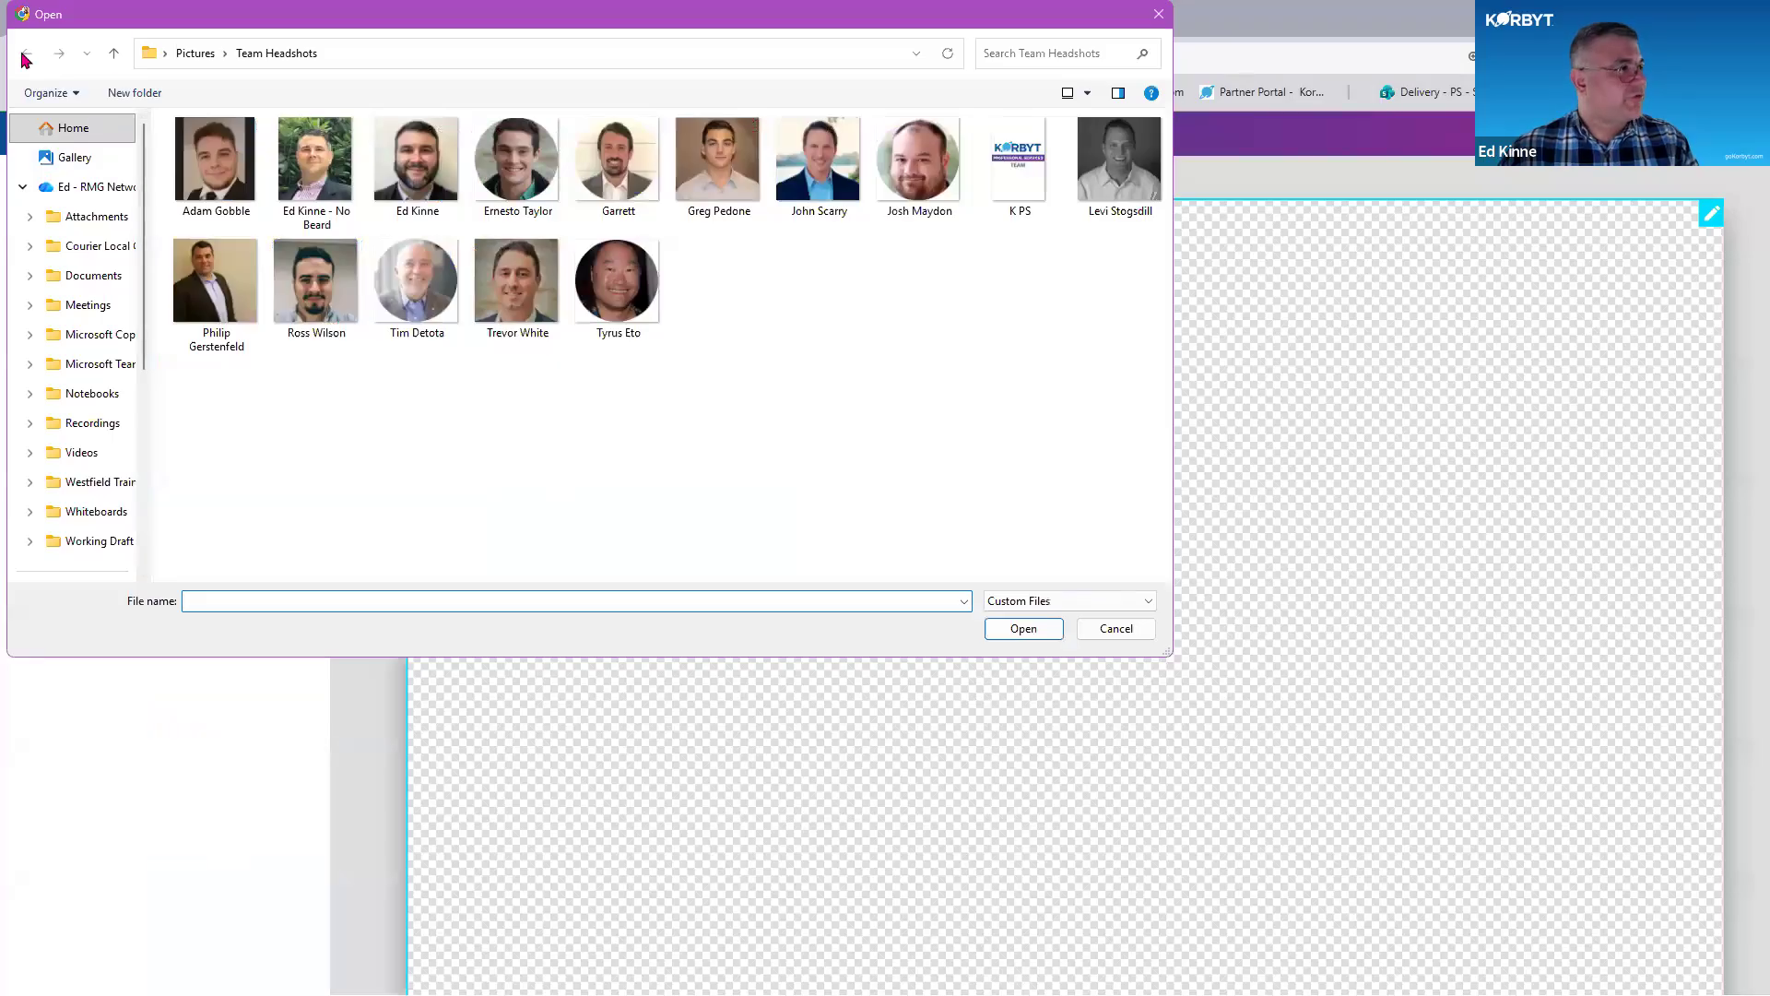
click(194, 54)
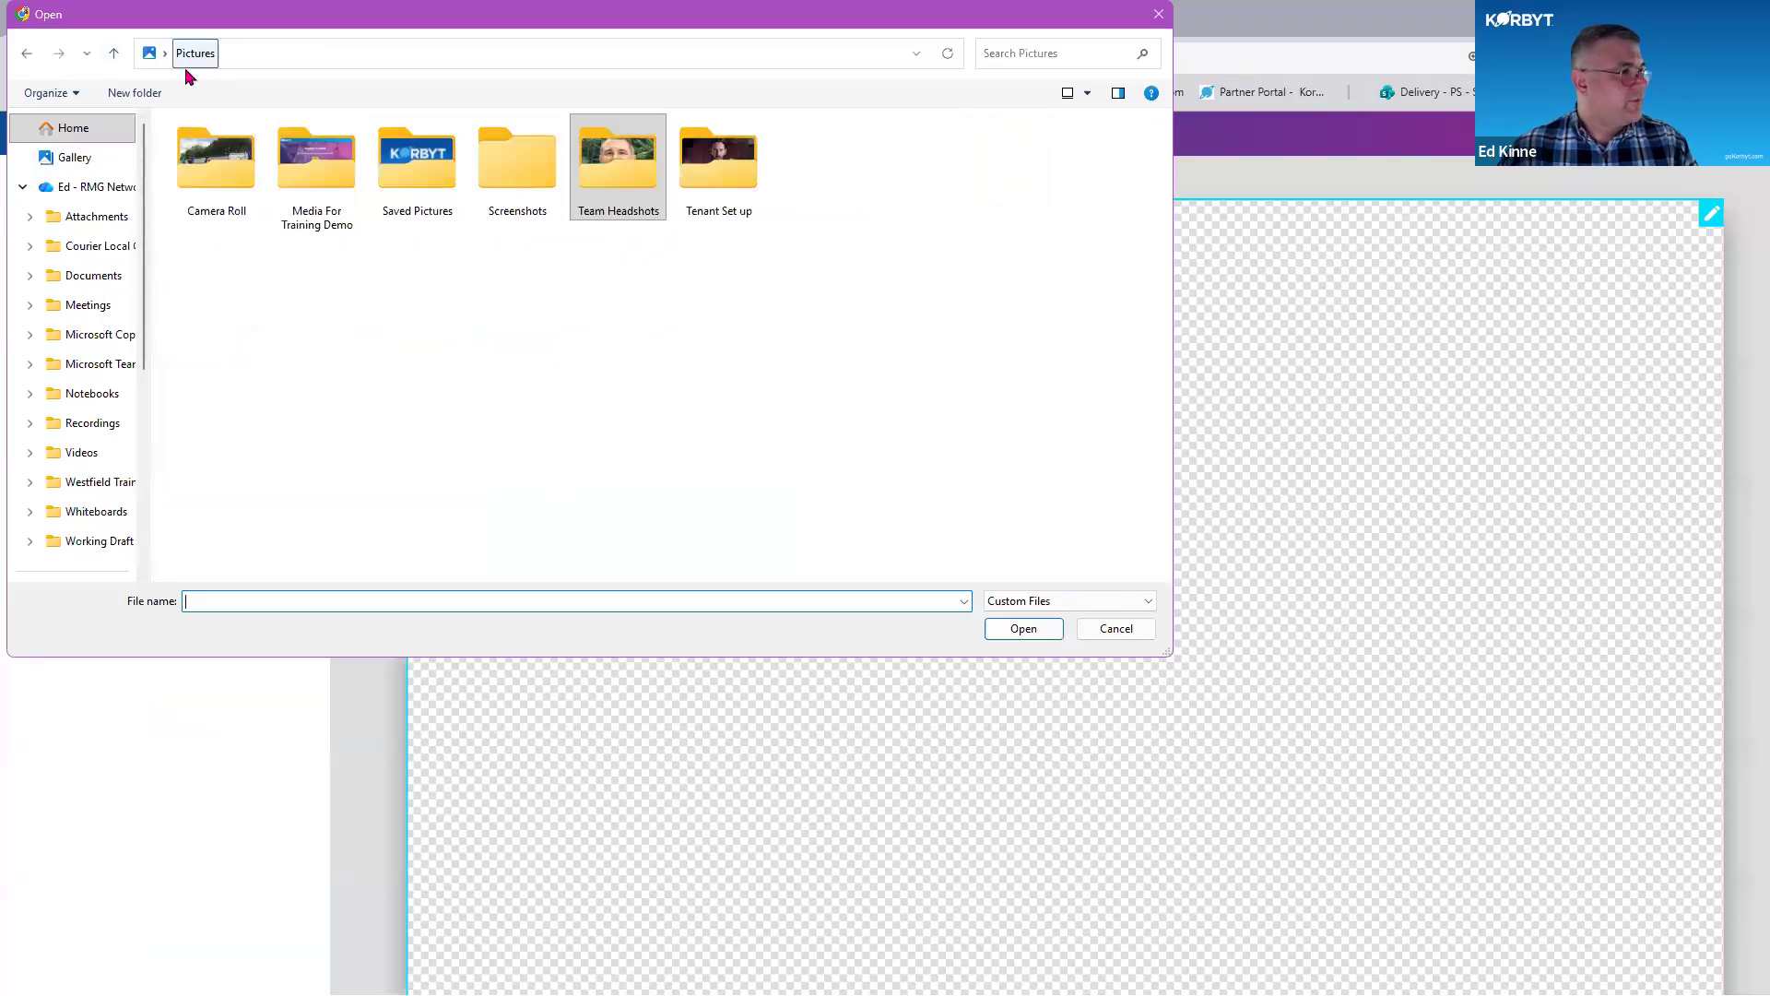
double_click(309, 185)
click(606, 197)
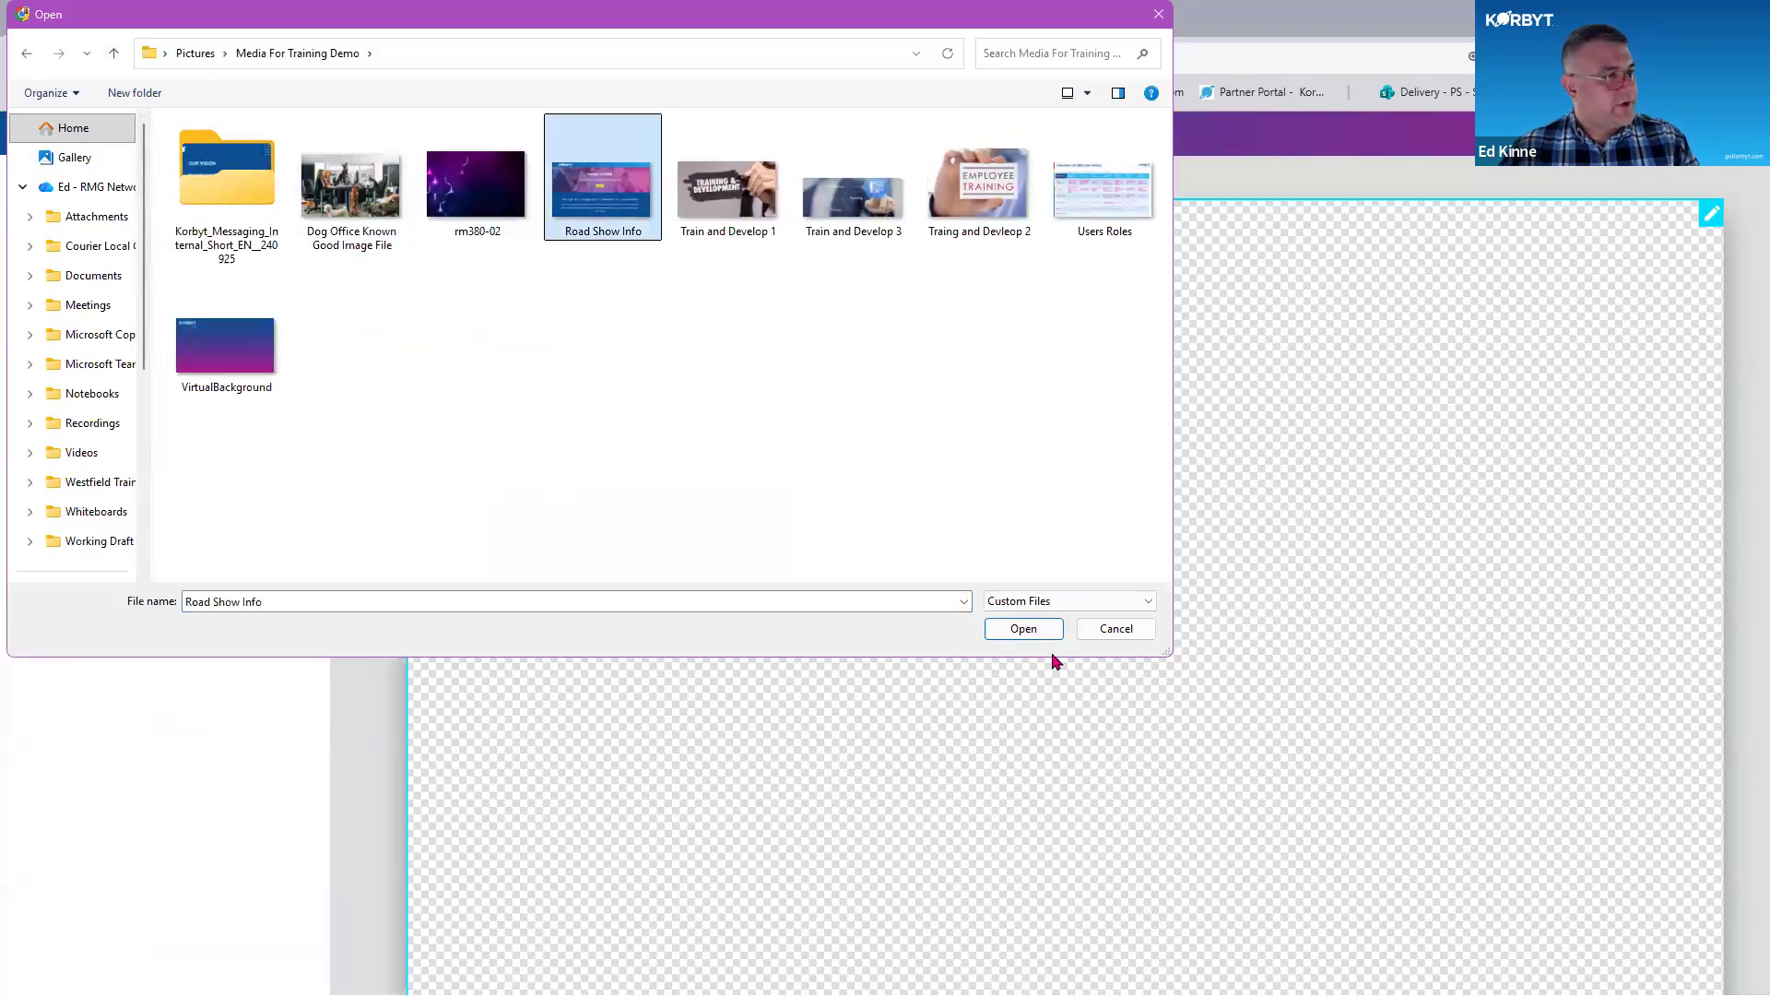
click(1033, 631)
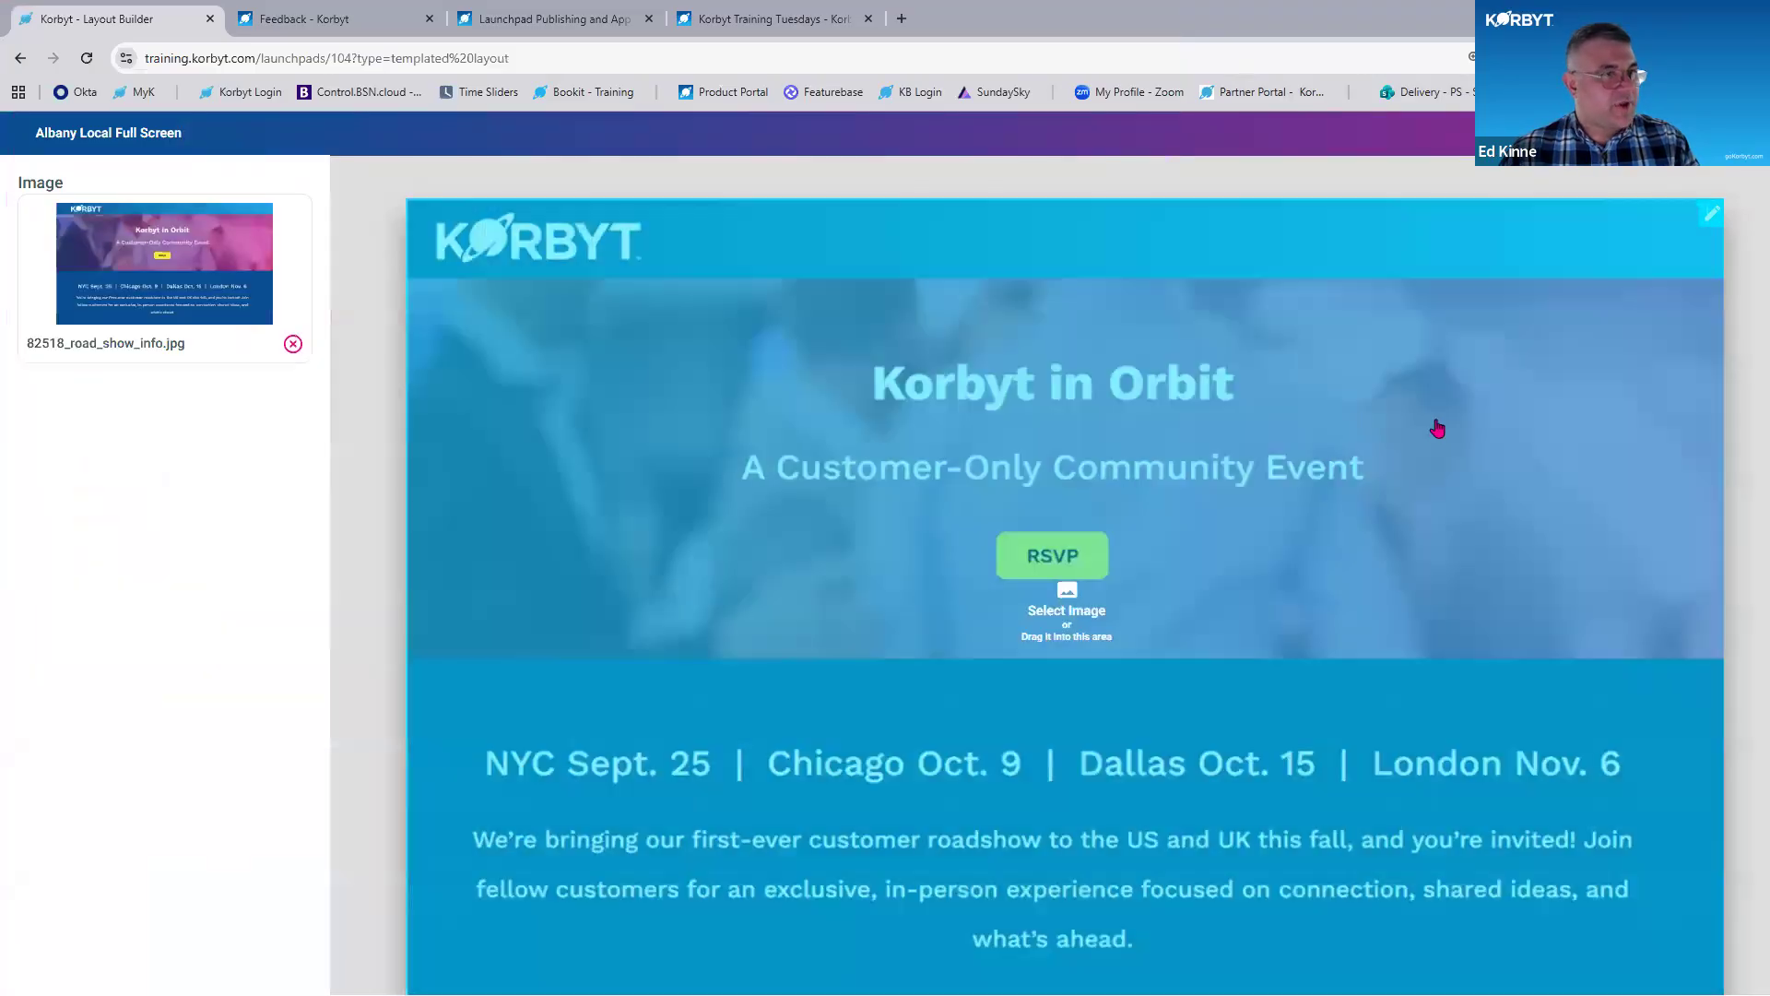
Start publishing the launchpad and name it Launchpad Approval.
click(1698, 134)
click(1475, 286)
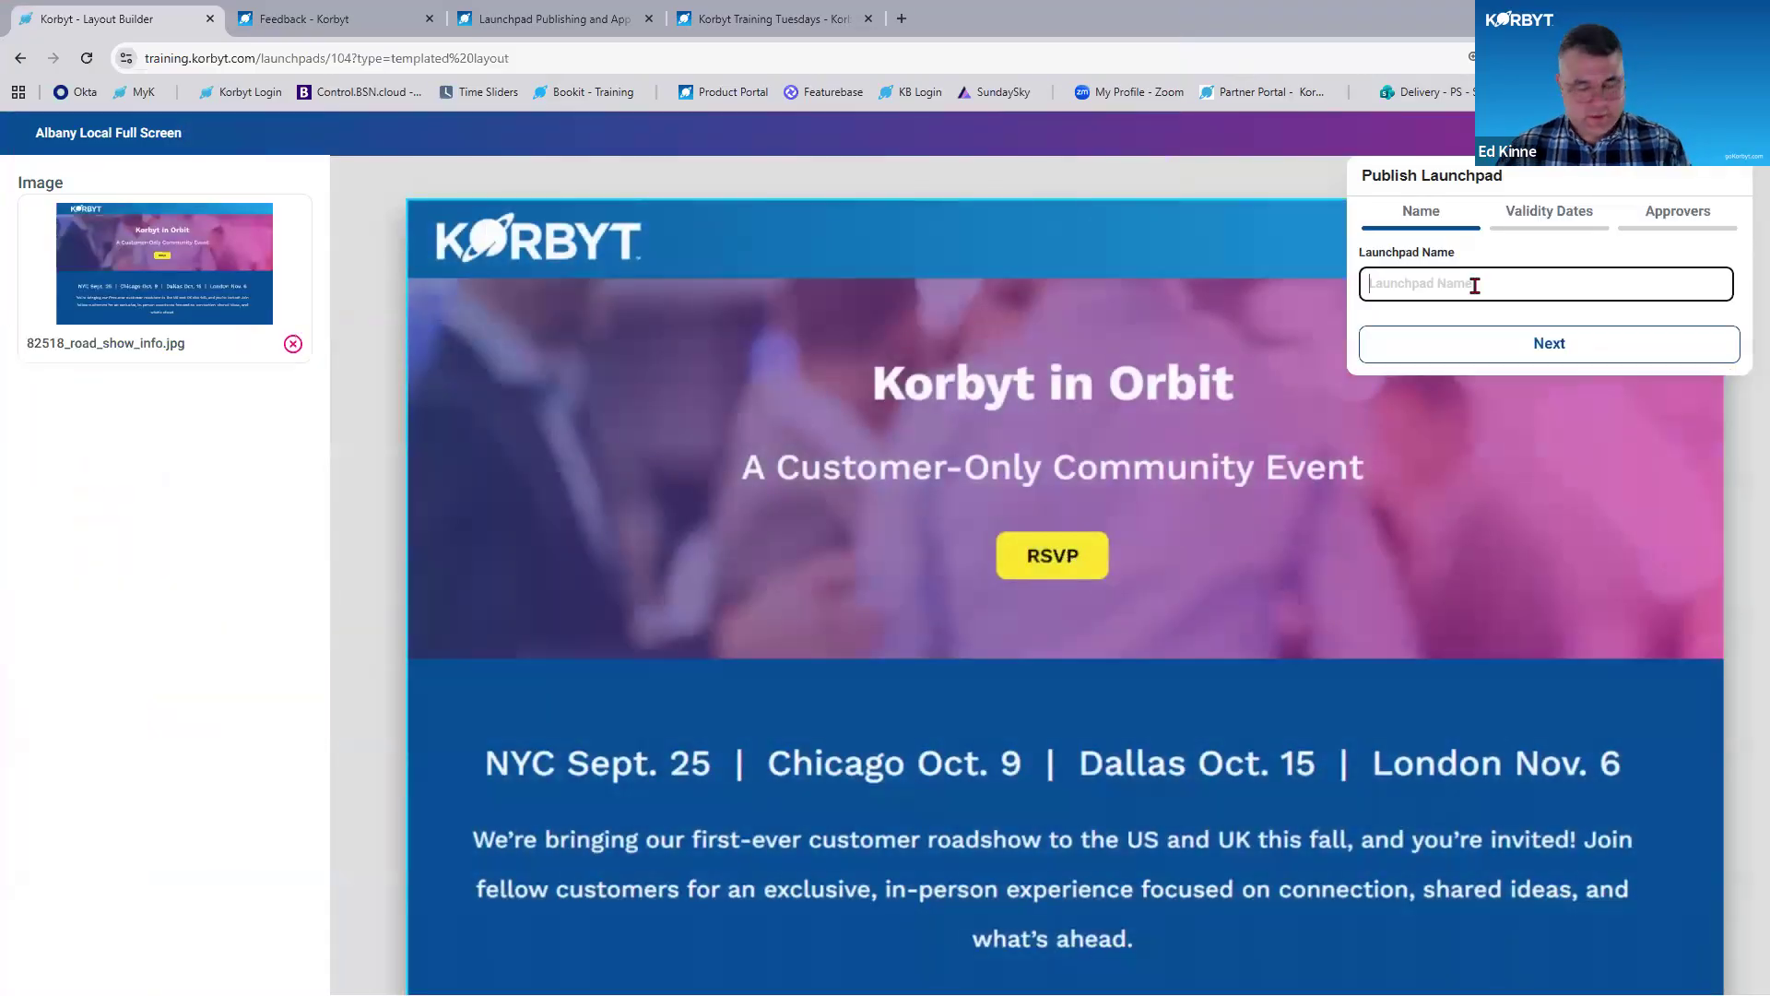
text(Launchpad Approval)
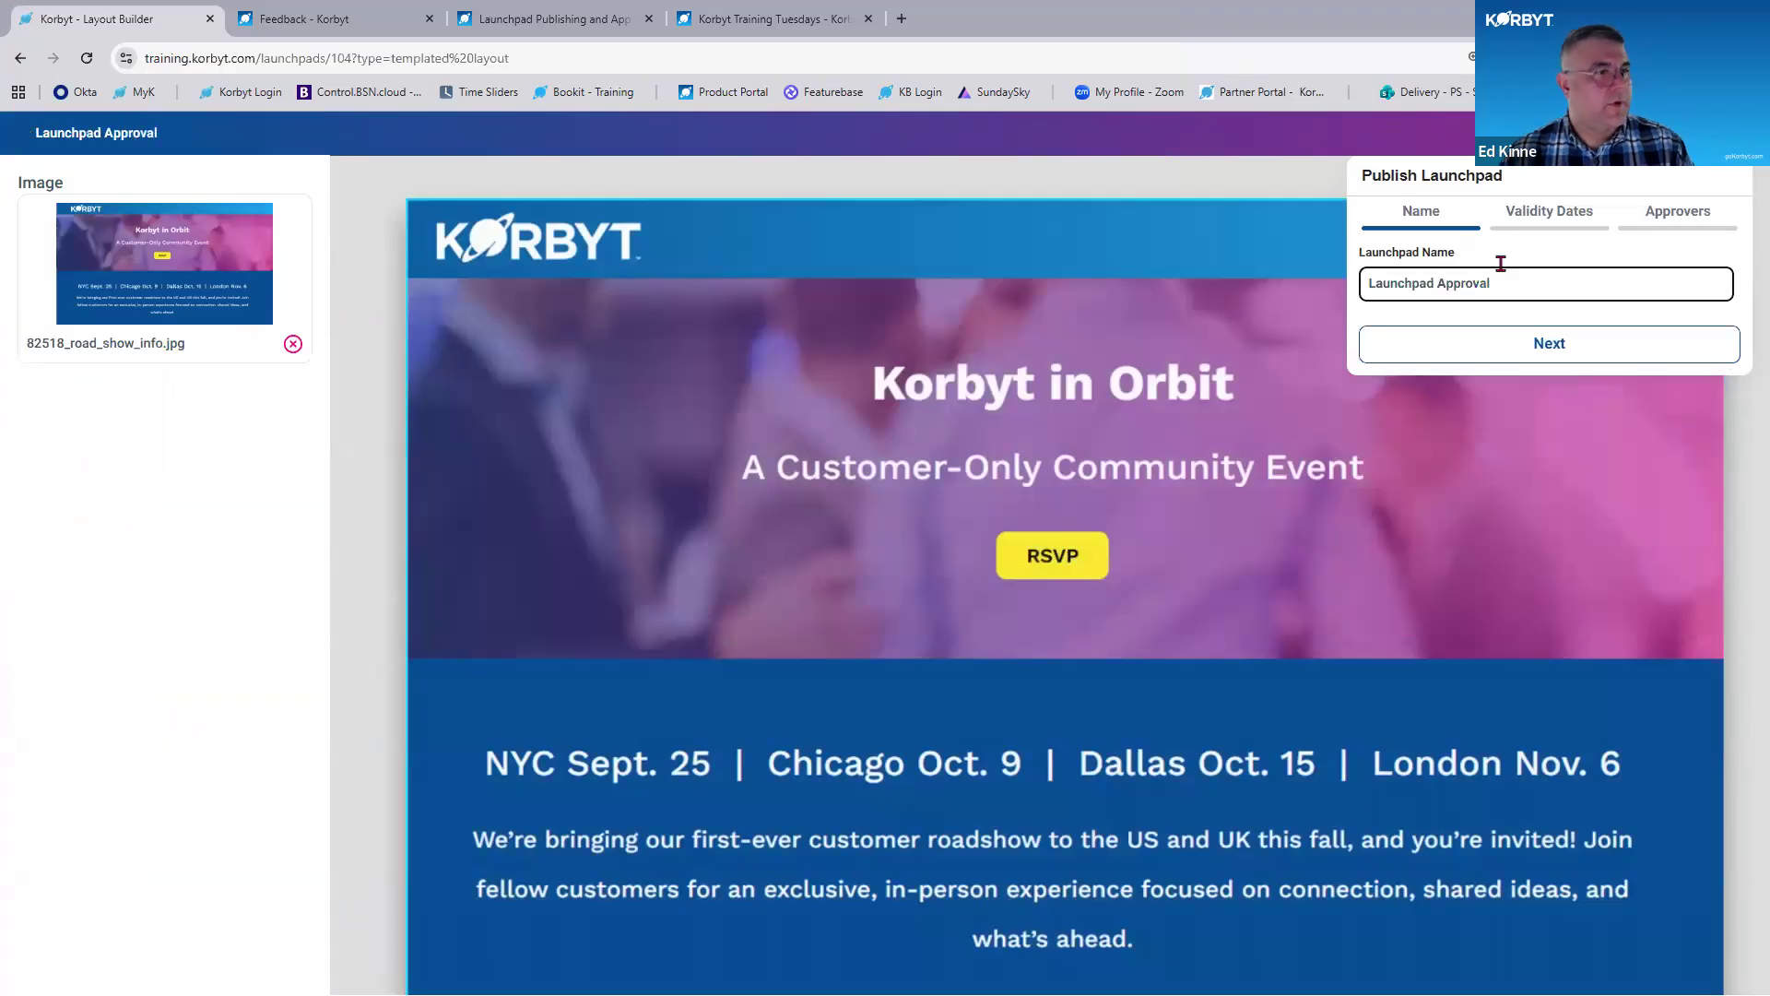
Set the launchpad's validity dates from 02/15/2026 to 02/21/2026 at 11:20 AM and try to continue to the approvers.
click(1575, 221)
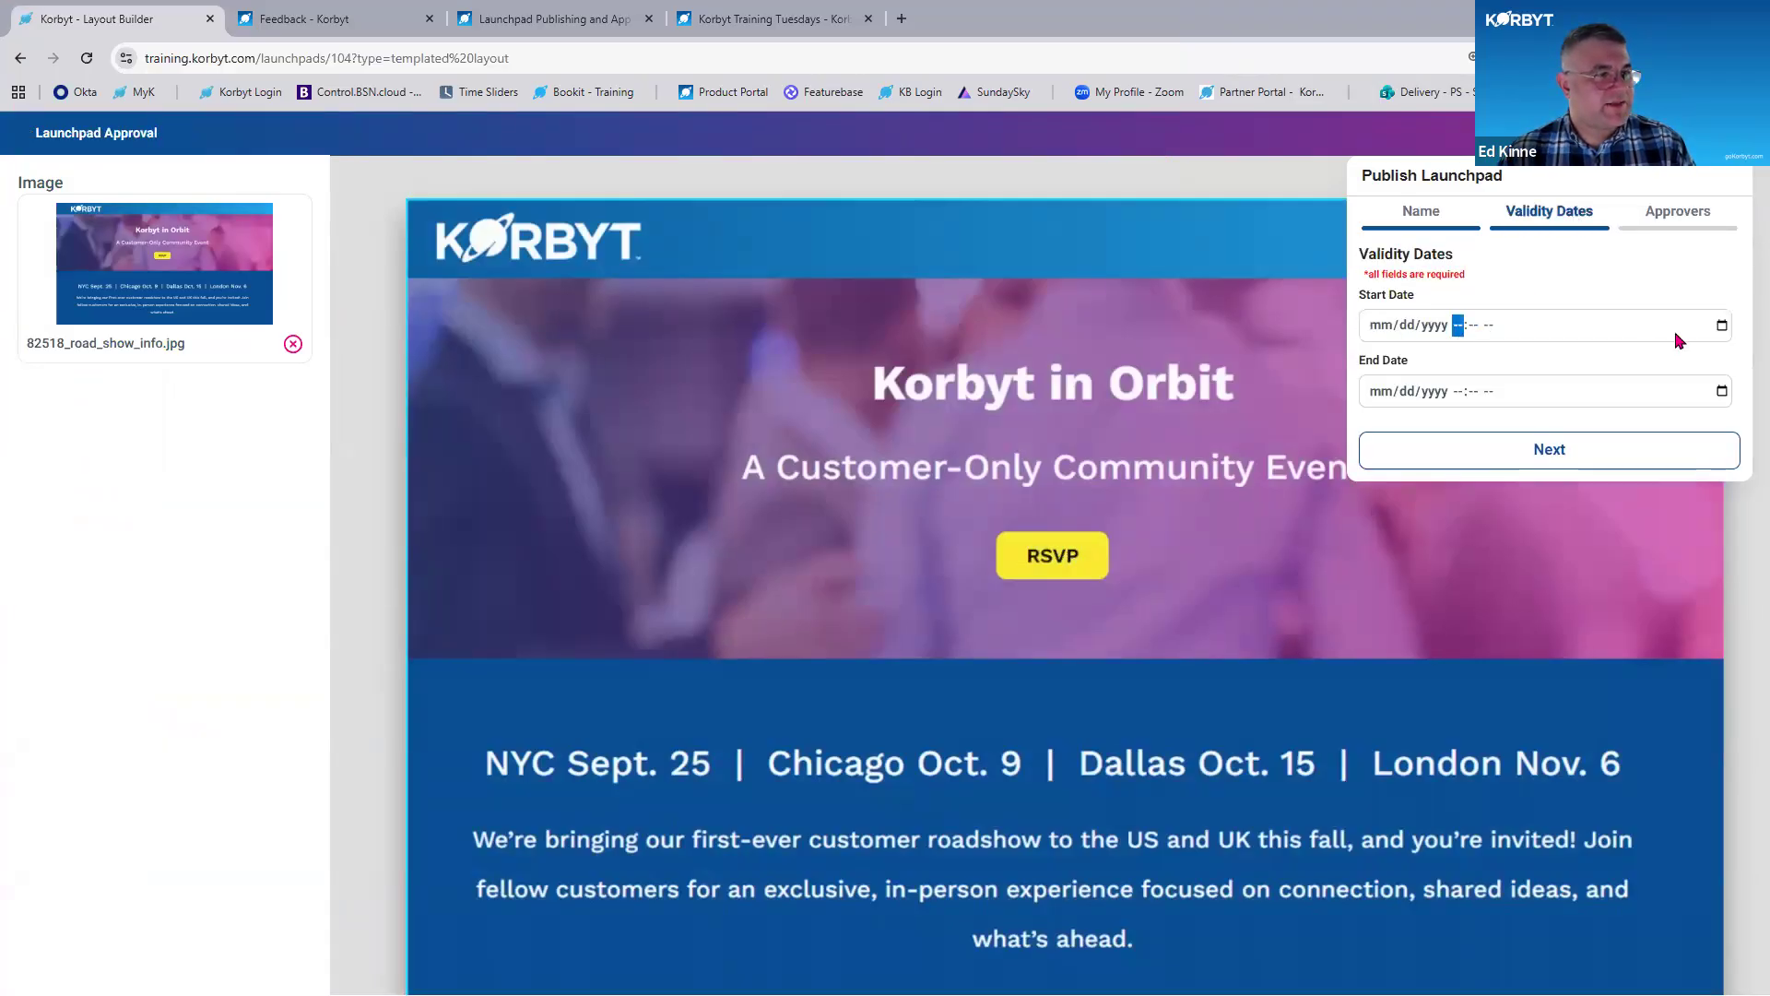
click(1721, 326)
click(1384, 488)
click(1721, 392)
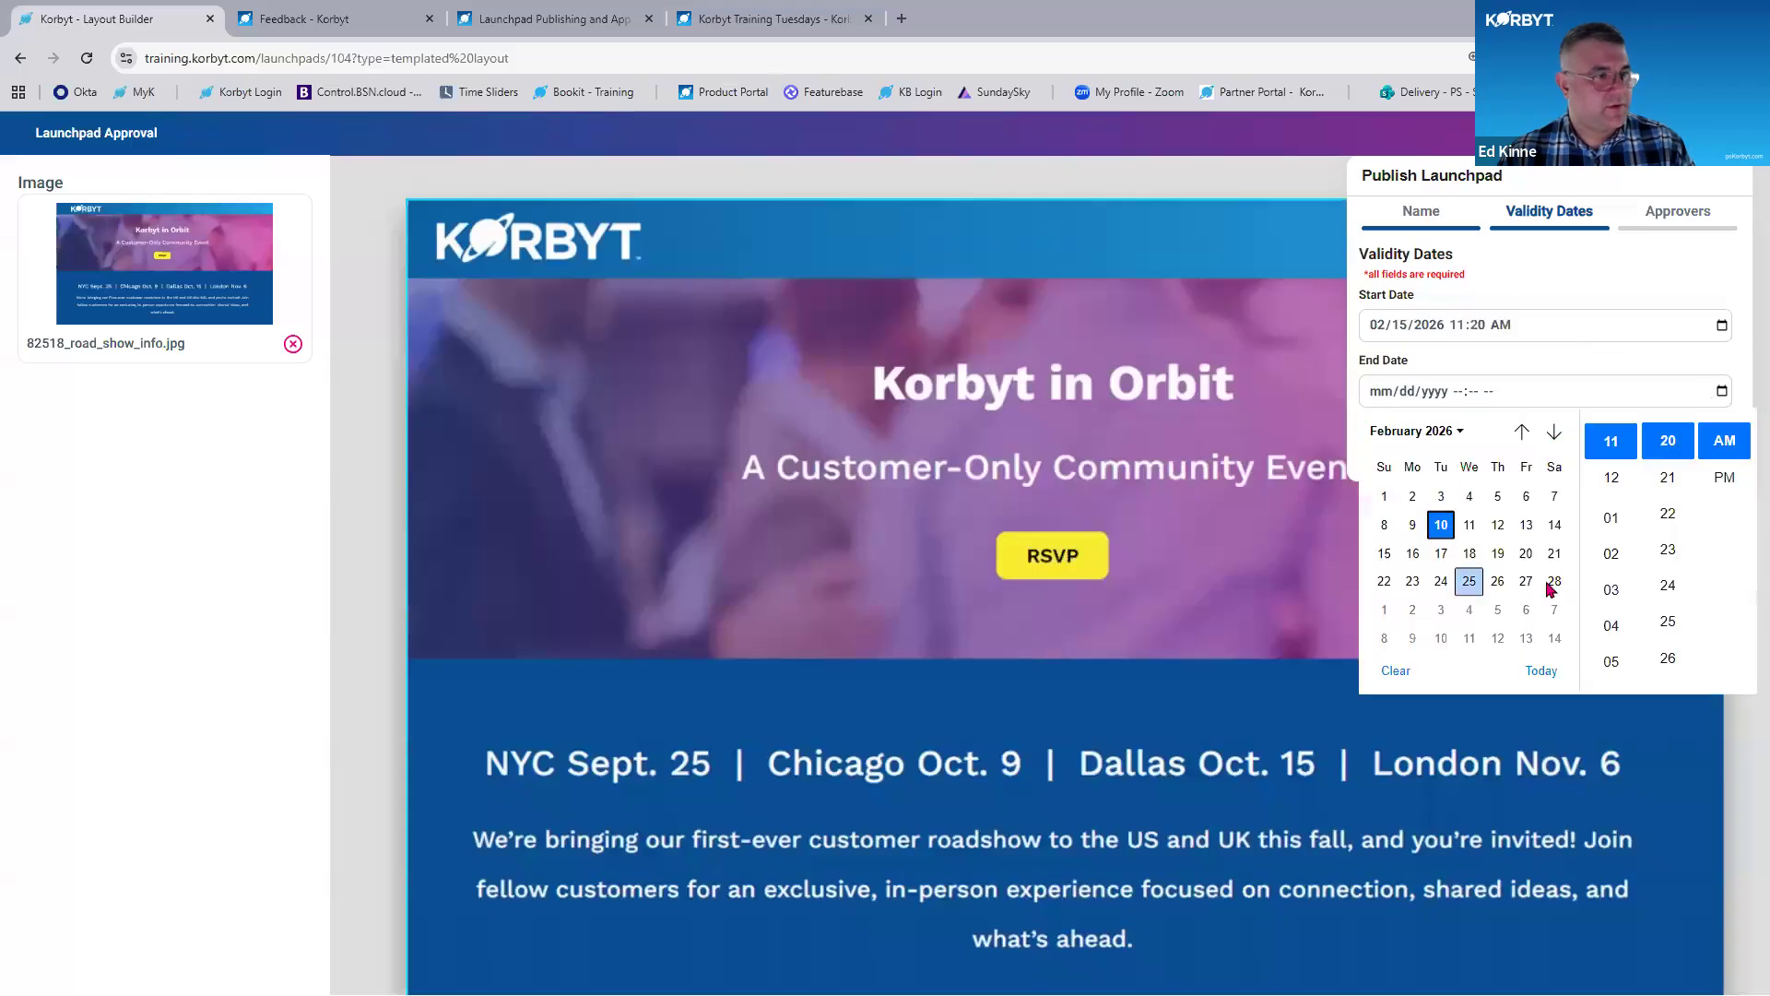
click(1555, 553)
click(1594, 245)
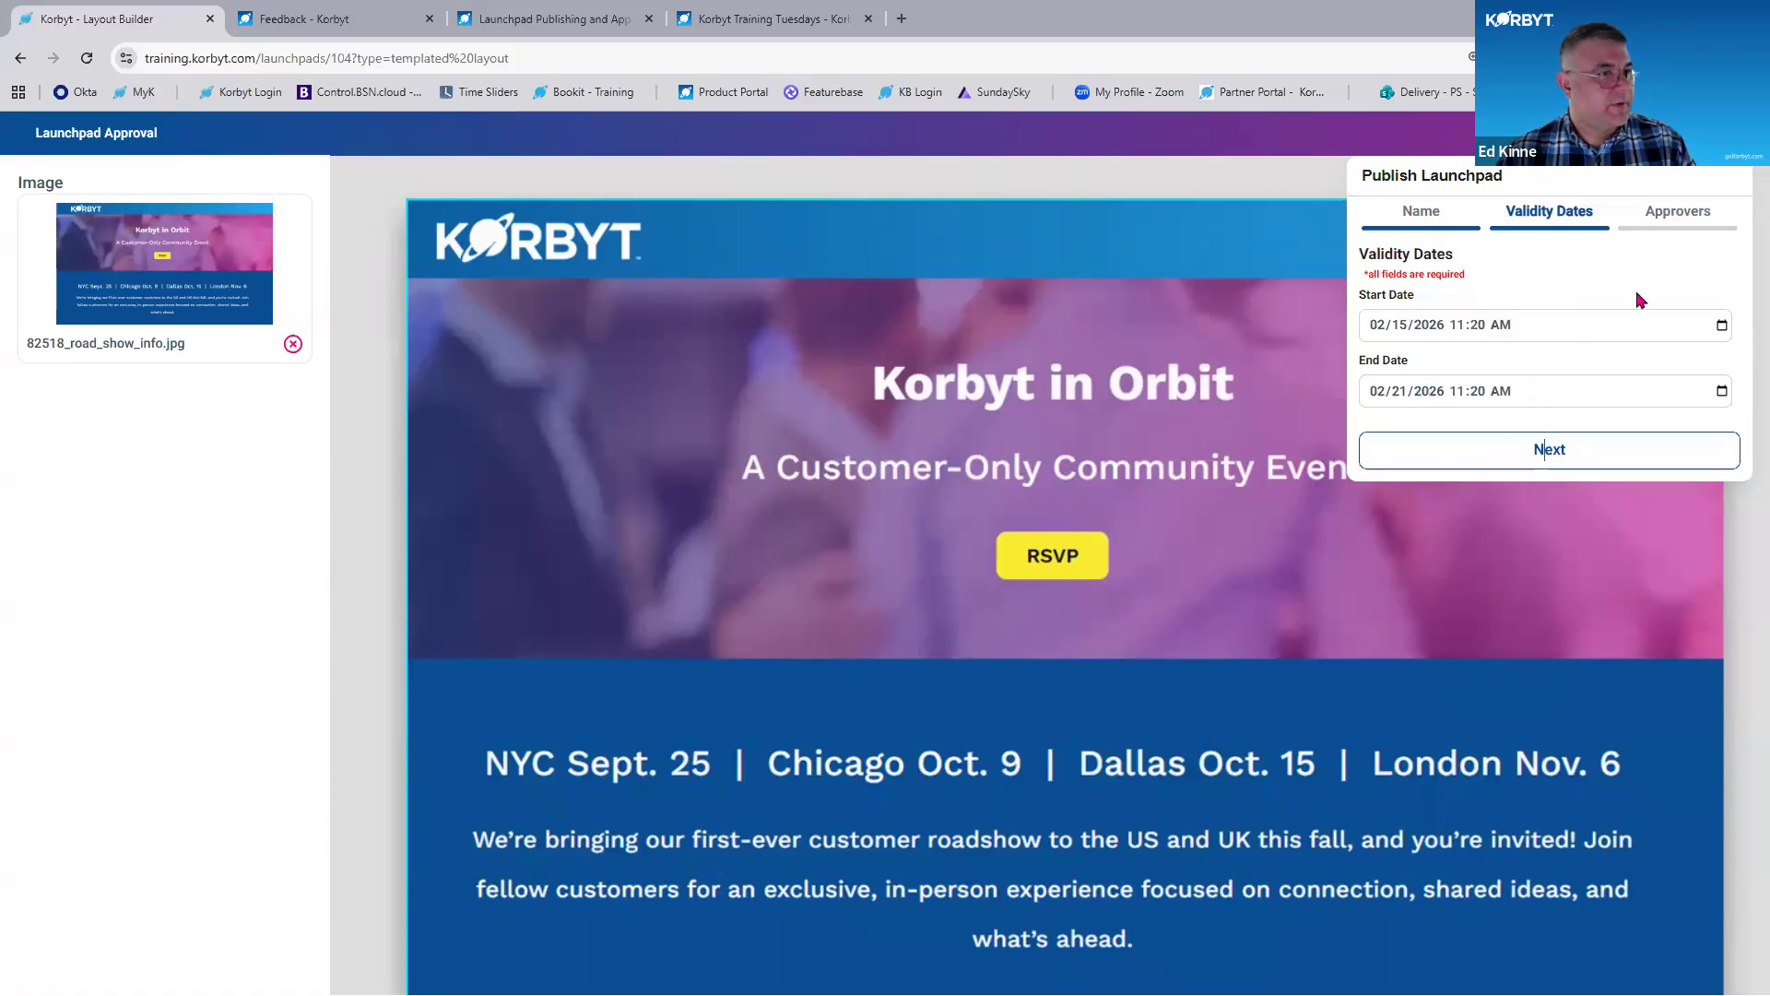
click(1662, 220)
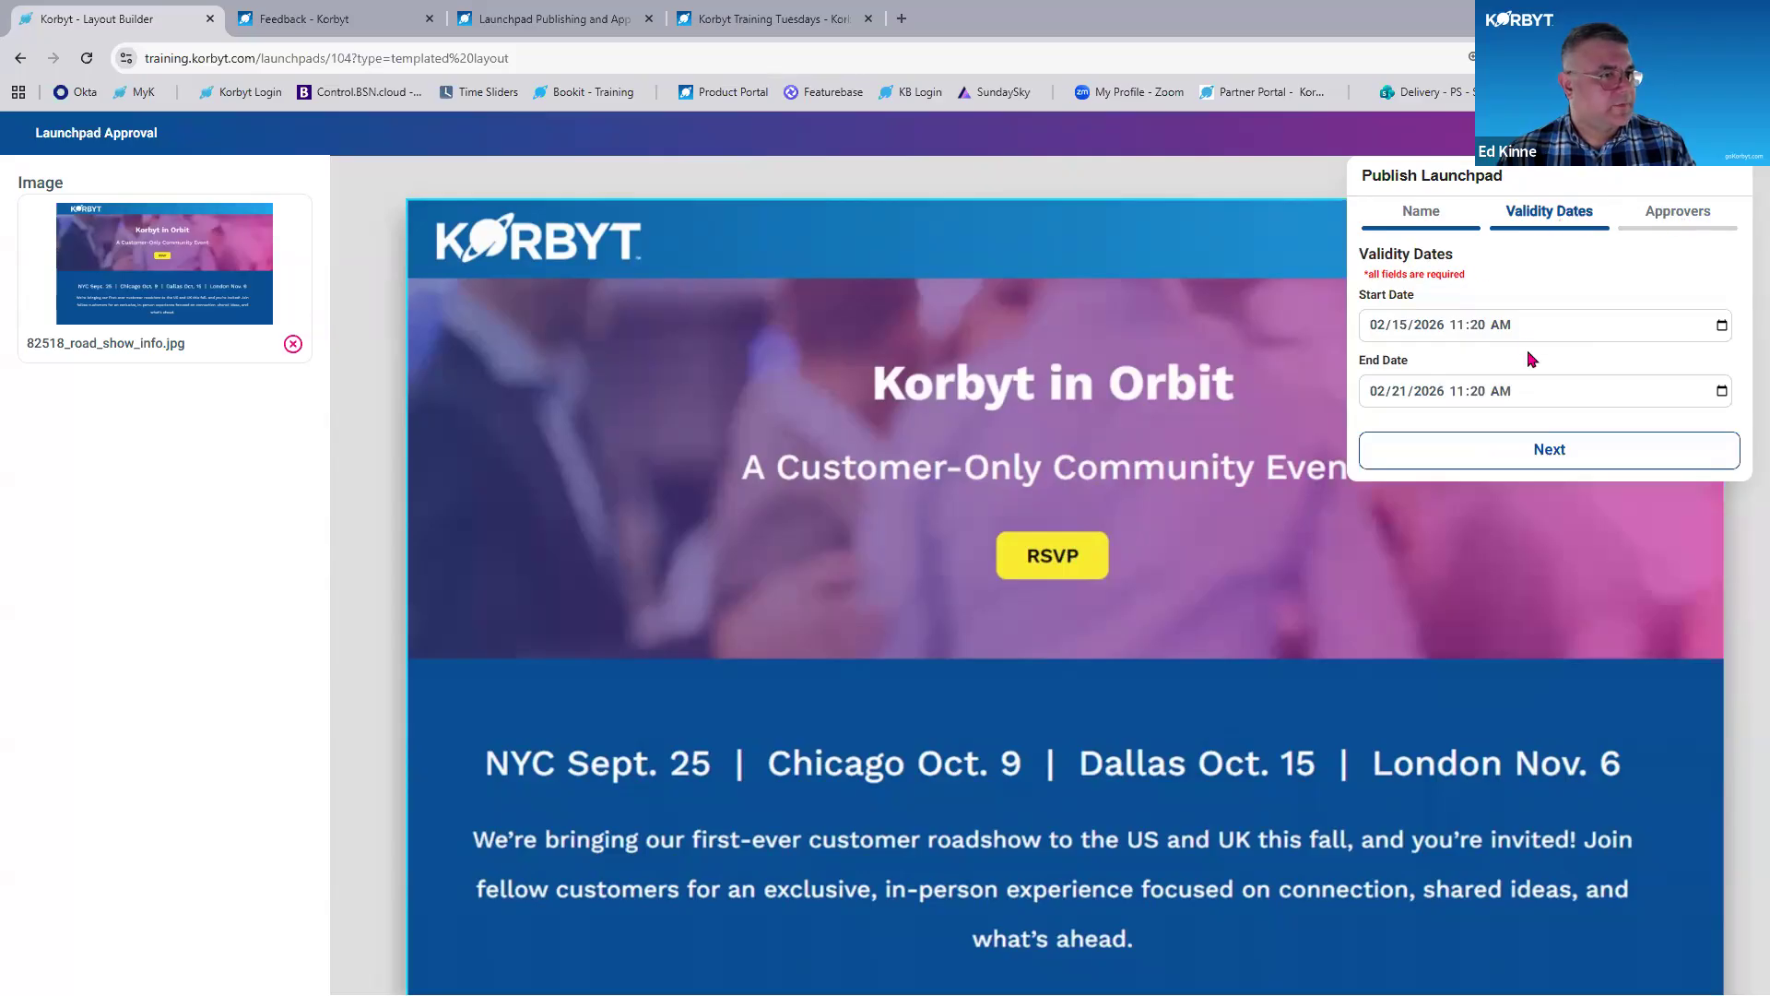
Change the validity dates to start on 02/16/2026 and end on 02/19/2026, both at 11:20 AM.
click(1721, 392)
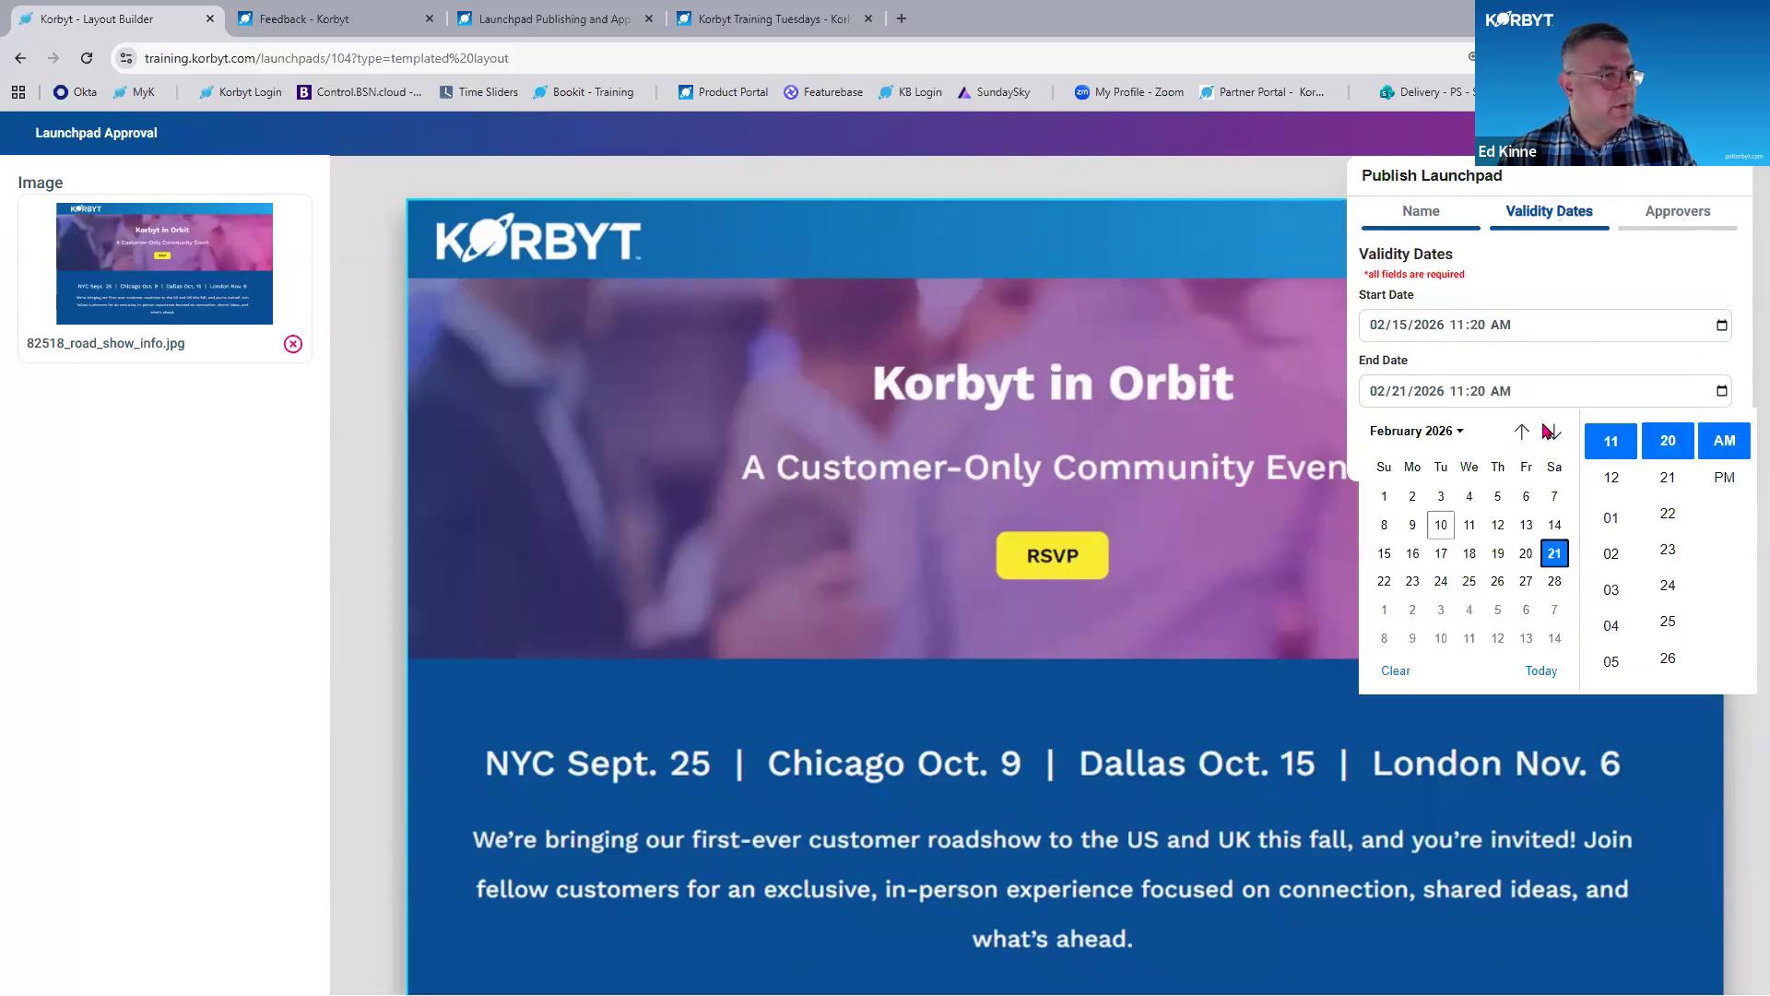
click(1524, 553)
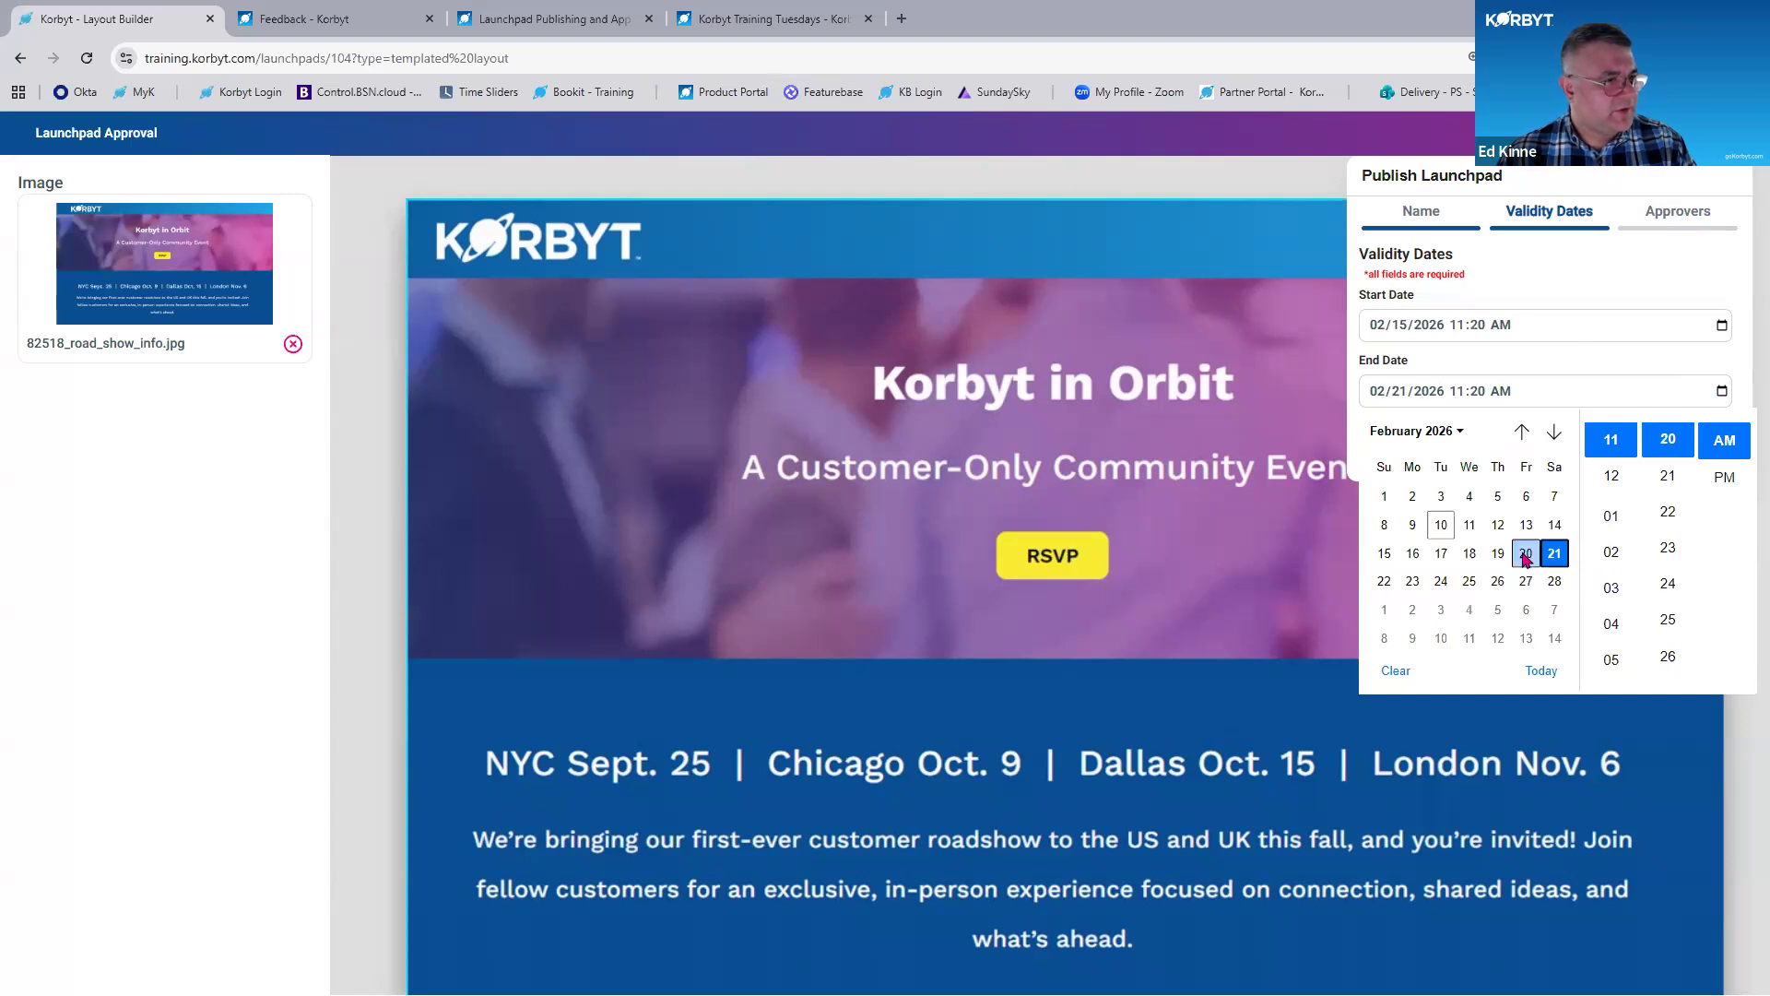
click(1541, 454)
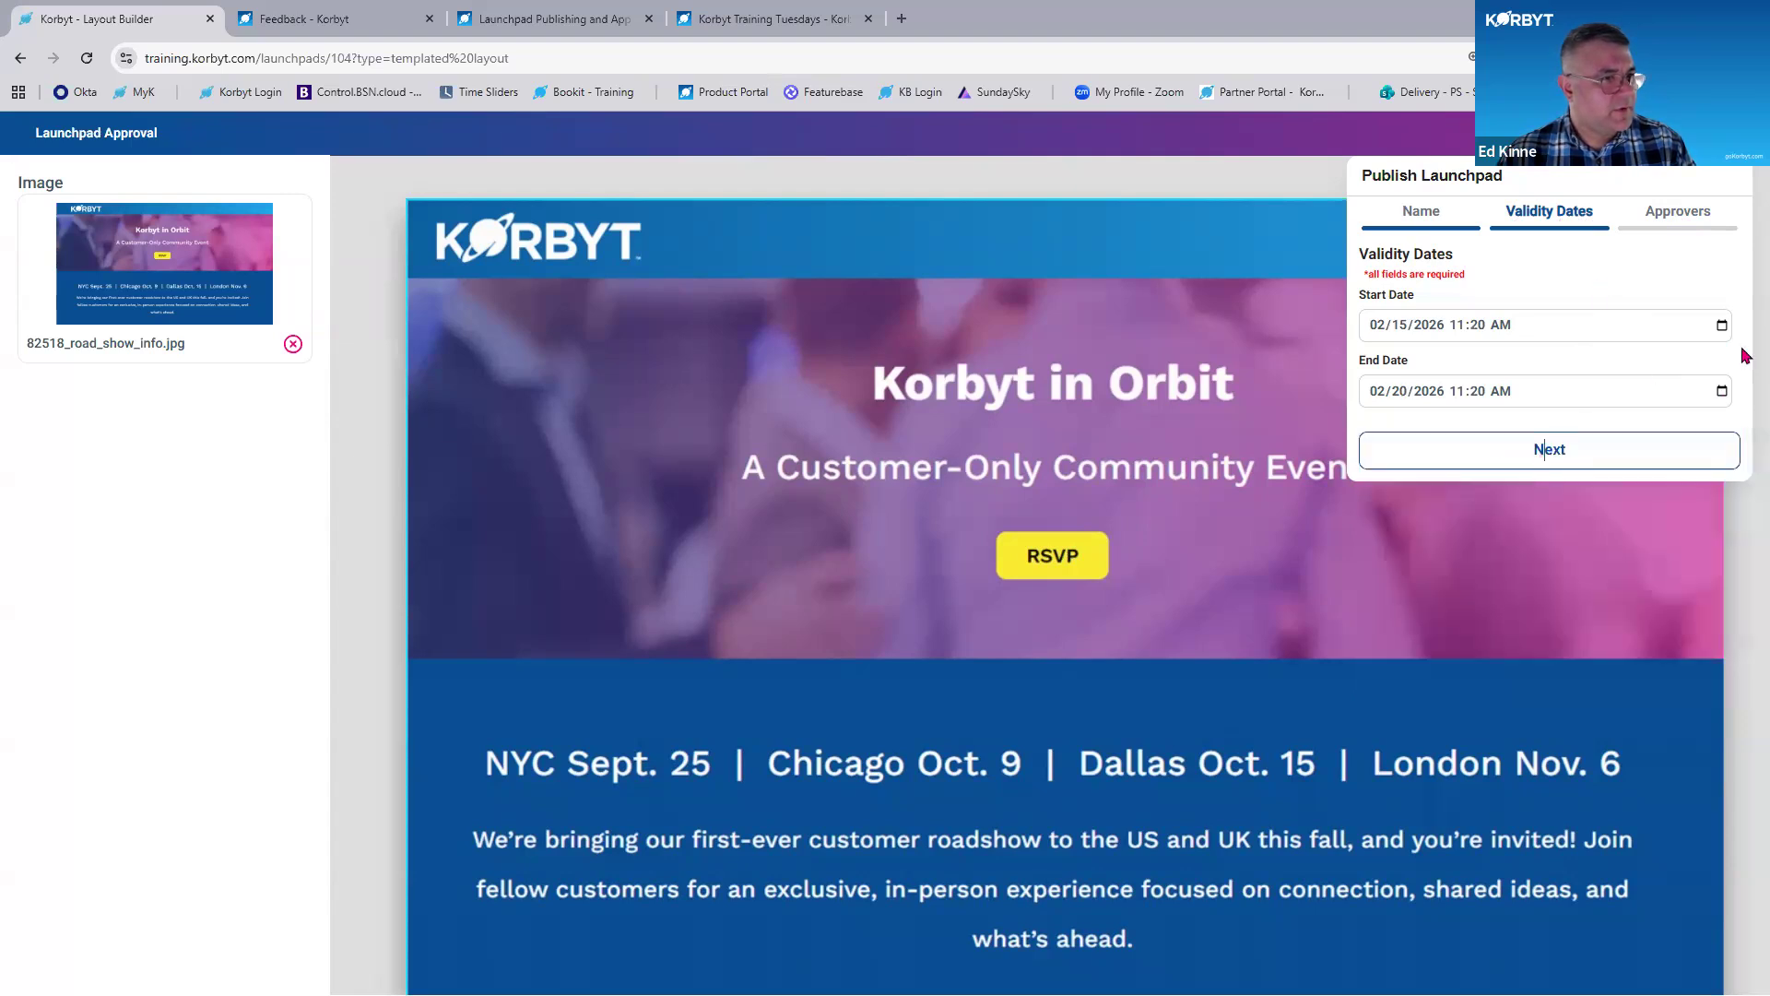
click(1722, 325)
click(1411, 487)
click(1562, 270)
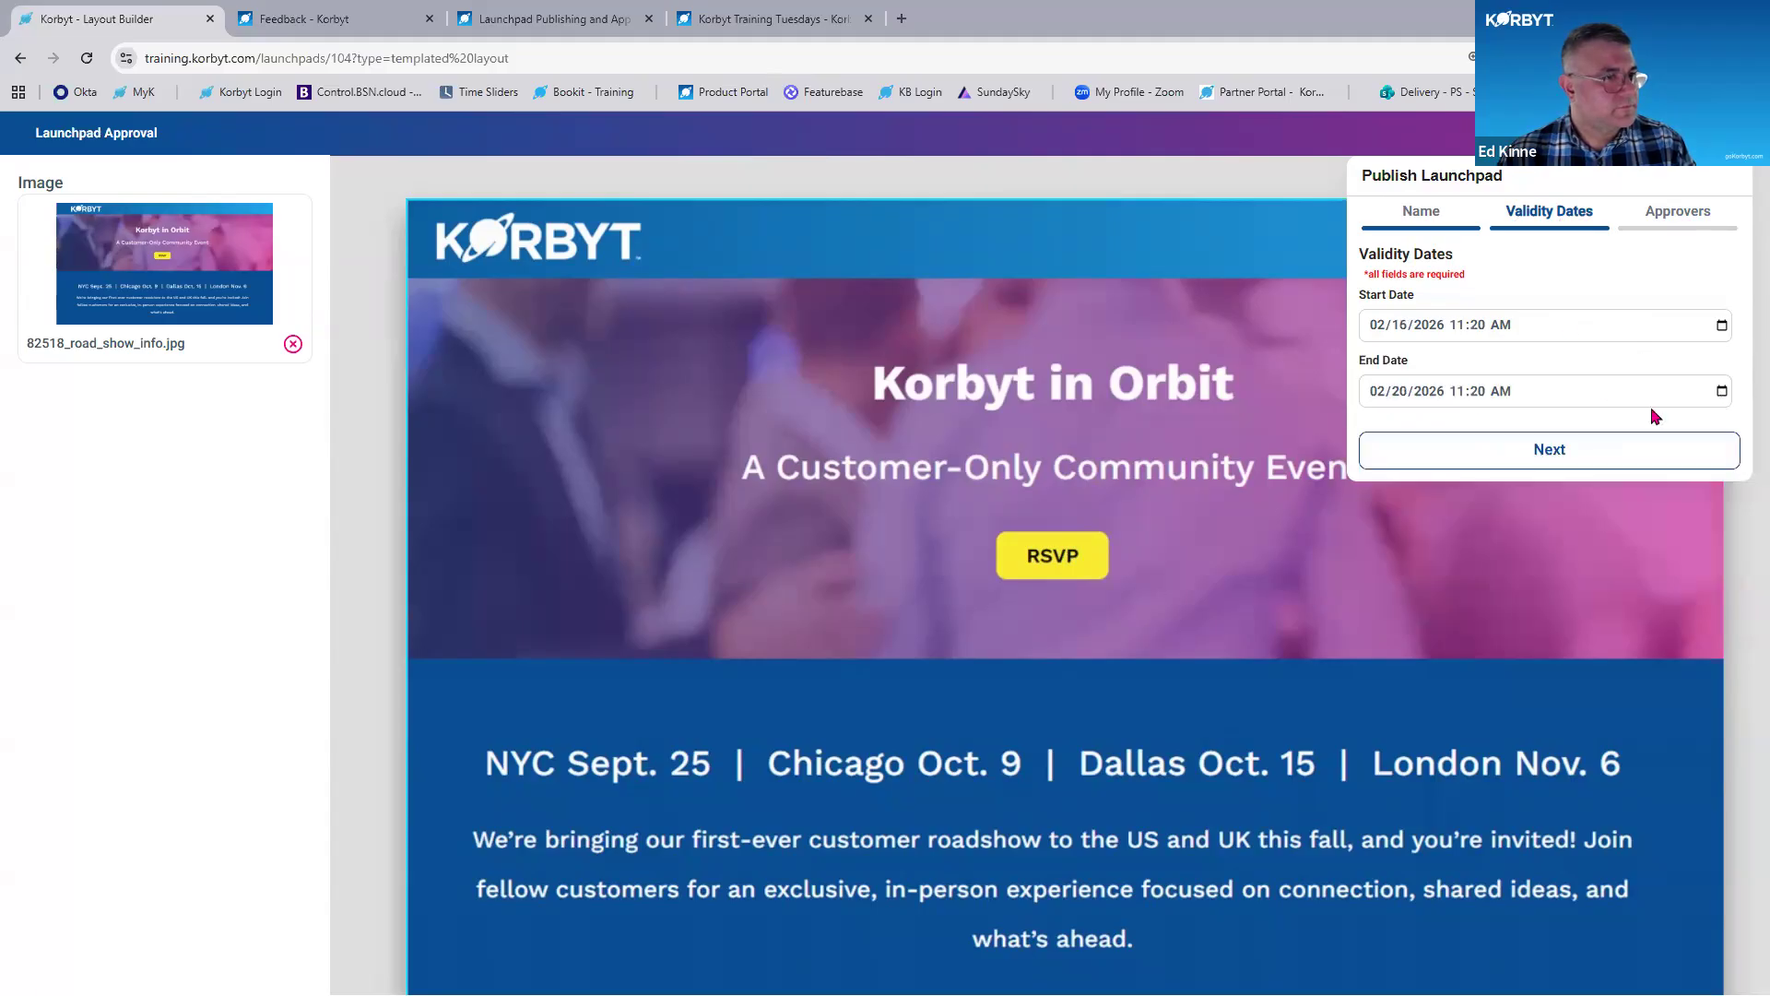
click(1722, 391)
click(1494, 554)
click(1456, 254)
Rename the launchpad as Launchpad Approval Examples.
click(1440, 215)
click(1512, 287)
text(Example)
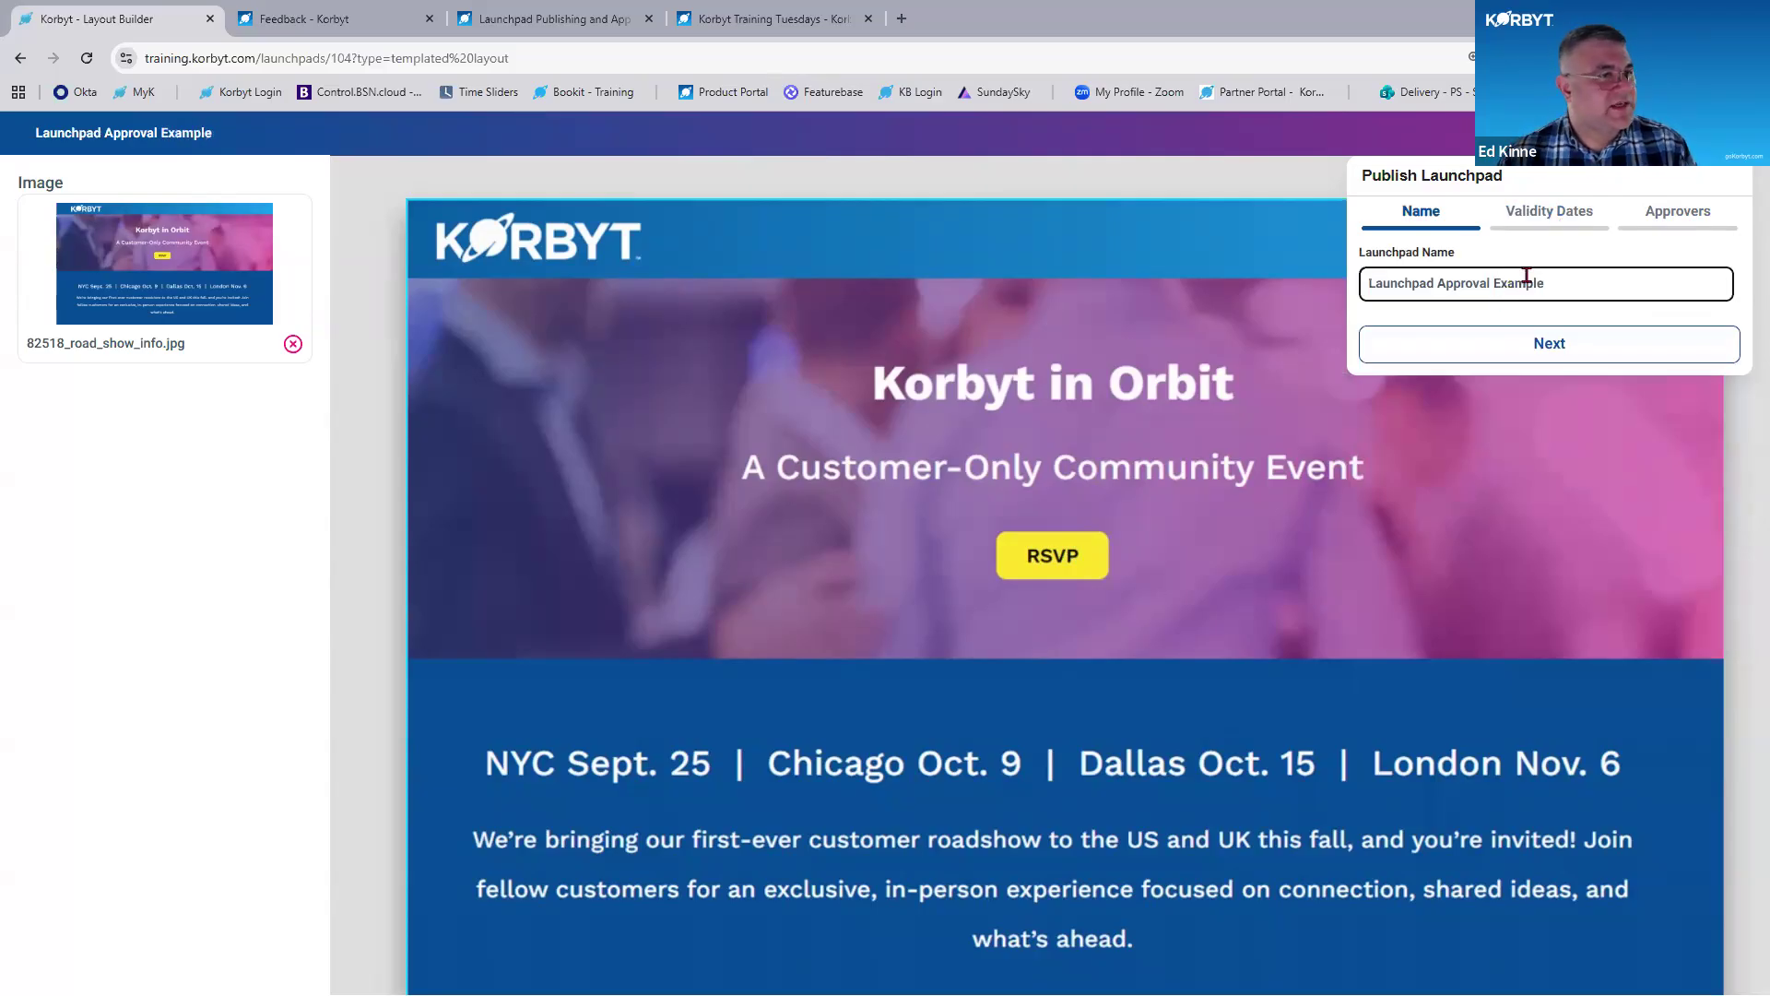
text(s)
Set the launchpad's validity dates to start on 02/09/2026 and end on 02/13/2026, both at 11:20 AM.
click(1545, 214)
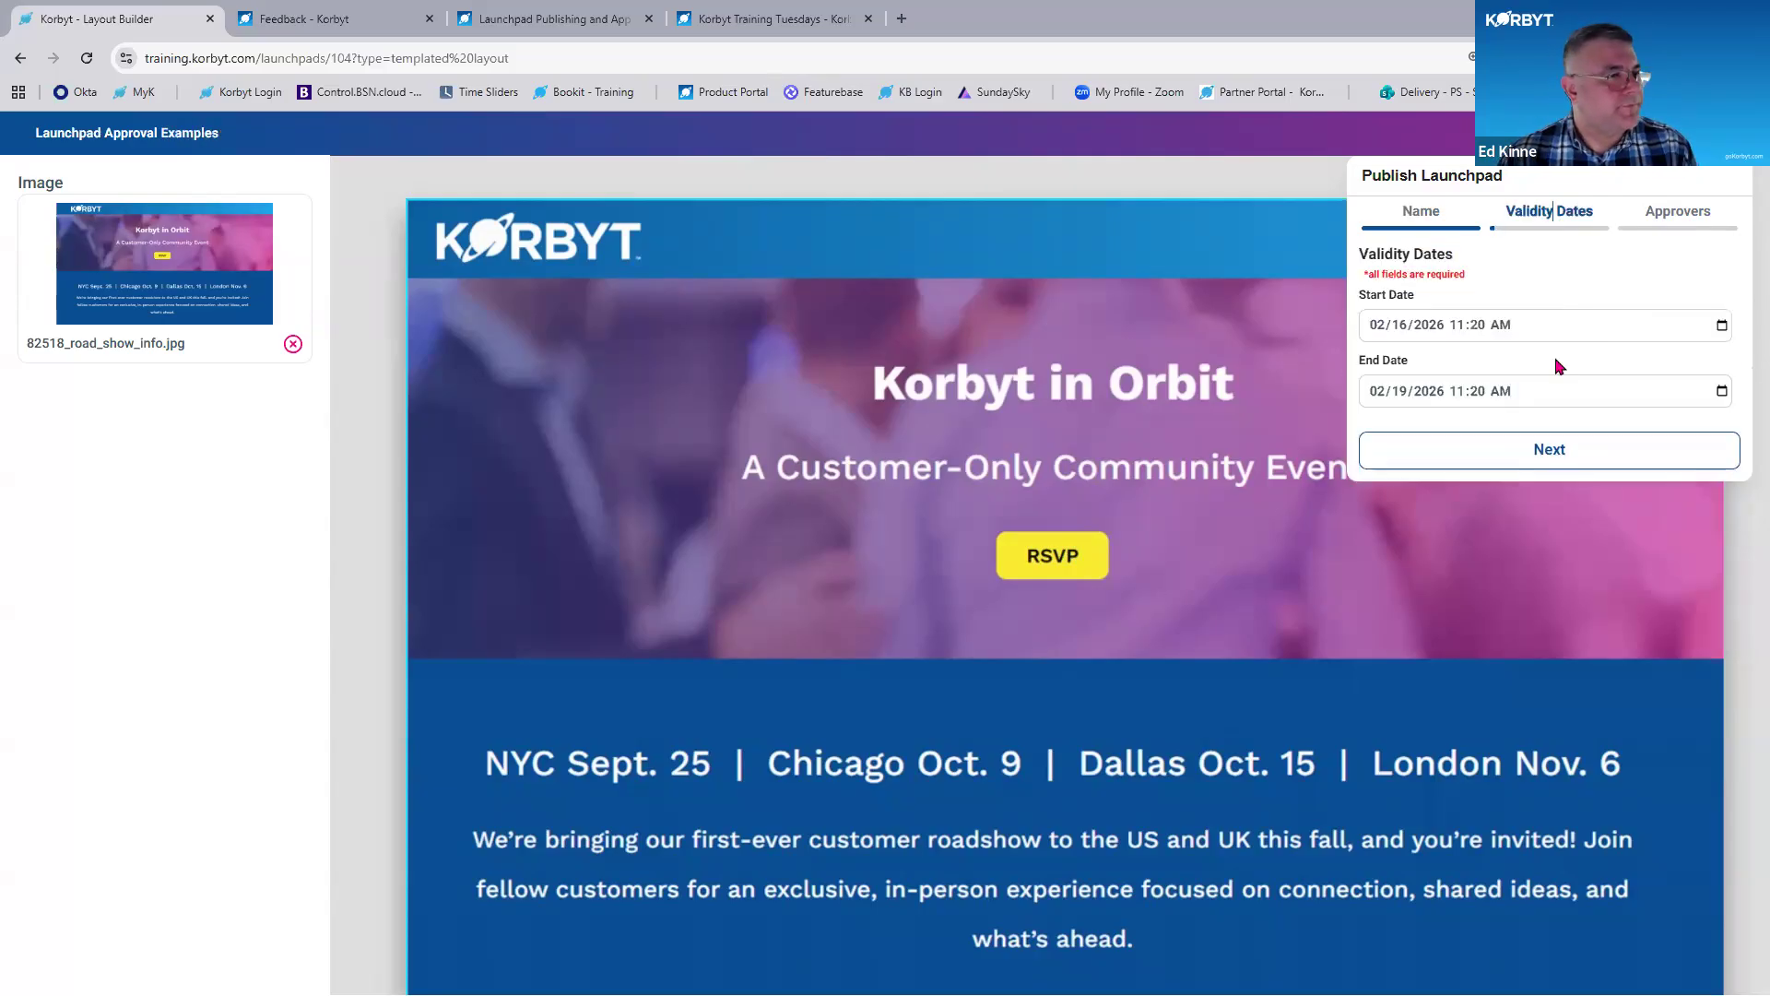
click(1720, 326)
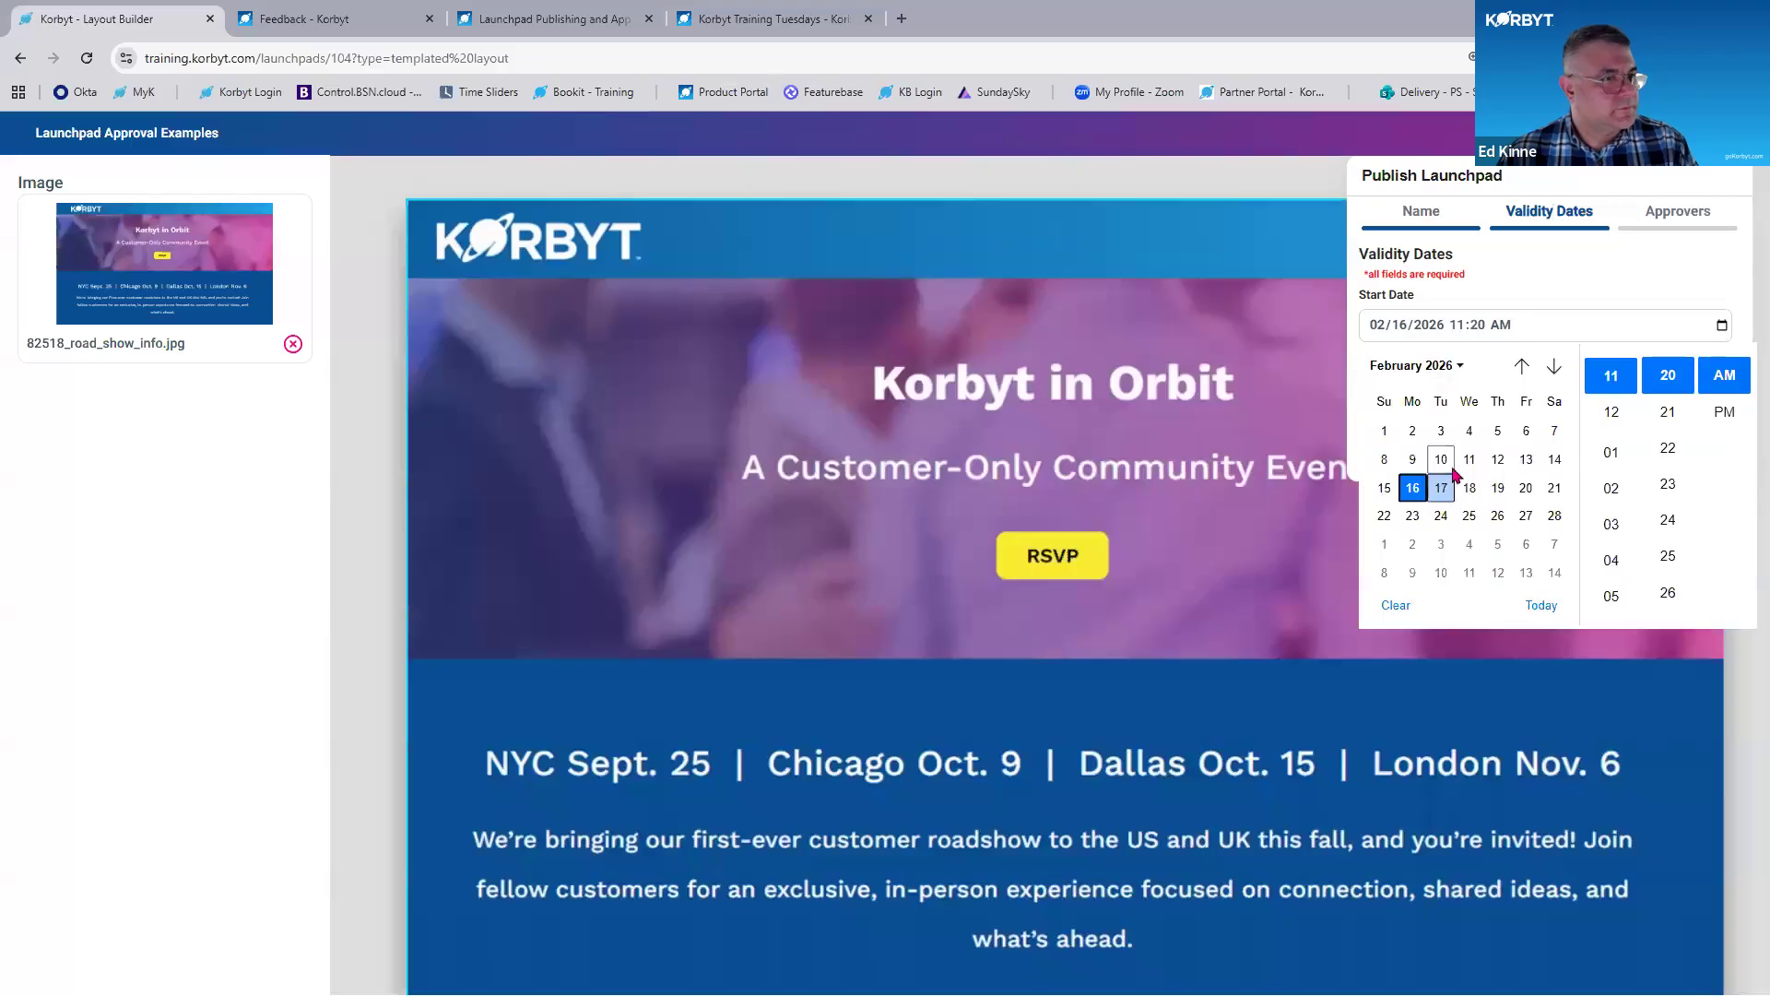
click(1412, 459)
click(1572, 282)
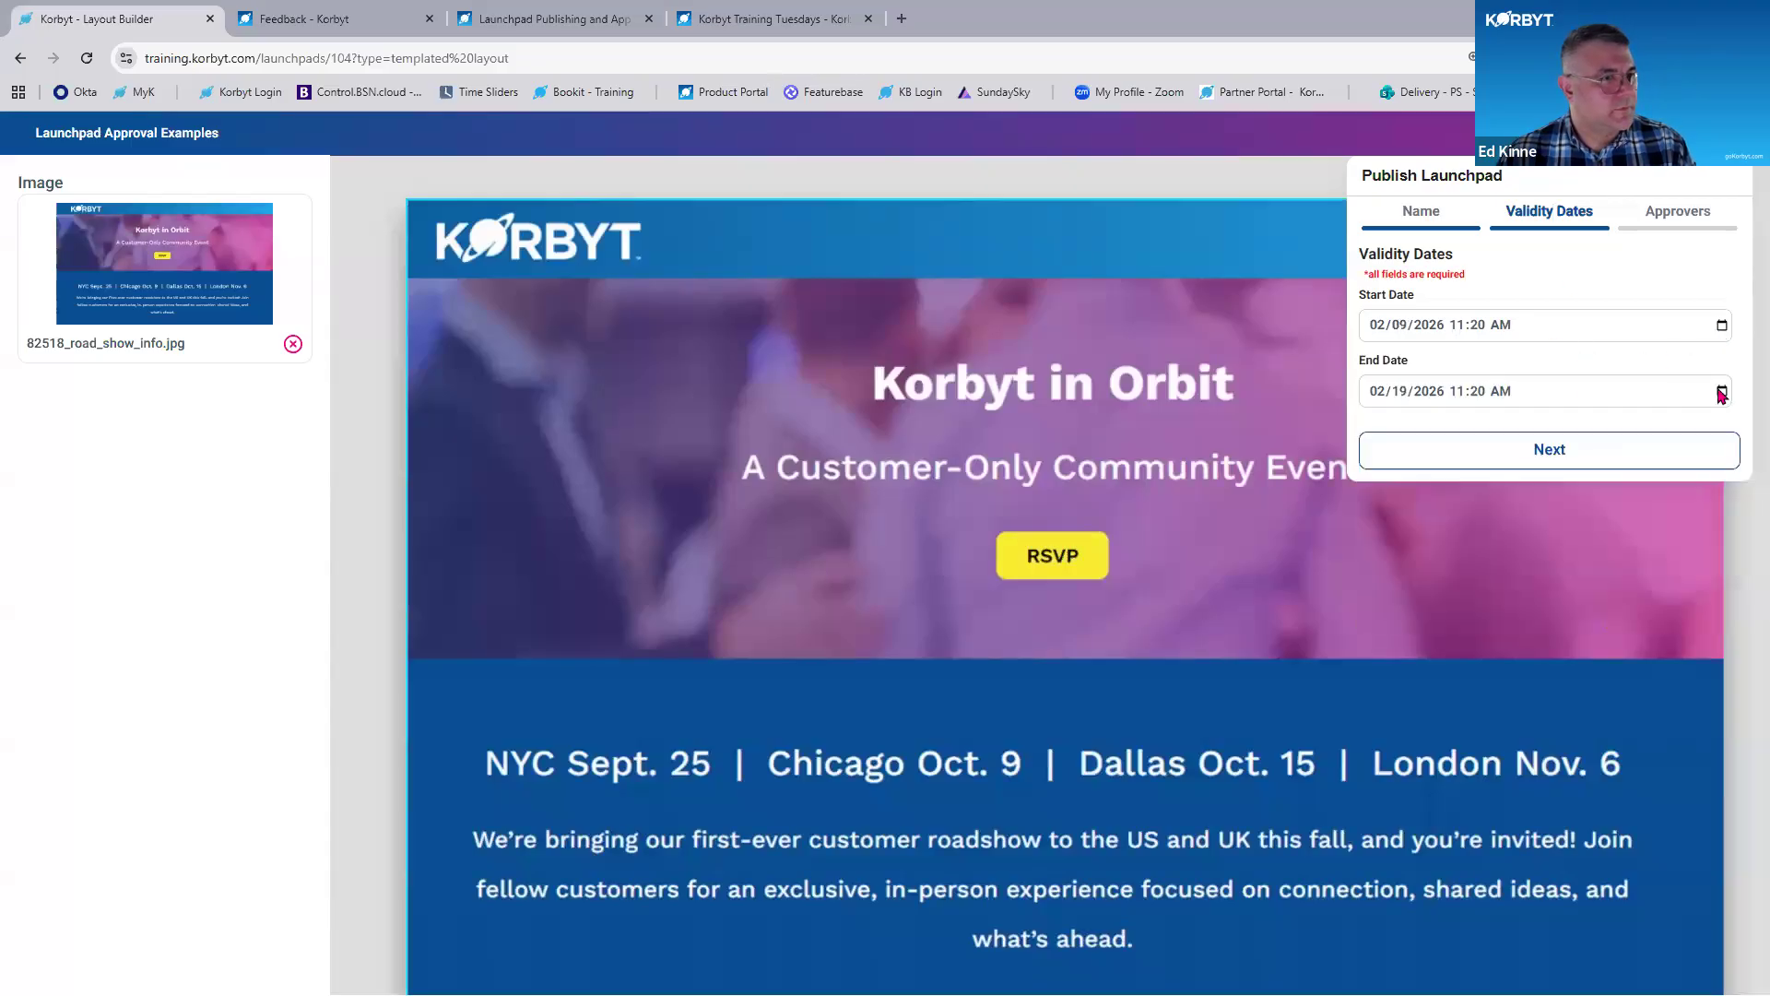
click(1721, 391)
click(1526, 520)
click(1593, 251)
click(1555, 223)
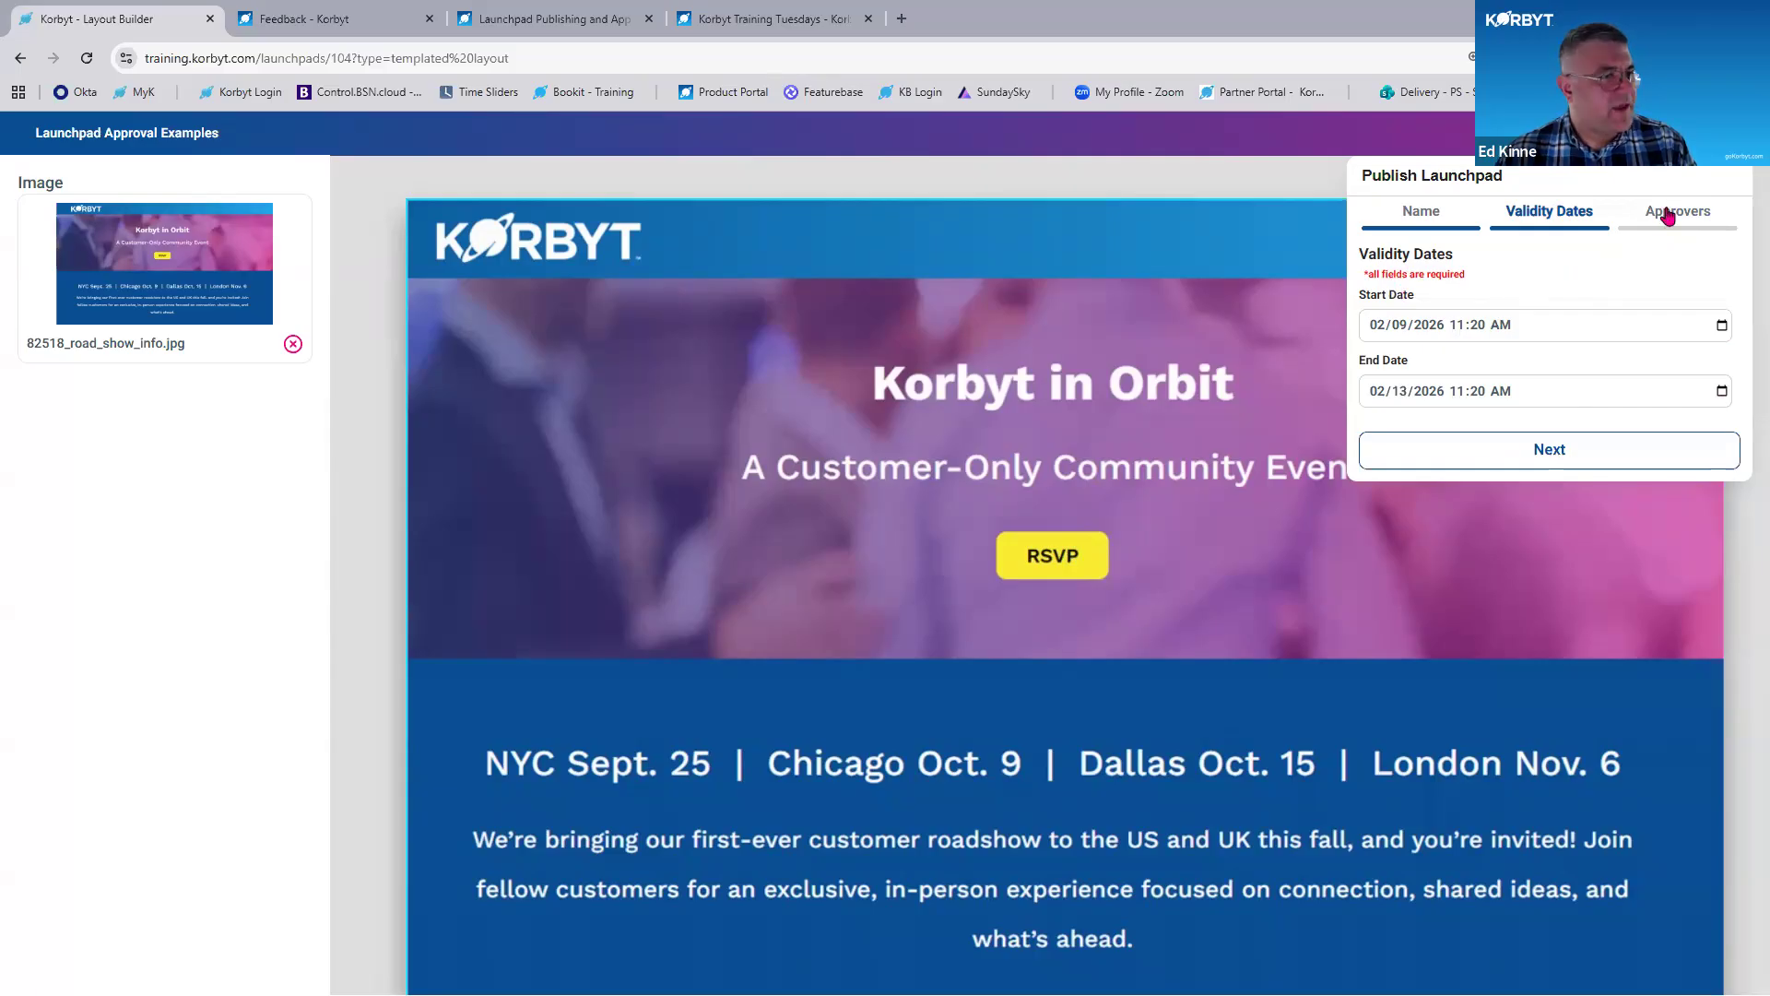
Try again to publish the launchpad and reach the selection of its approvers.
click(1676, 133)
click(1676, 134)
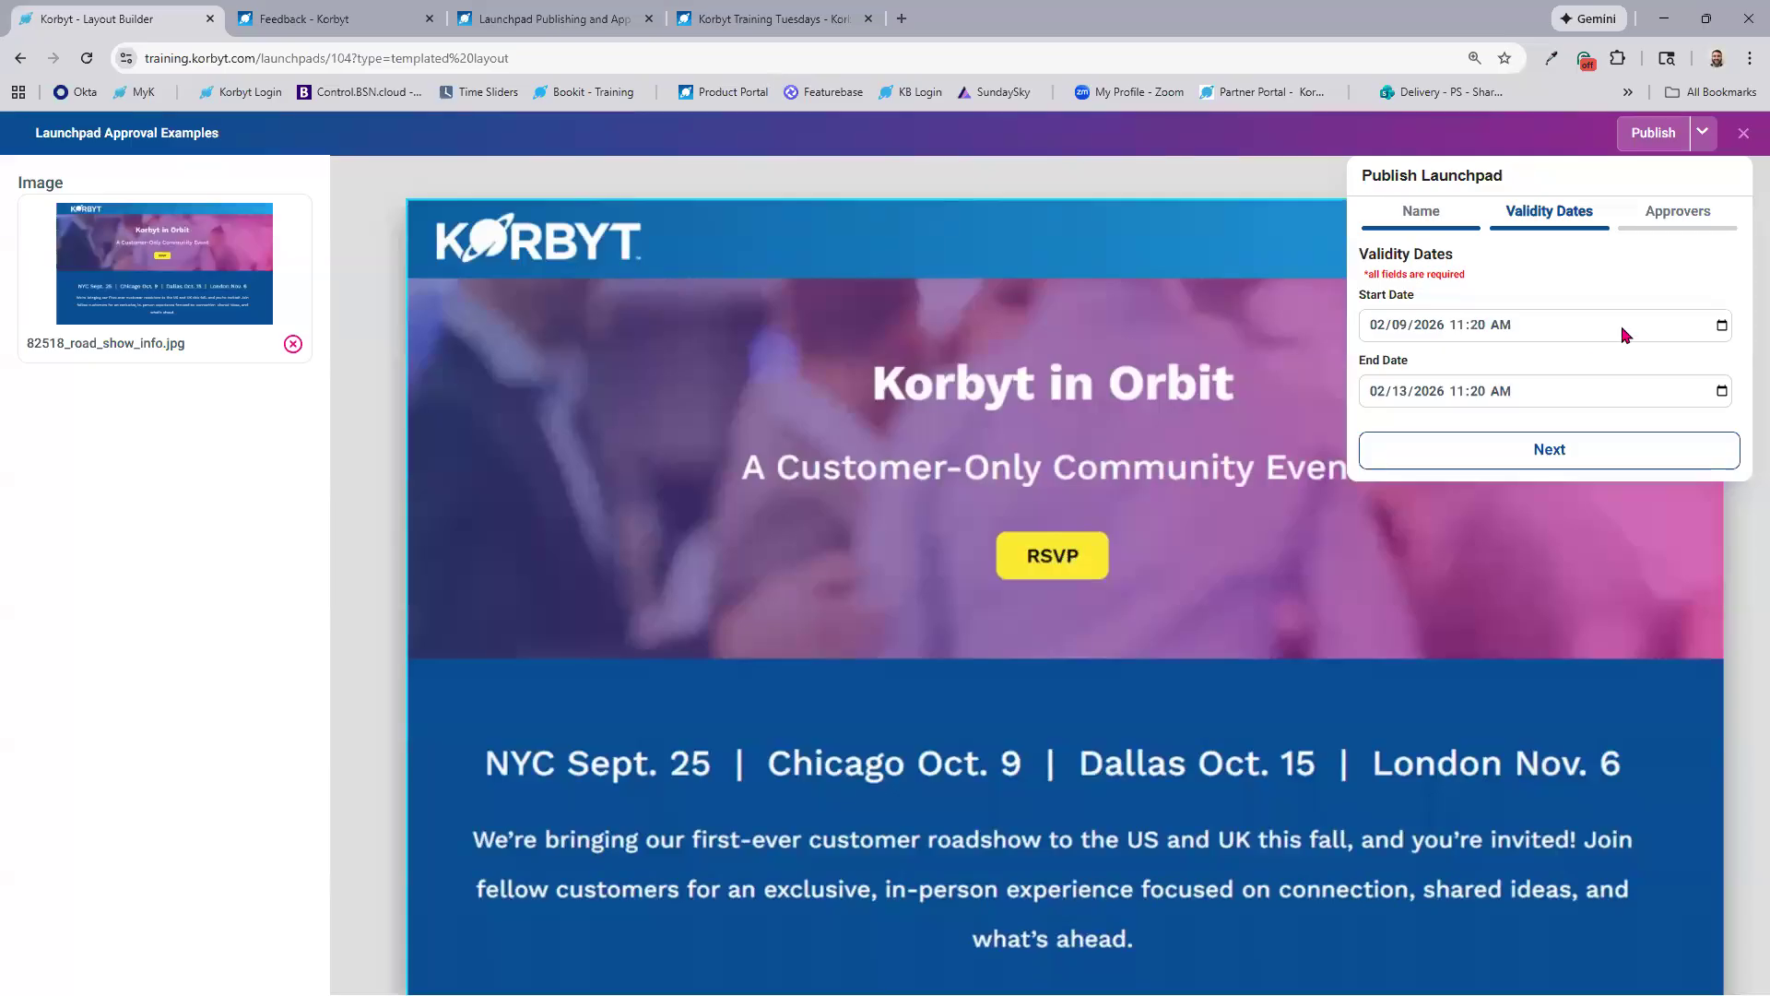
double_click(1675, 222)
click(1680, 245)
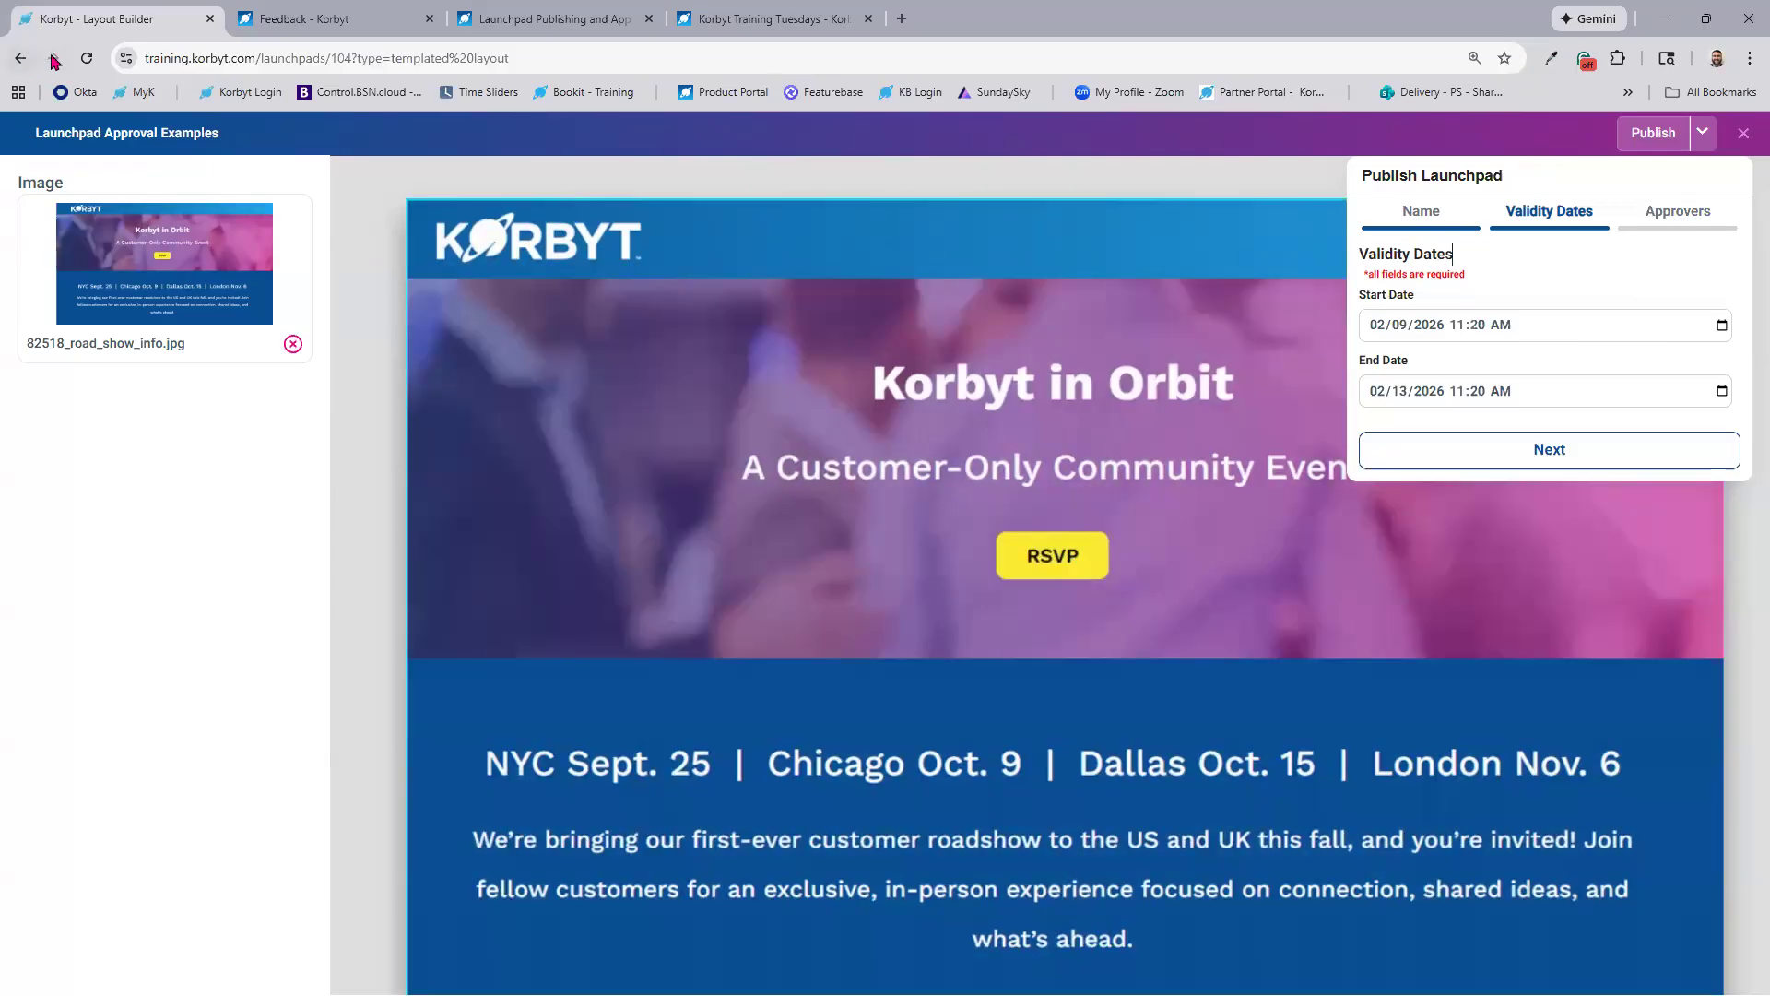
Leave the launchpad without publishing and switch to the tenant administrator account using its saved e-mail and password.
click(23, 60)
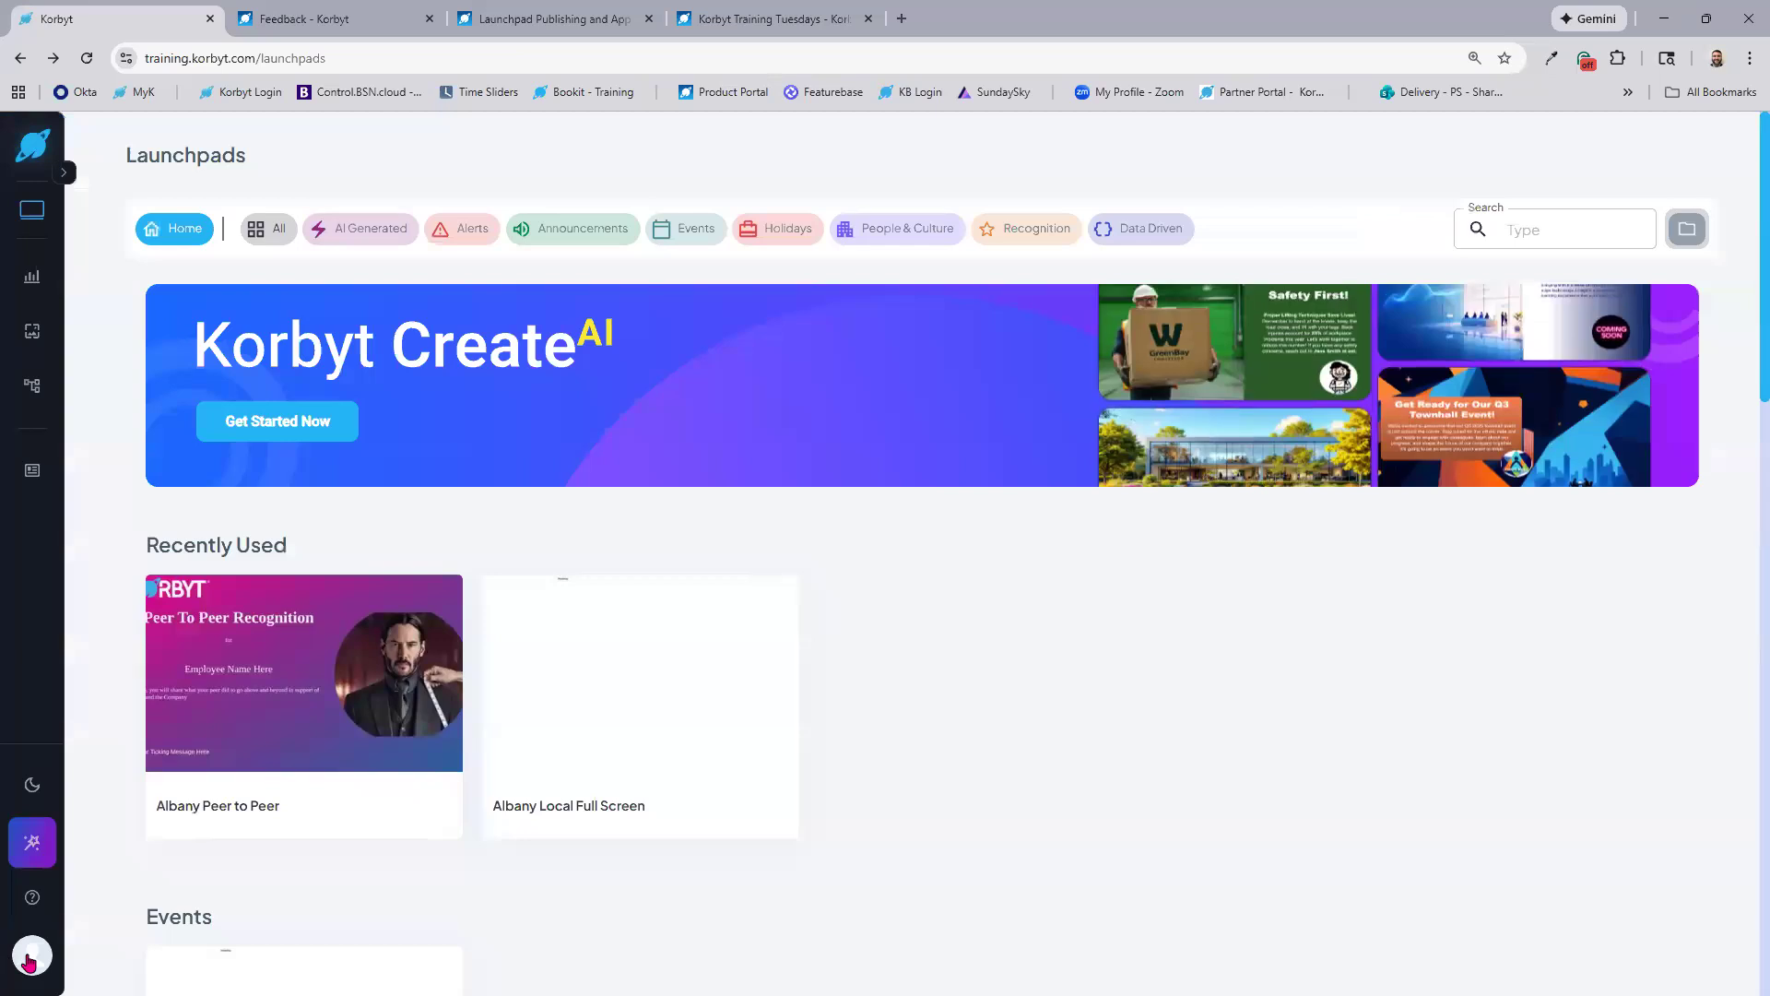
click(27, 955)
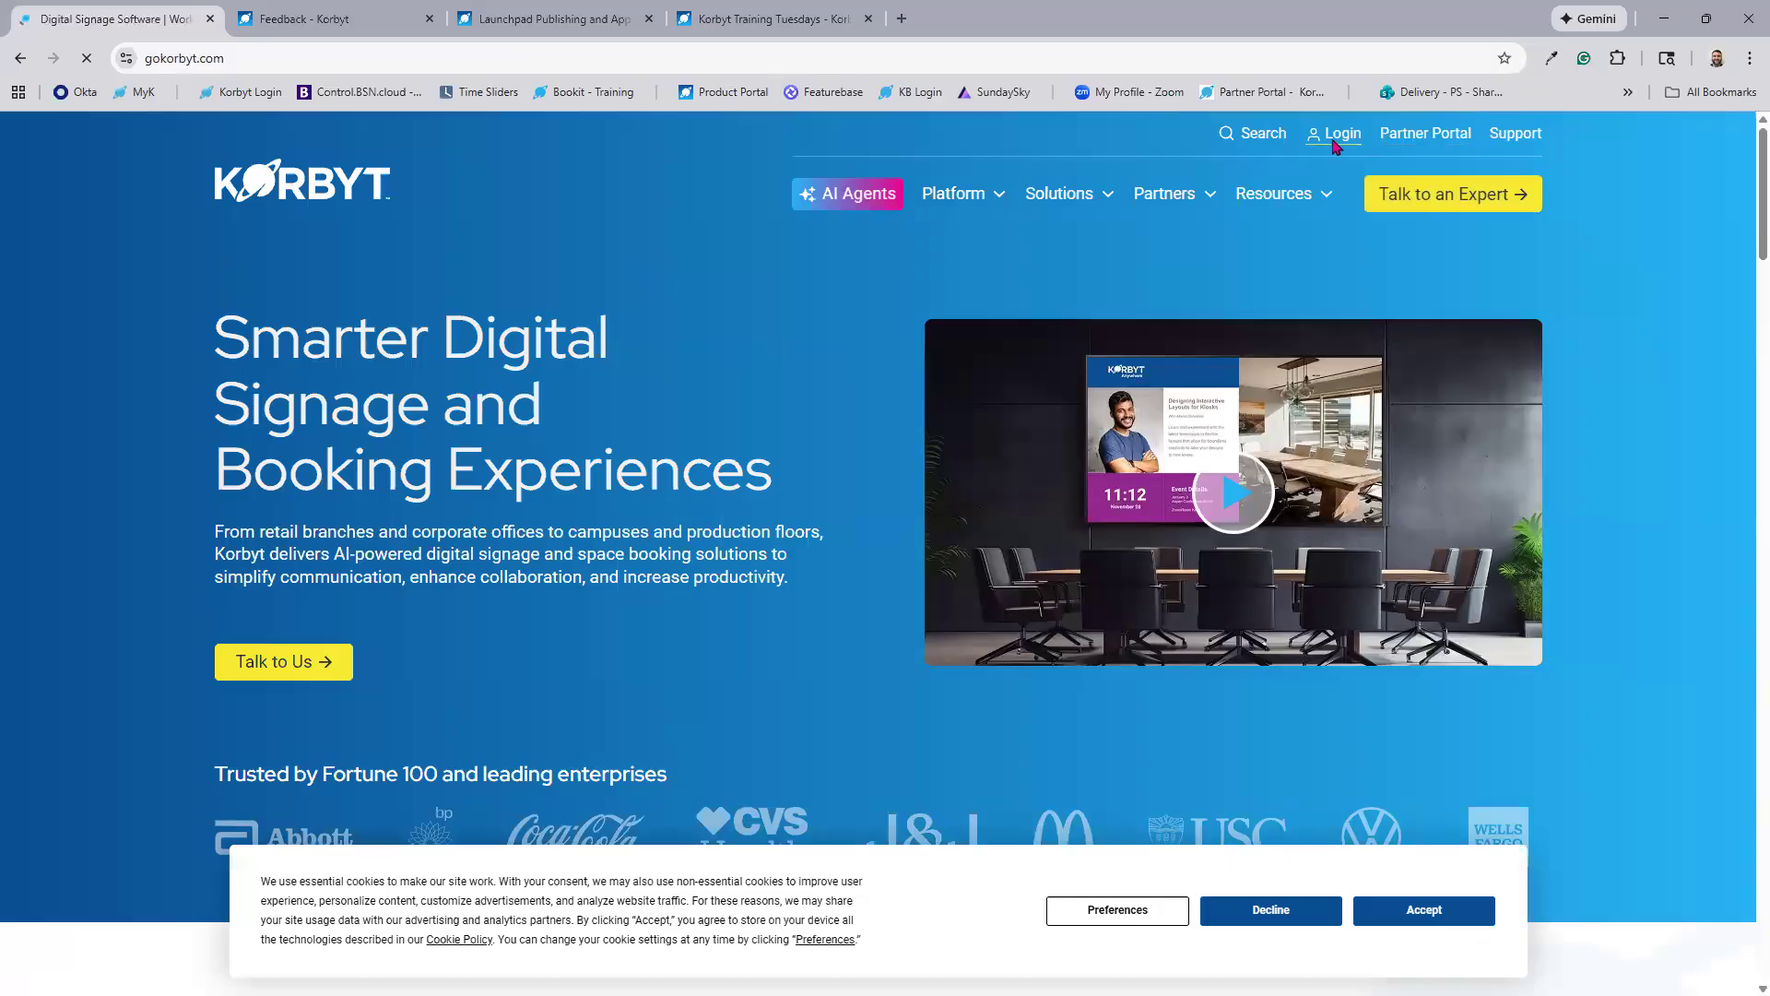
click(1336, 133)
click(1234, 397)
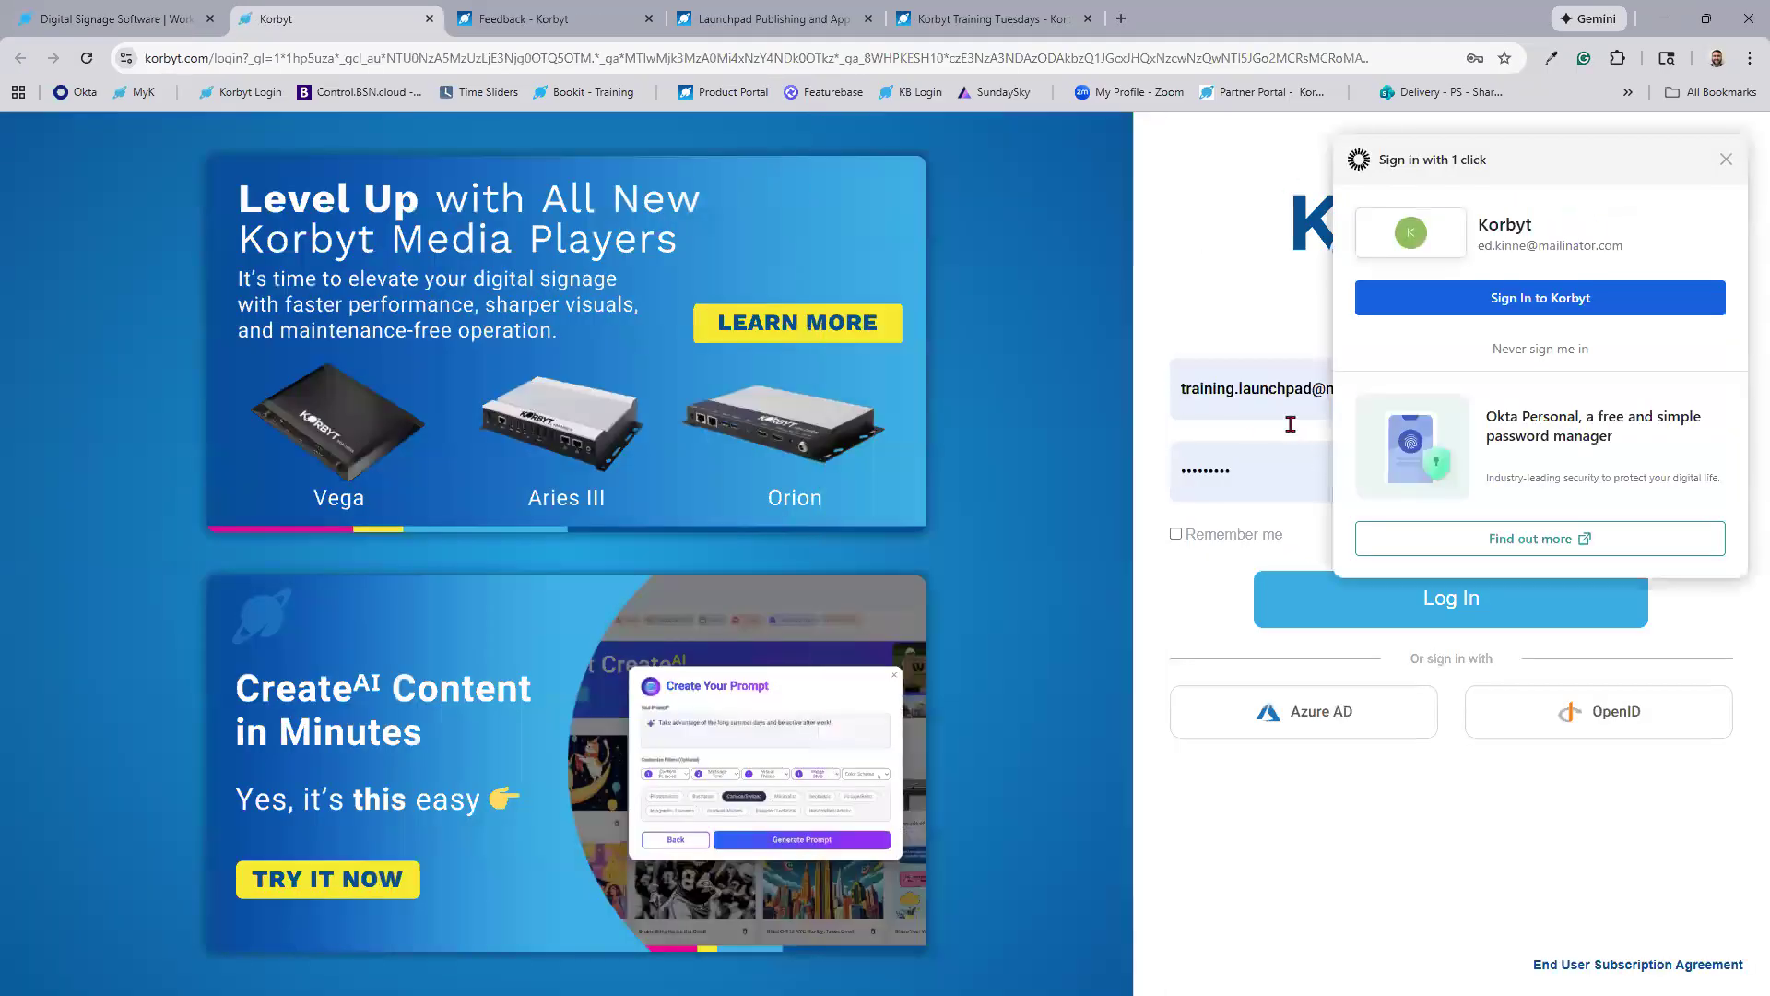
click(1286, 403)
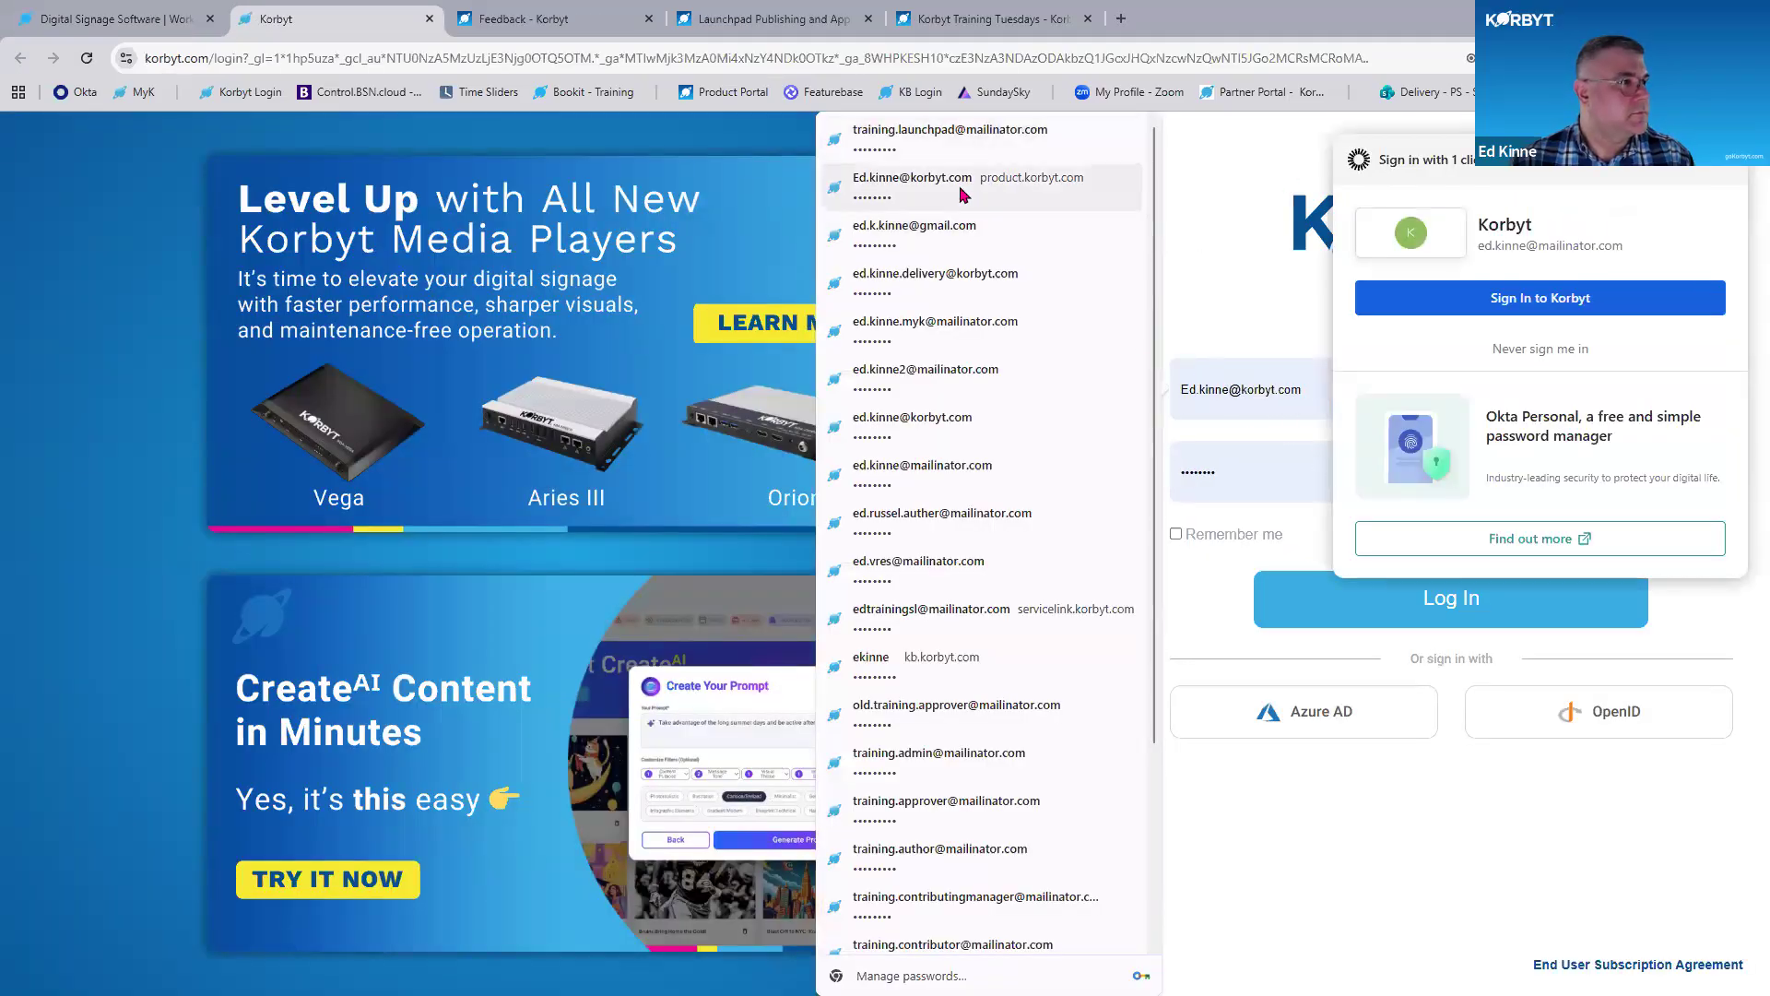
click(954, 227)
click(1340, 613)
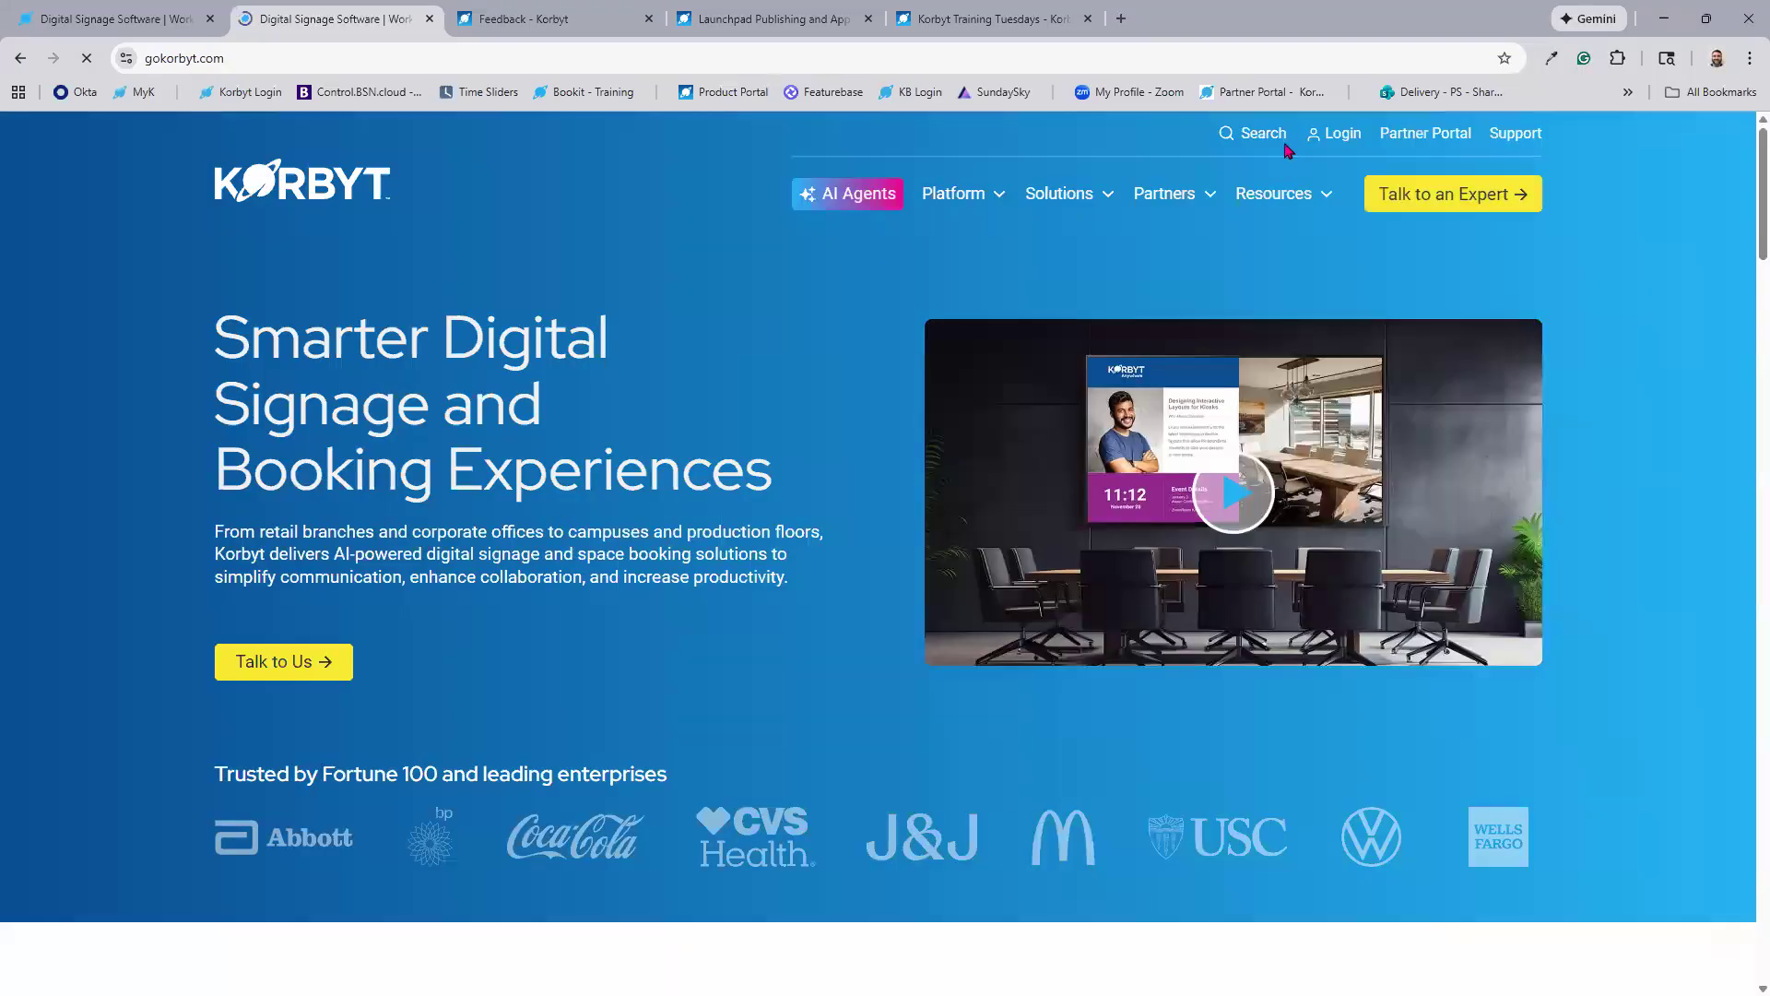
click(1327, 135)
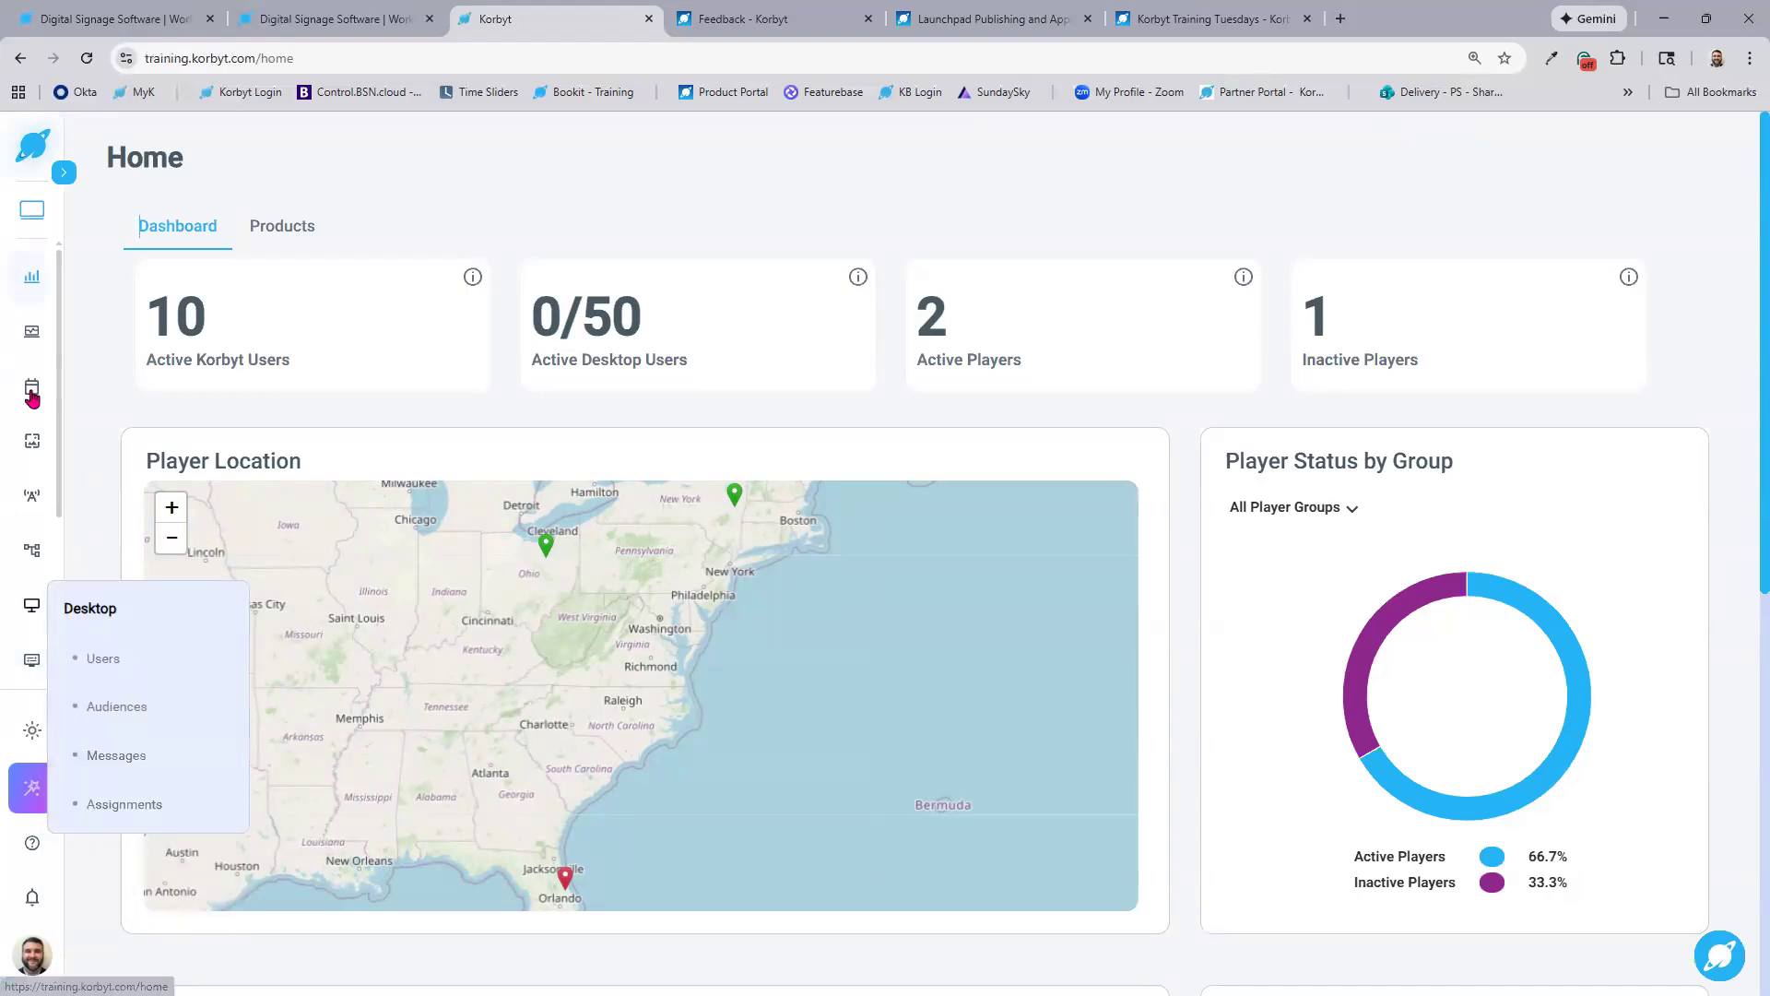
Open the layouts list in folder view and select the Albany Templates folder.
mouse_move(33, 662)
scroll(33, 662, down, 3)
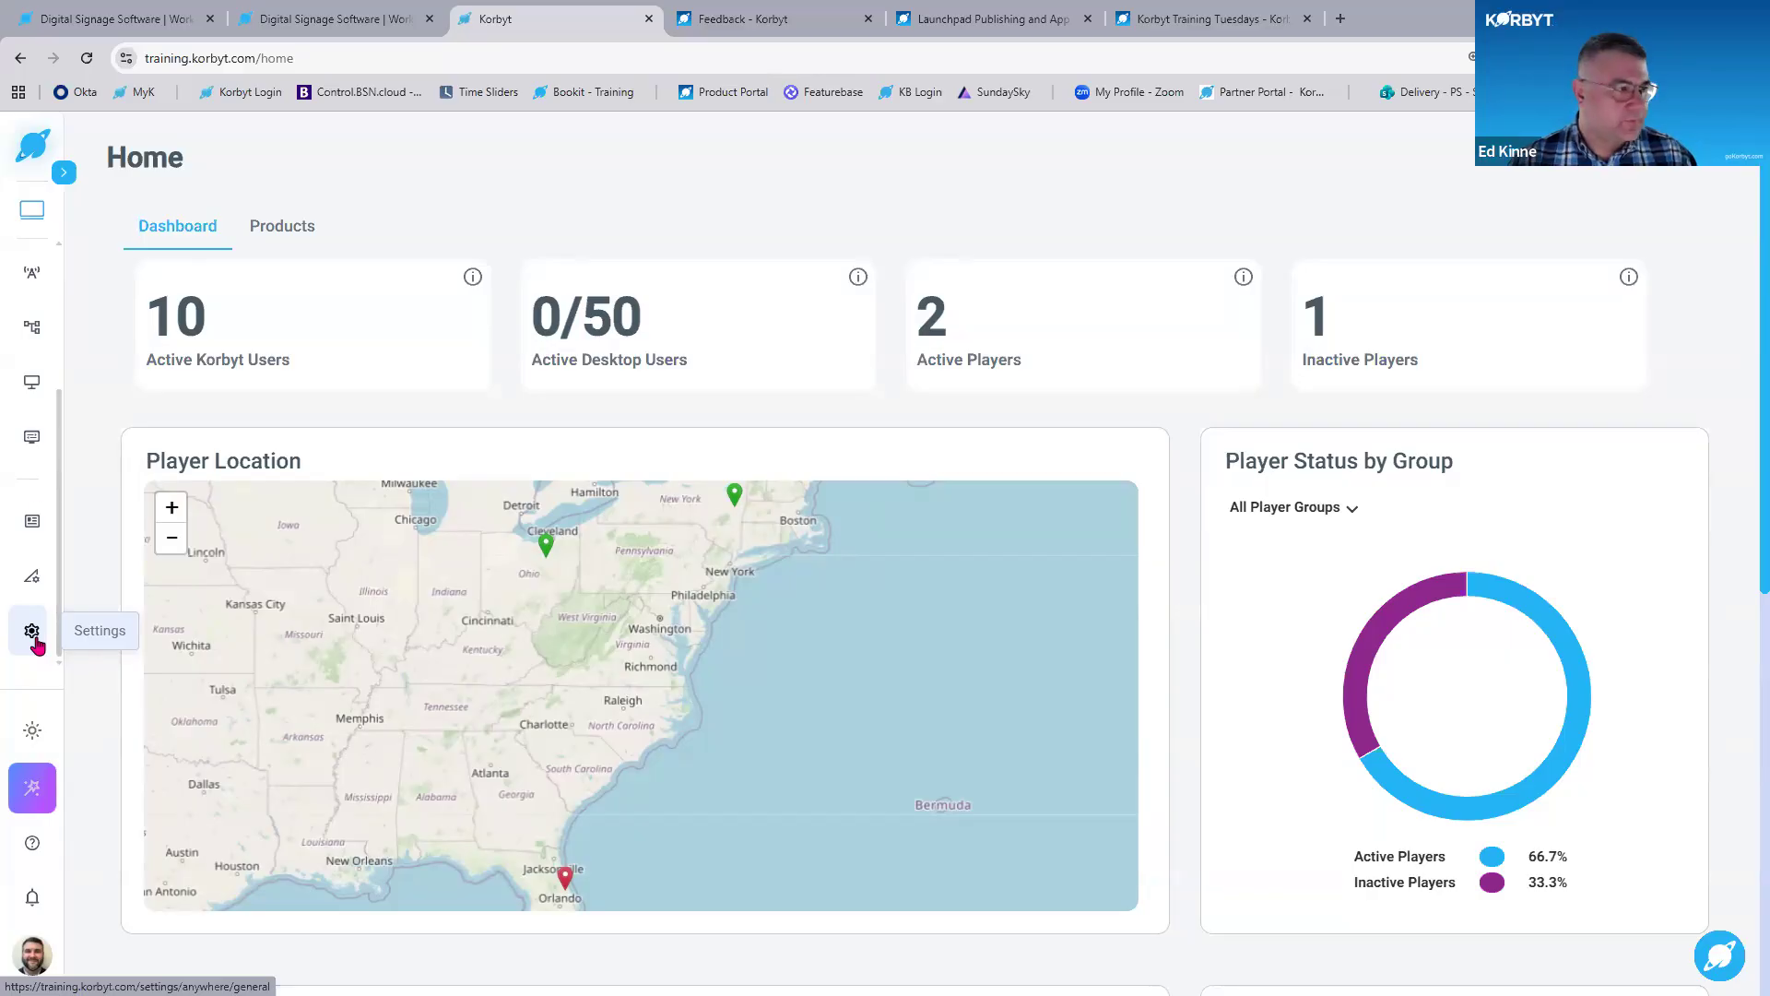
mouse_move(33, 336)
mouse_move(28, 385)
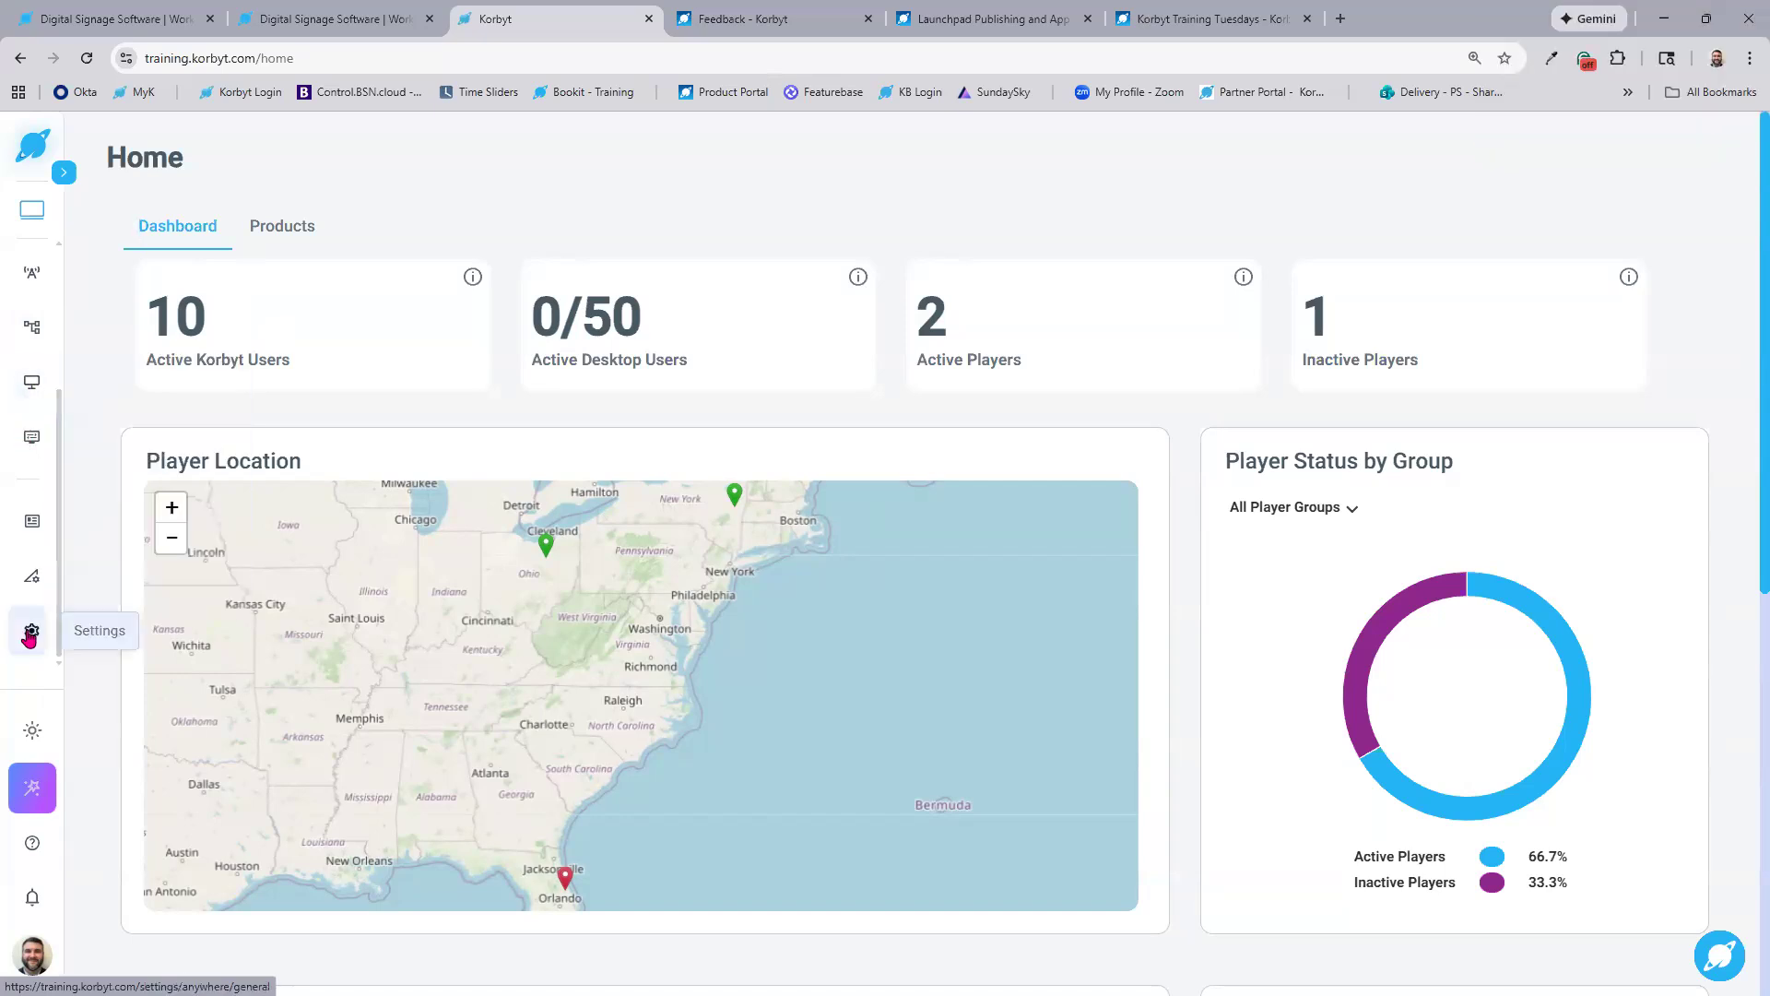
scroll(30, 638, up, 2)
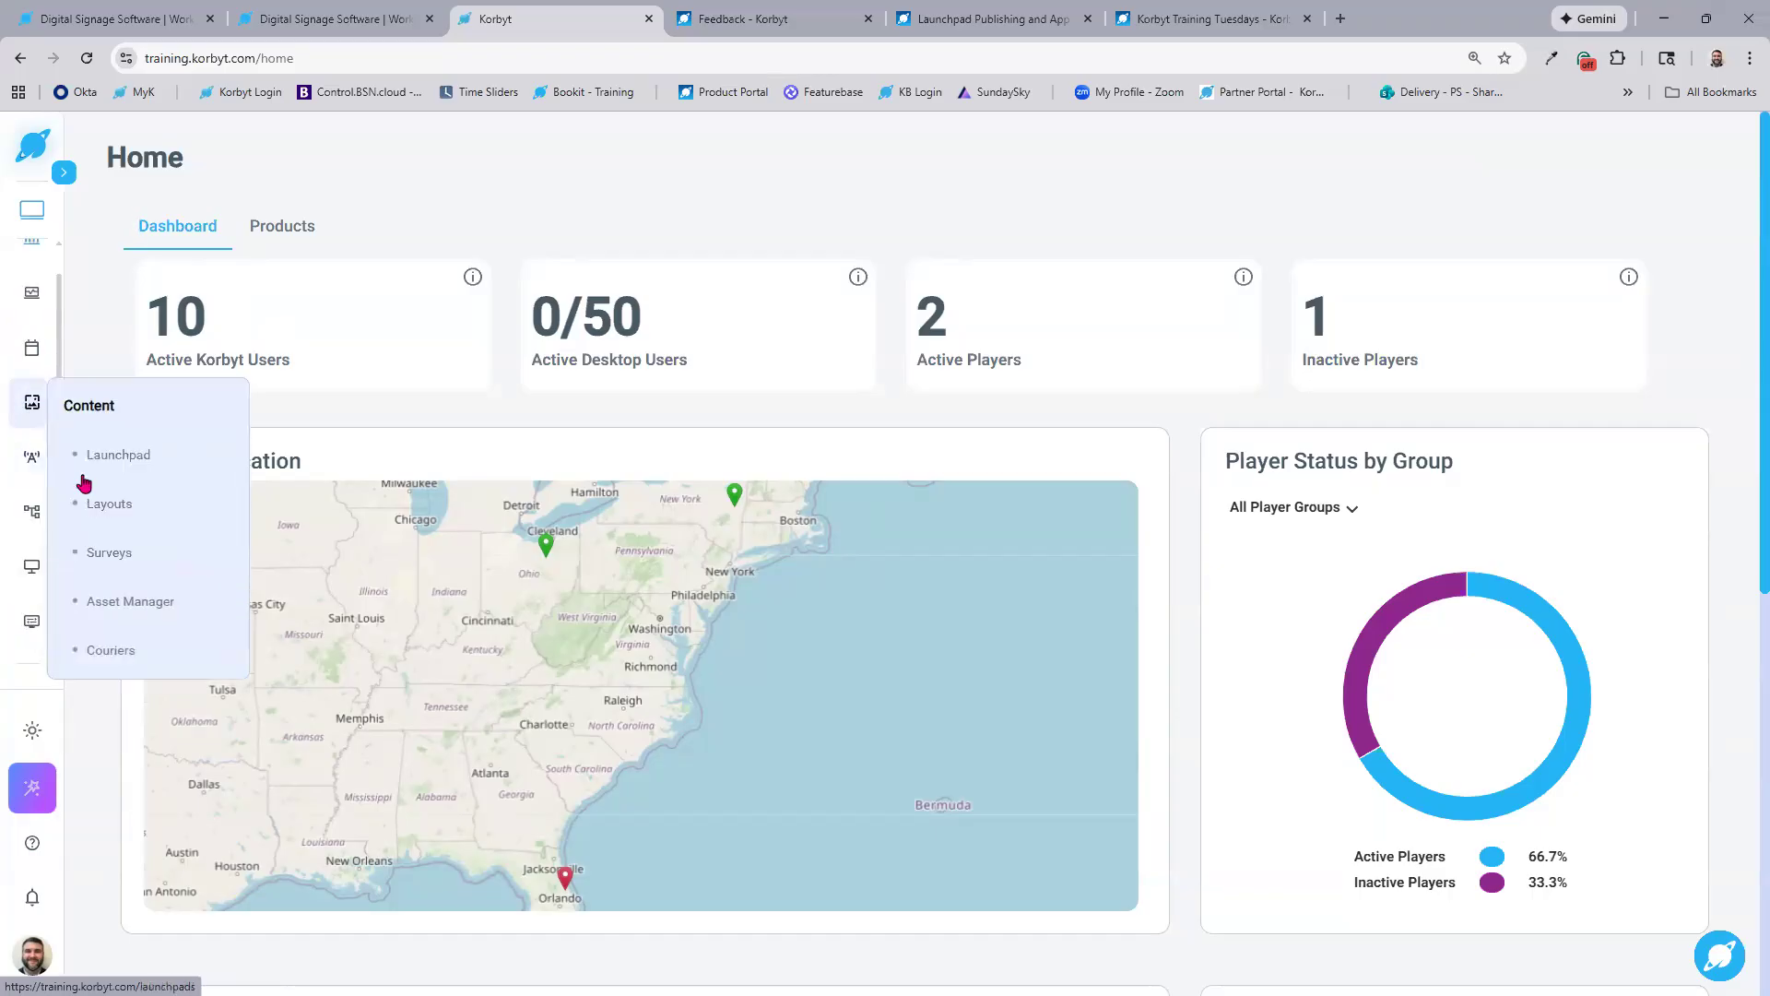
click(116, 507)
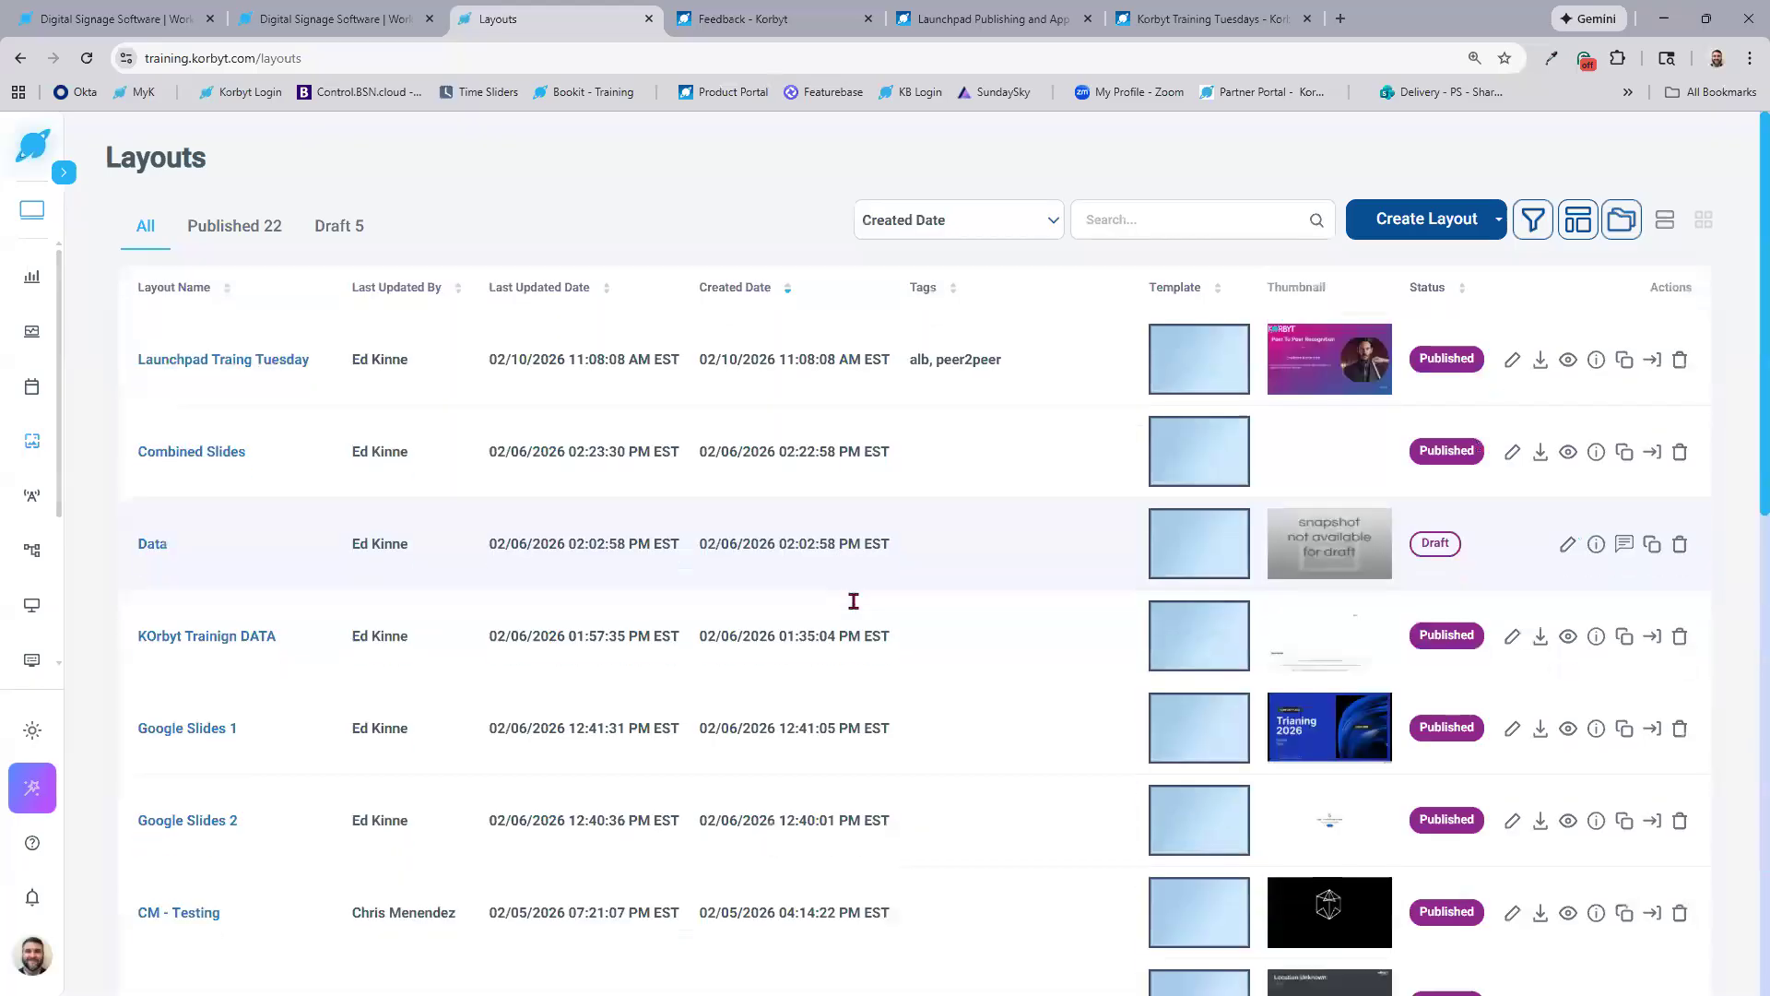
click(1620, 222)
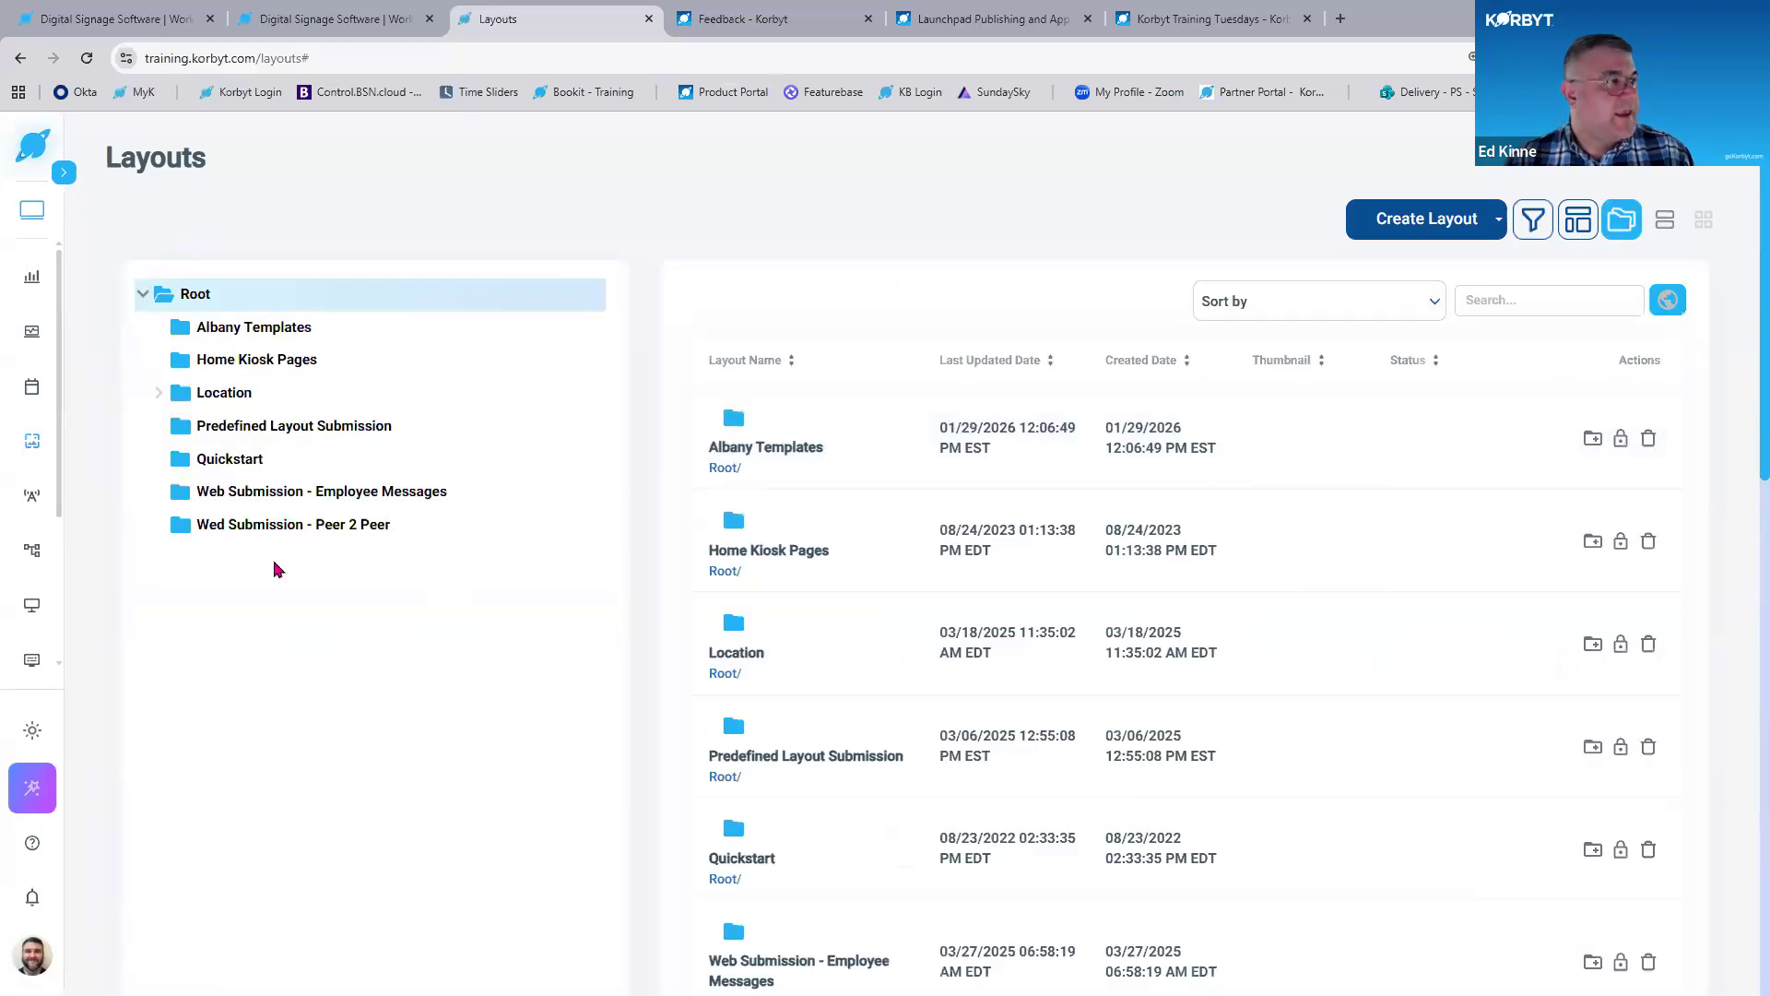
click(284, 328)
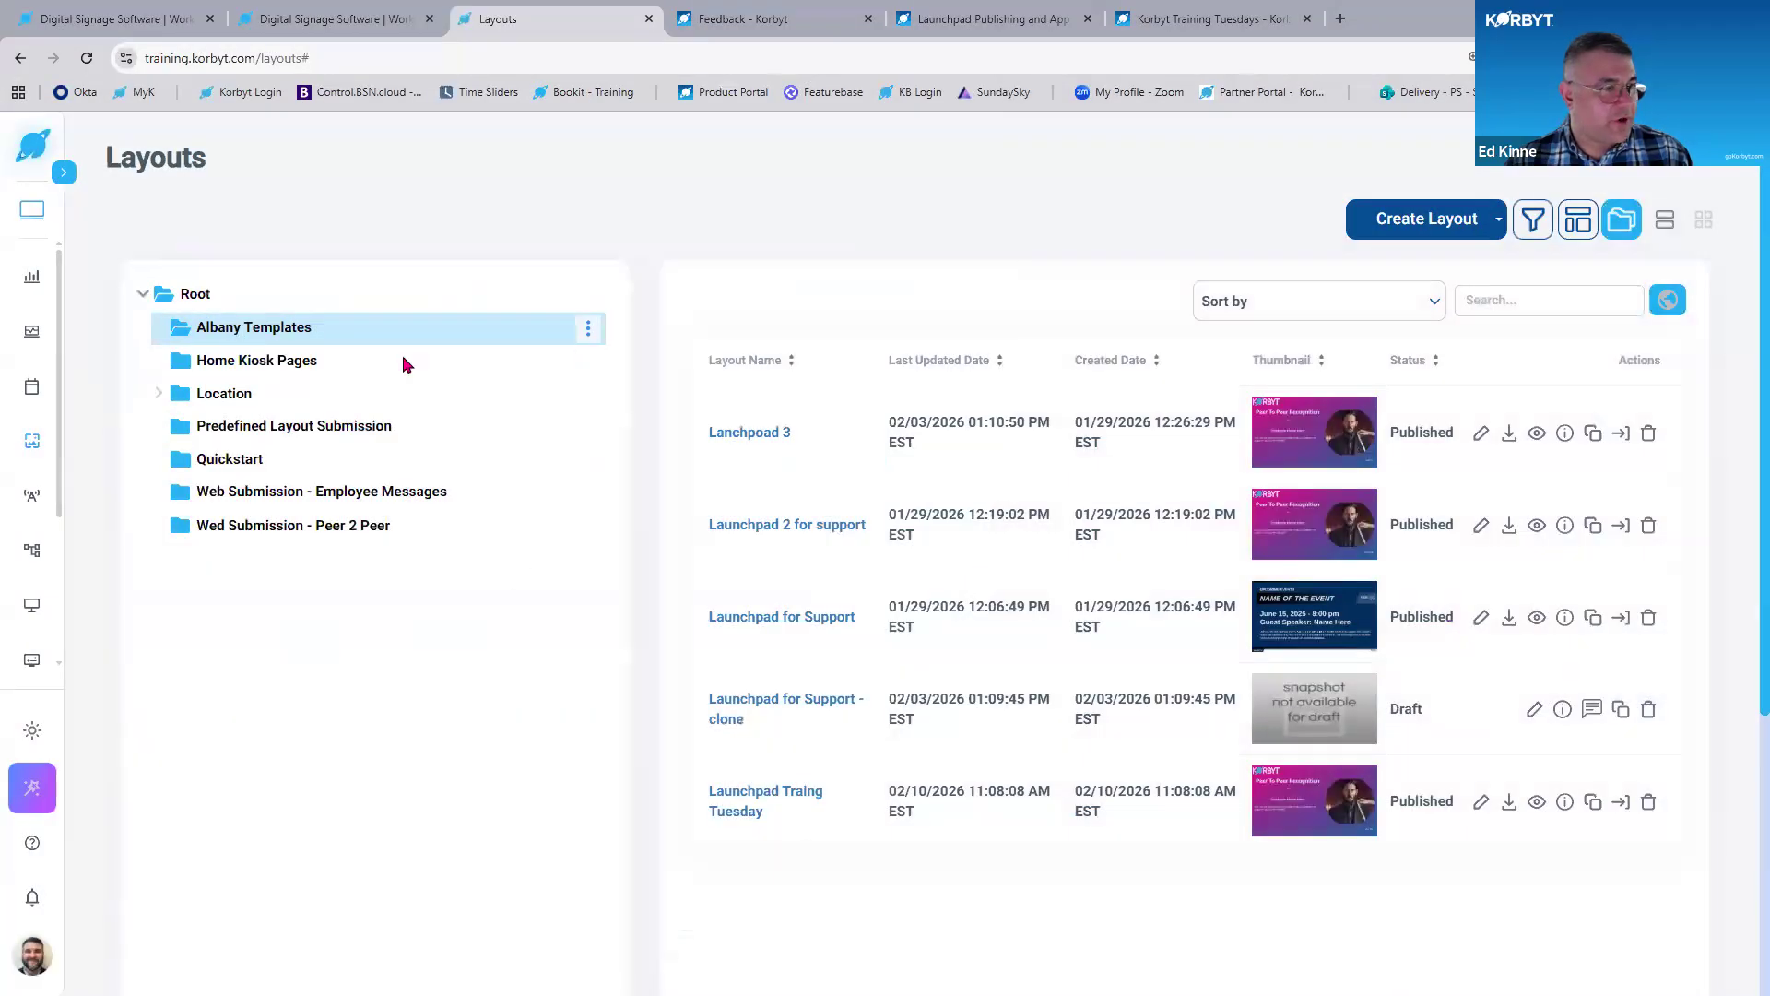
Switch to the predefined layouts and open the sharing options of the Albany Templates folder.
key(ctrl)
key(ctrl)
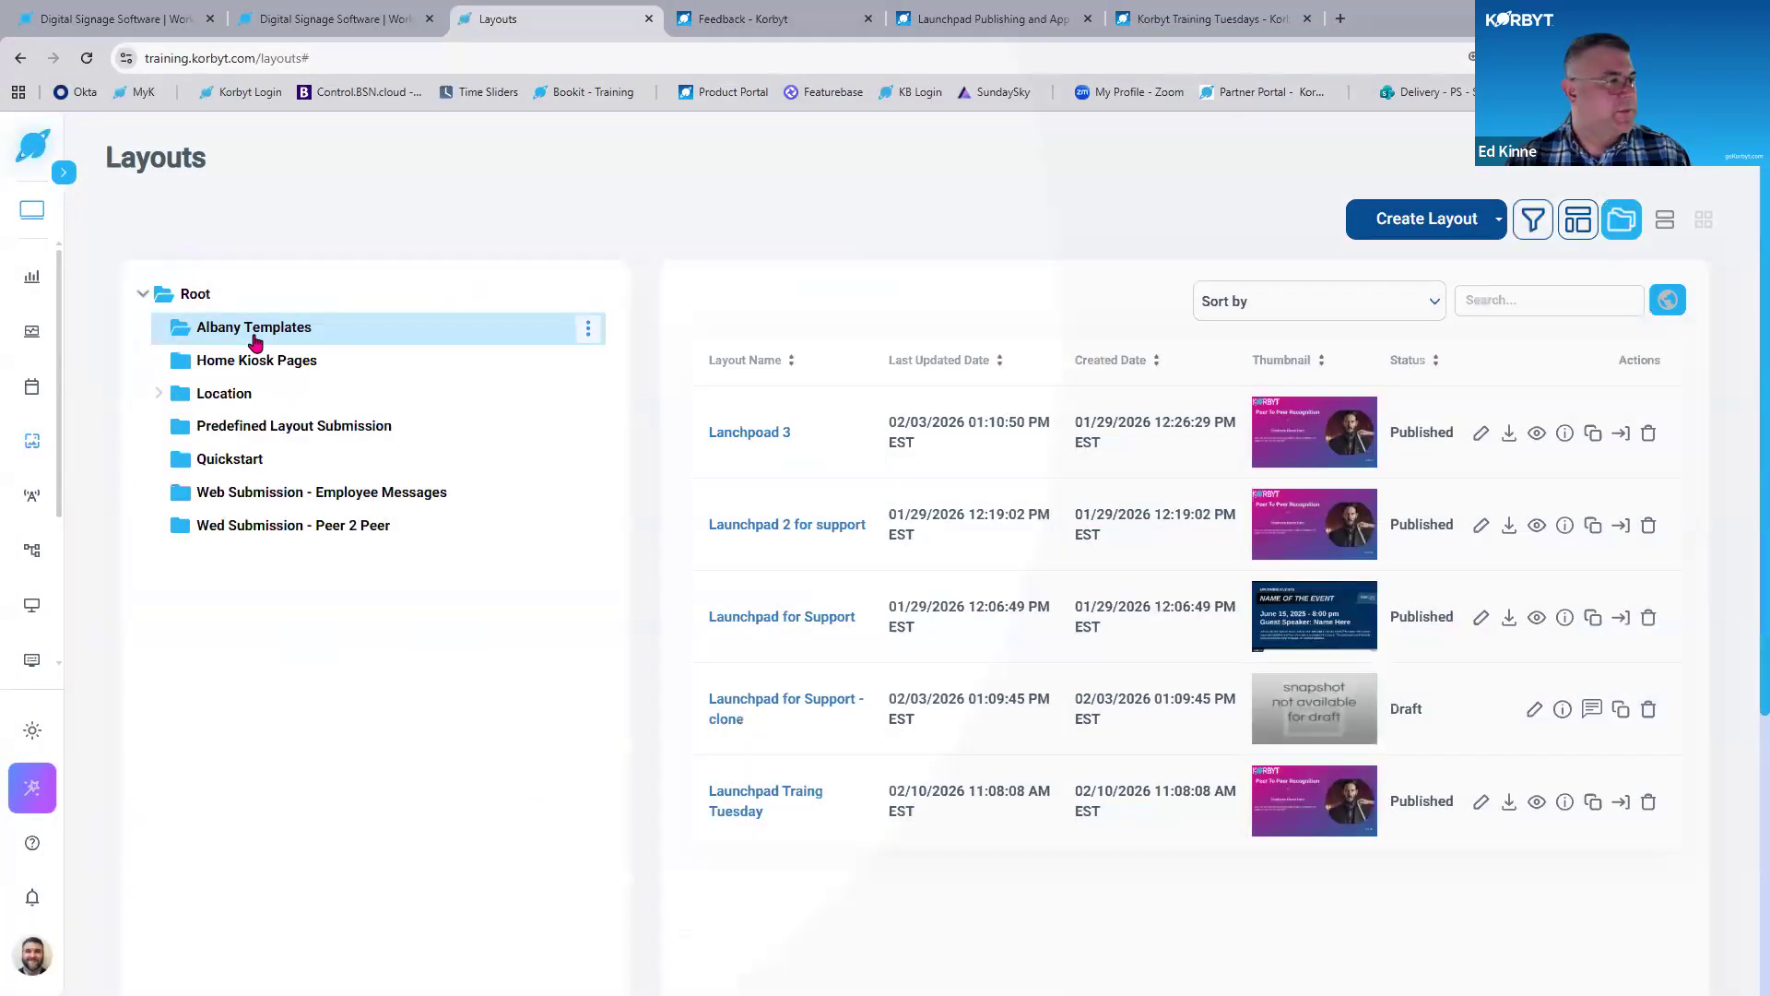
click(1578, 219)
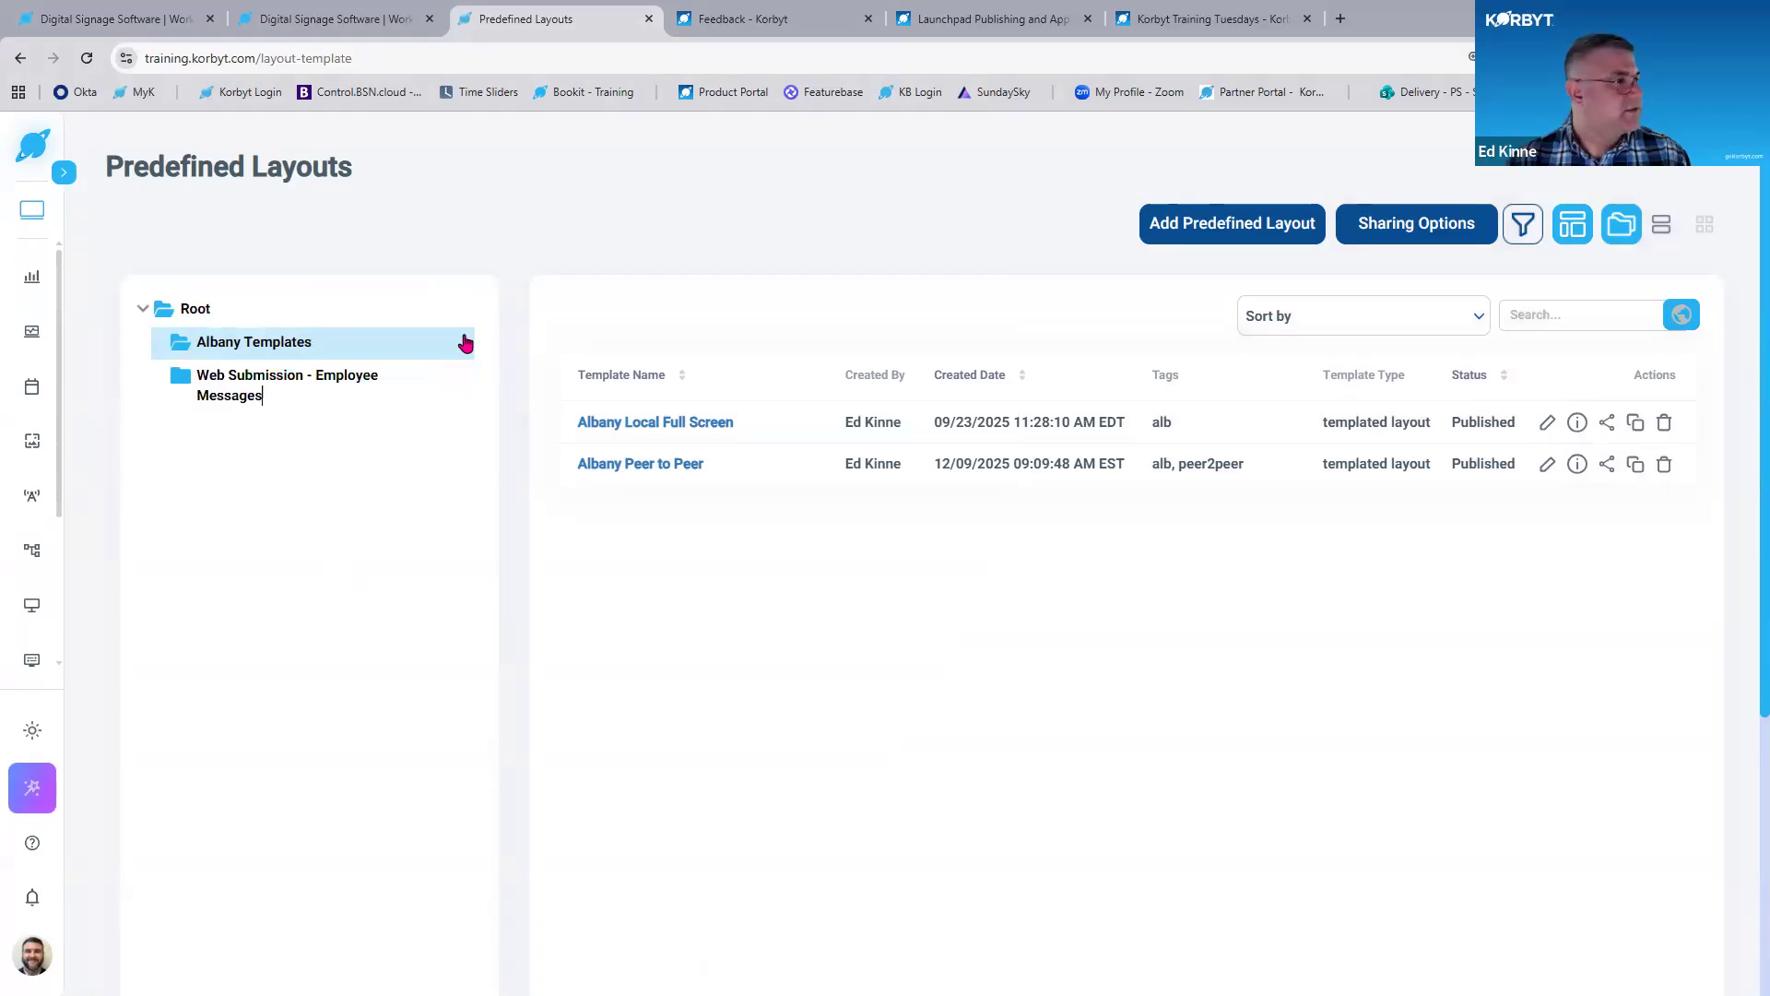
mouse_move(395, 347)
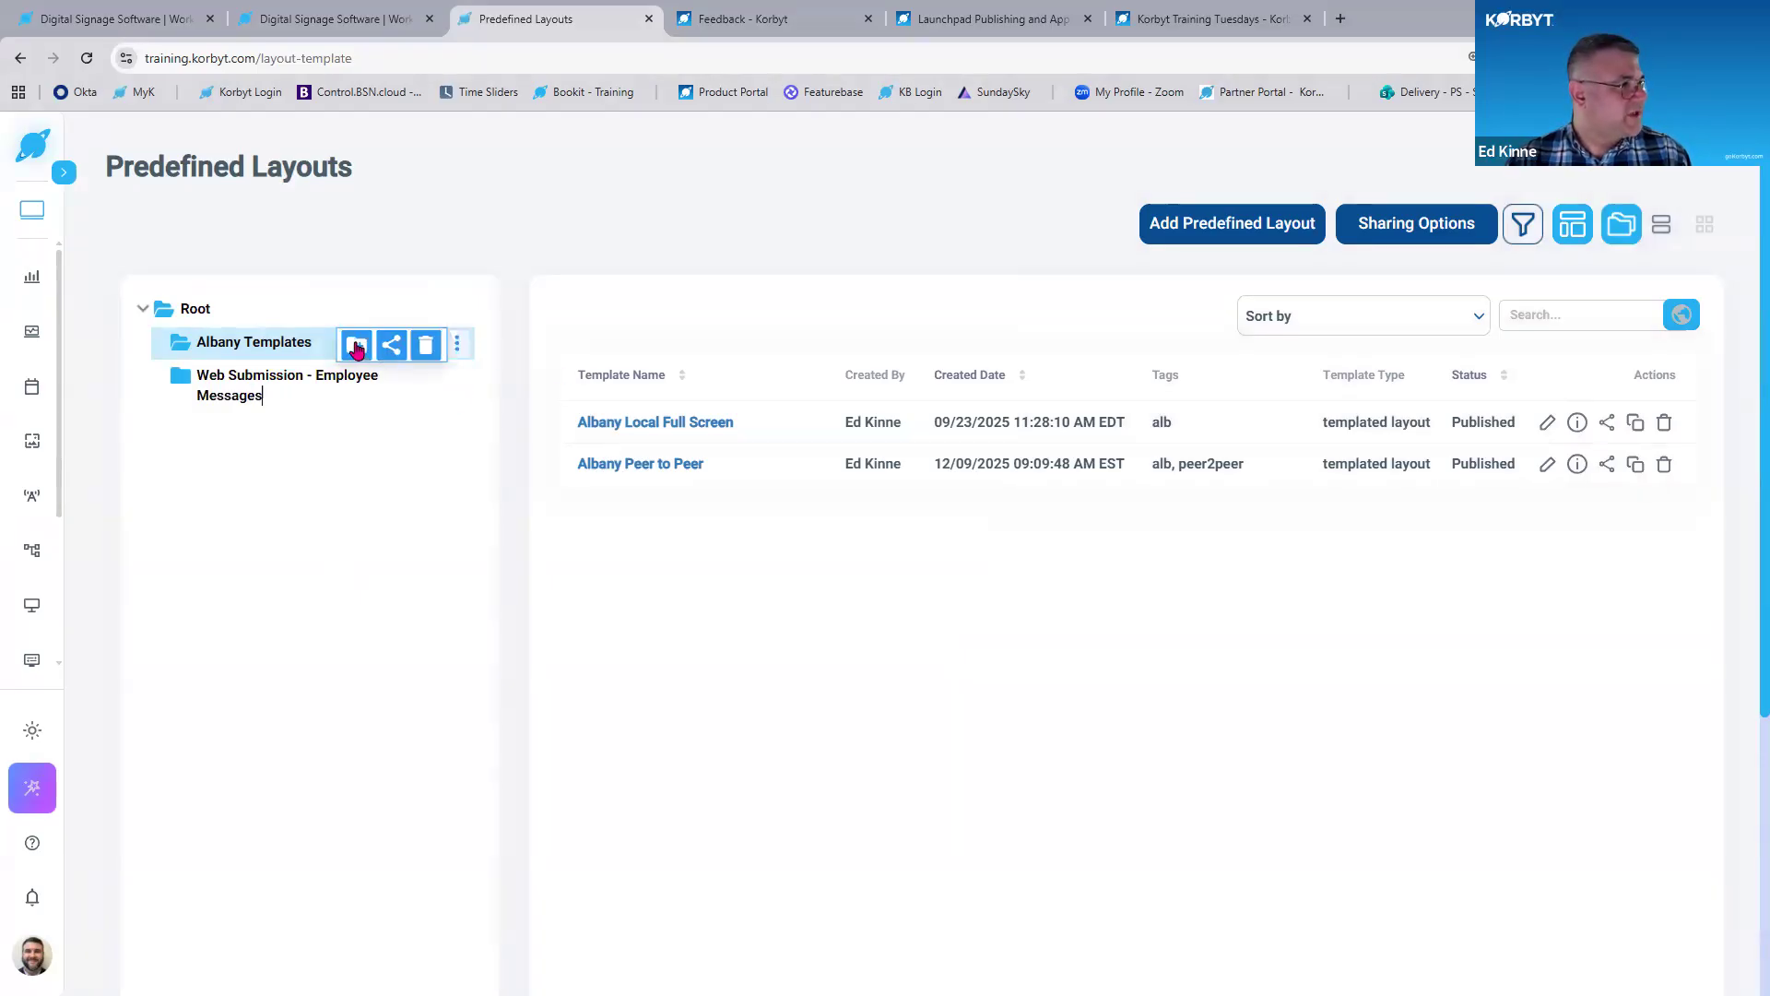
click(357, 348)
click(345, 521)
mouse_move(454, 351)
click(393, 345)
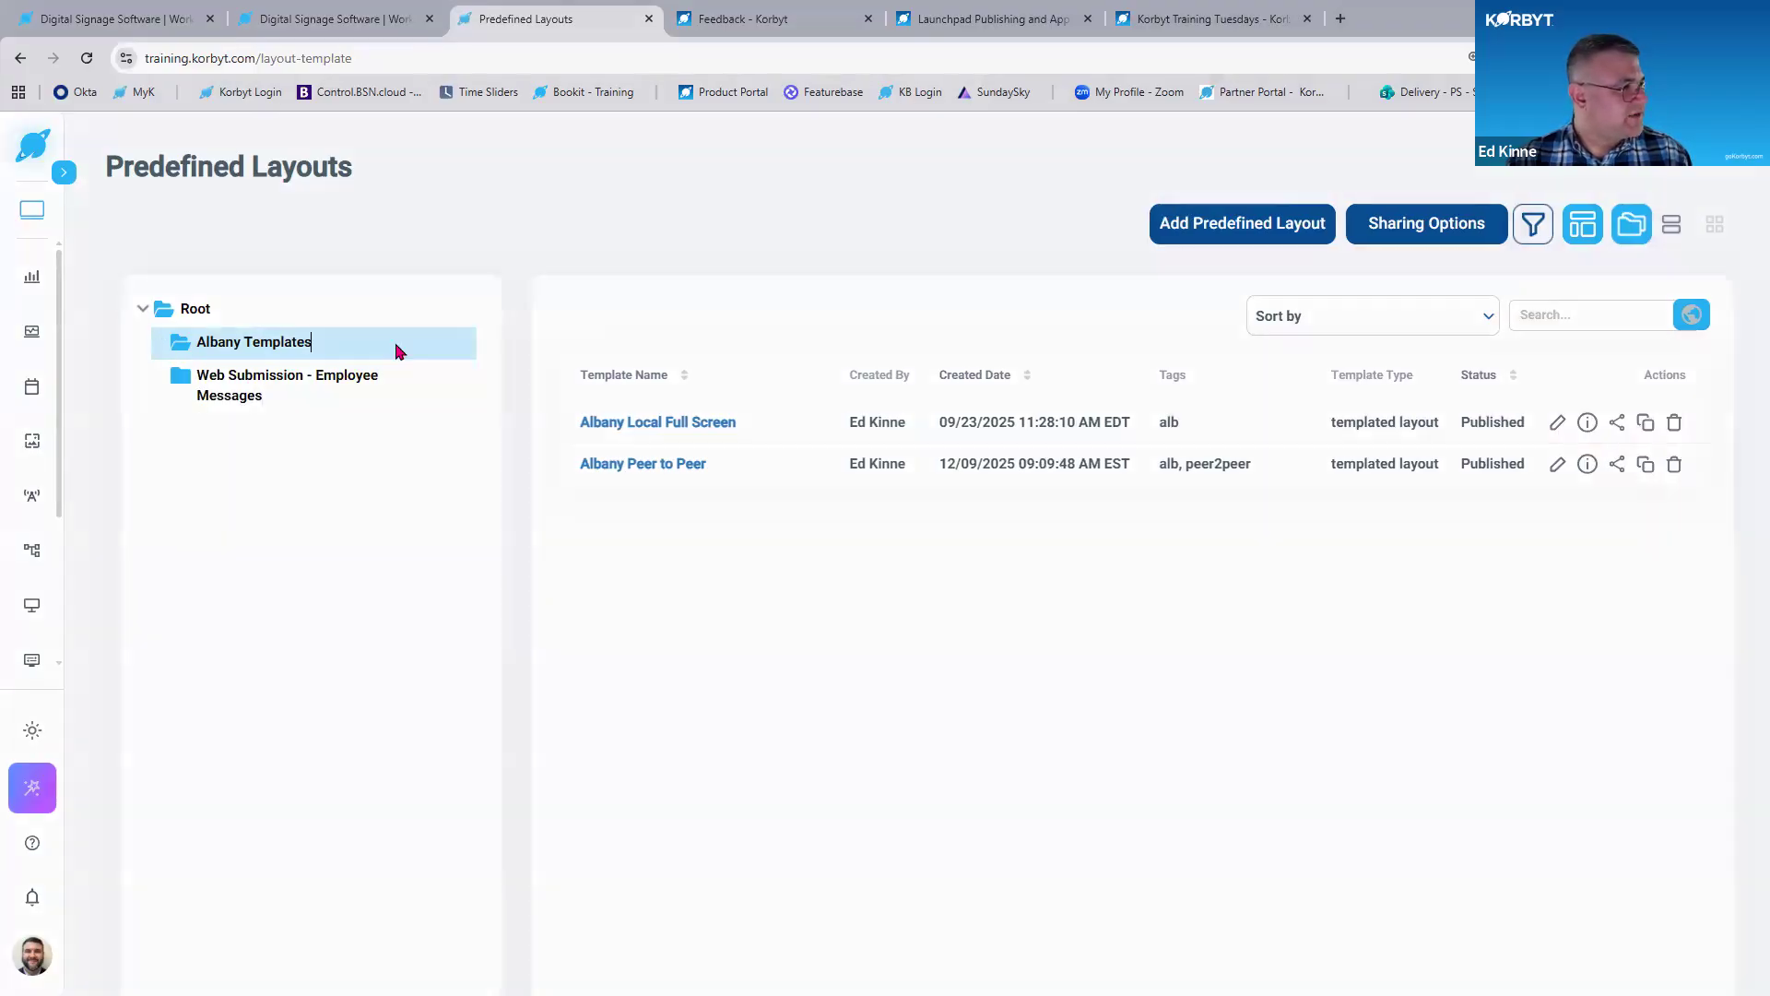
scroll(861, 719, down, 2)
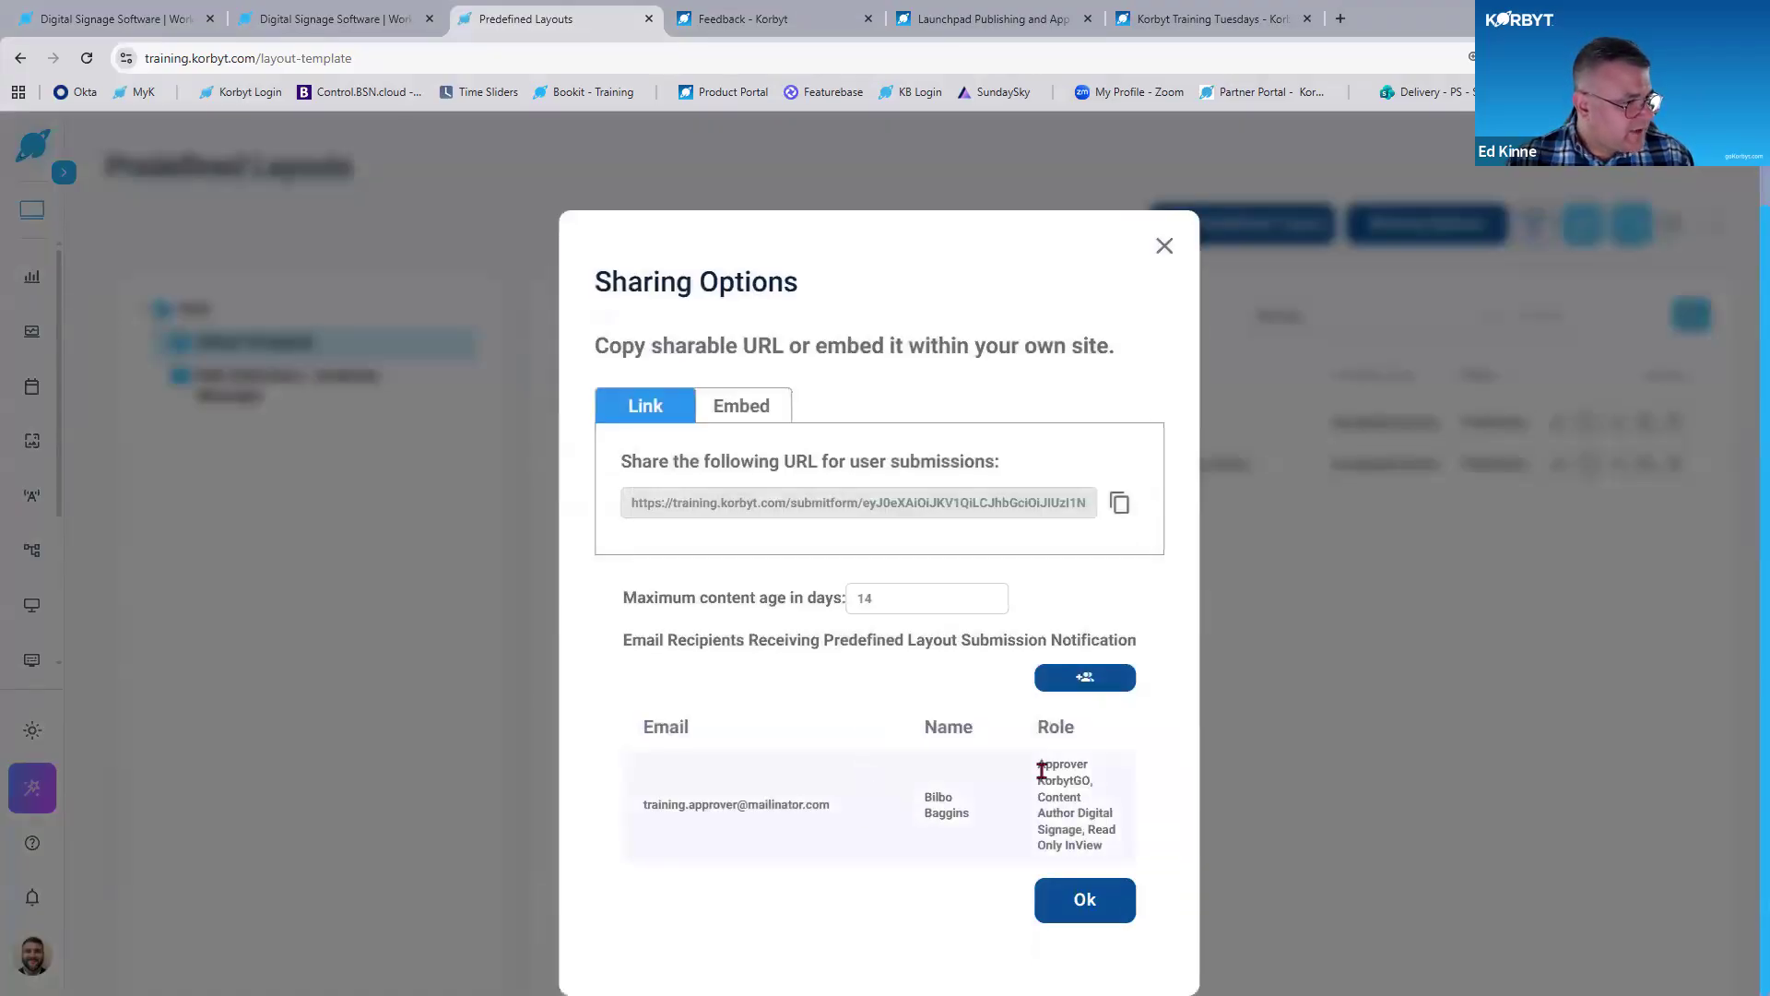
Add the training administrator, the training tenant administrator and the tenant administrator's Gmail account as recipients of the folder's submission notifications.
click(1088, 679)
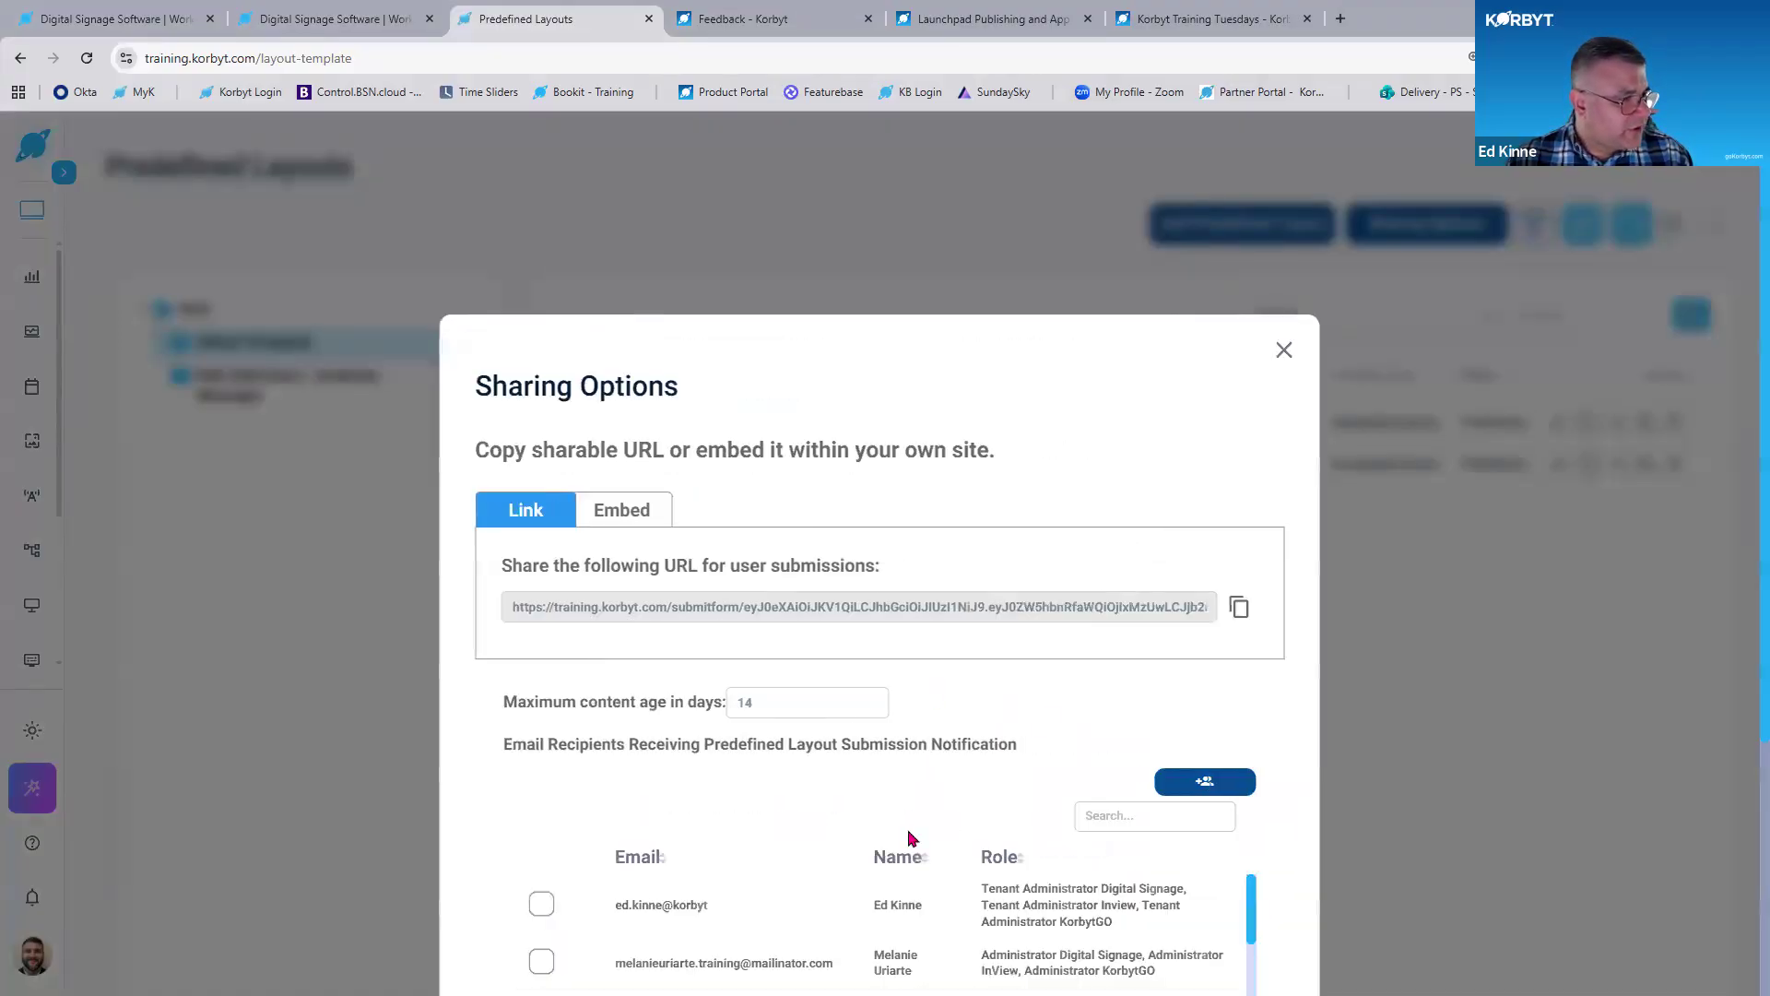
scroll(594, 817, down, 4)
click(541, 779)
click(541, 726)
click(541, 664)
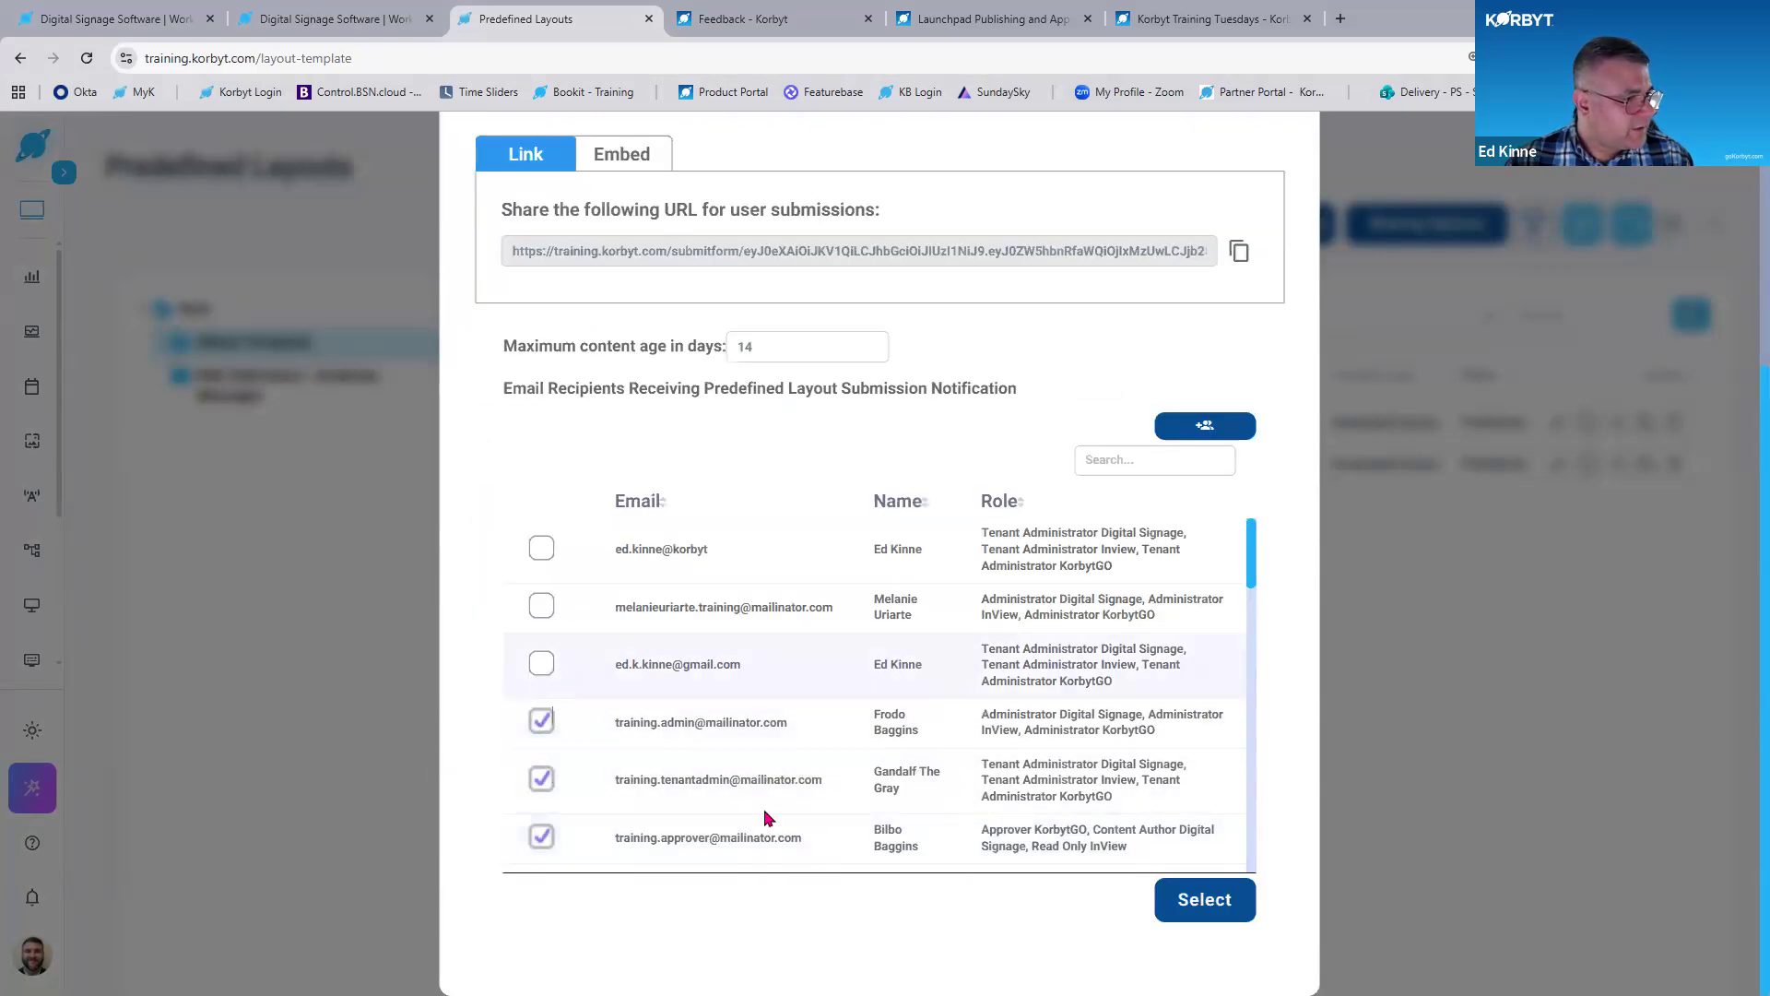
click(1204, 899)
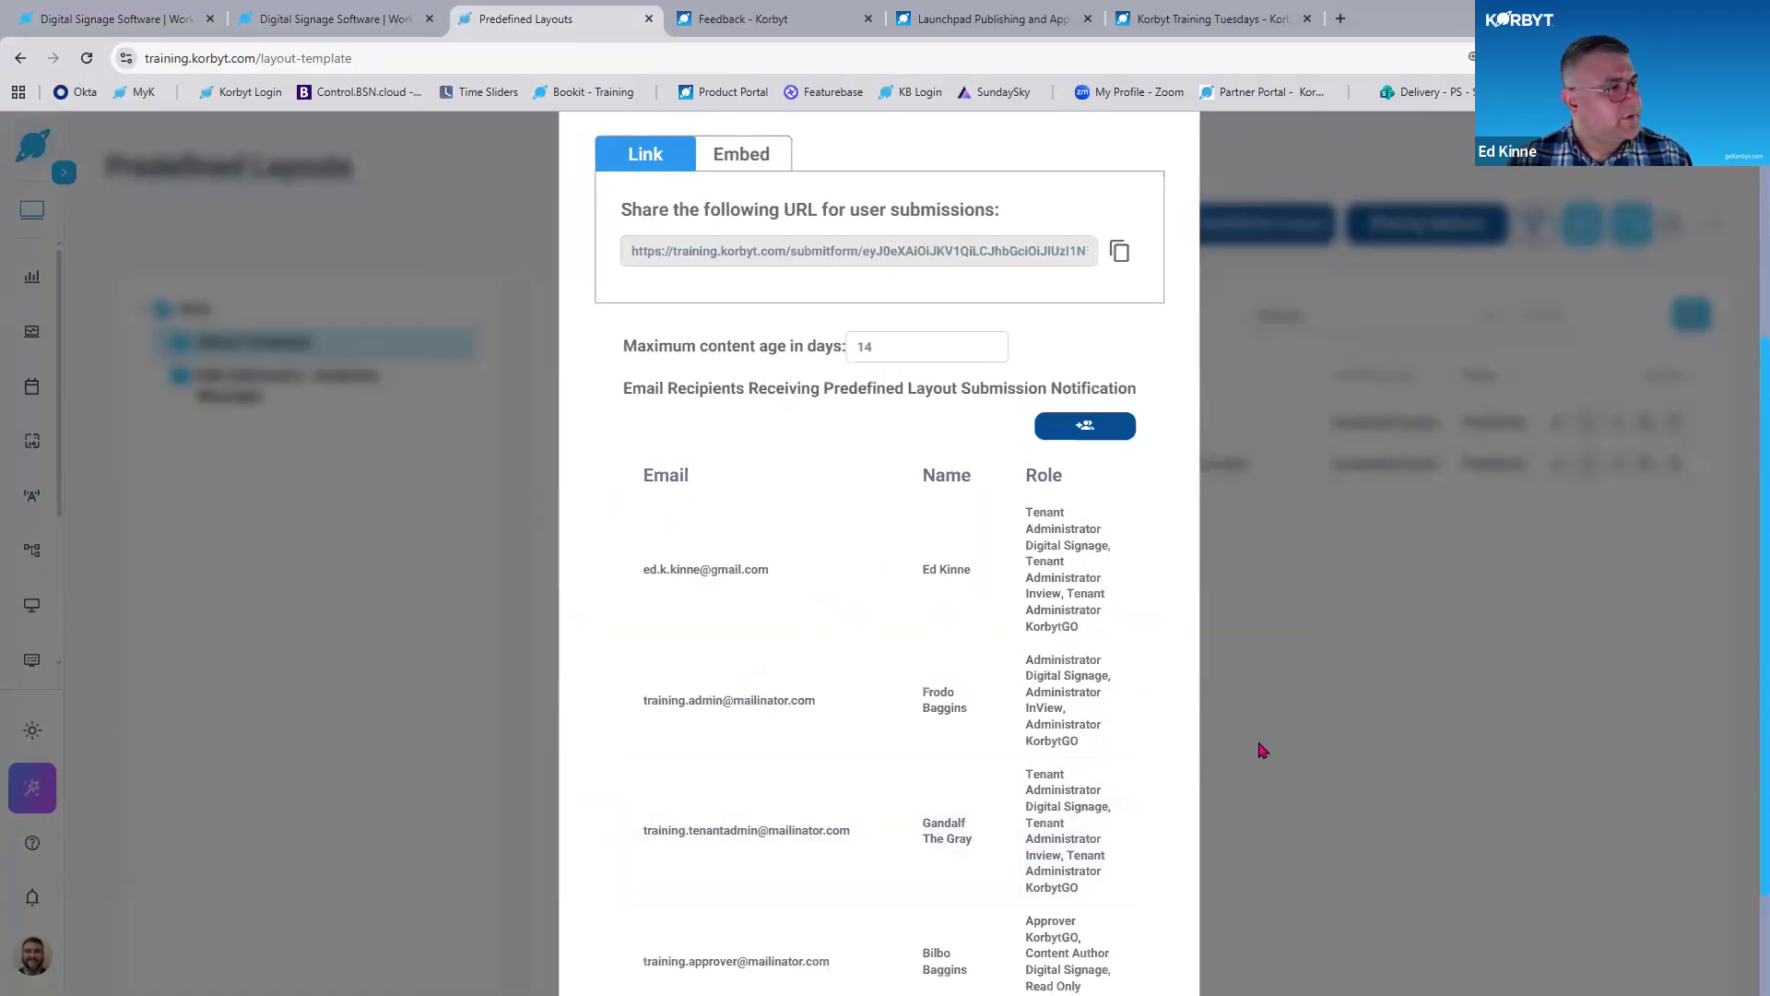
Review the submission notification recipients in the Albany Templates folder's sharing options, reopening the options to check the list.
scroll(1169, 867, down, 3)
scroll(1143, 793, up, 5)
click(1163, 350)
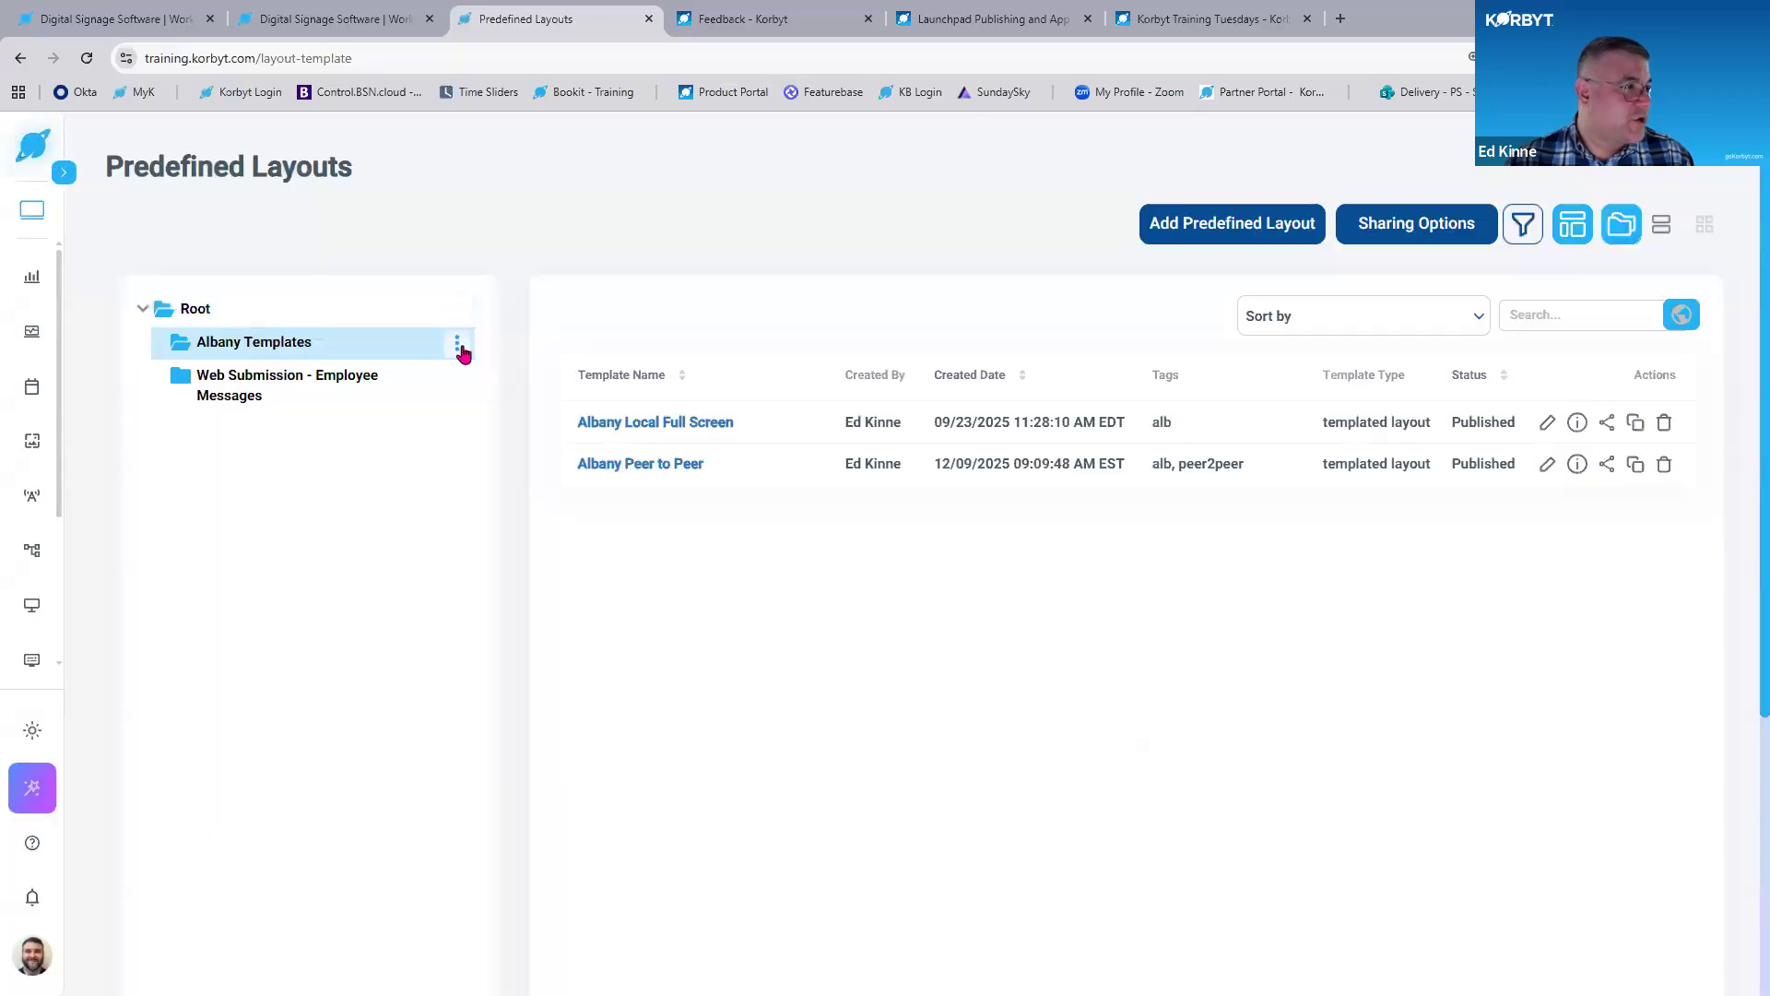
click(458, 347)
click(391, 346)
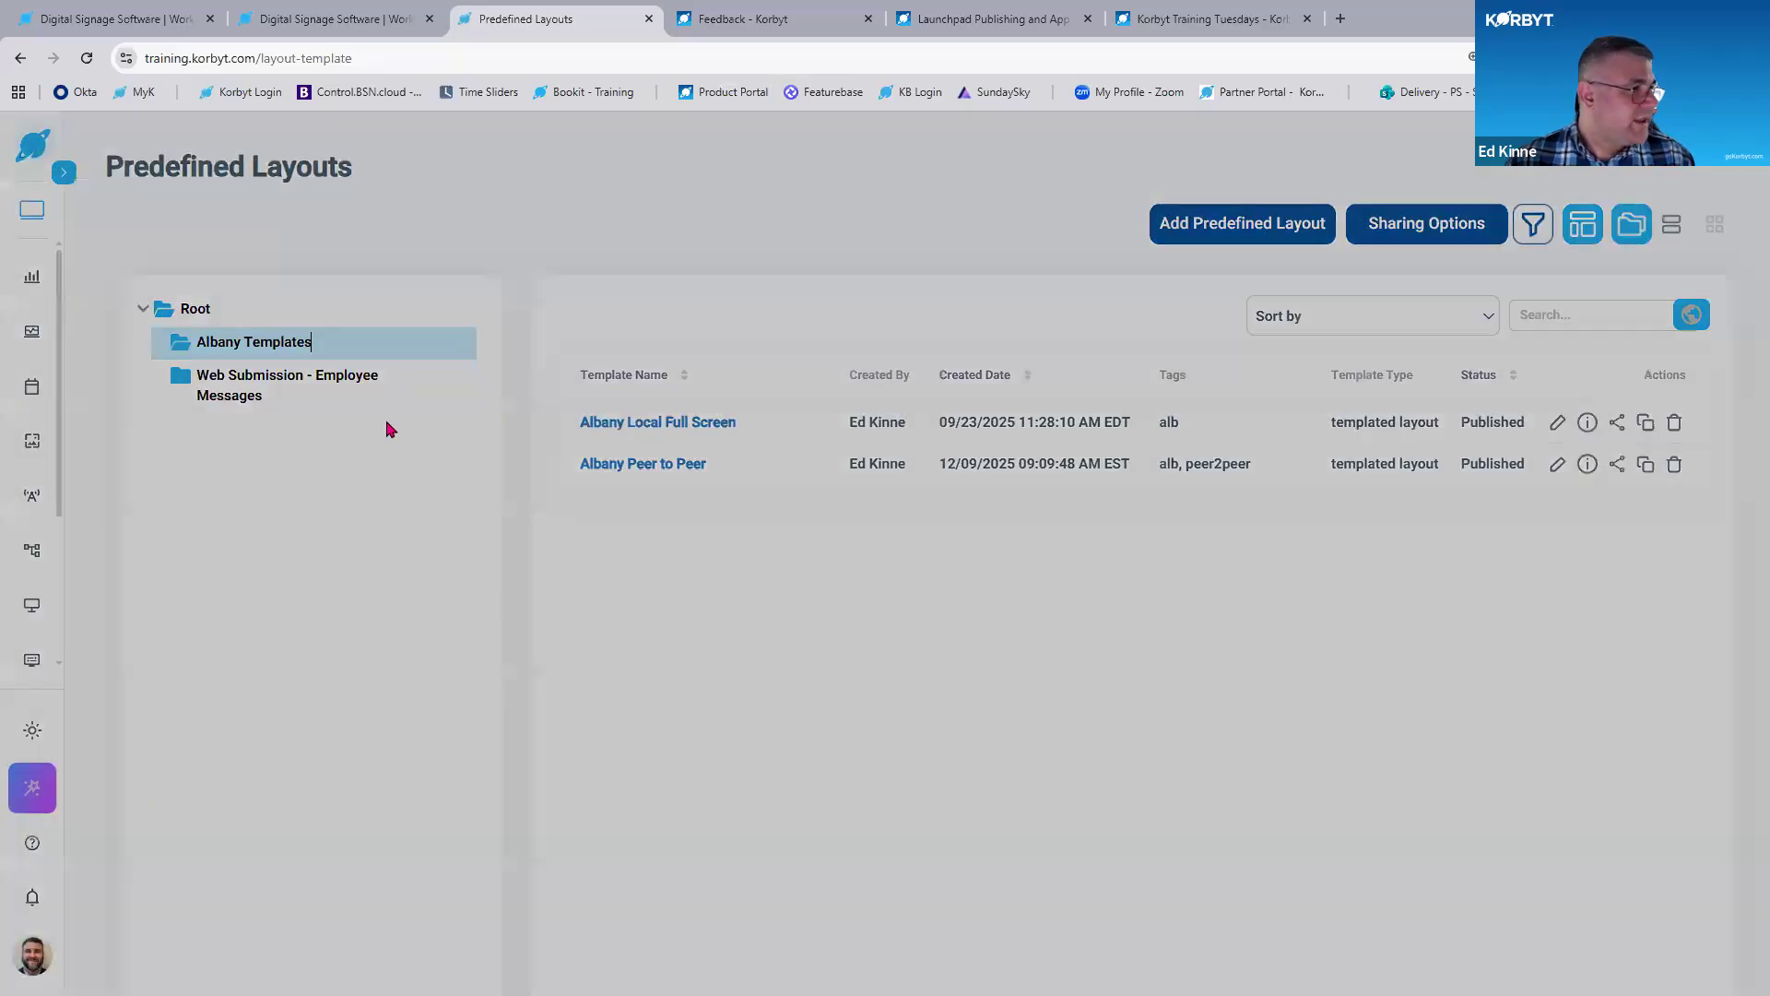
scroll(881, 738, down, 4)
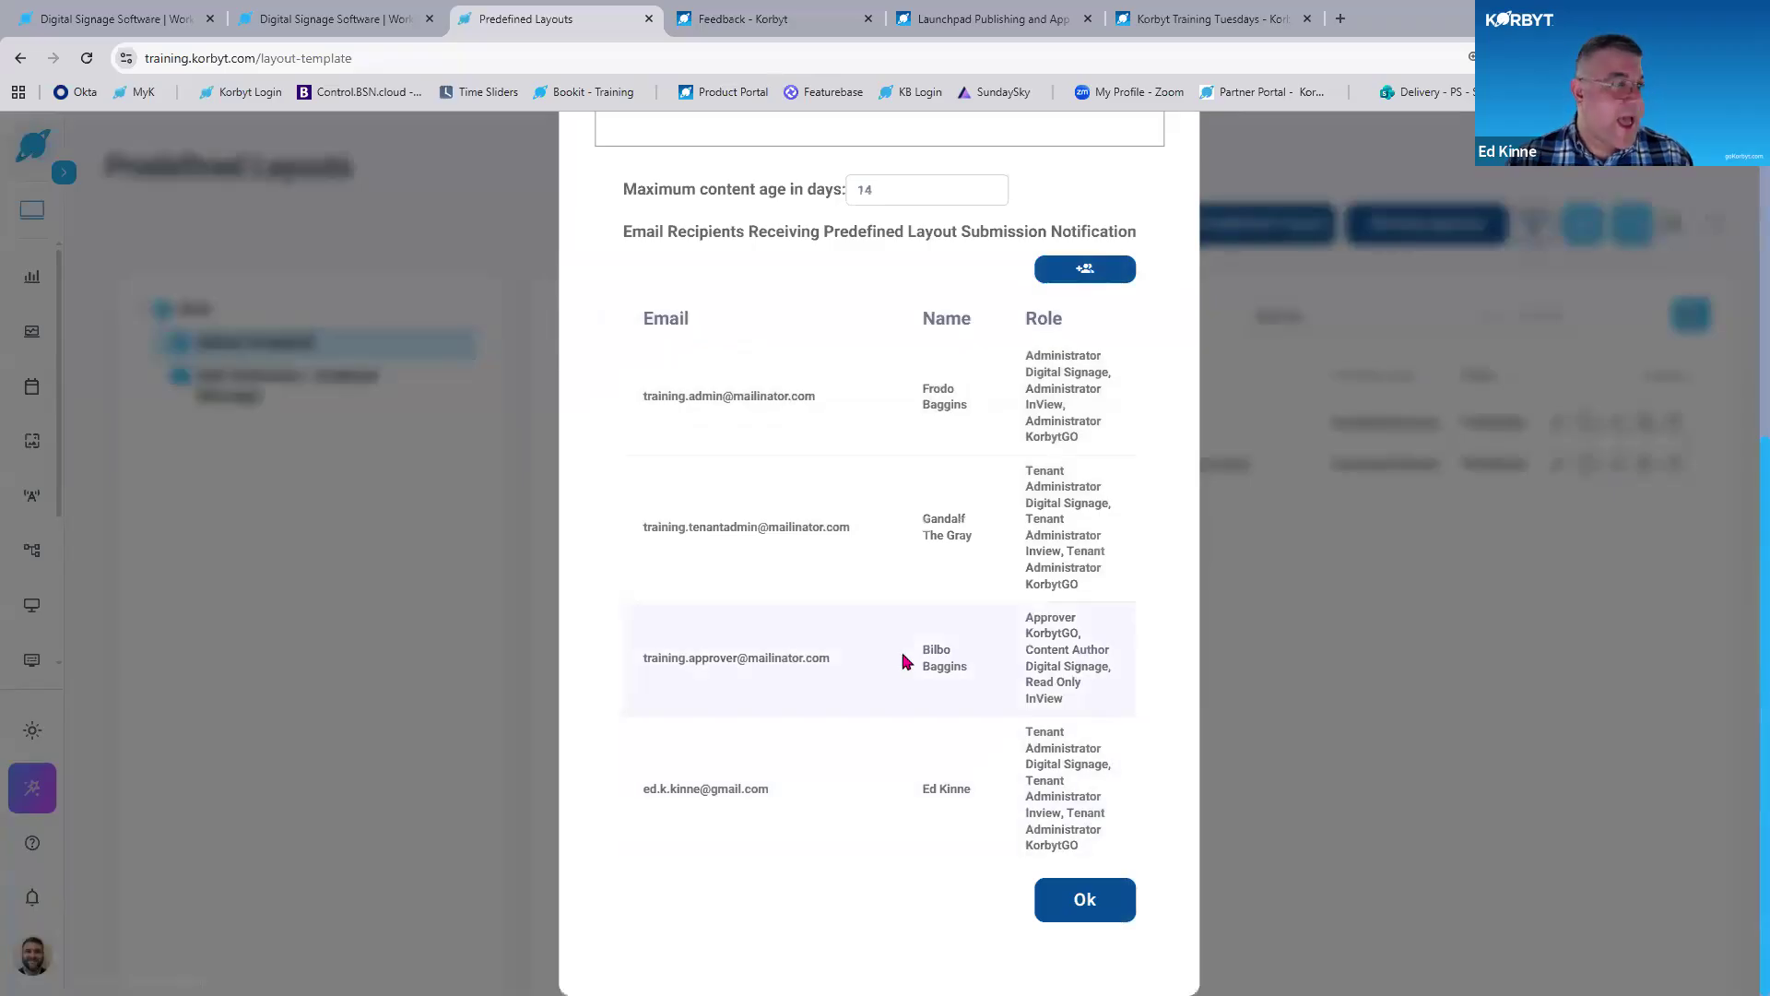
scroll(903, 657, up, 4)
scroll(904, 653, up, 2)
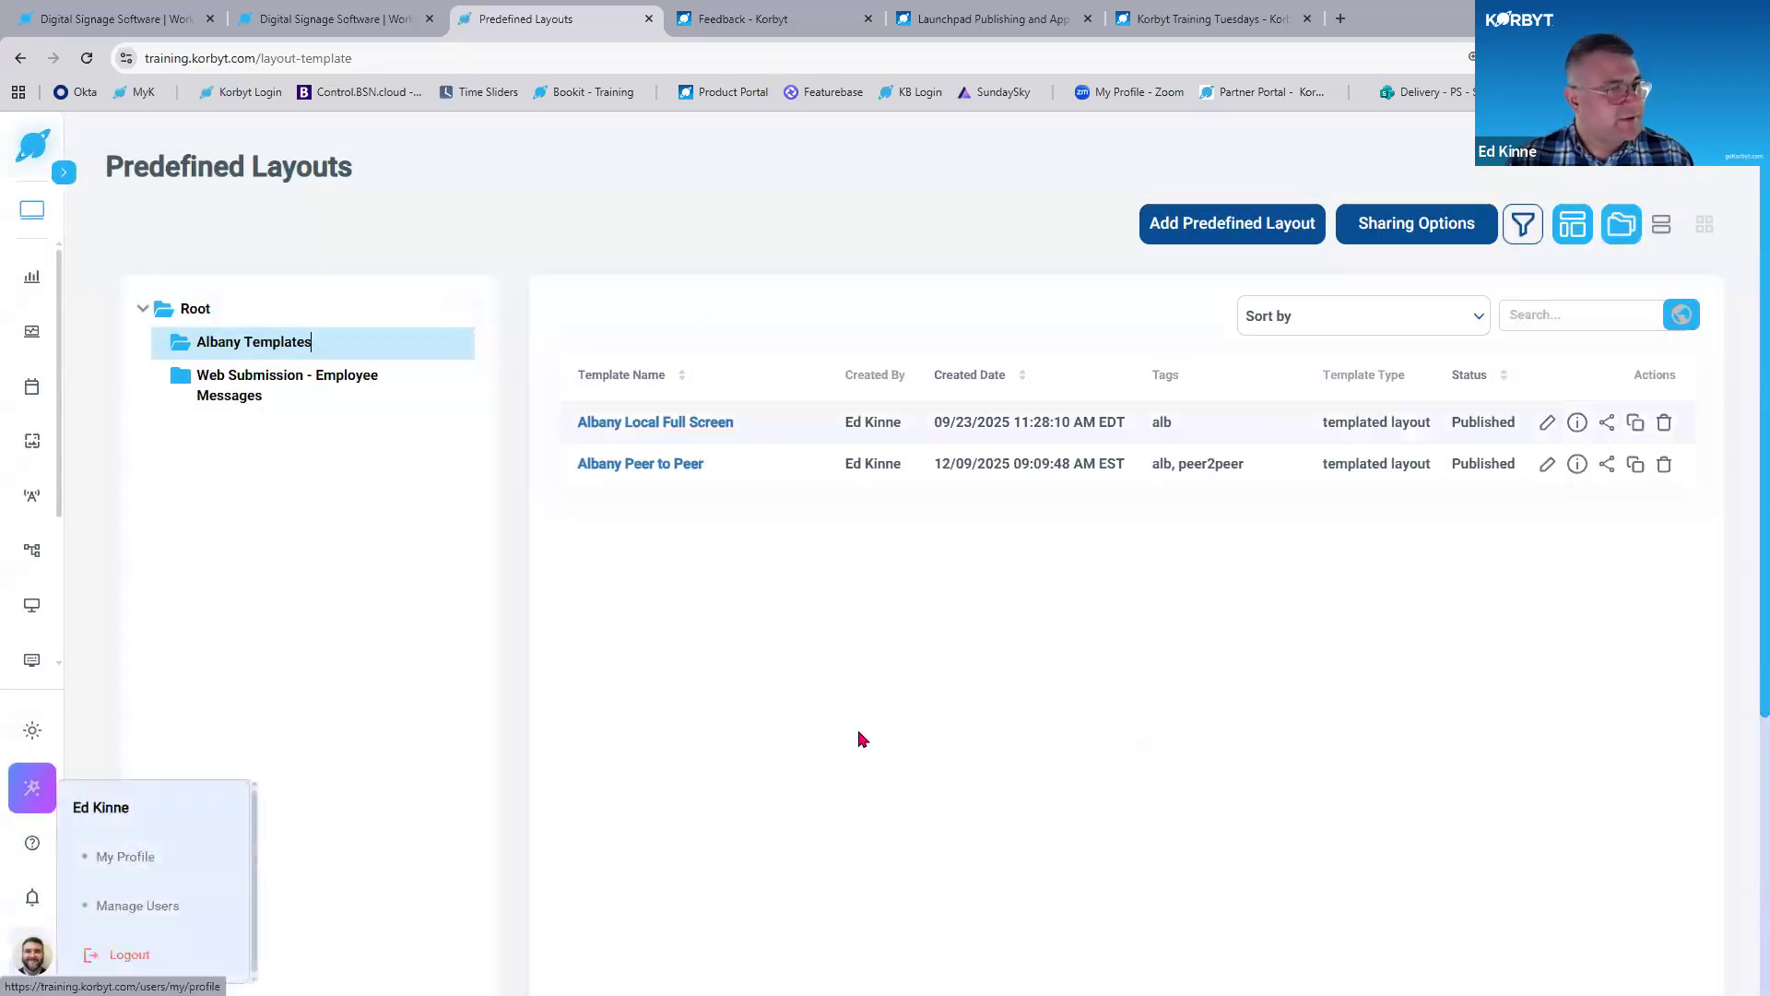
Log out of the tenant administrator account and open the Korbyt login page.
mouse_move(33, 954)
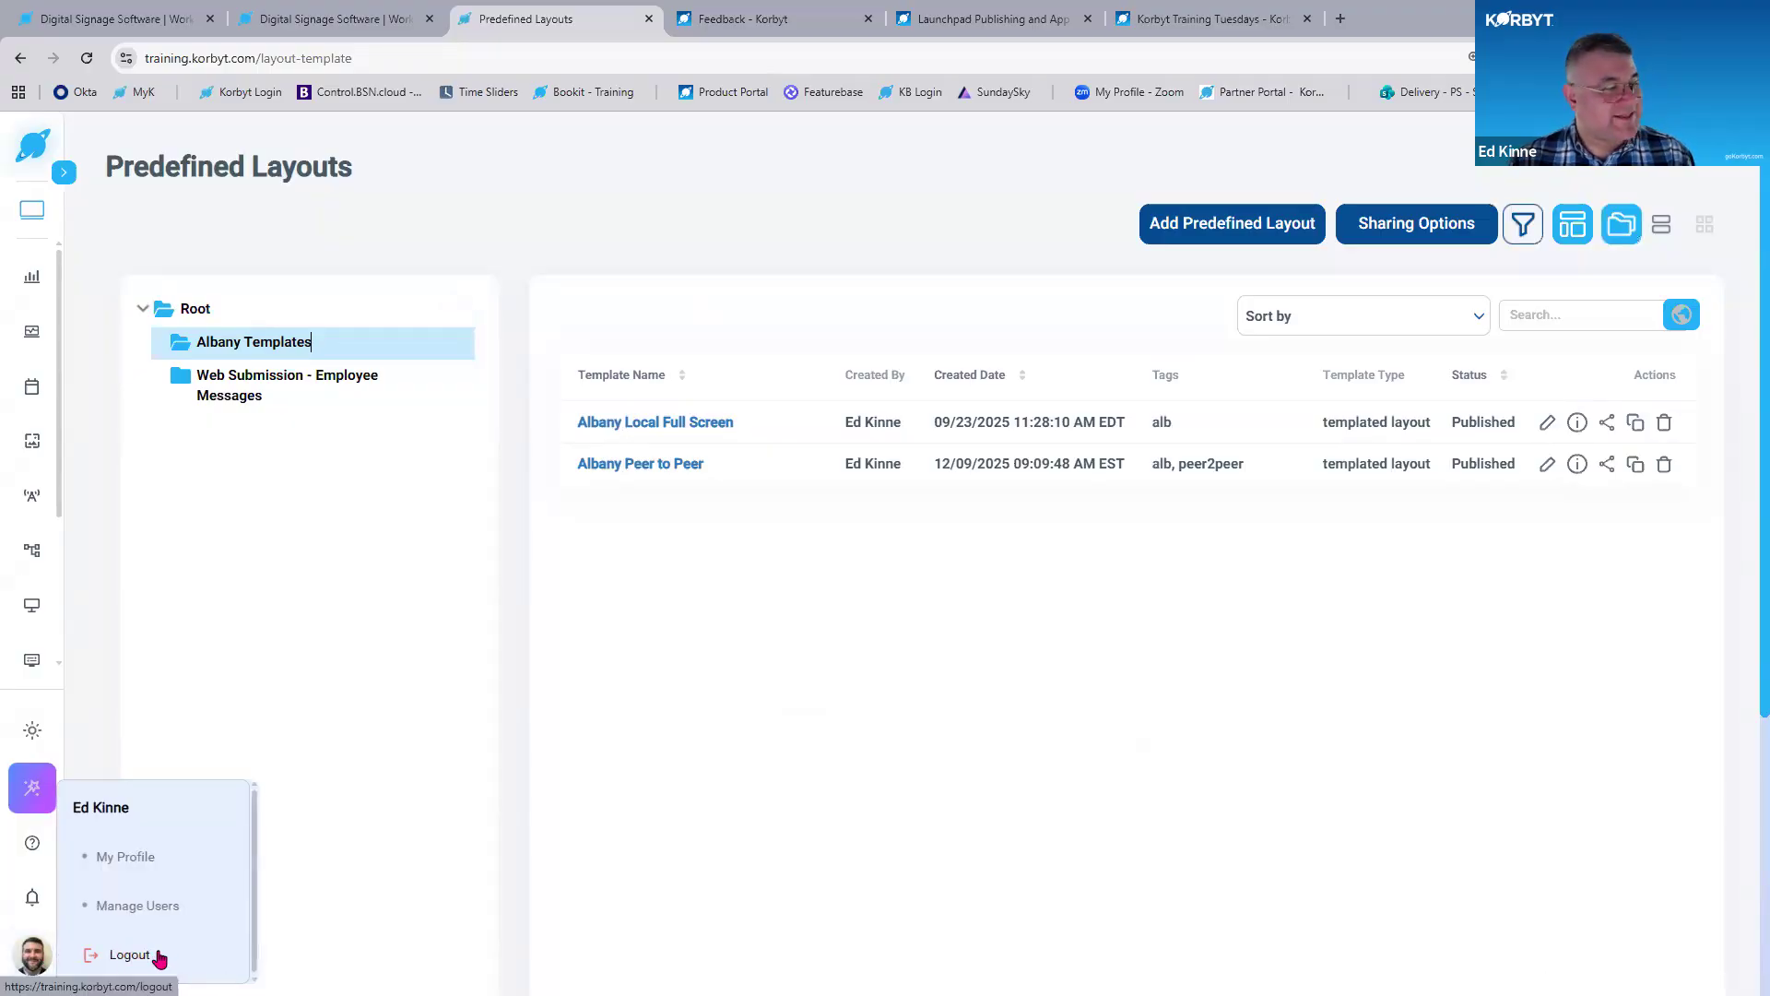
click(143, 956)
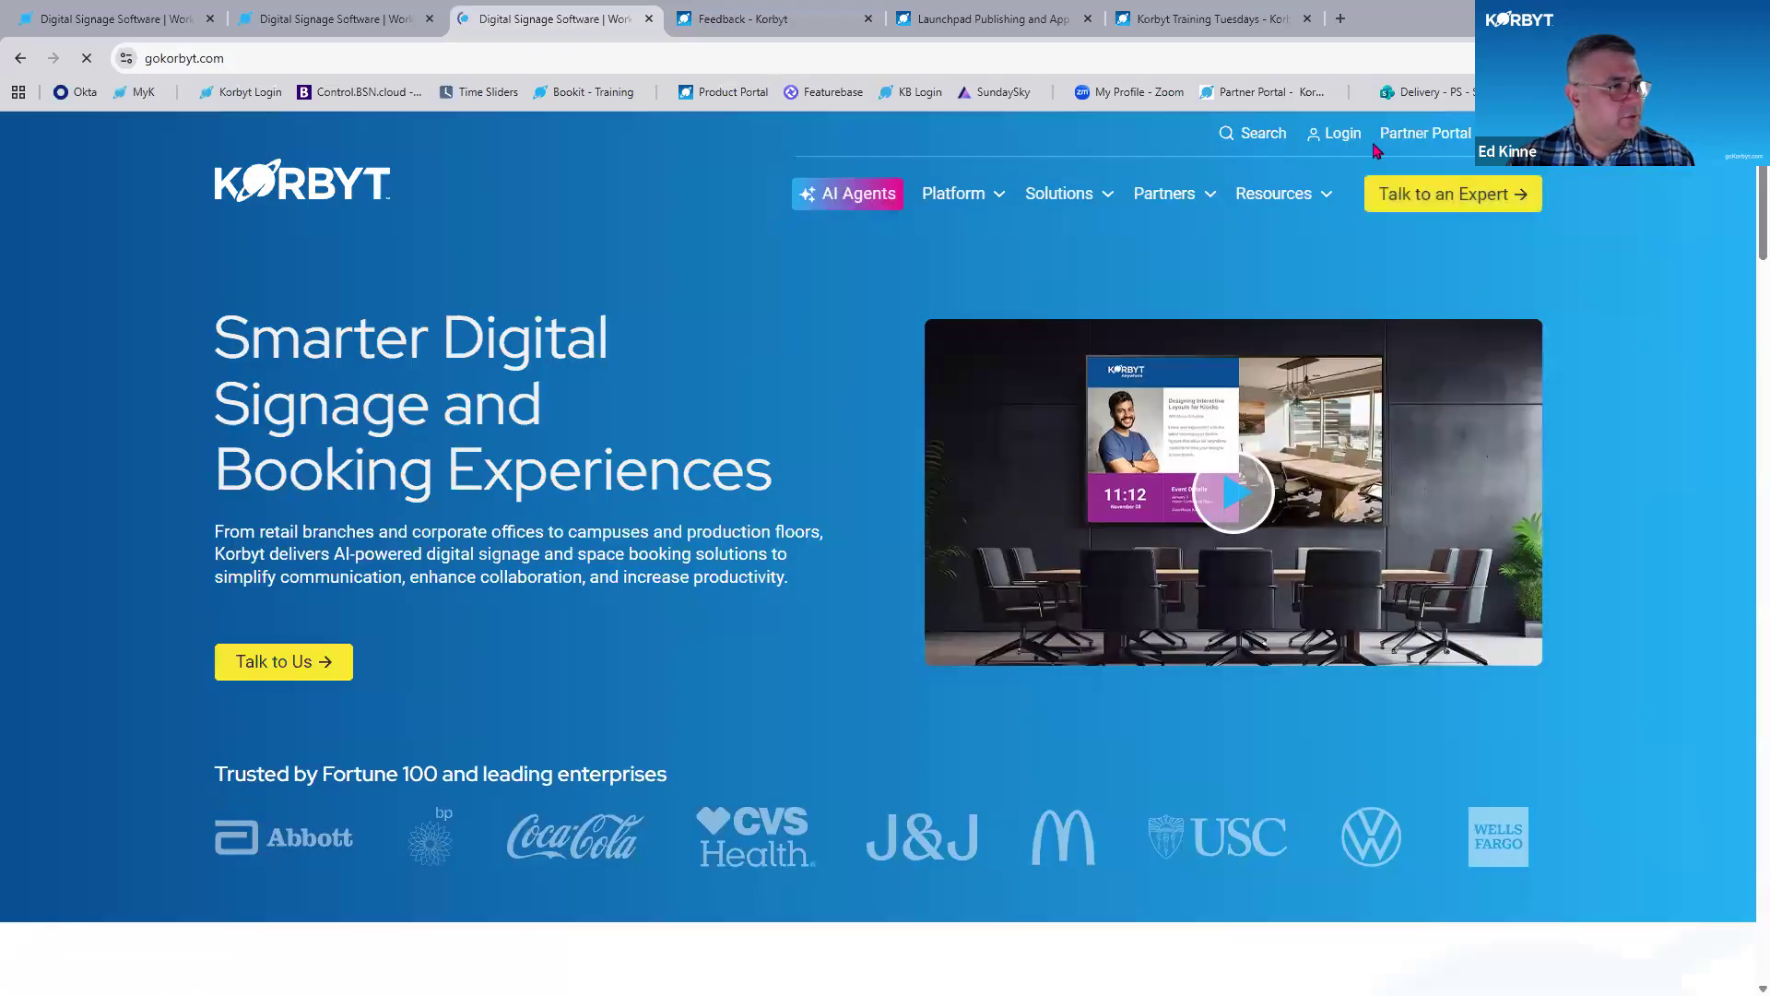
click(1346, 138)
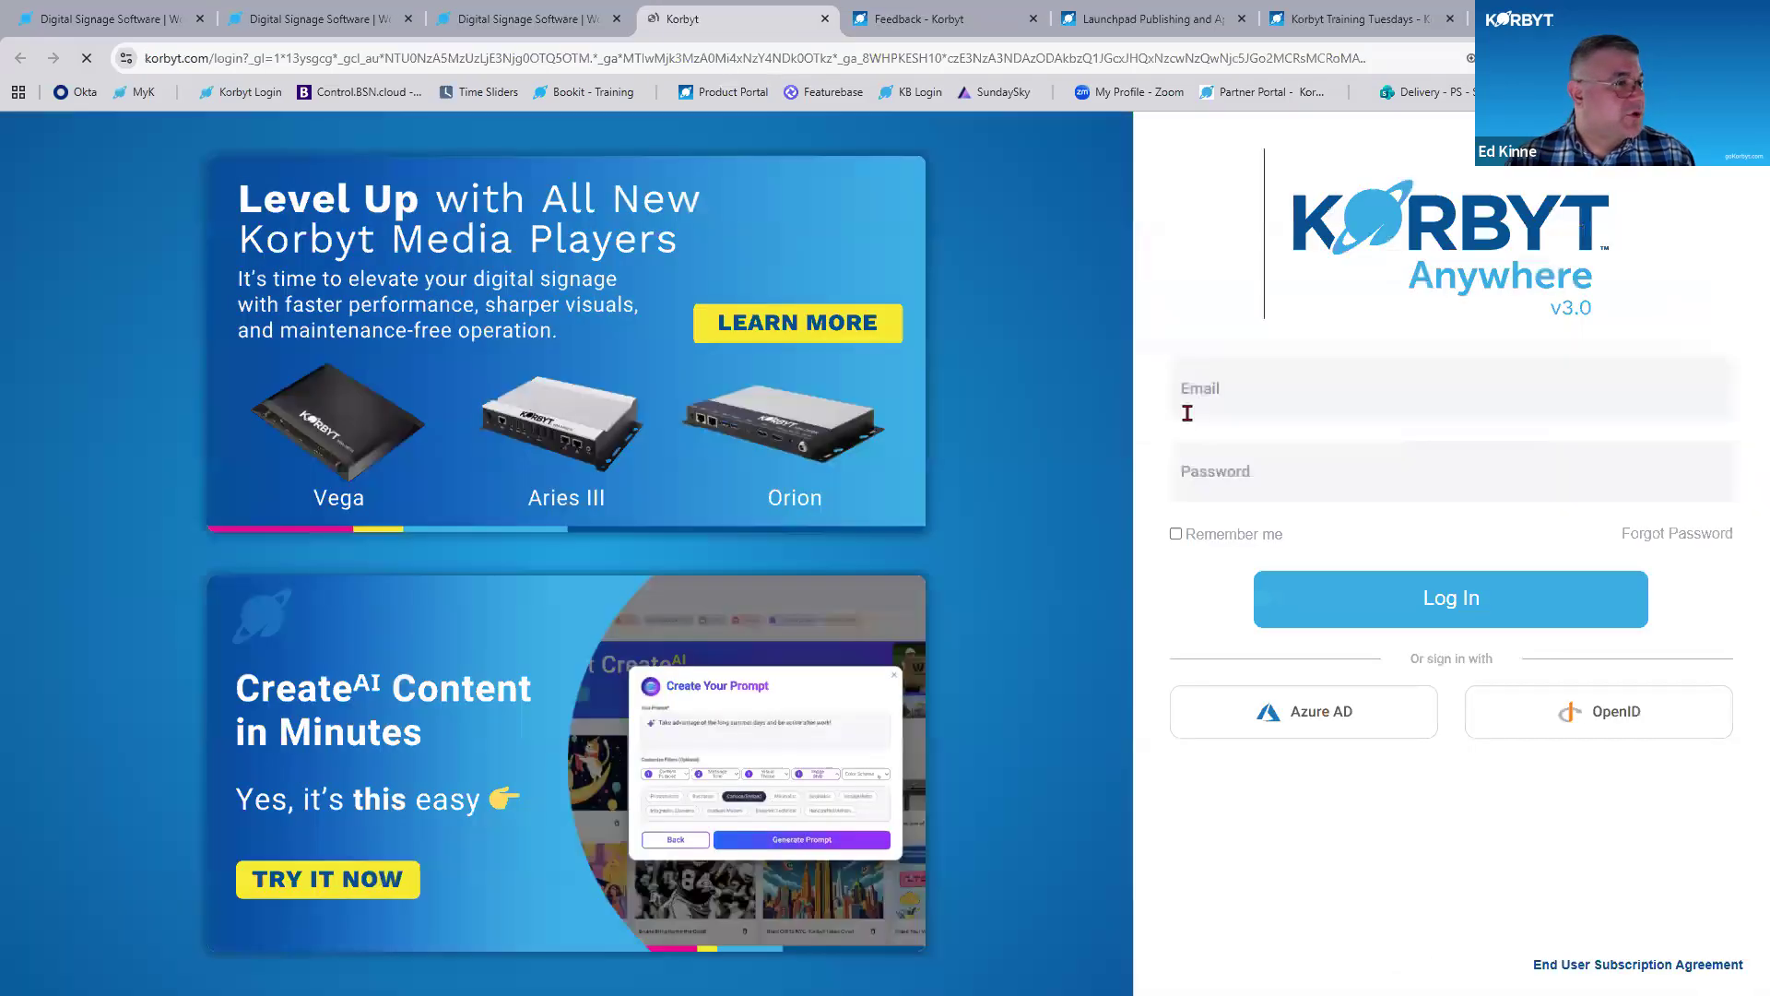
Sign in to the training author account using its saved e-mail and password.
click(1255, 395)
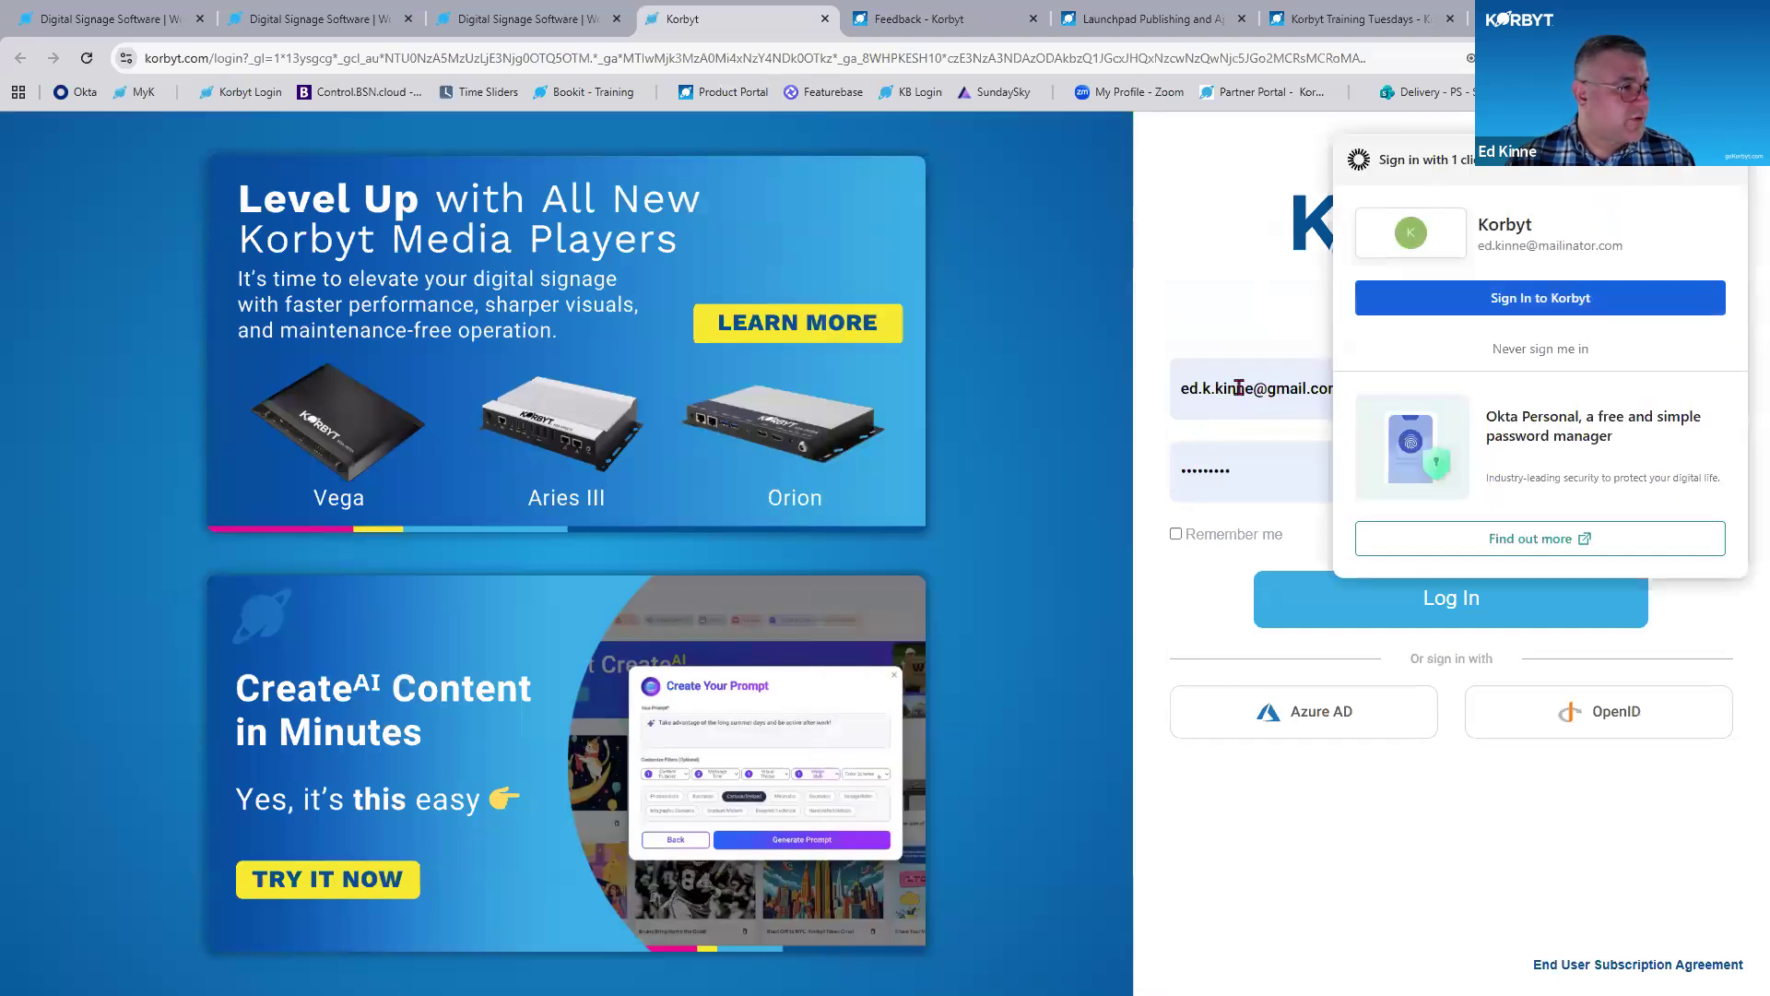
click(1239, 387)
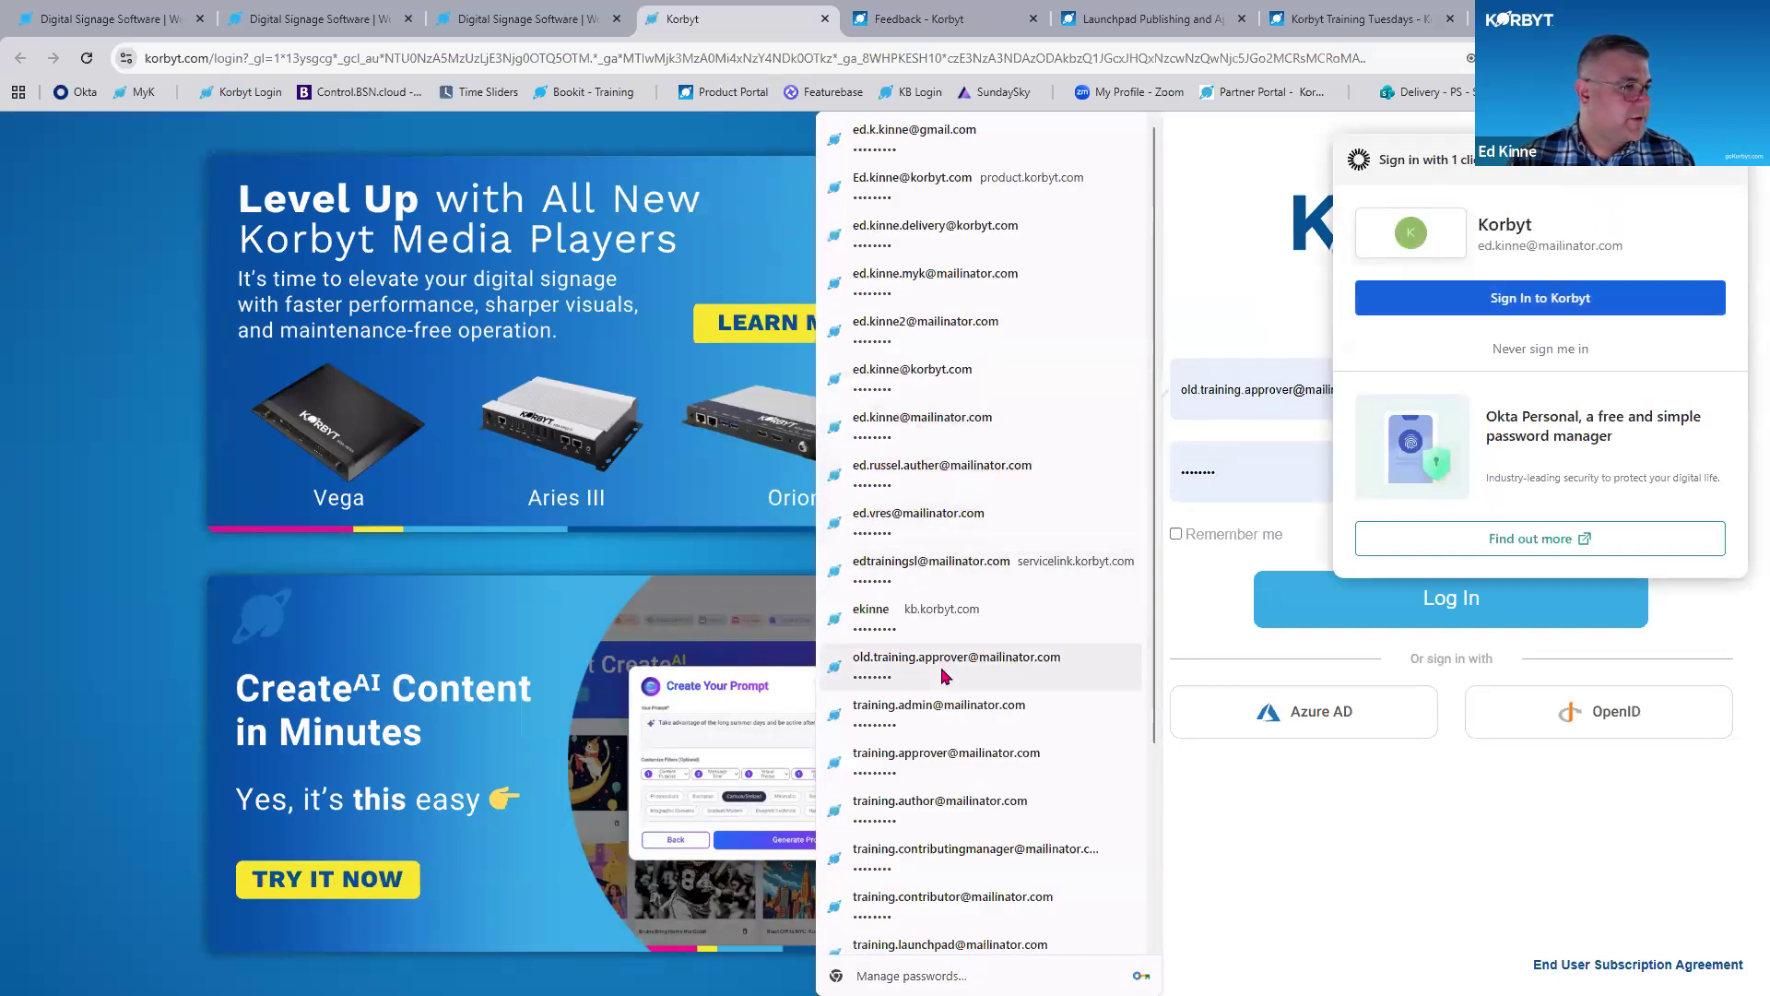
scroll(991, 783, down, 3)
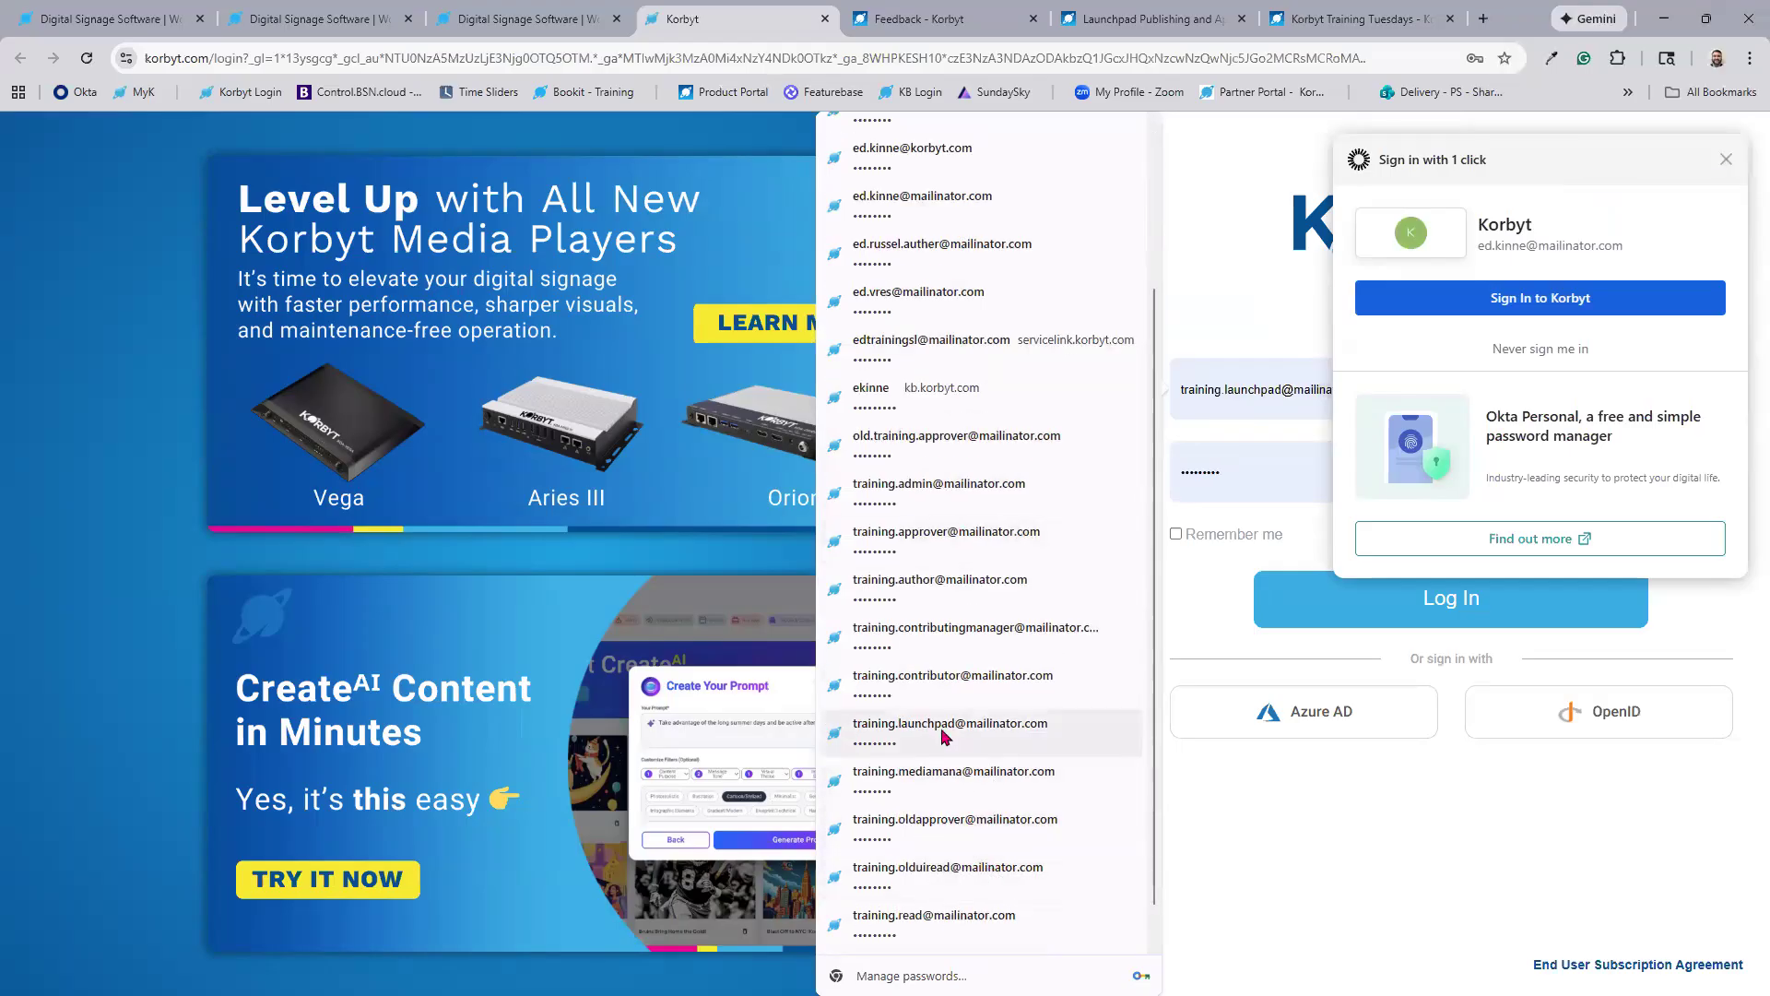
click(945, 590)
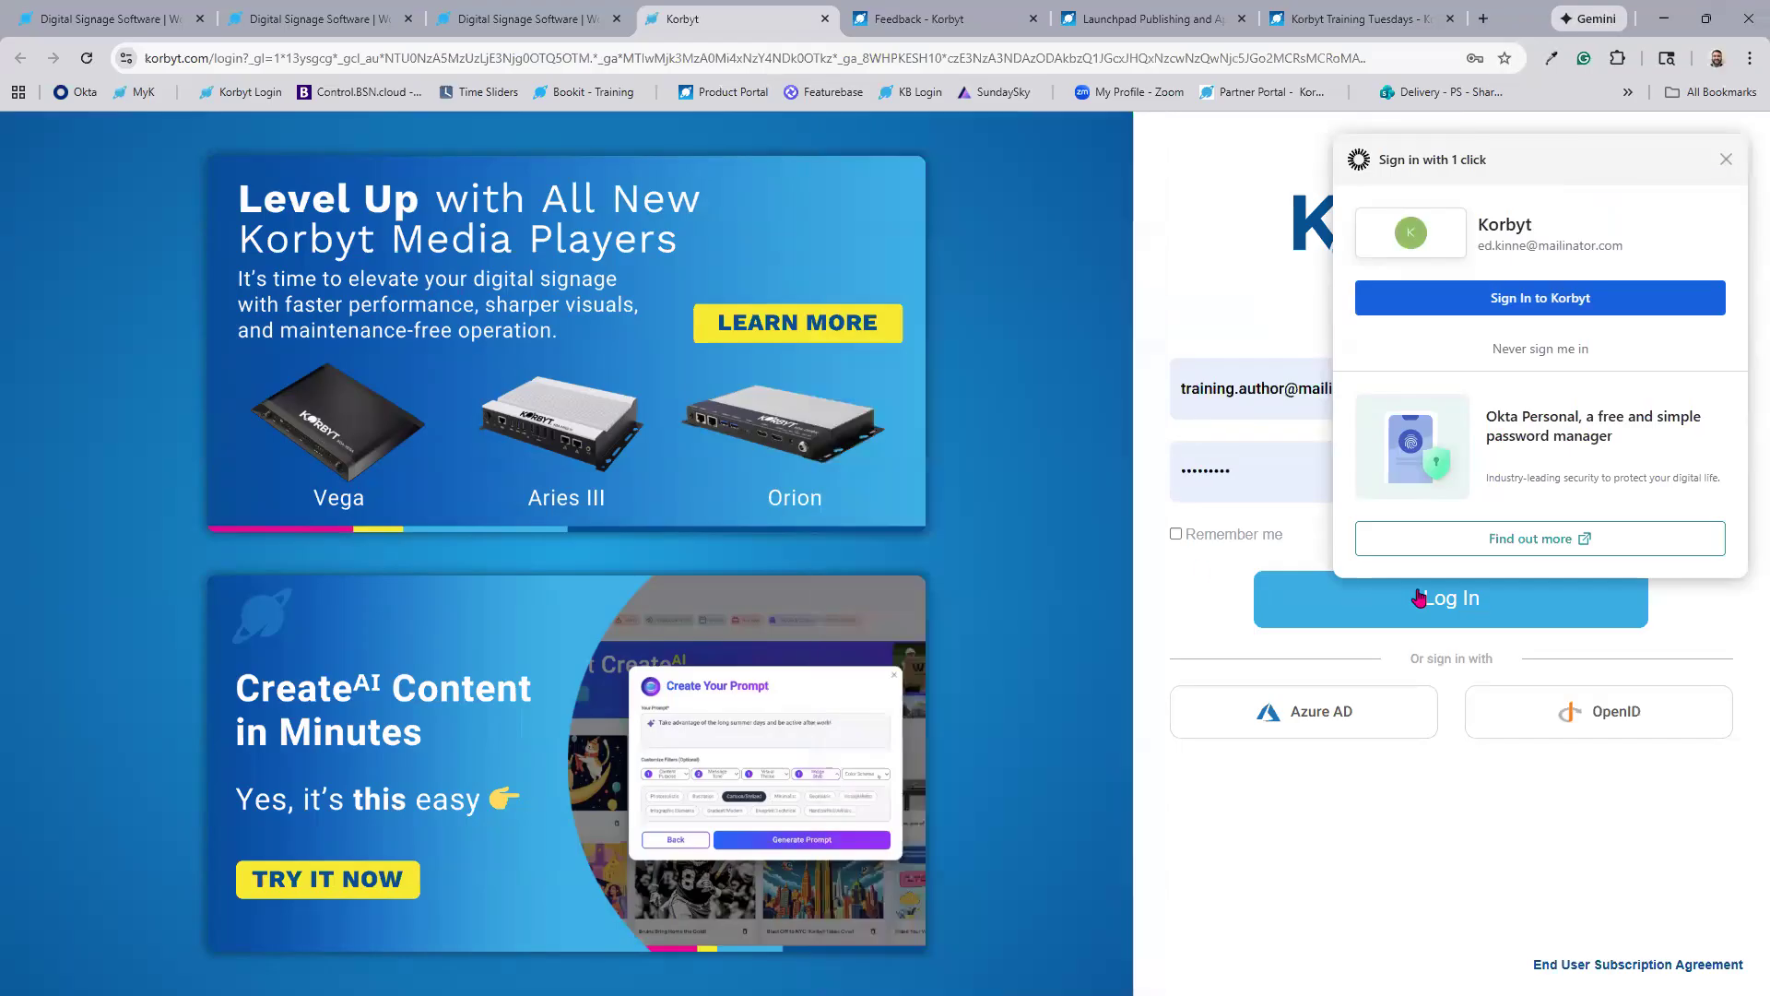
click(1420, 597)
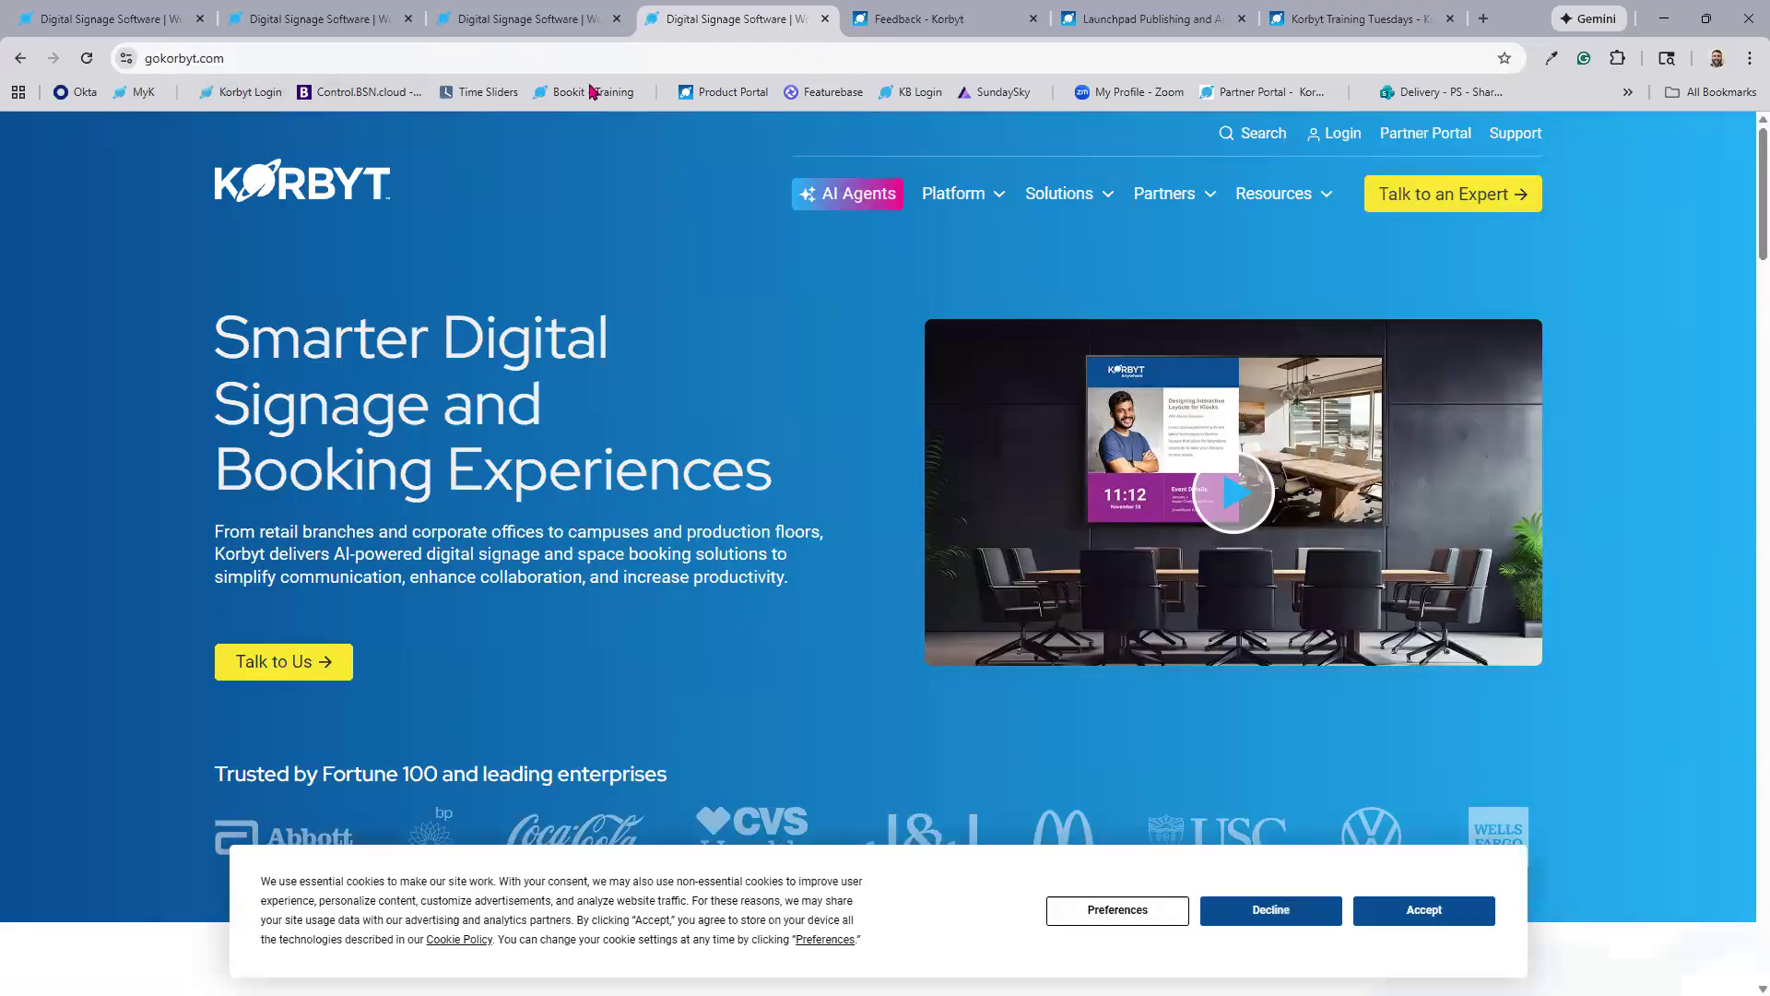
click(912, 92)
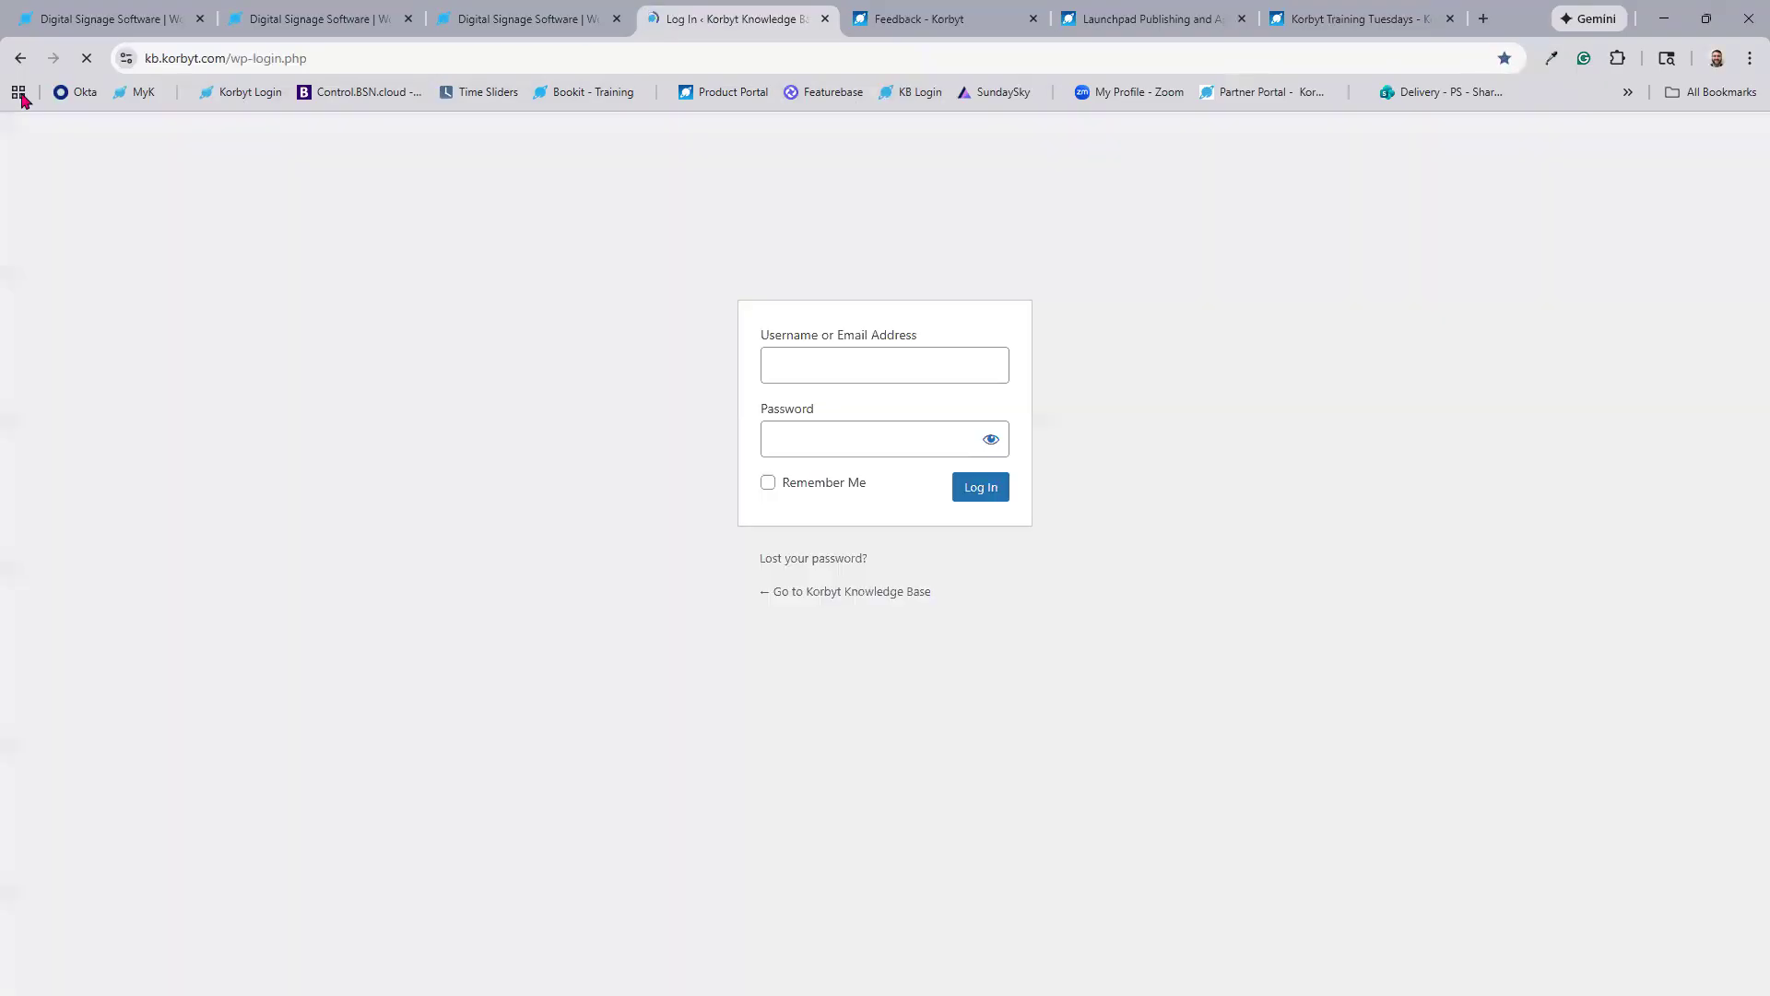
click(236, 98)
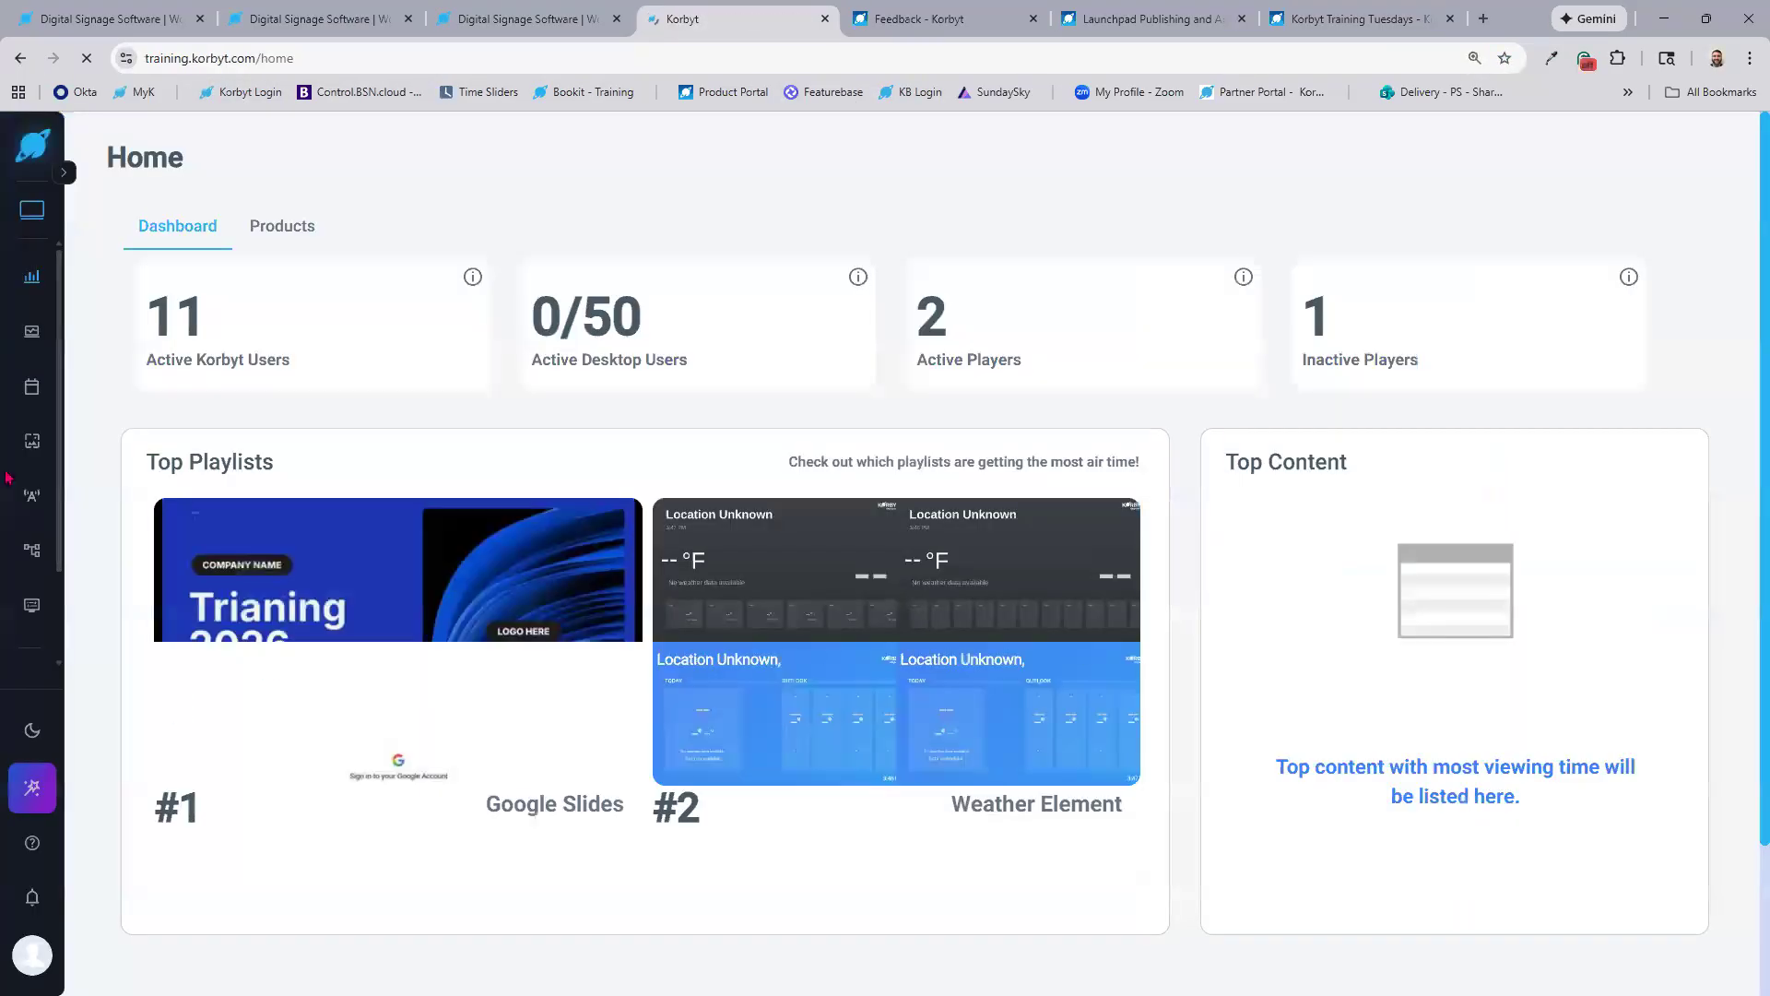
Open the Albany Local Full Screen launchpad and fill its media area with the Users Roles image.
mouse_move(20, 441)
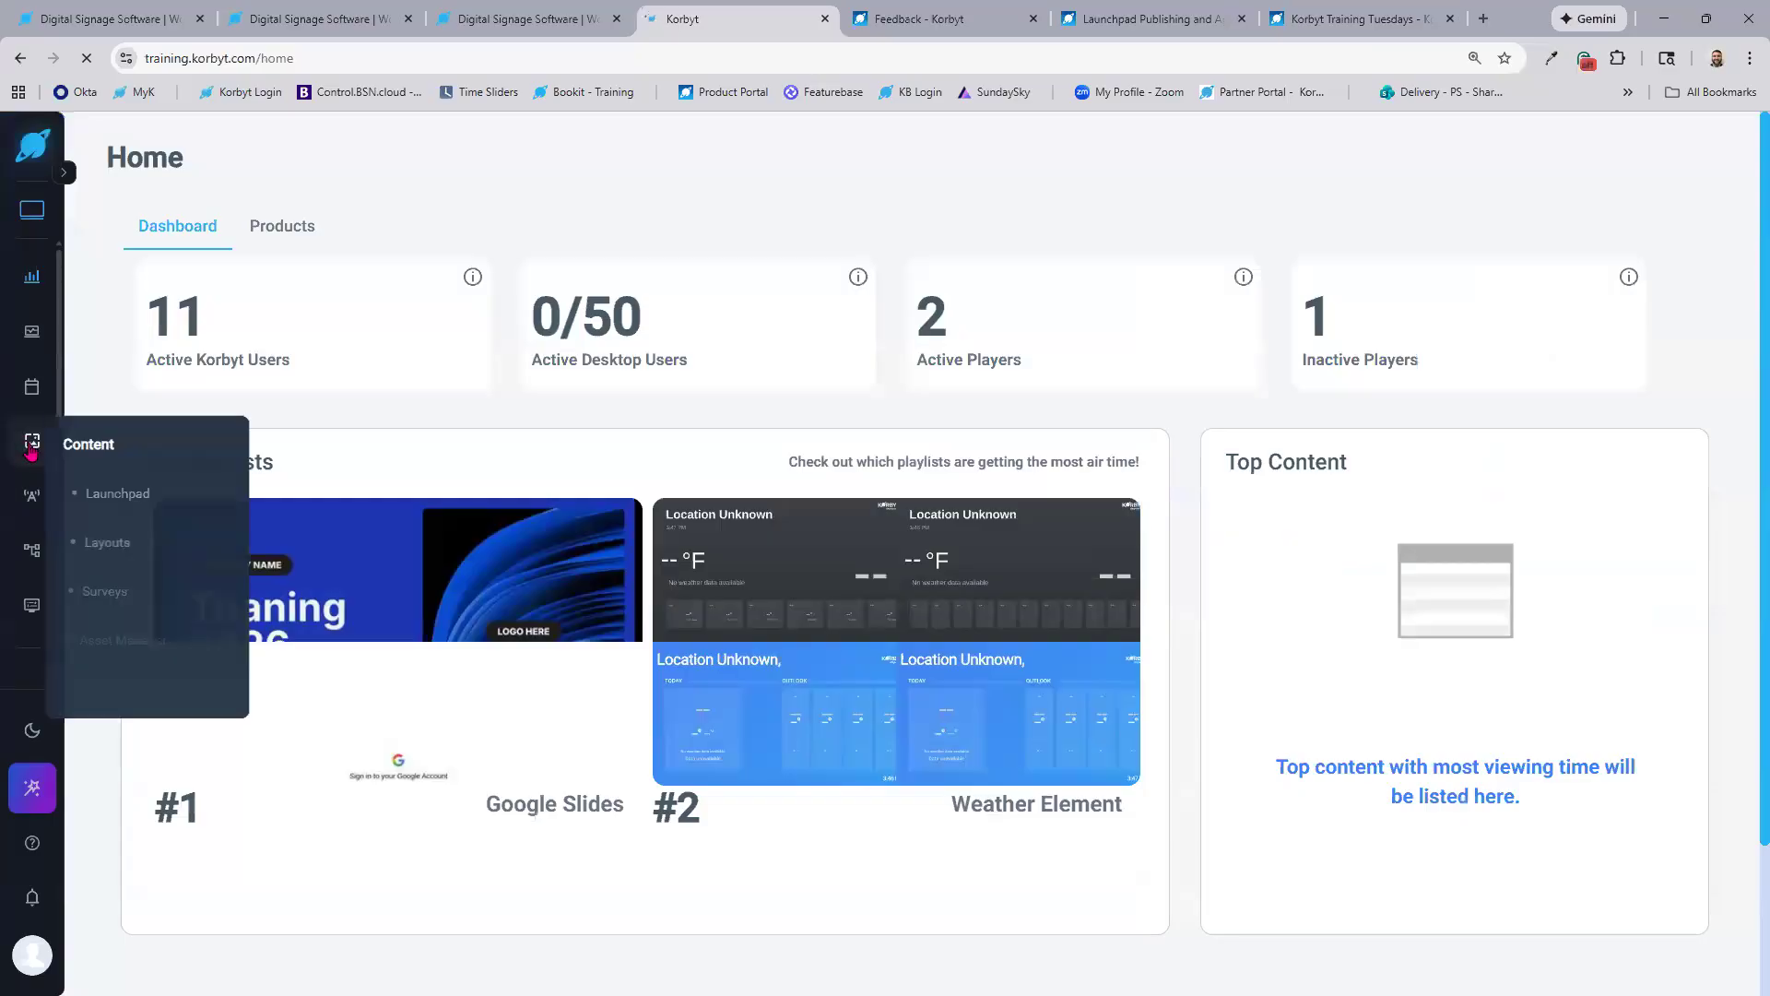
click(118, 495)
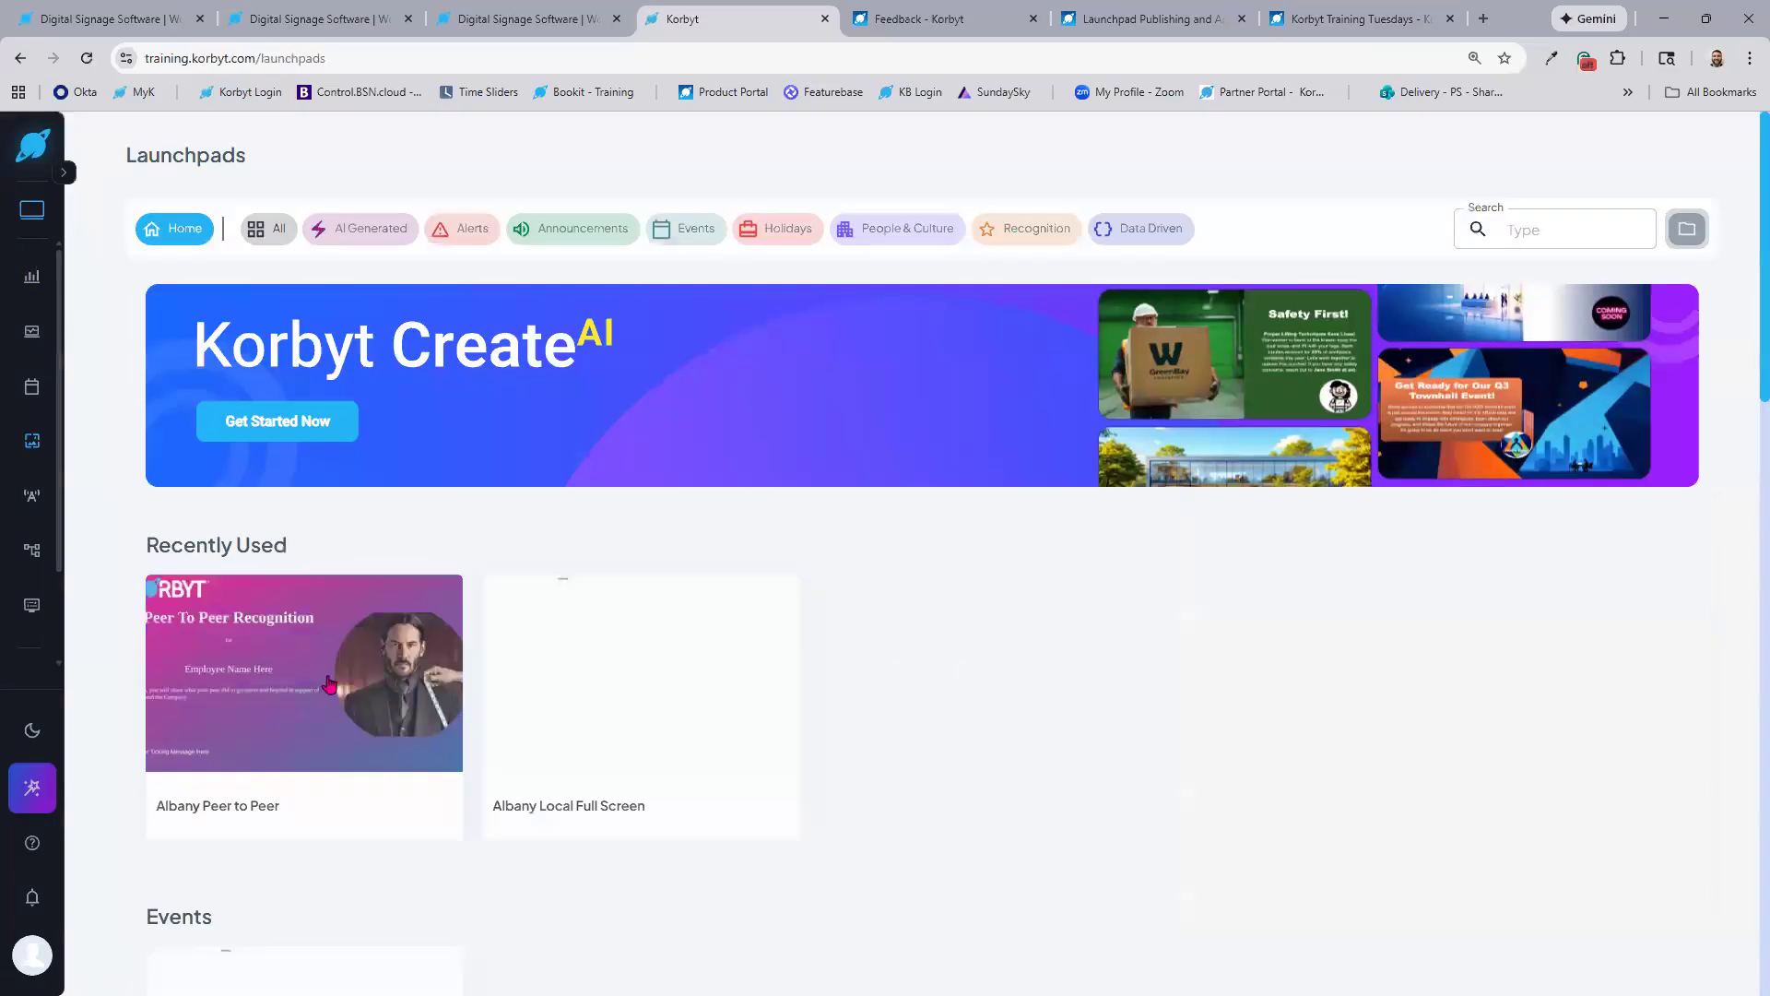
click(600, 707)
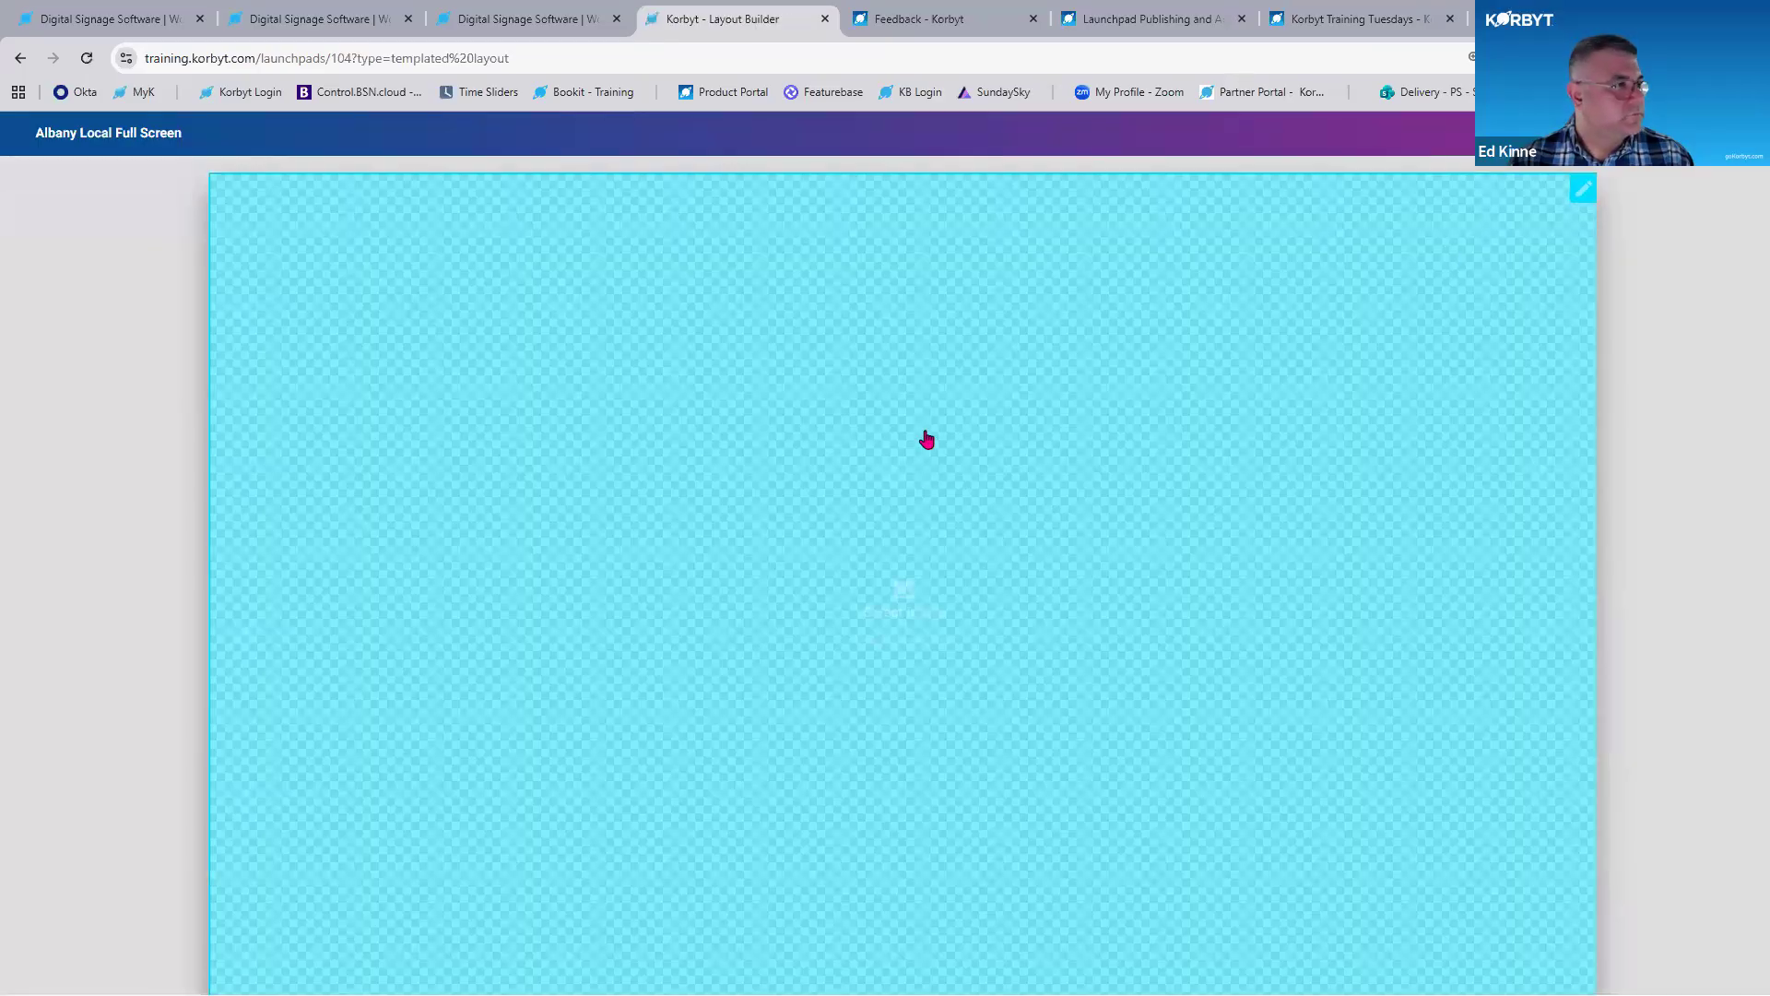
click(655, 448)
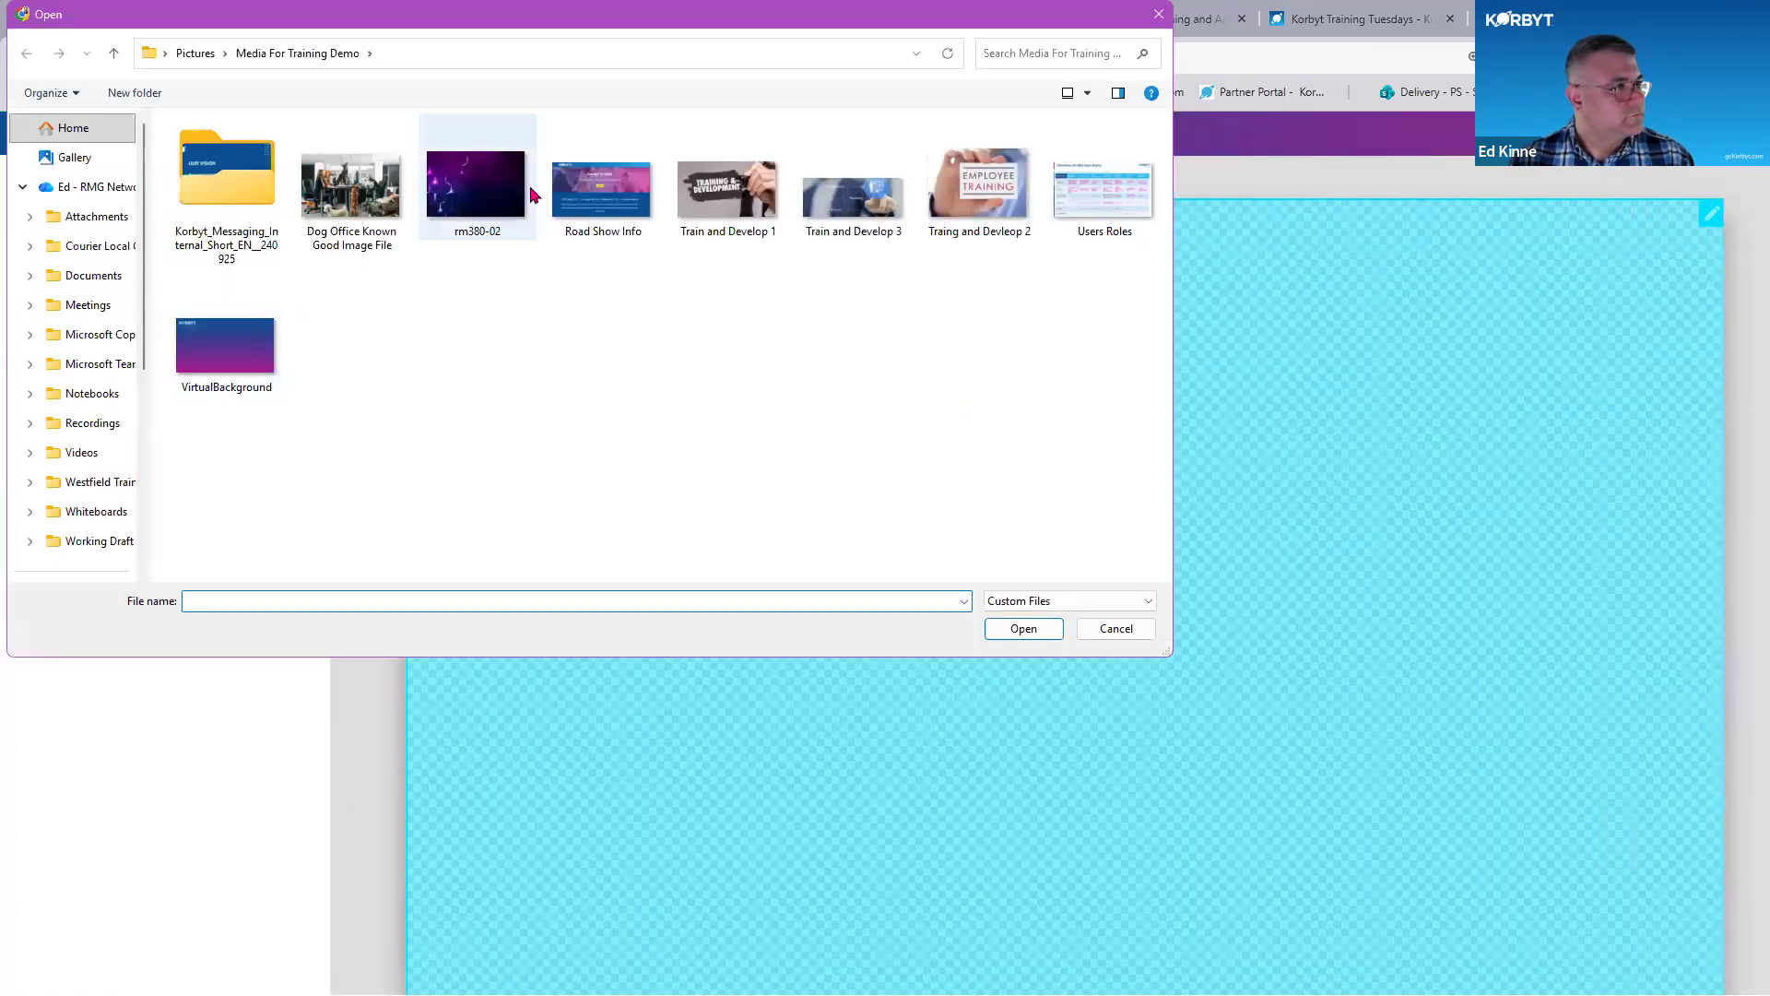
click(1088, 214)
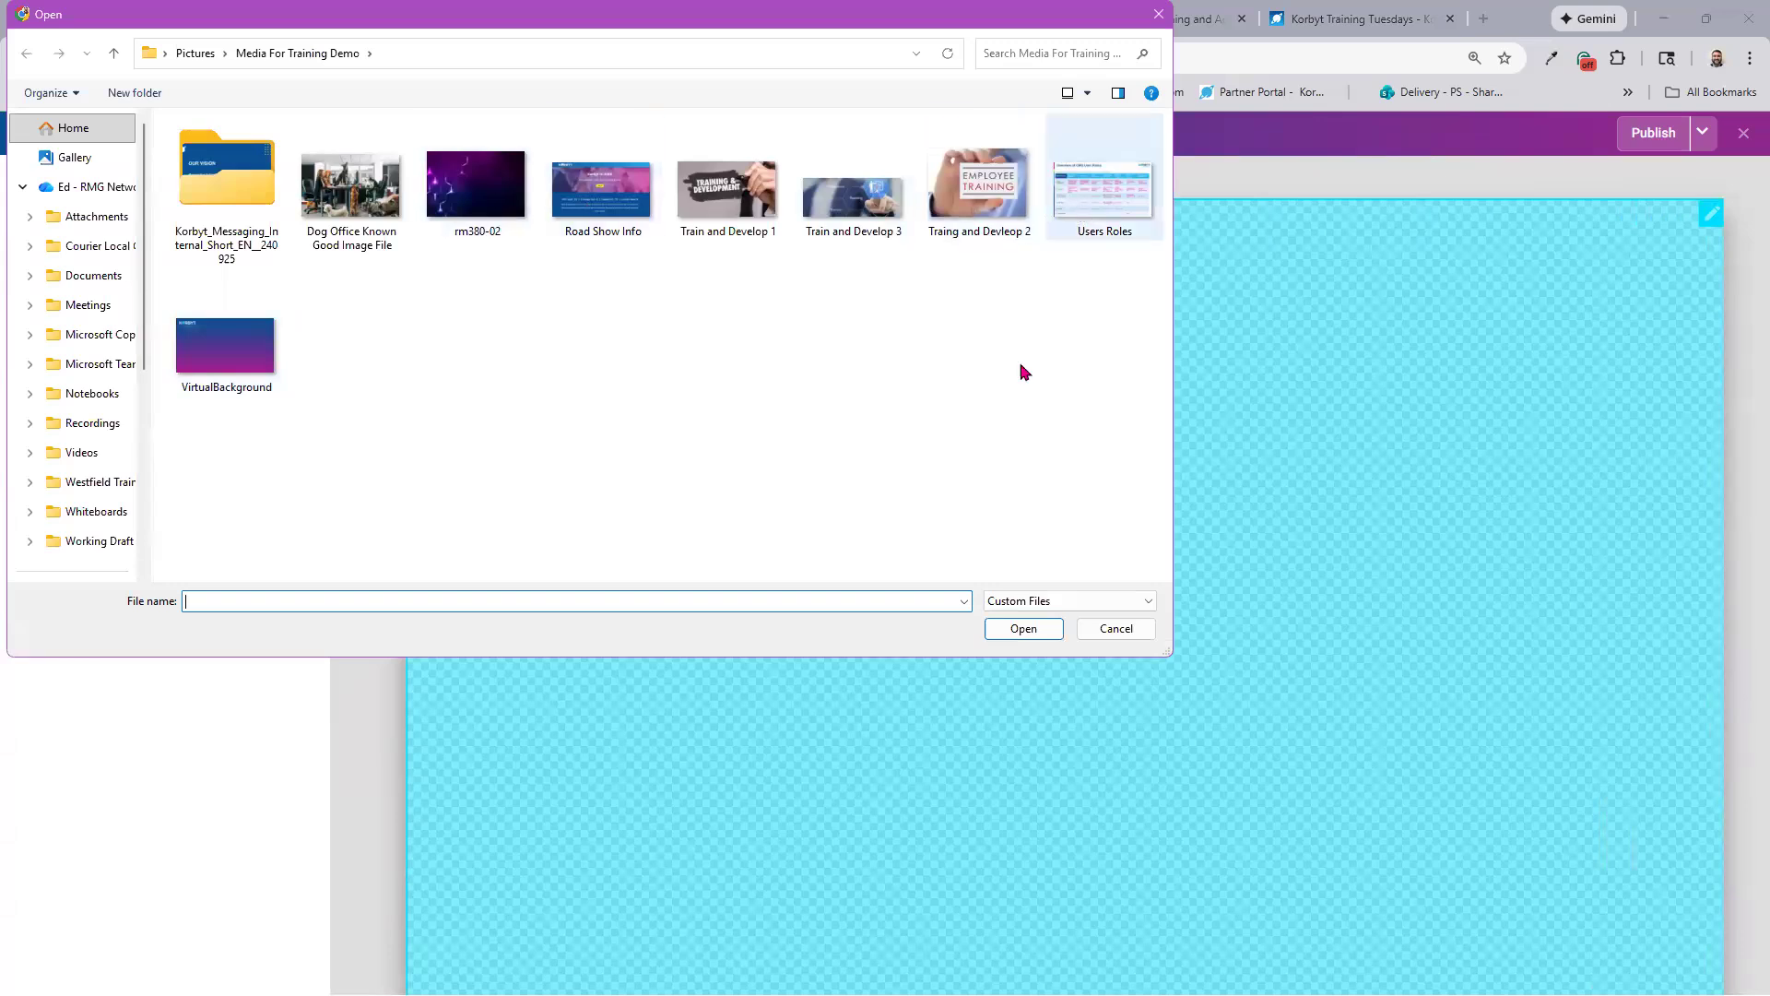
key(Return)
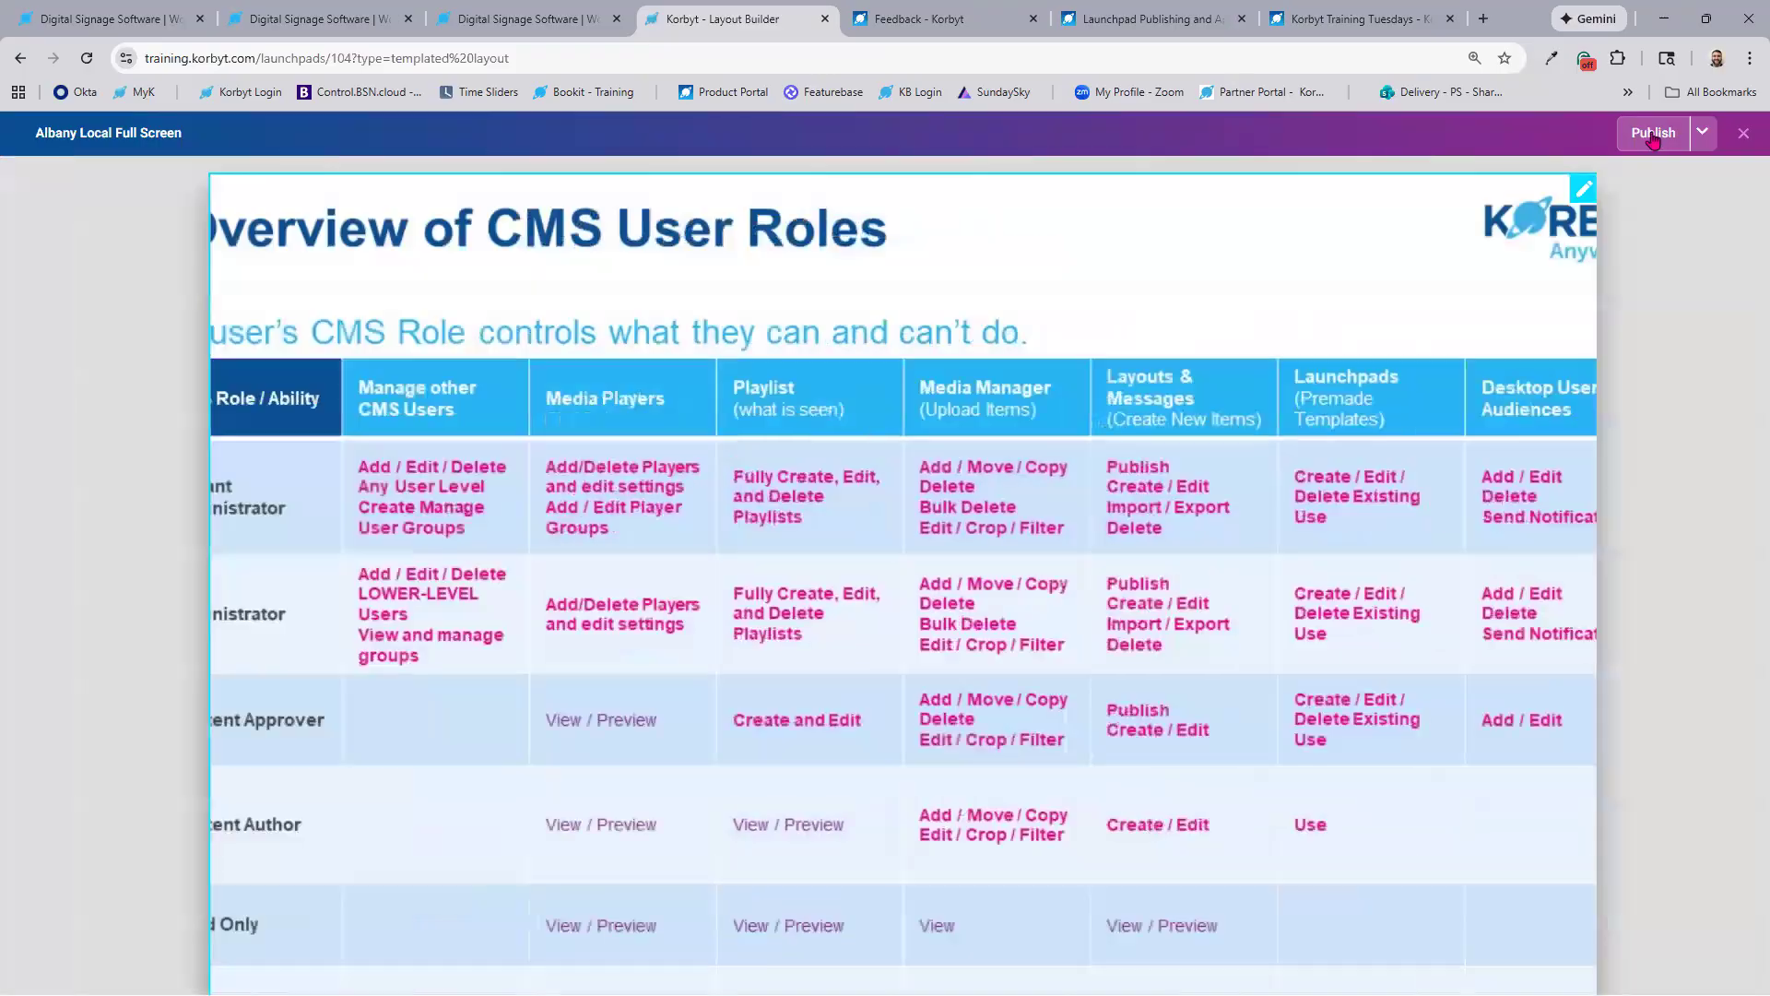
Start publishing the launchpad and name it "Example with approval".
click(1653, 135)
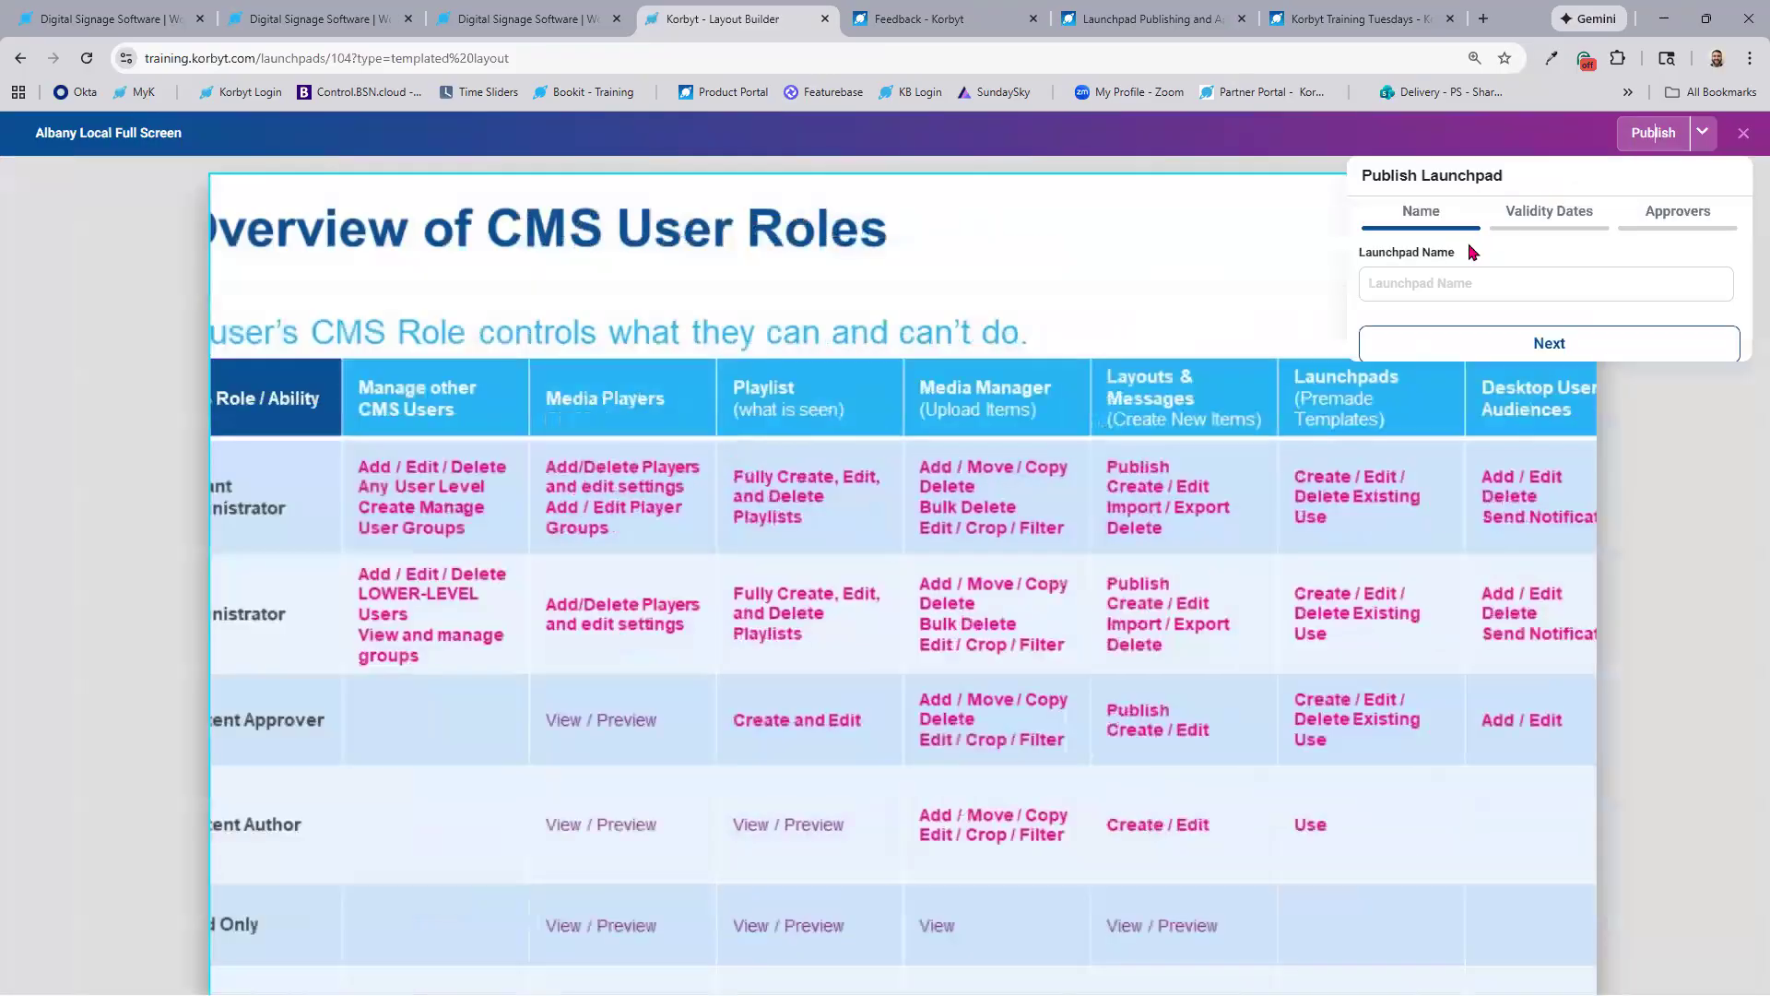
click(1466, 293)
text(E)
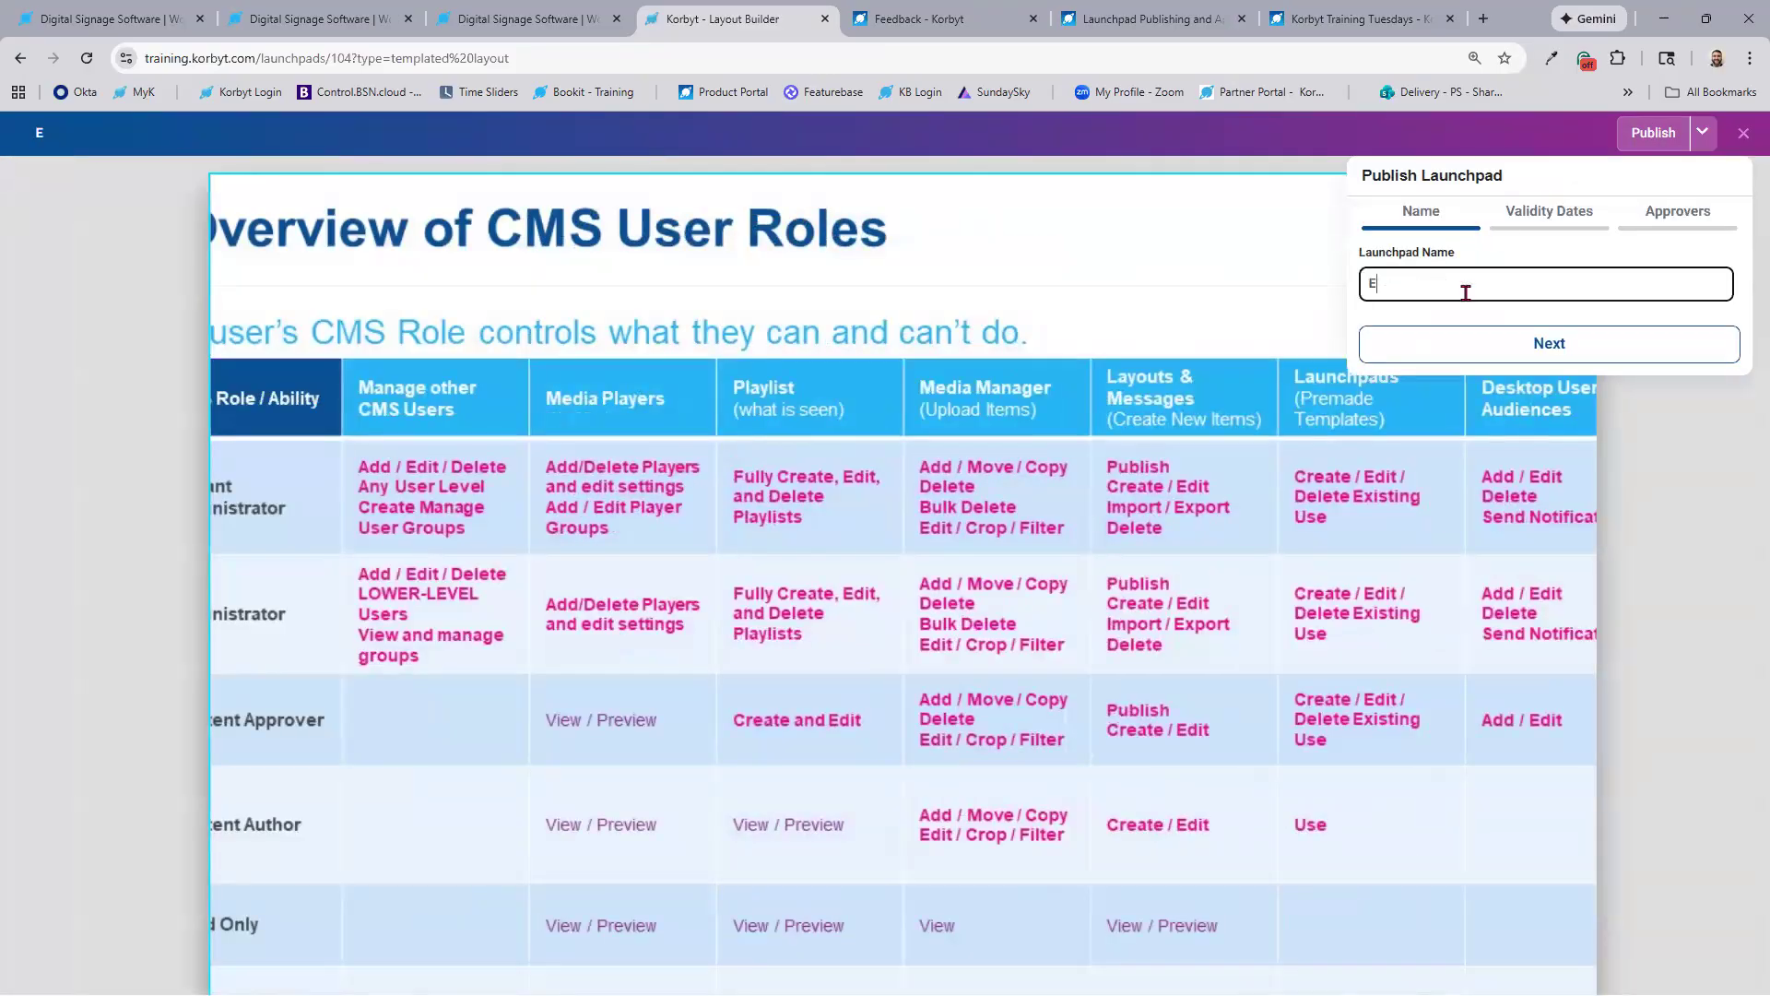
text(xample with approval)
Set the validity dates from 02/11/2026 11:25 AM to 02/13/2026 11:25 AM and return to the launchpads list.
click(1520, 240)
click(1720, 326)
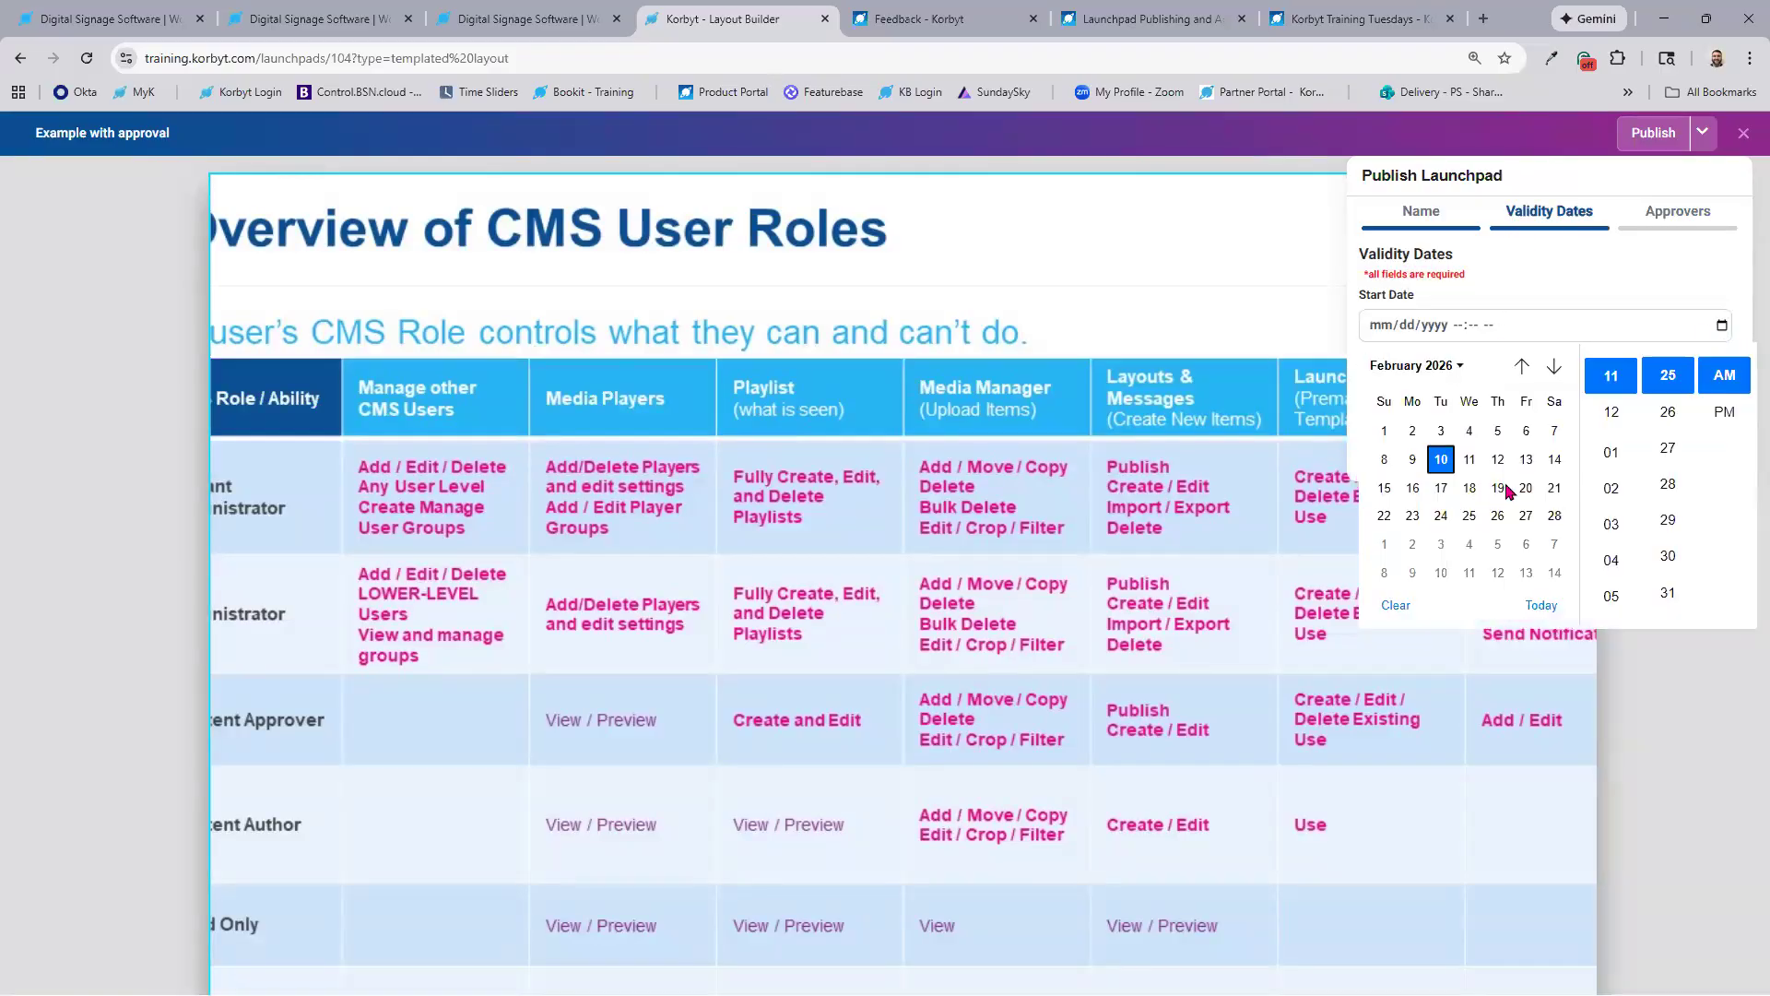
click(1469, 459)
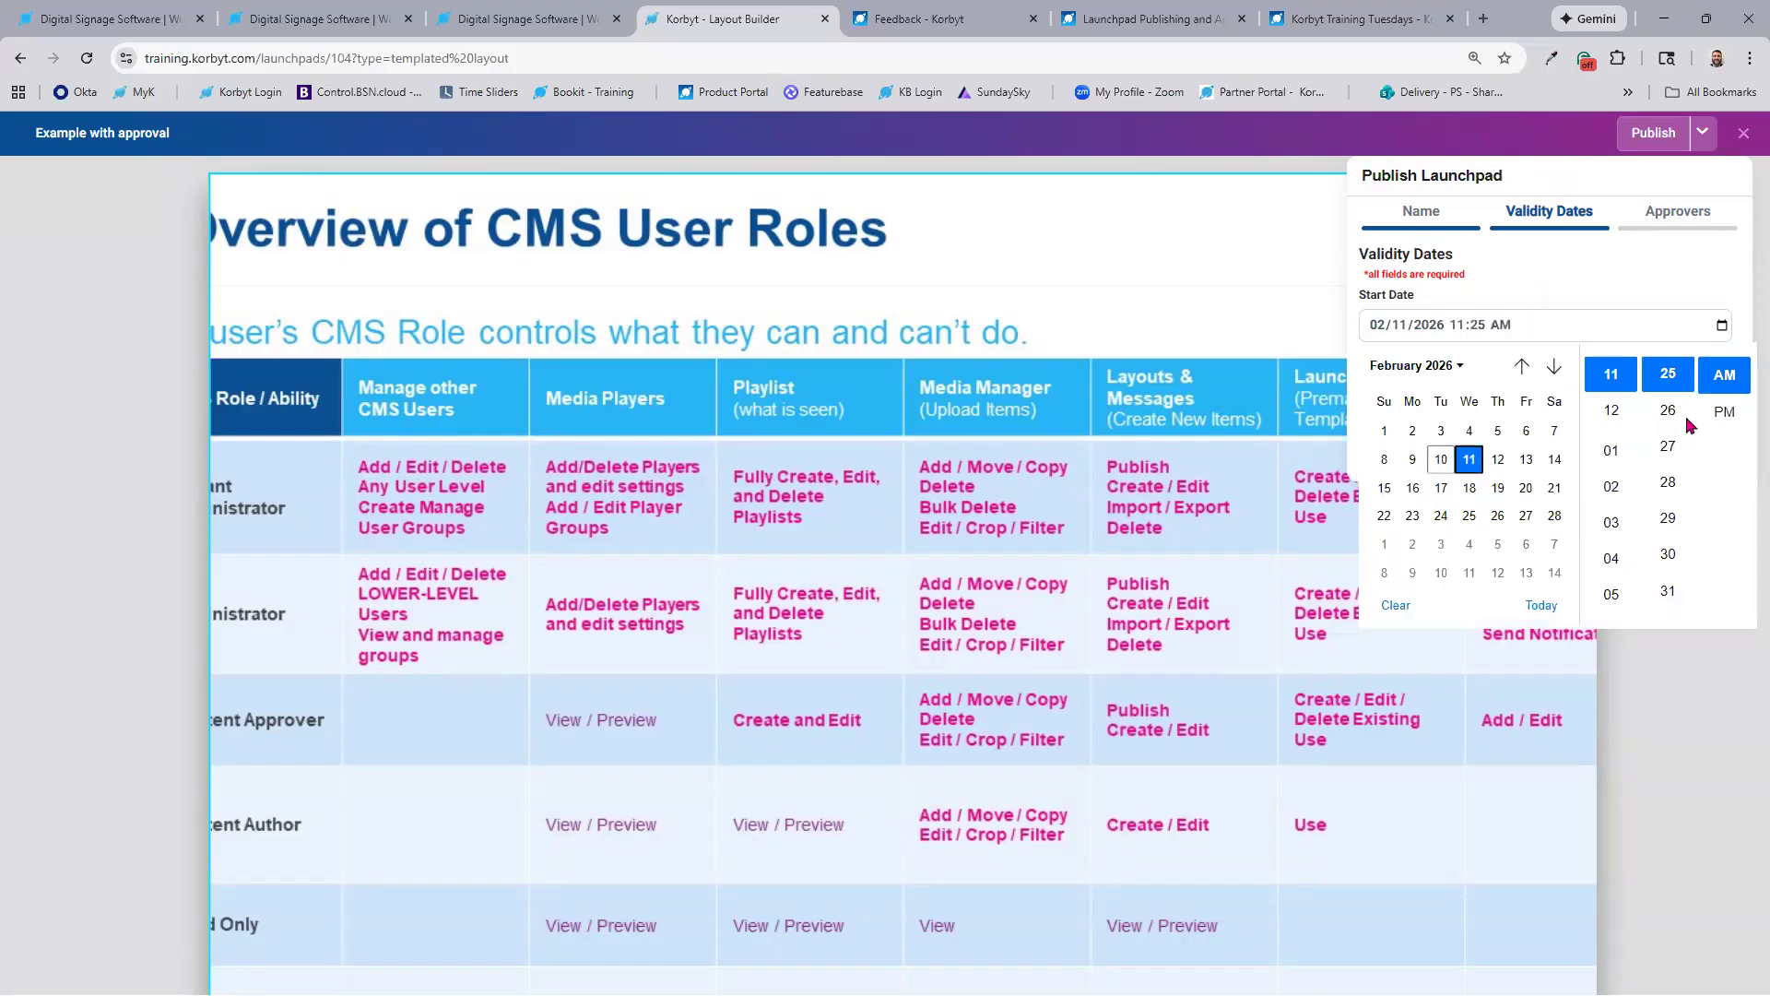
click(1722, 399)
click(1526, 488)
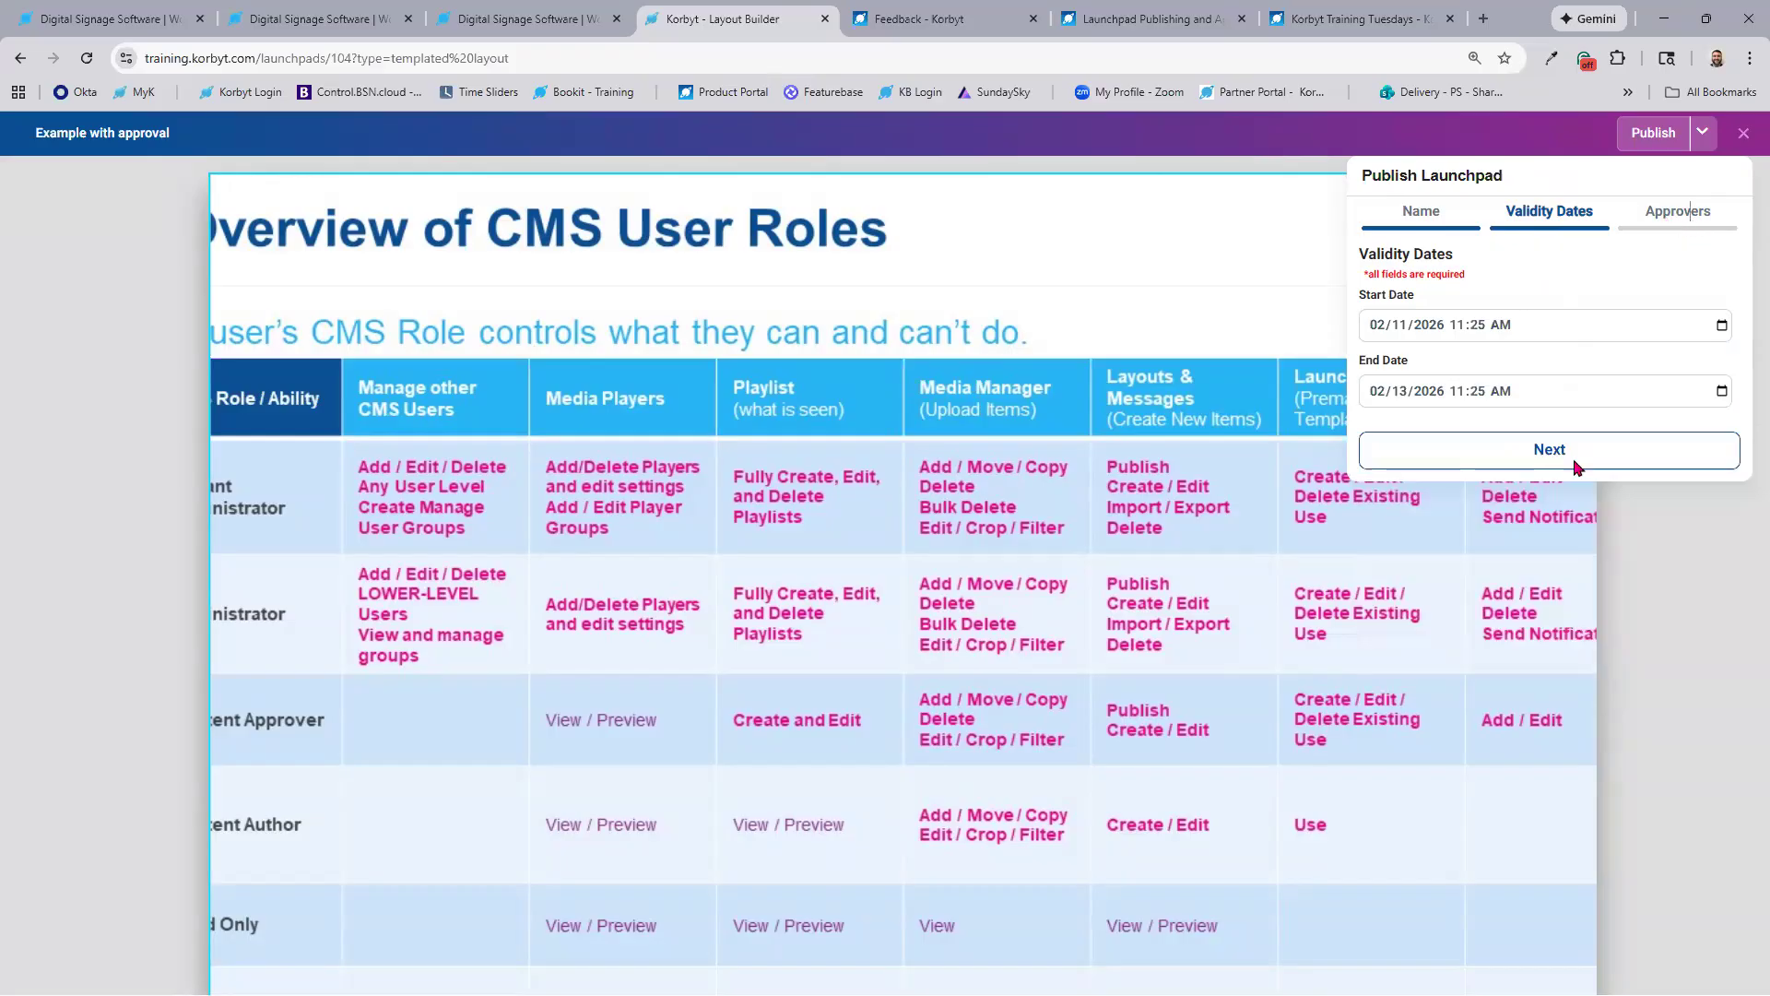
click(19, 57)
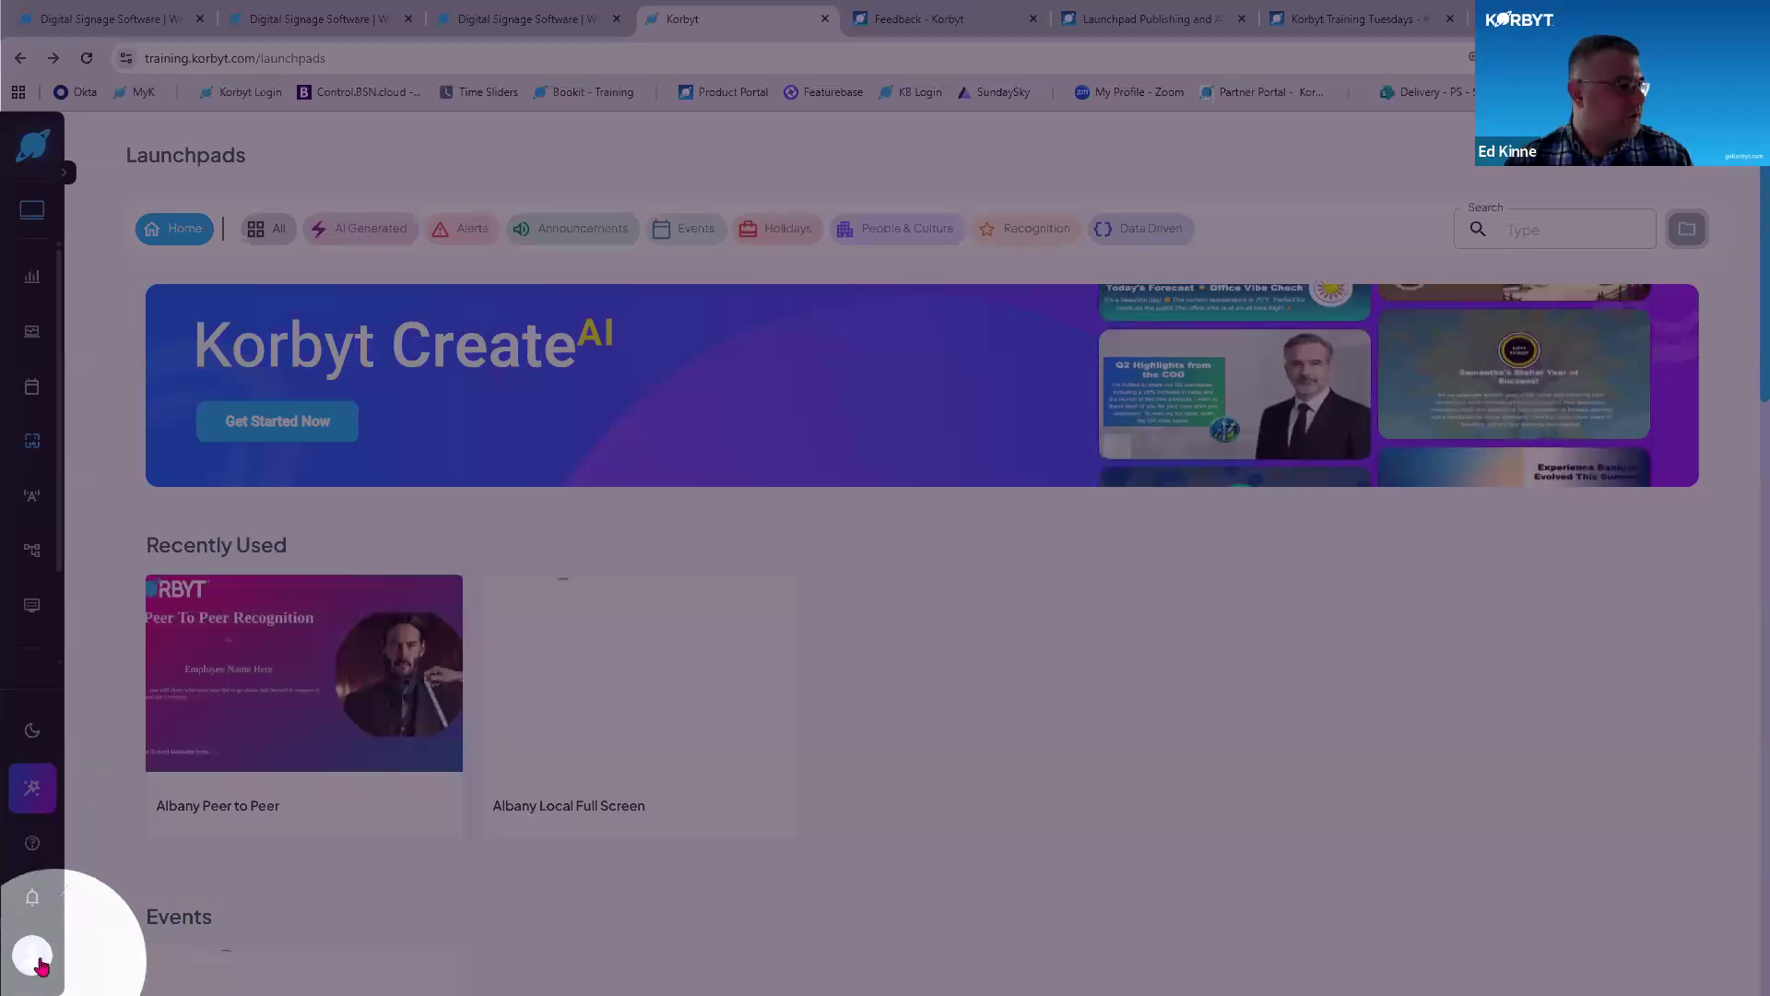
Log out of the training author account and open the Korbyt login page again.
click(32, 955)
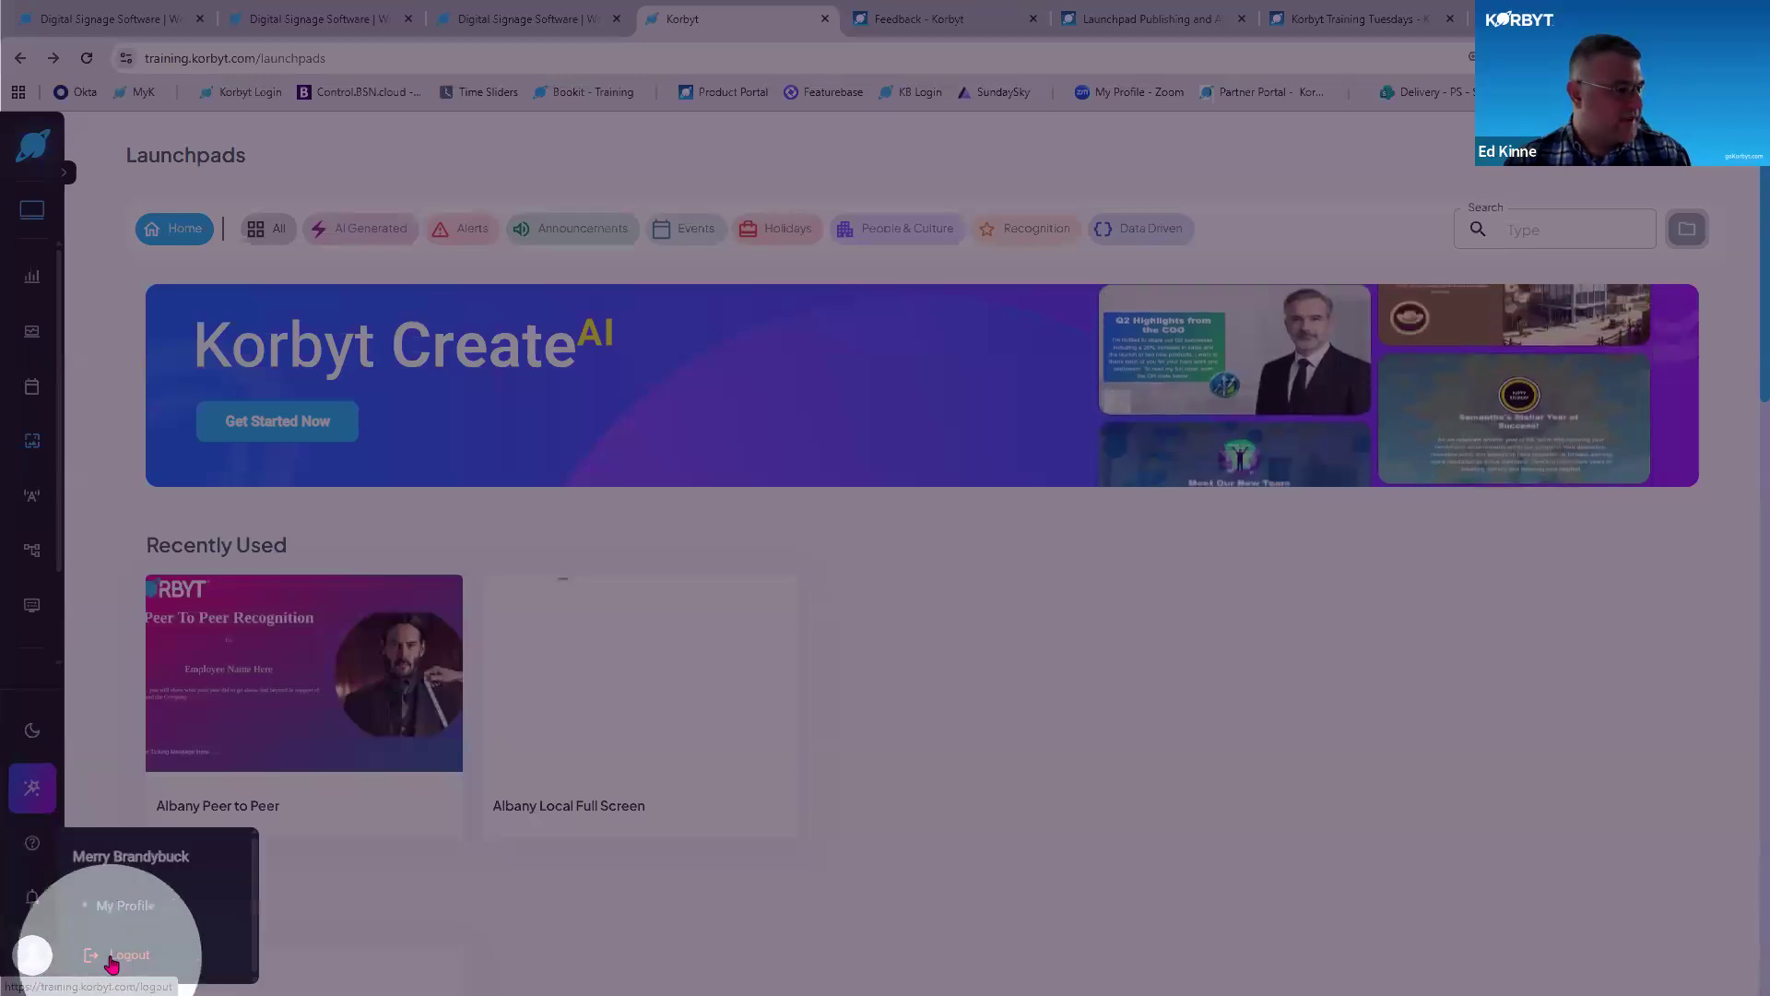
click(111, 960)
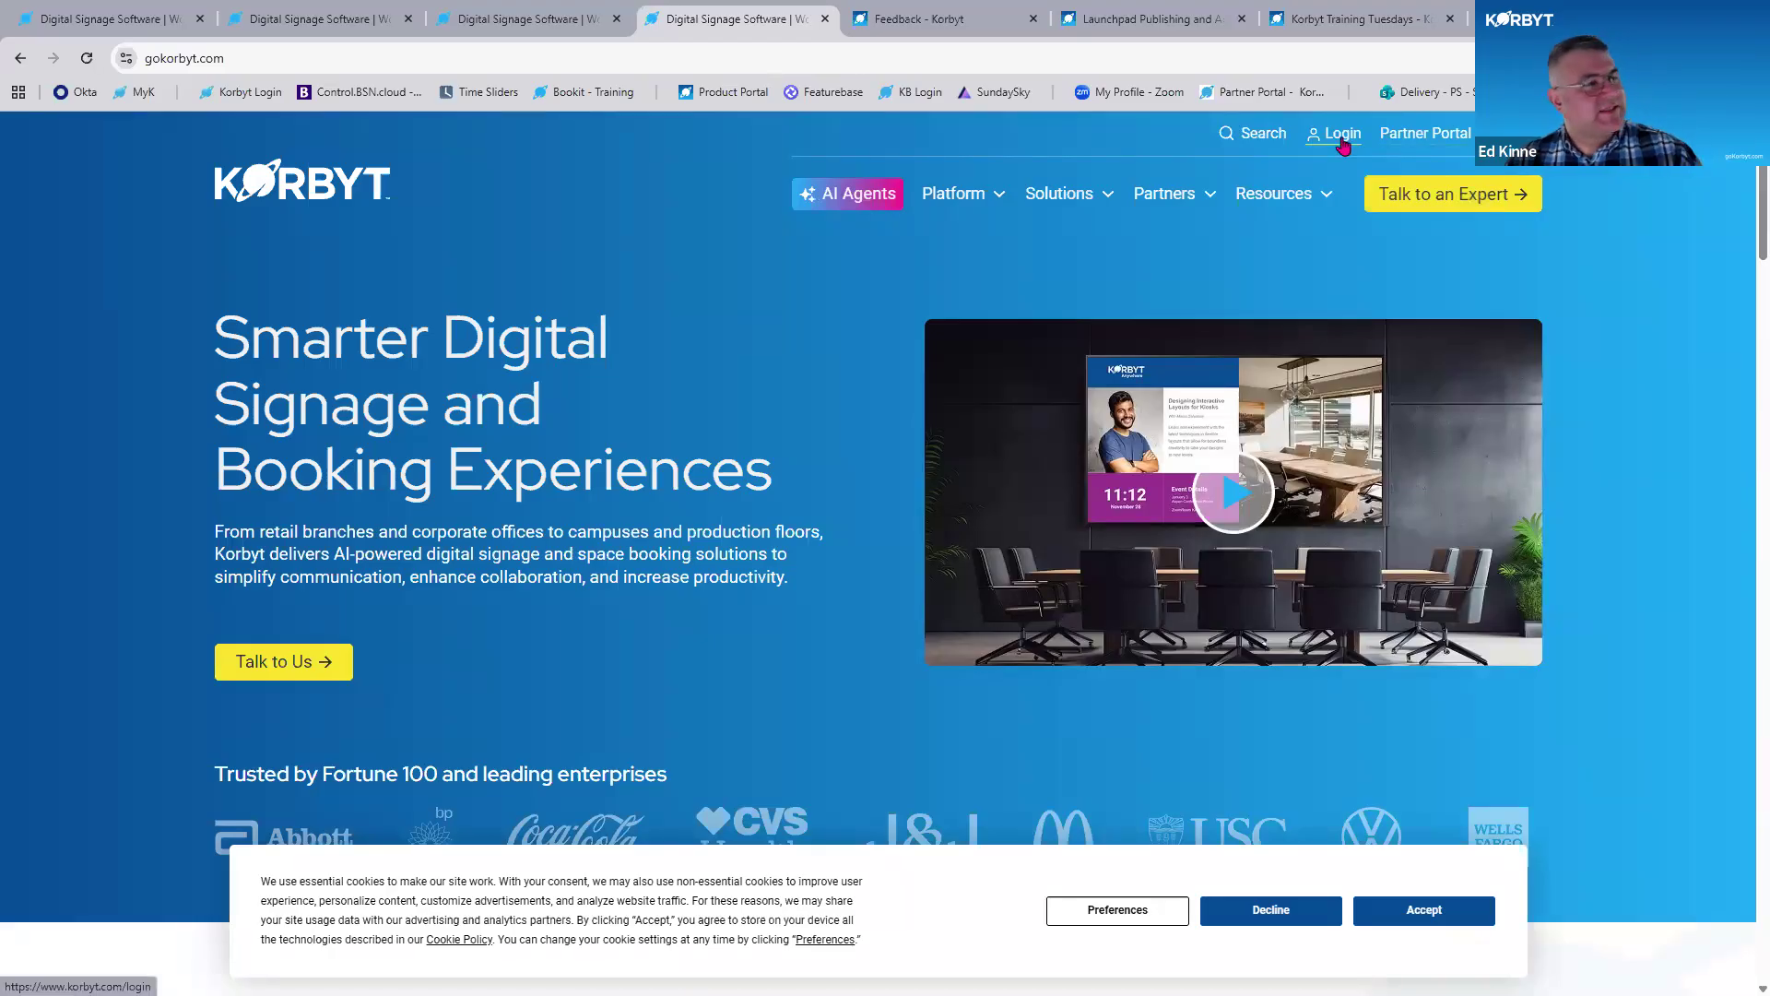
click(1343, 134)
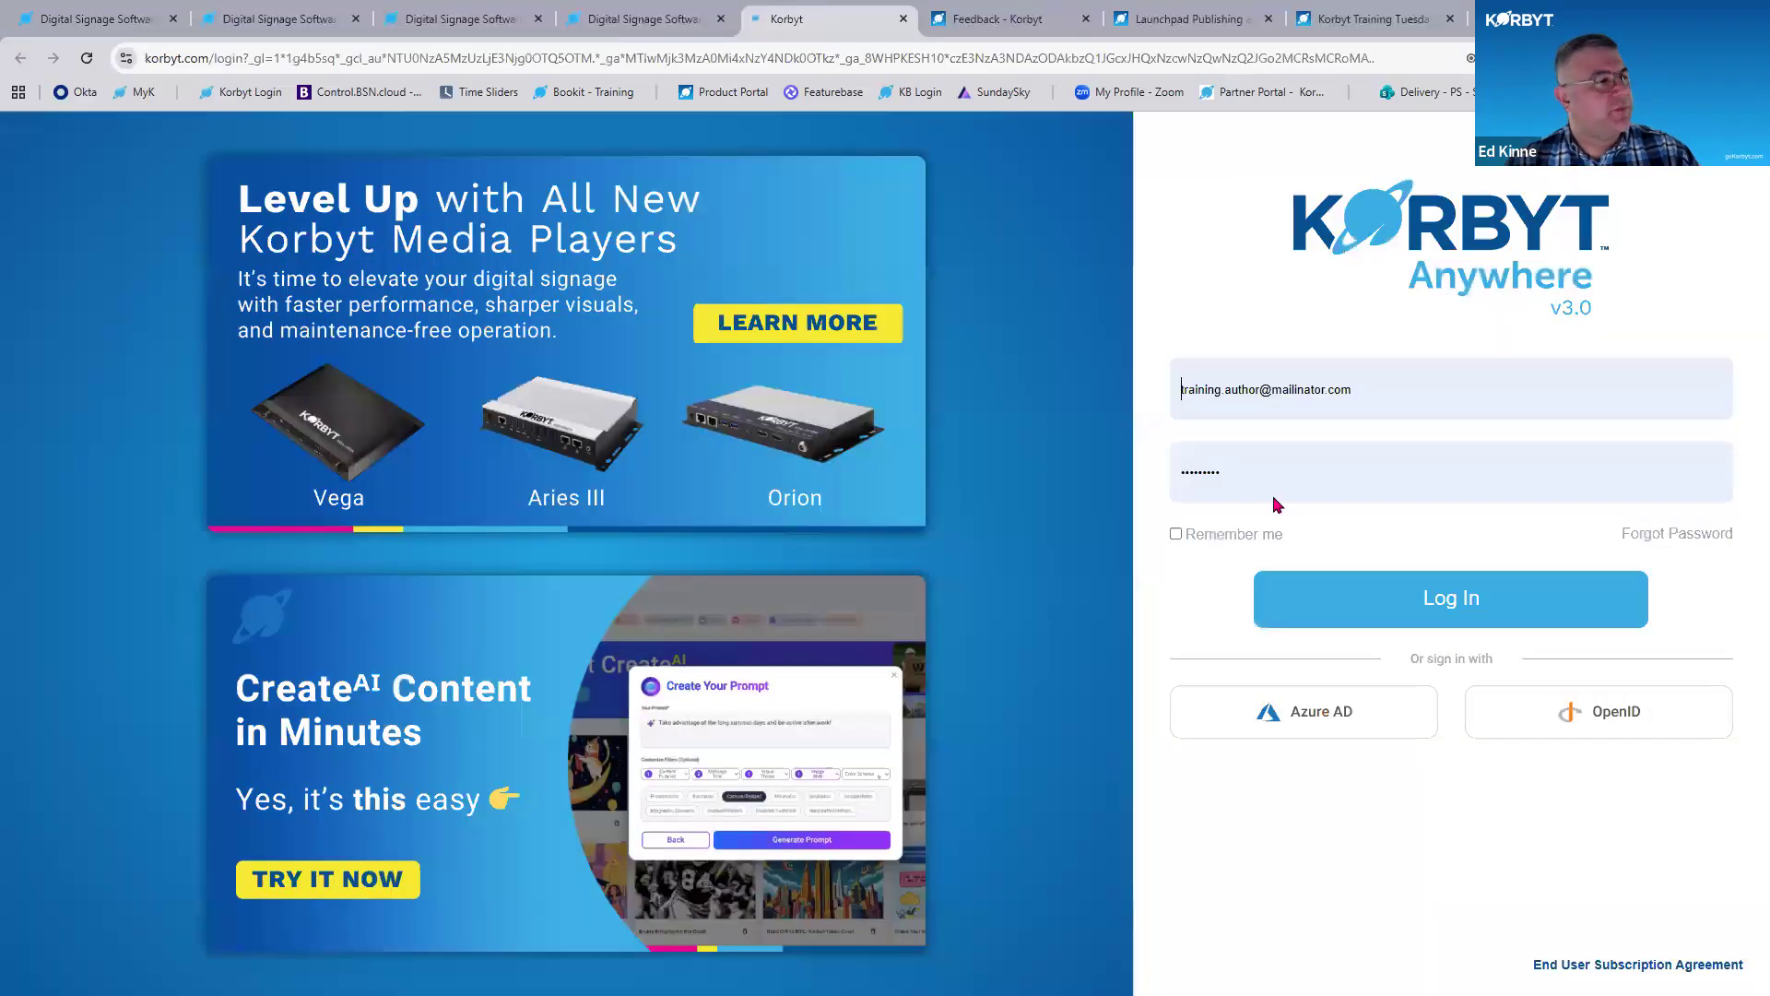
Try to sign in with the saved e-mail and password listed for product.korbyt.com.
click(1238, 390)
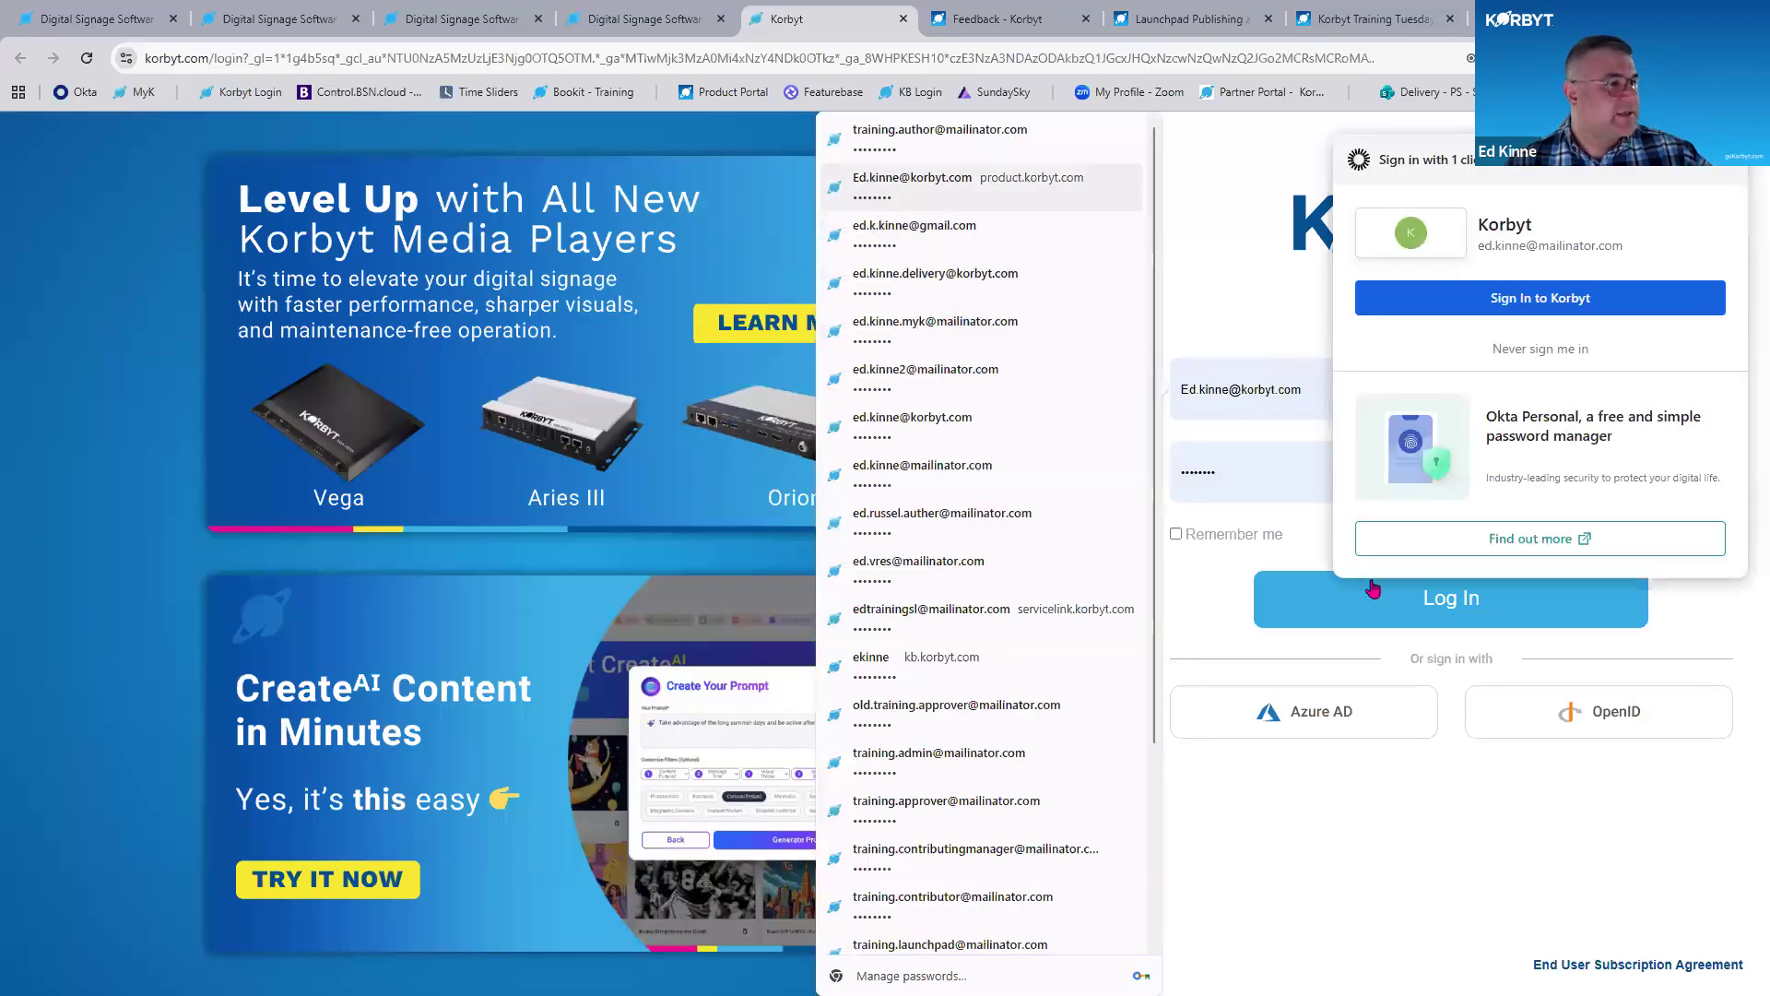
click(946, 189)
click(1328, 613)
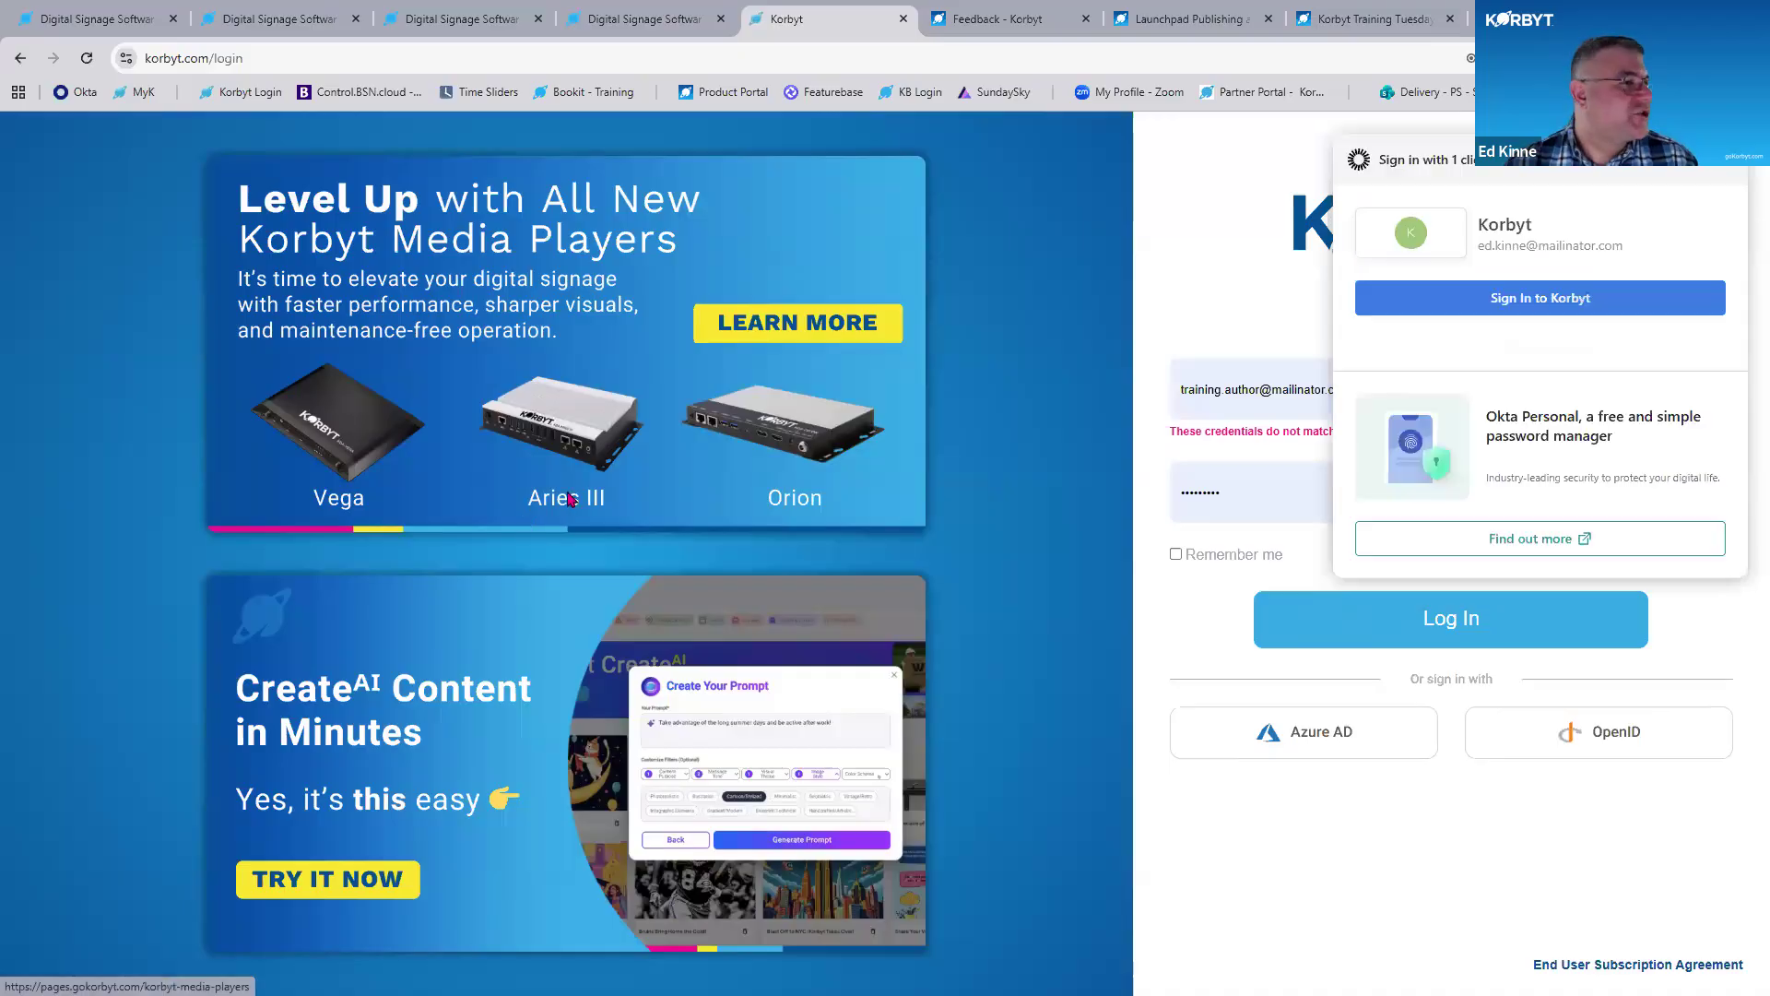
Sign in with the tenant administrator's saved Gmail address and password, and open the launchpads list.
click(242, 94)
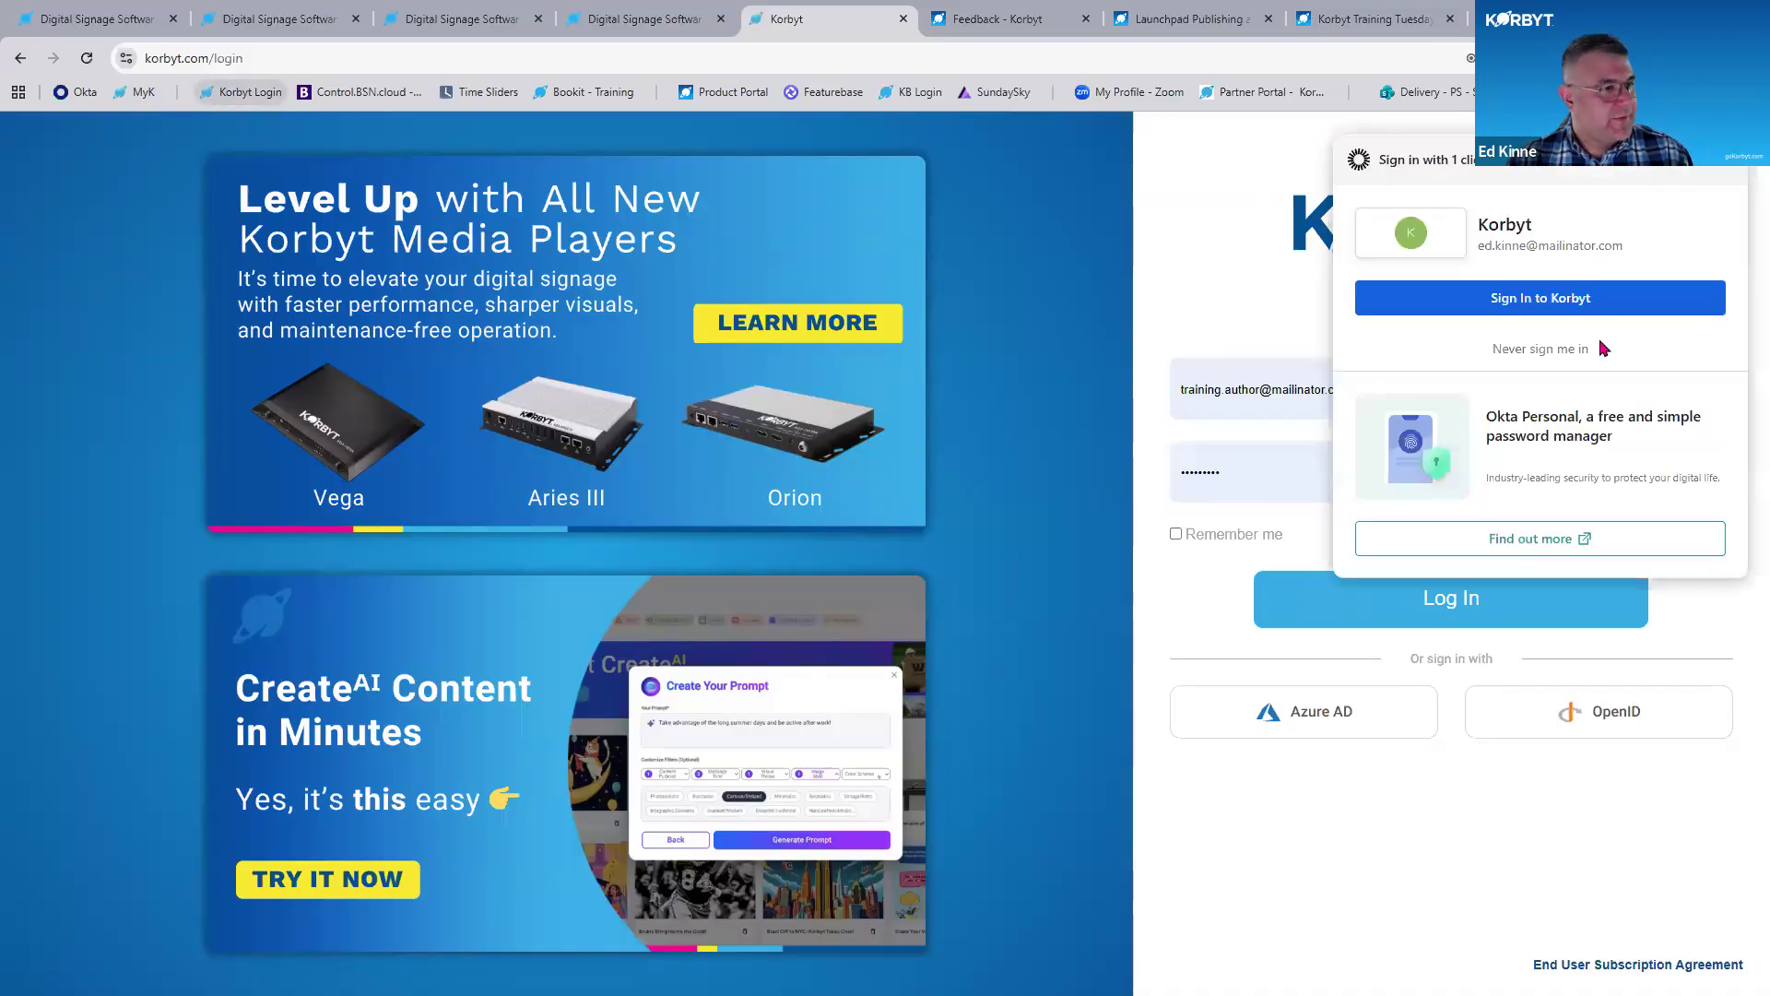
click(1256, 378)
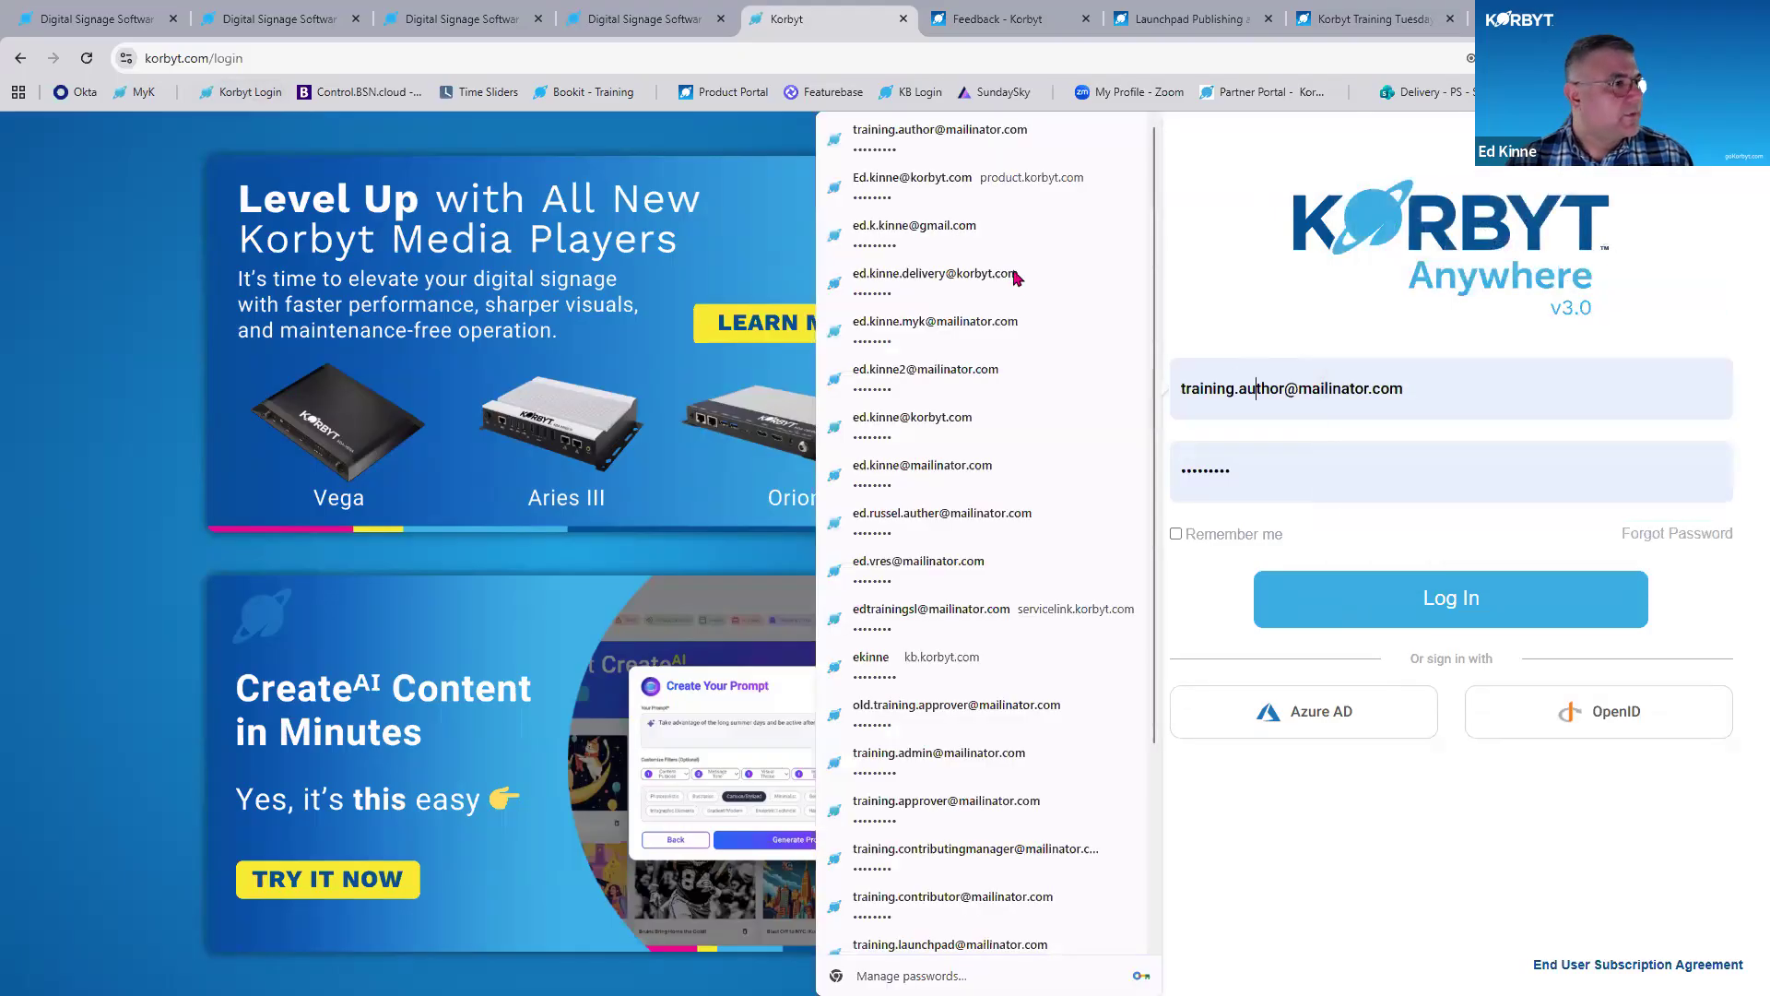
click(944, 232)
click(1356, 597)
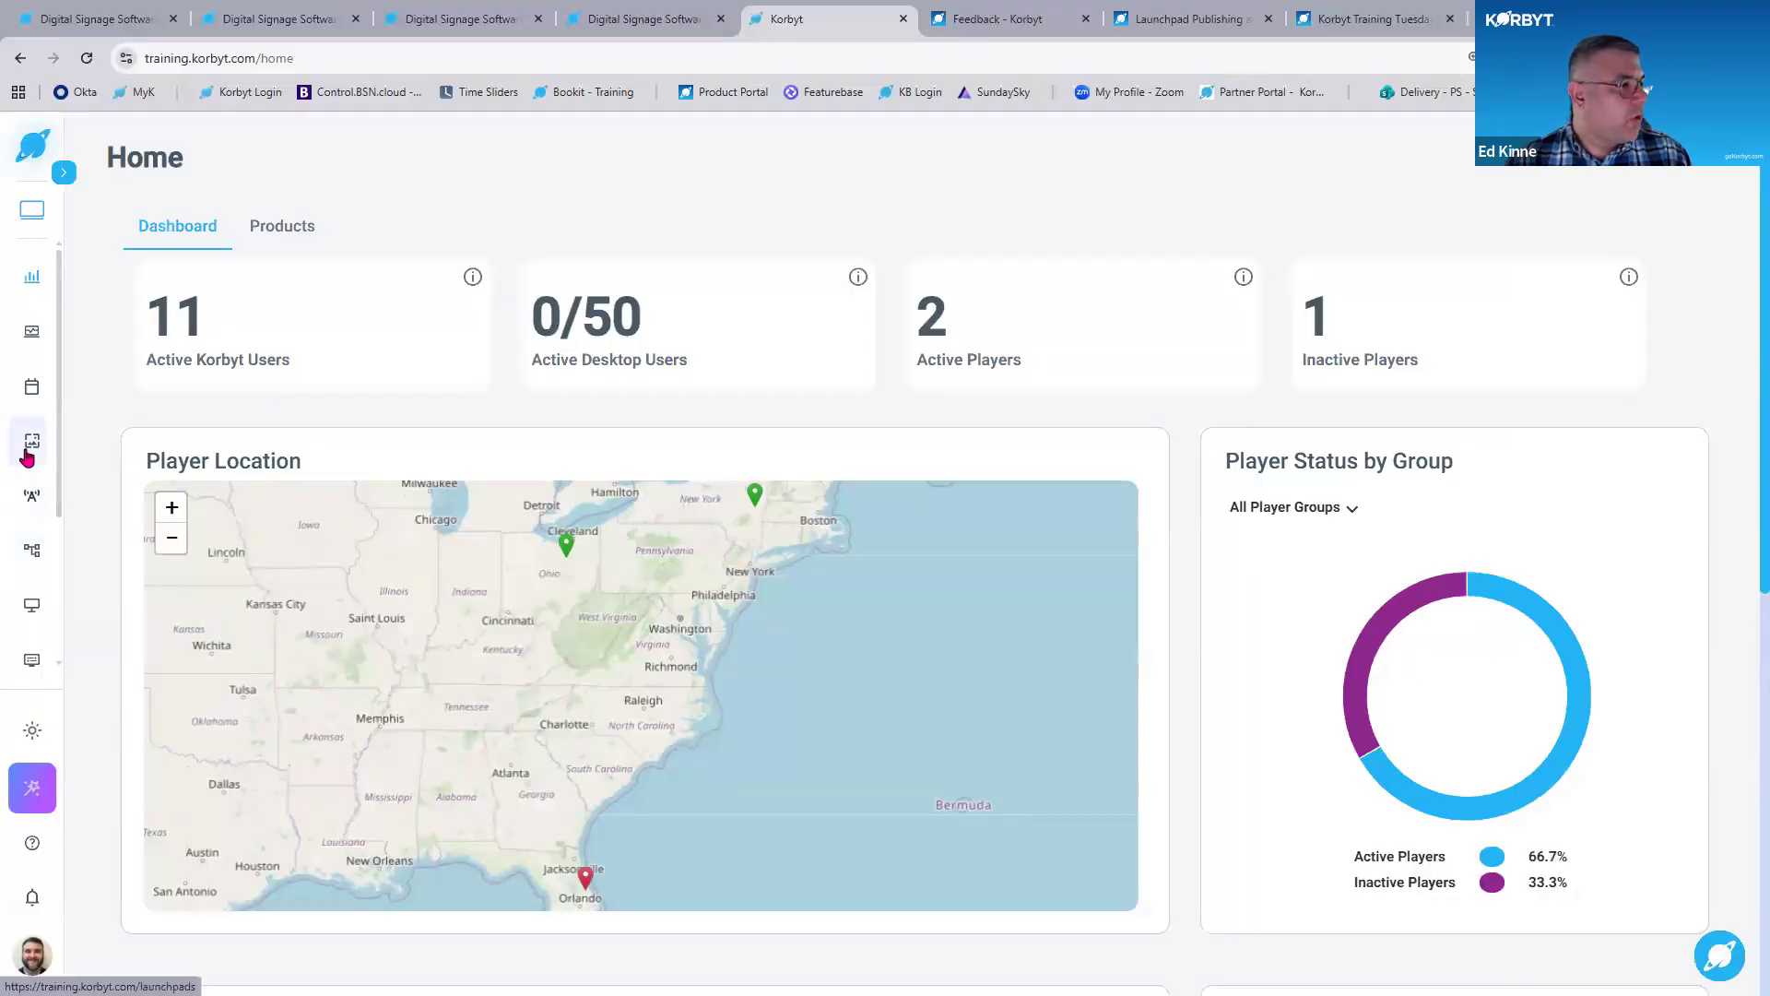
mouse_move(26, 458)
click(153, 494)
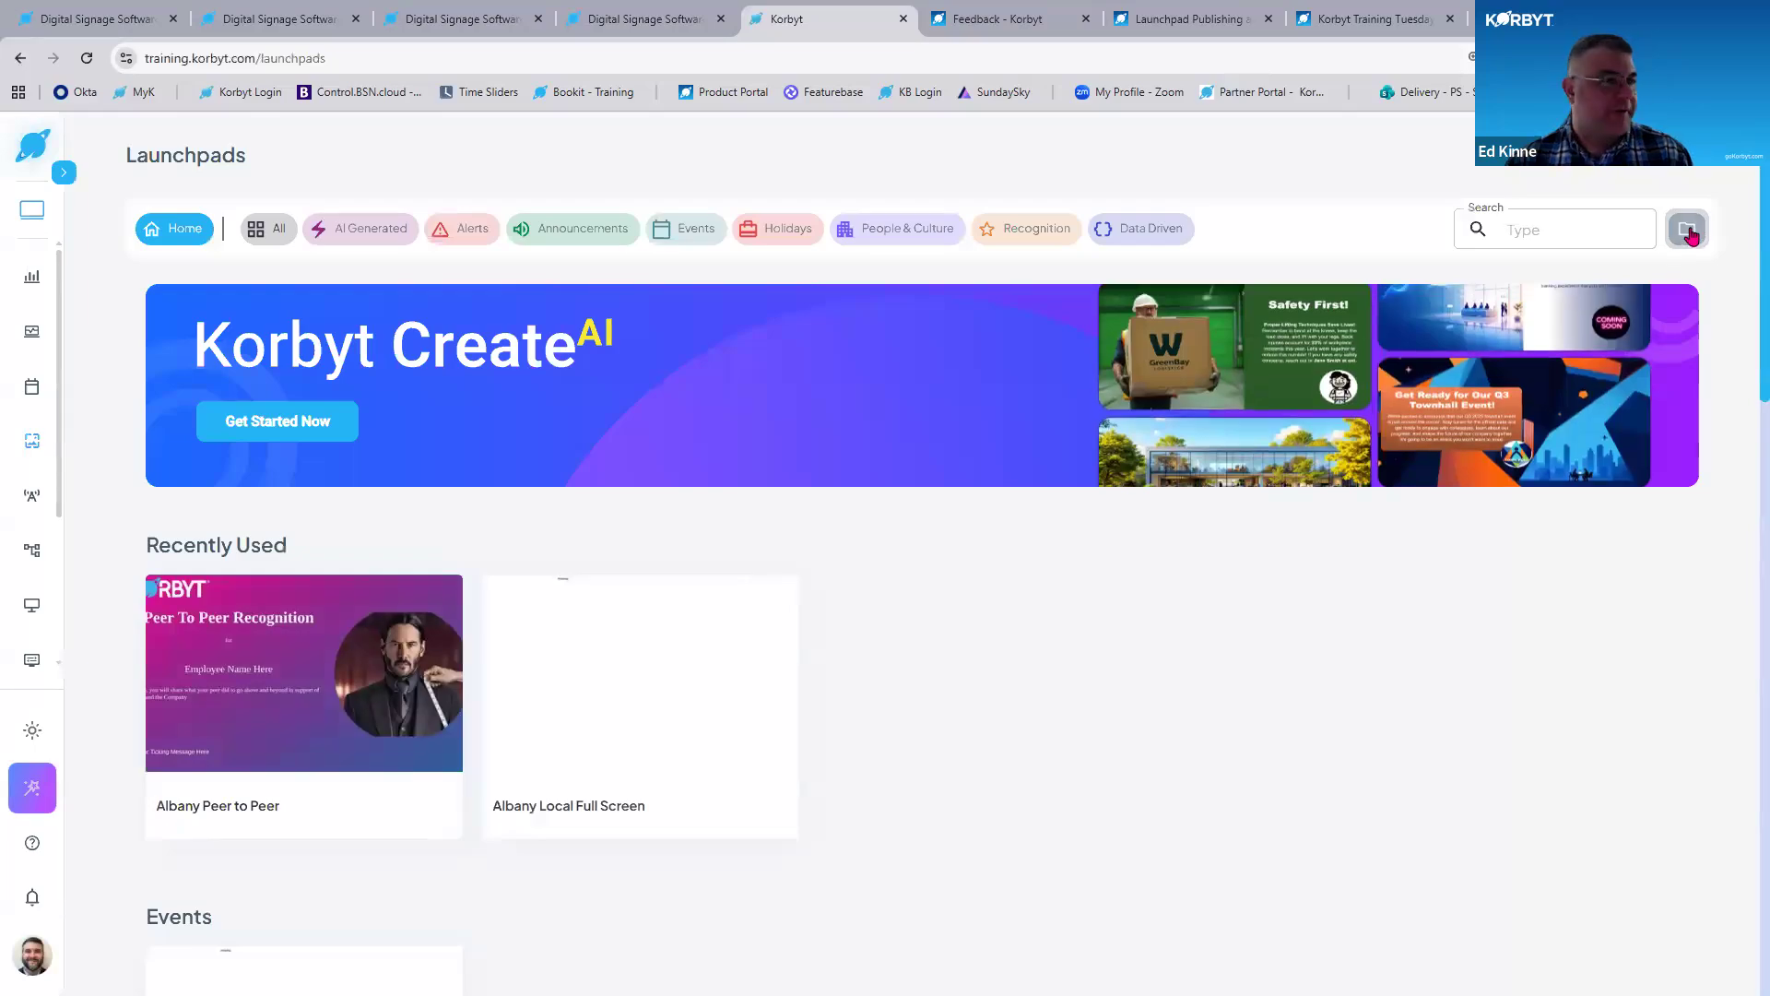
Show the launchpads in folder view and open the user group access settings of the Albany Templates folder.
click(1688, 230)
scroll(350, 554, down, 1)
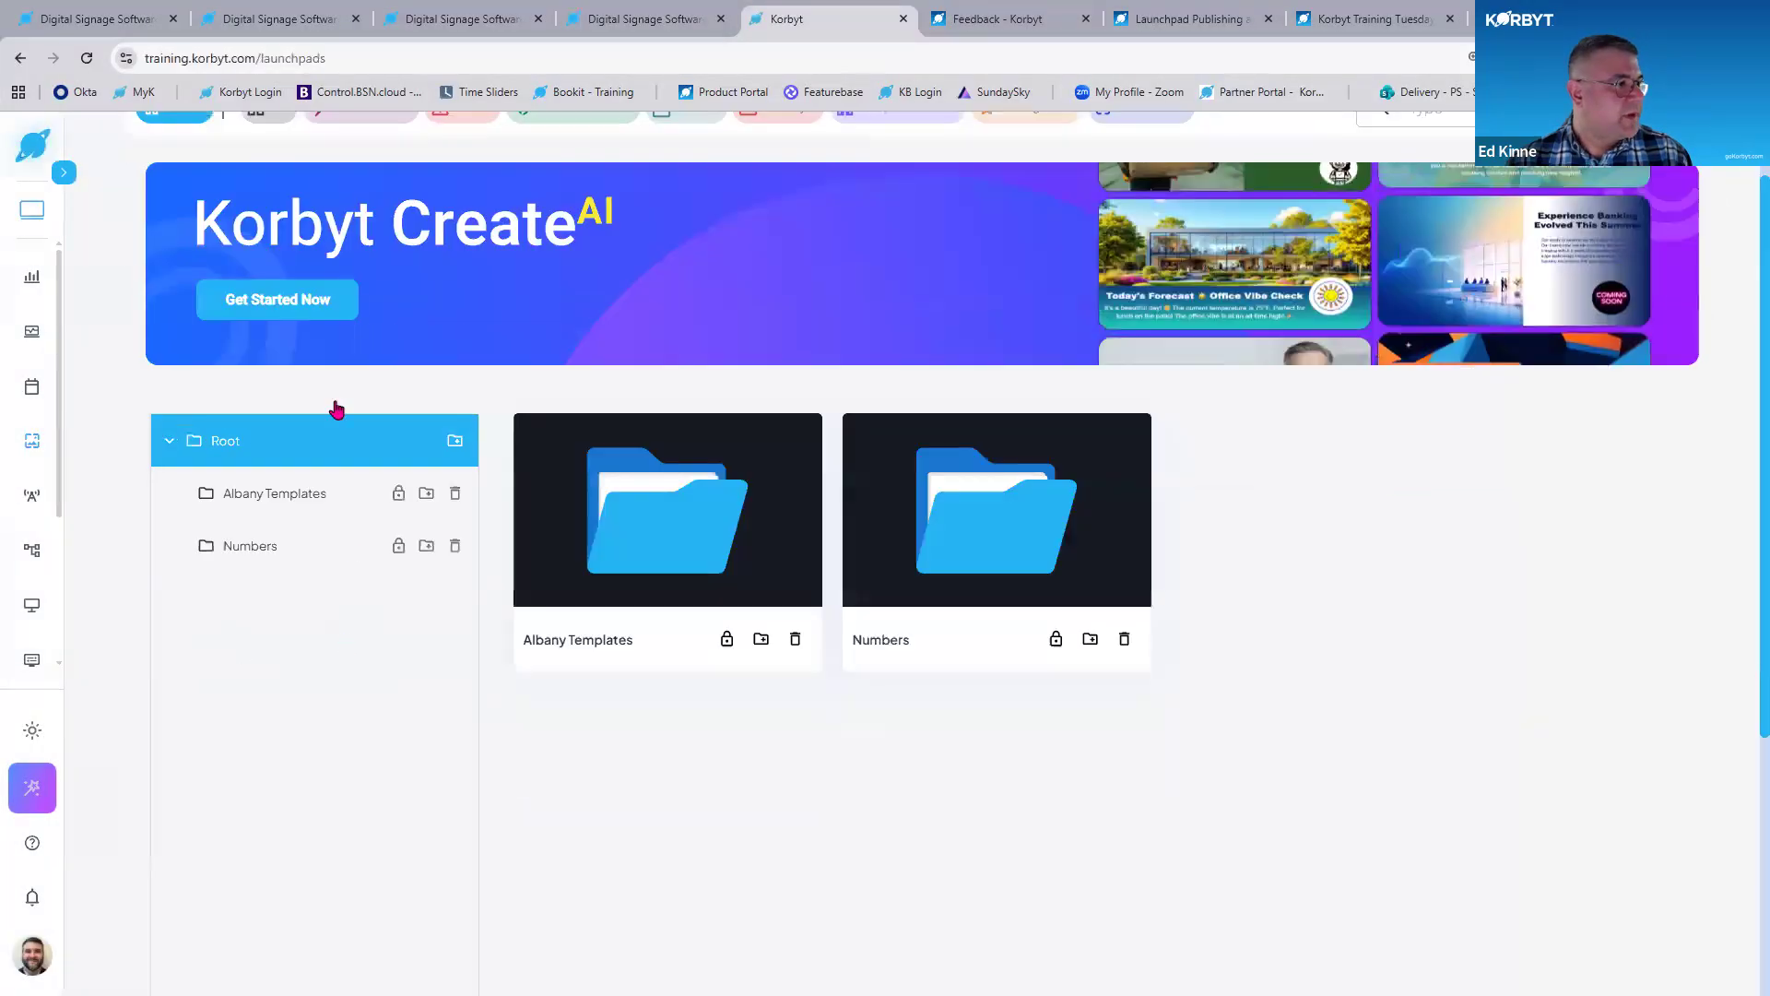
scroll(336, 408, down, 2)
click(283, 344)
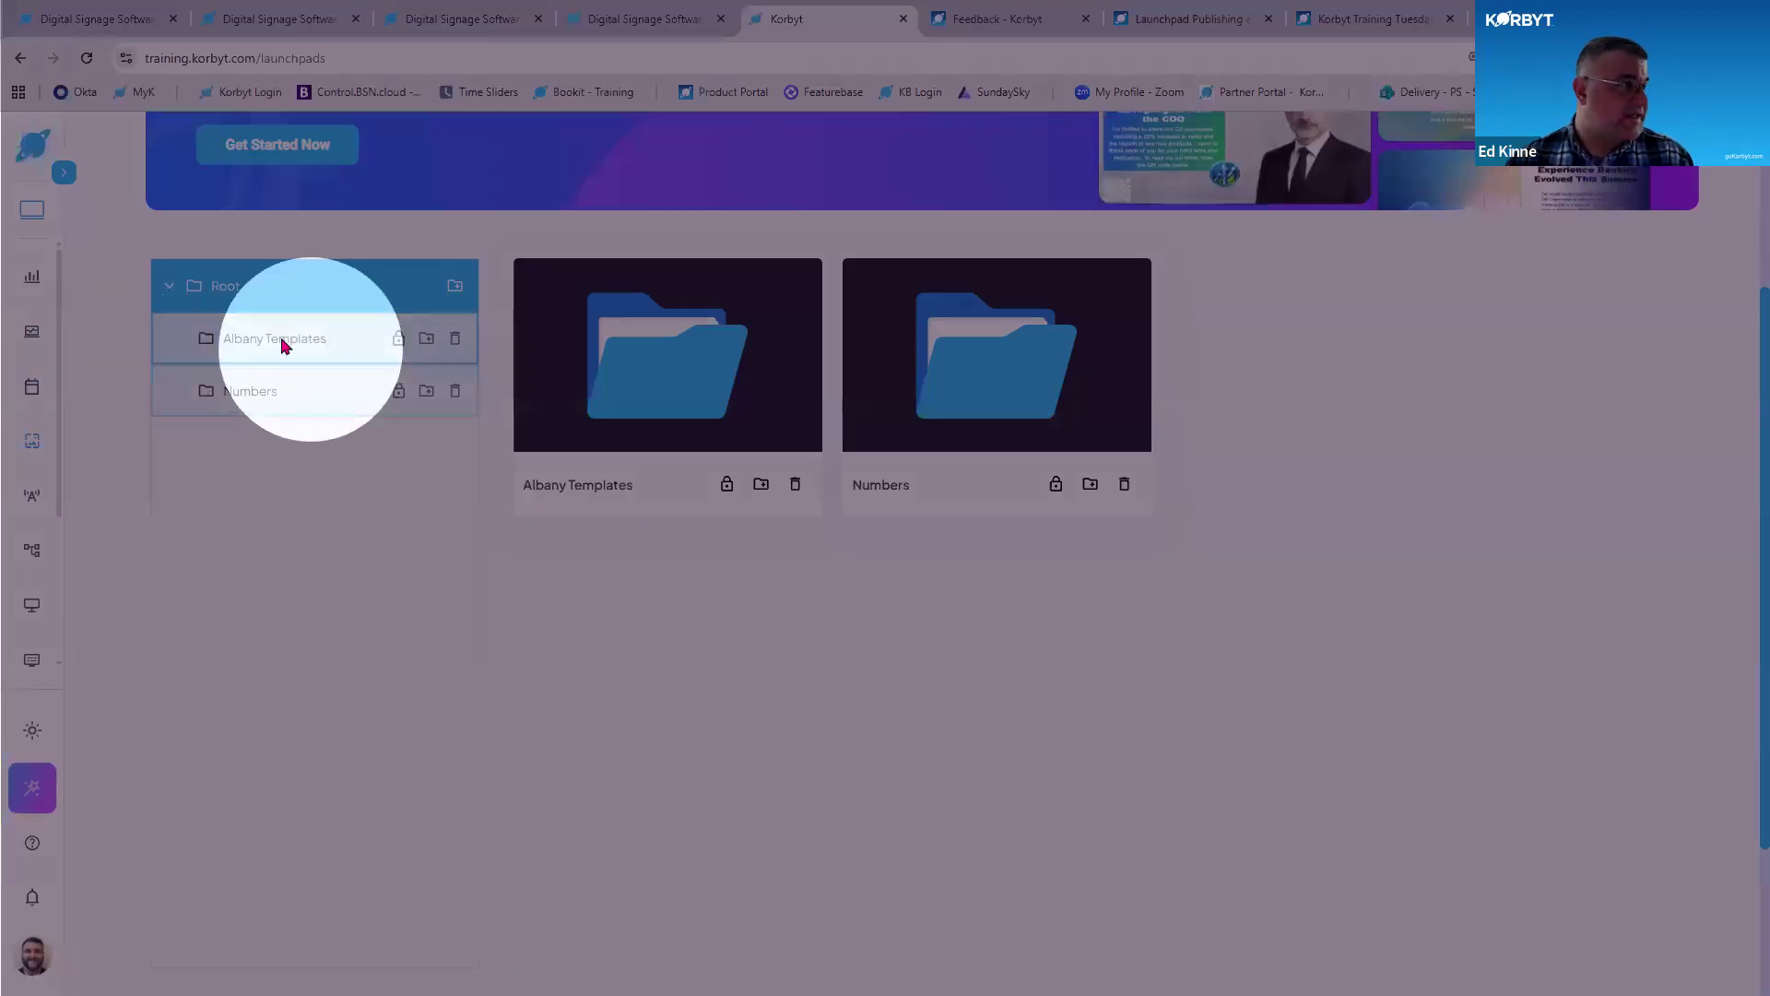
click(348, 347)
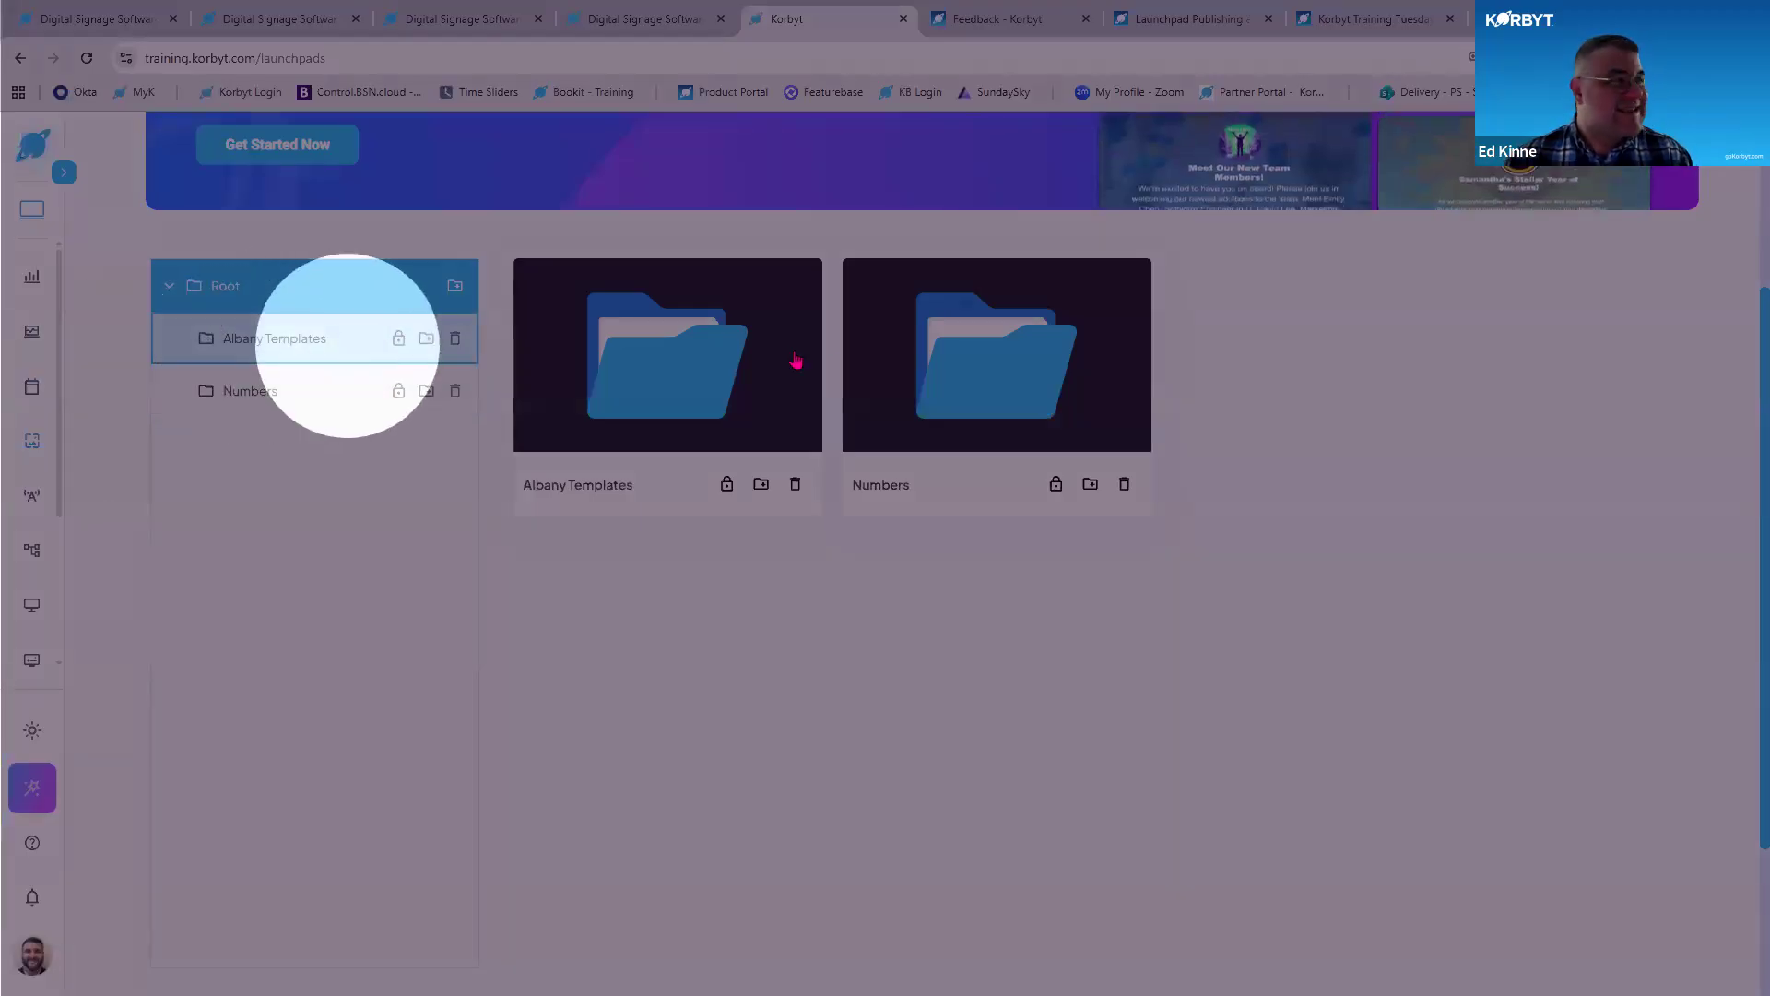
click(398, 340)
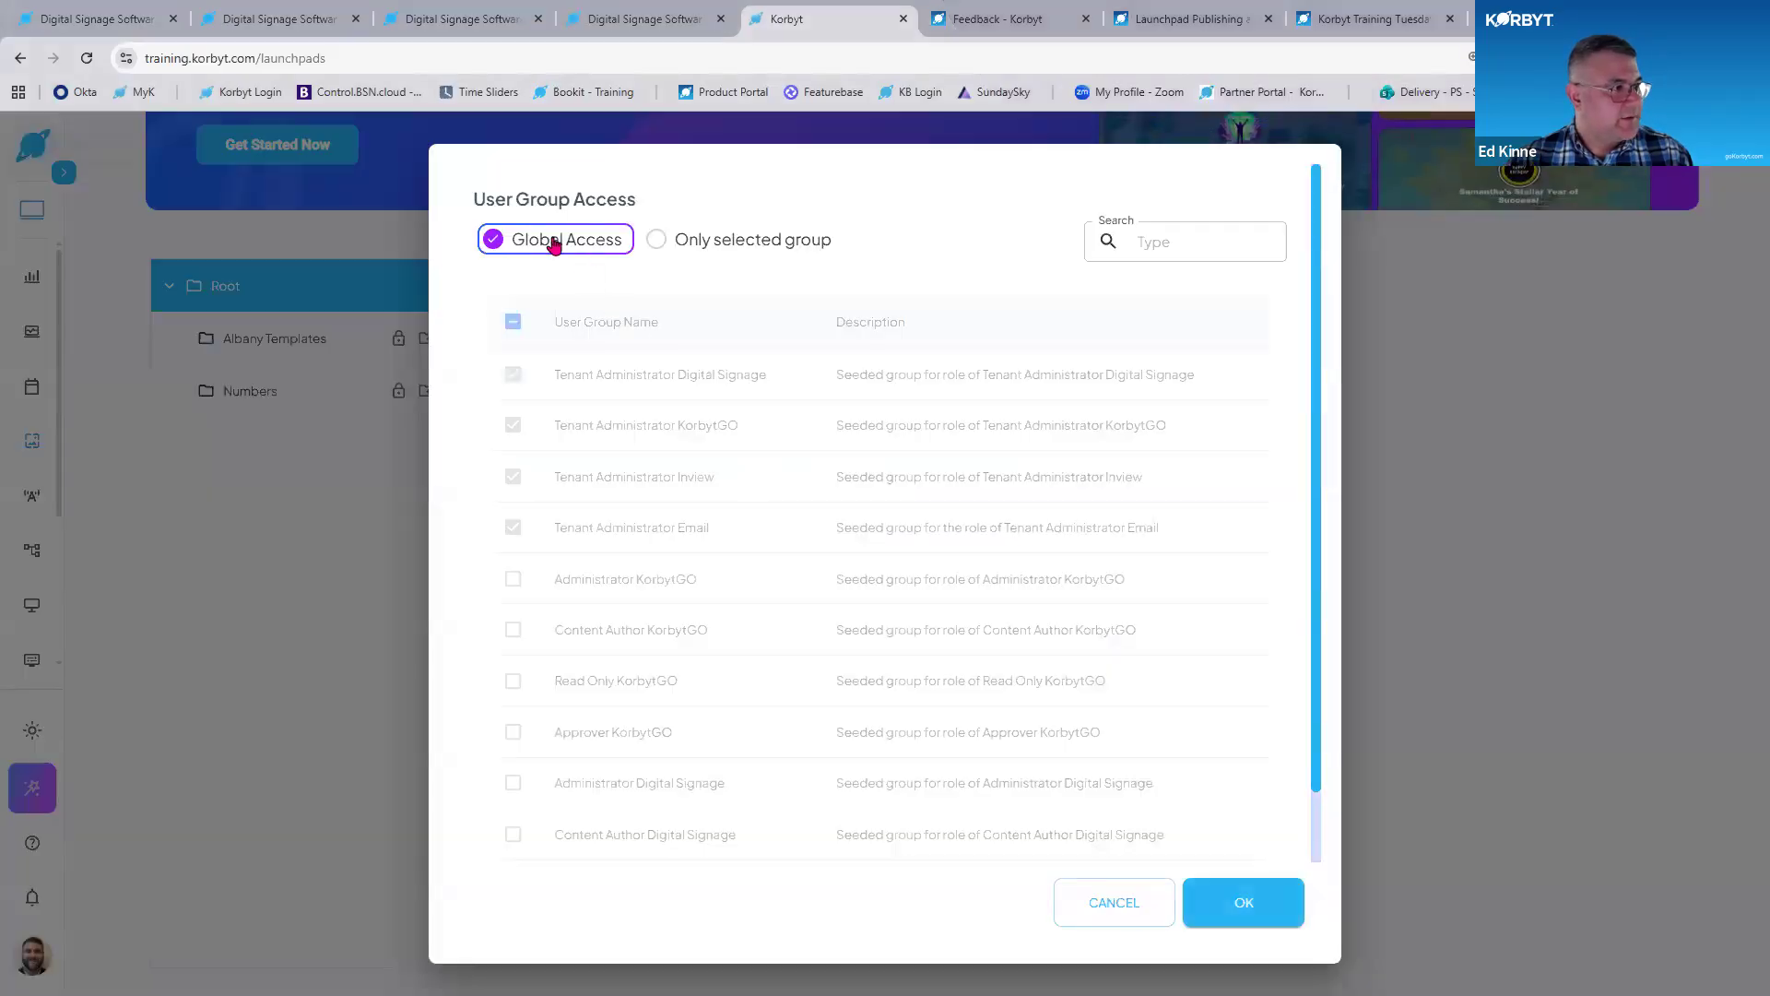
Restrict the Albany Templates folder's access to only selected groups, review the second page of user groups, and accept the settings.
click(751, 243)
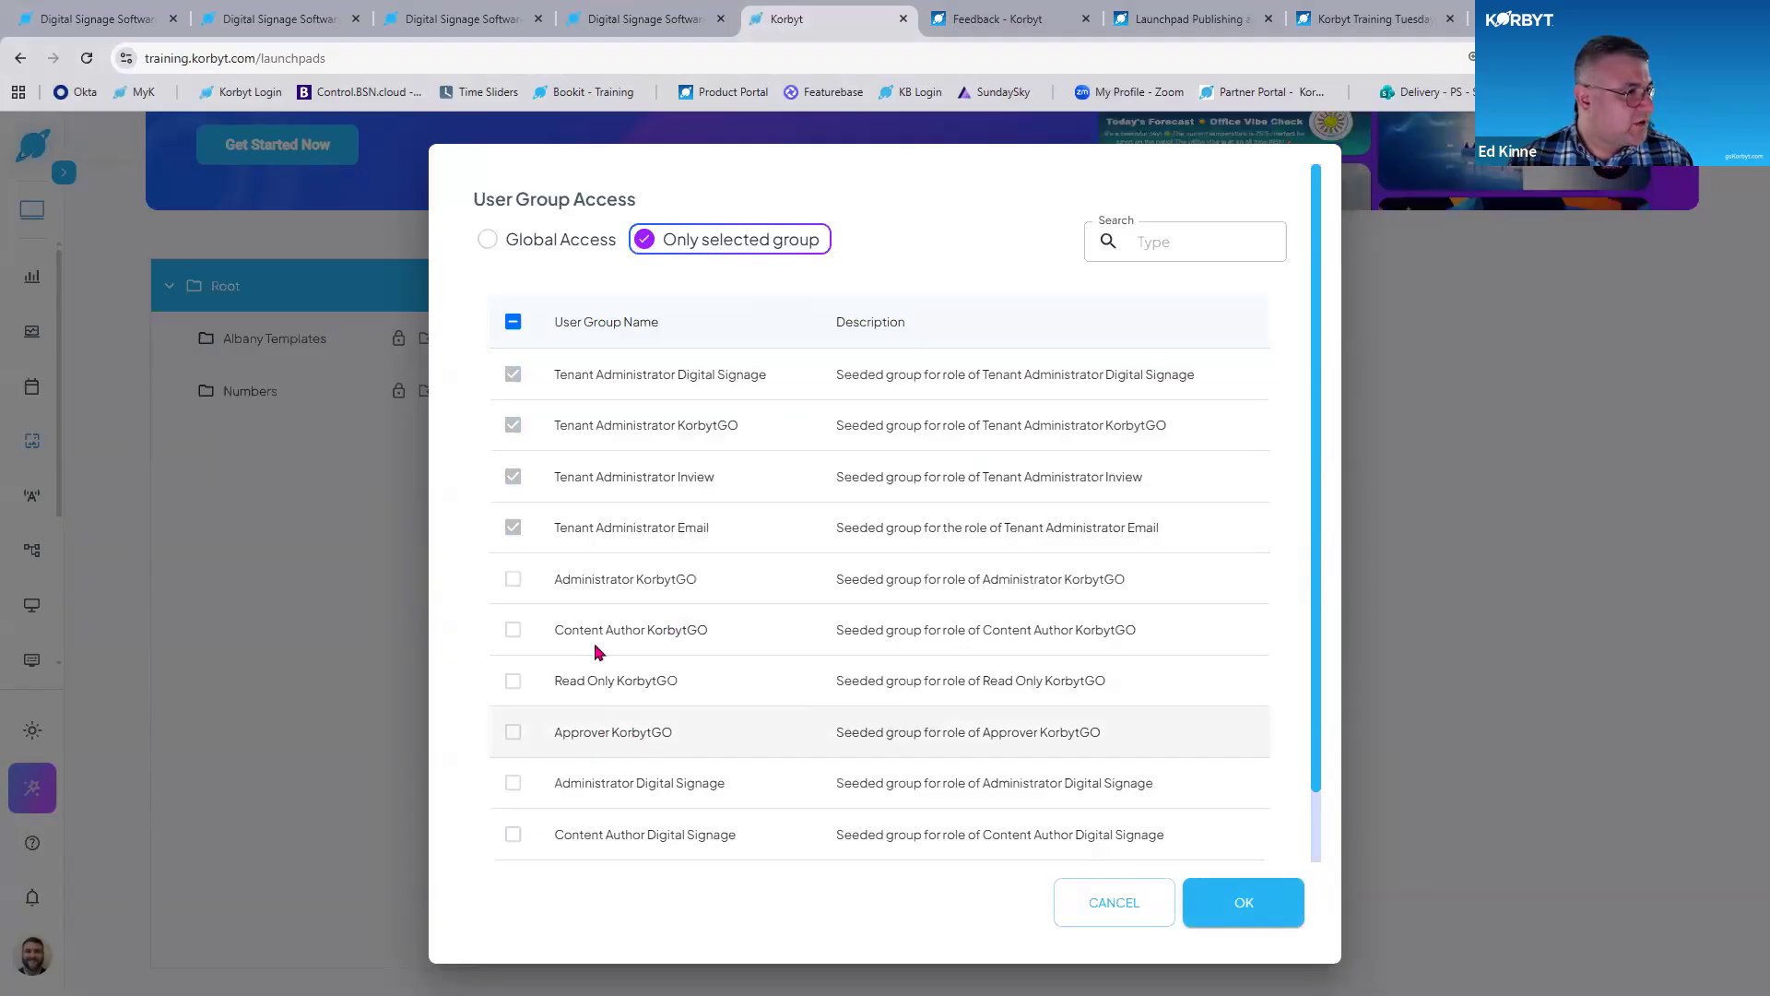
scroll(715, 814, down, 2)
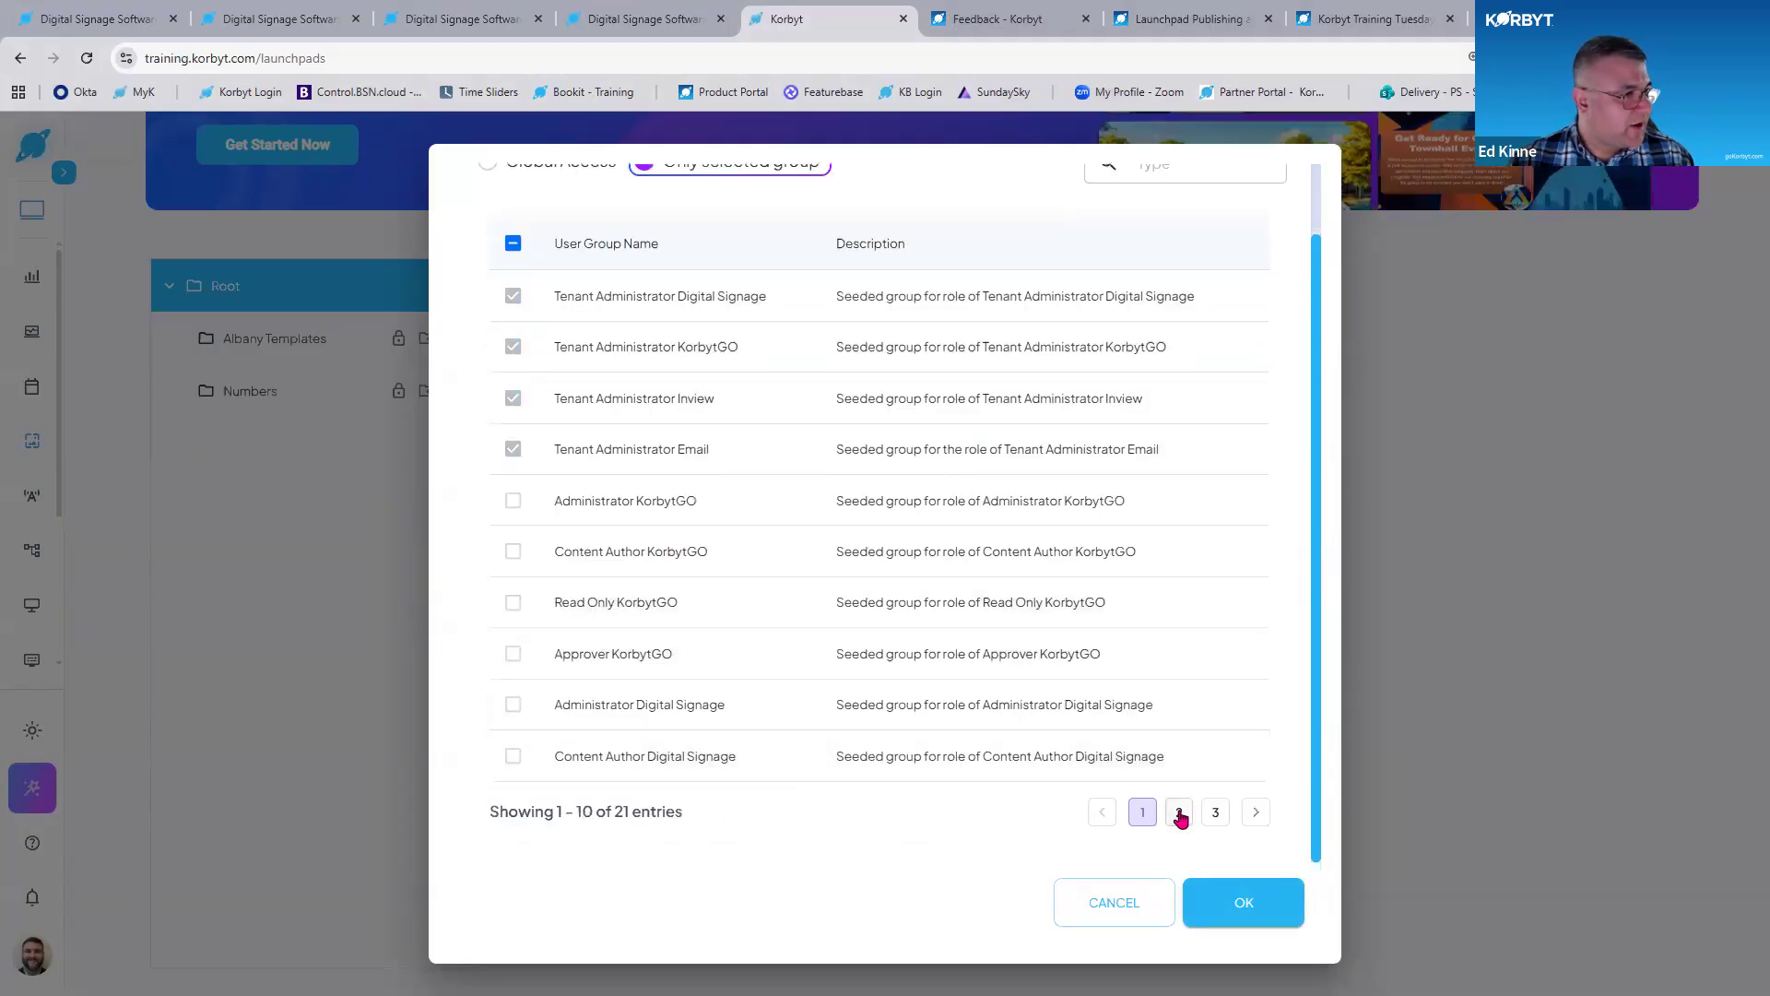
click(1180, 812)
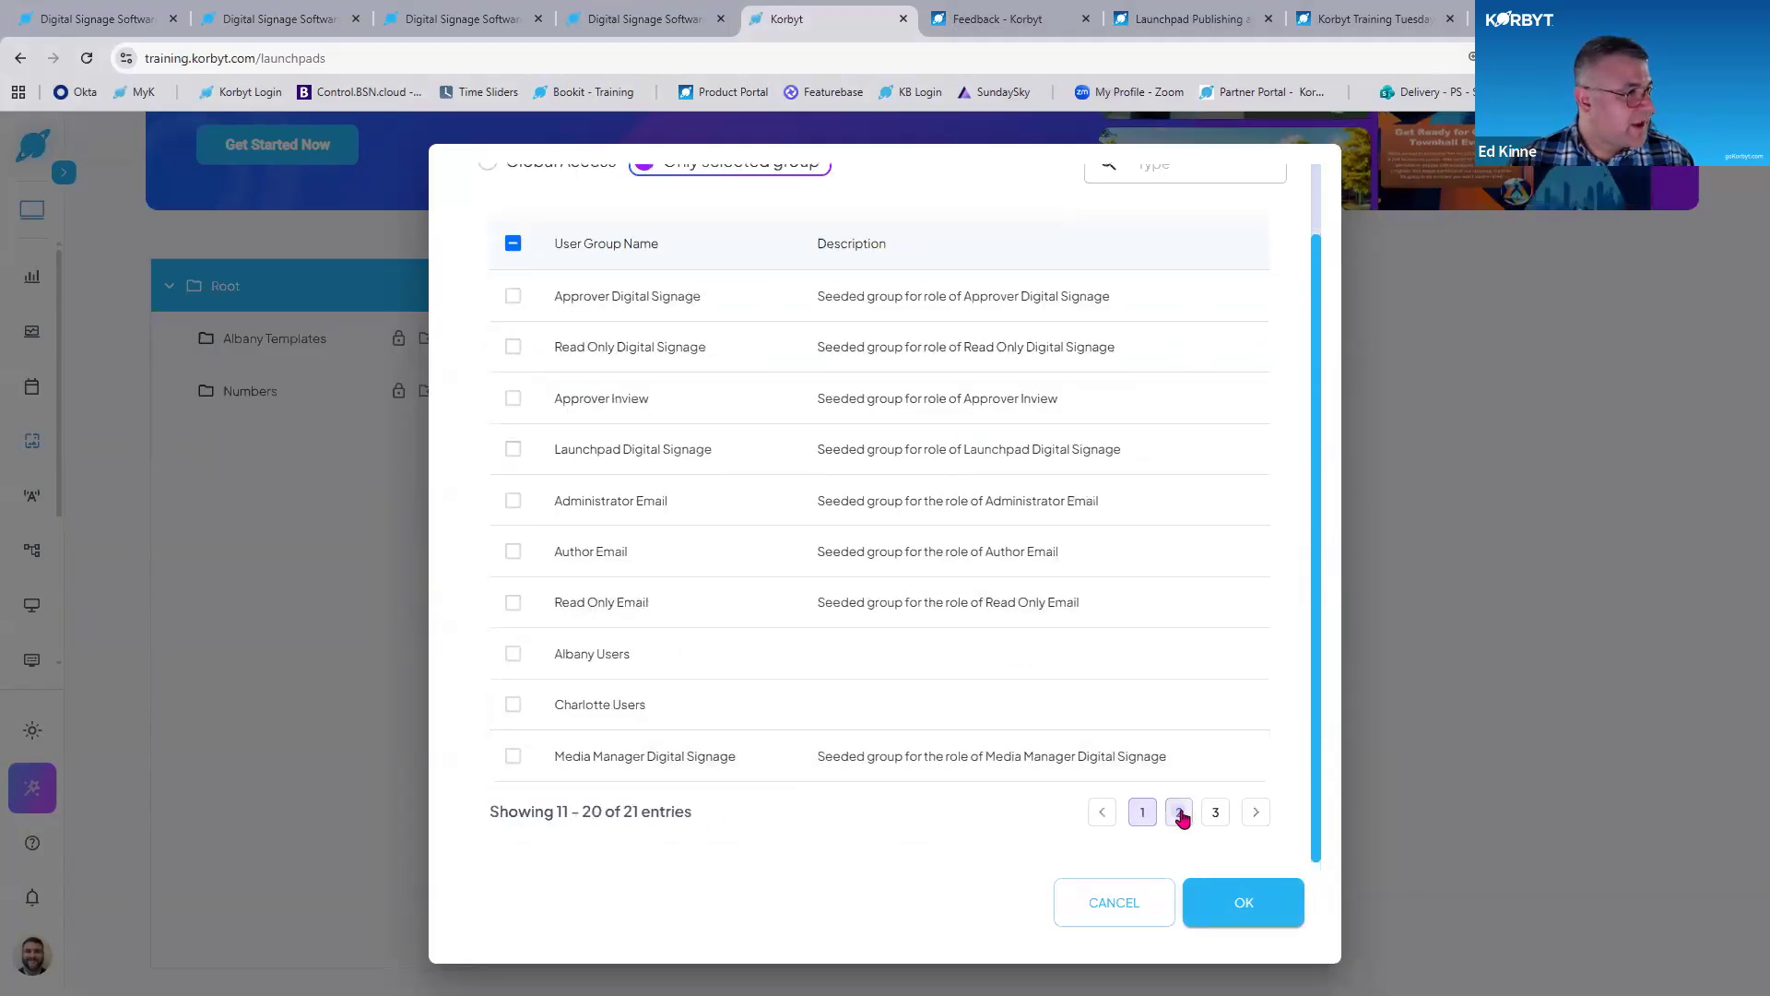
click(1261, 909)
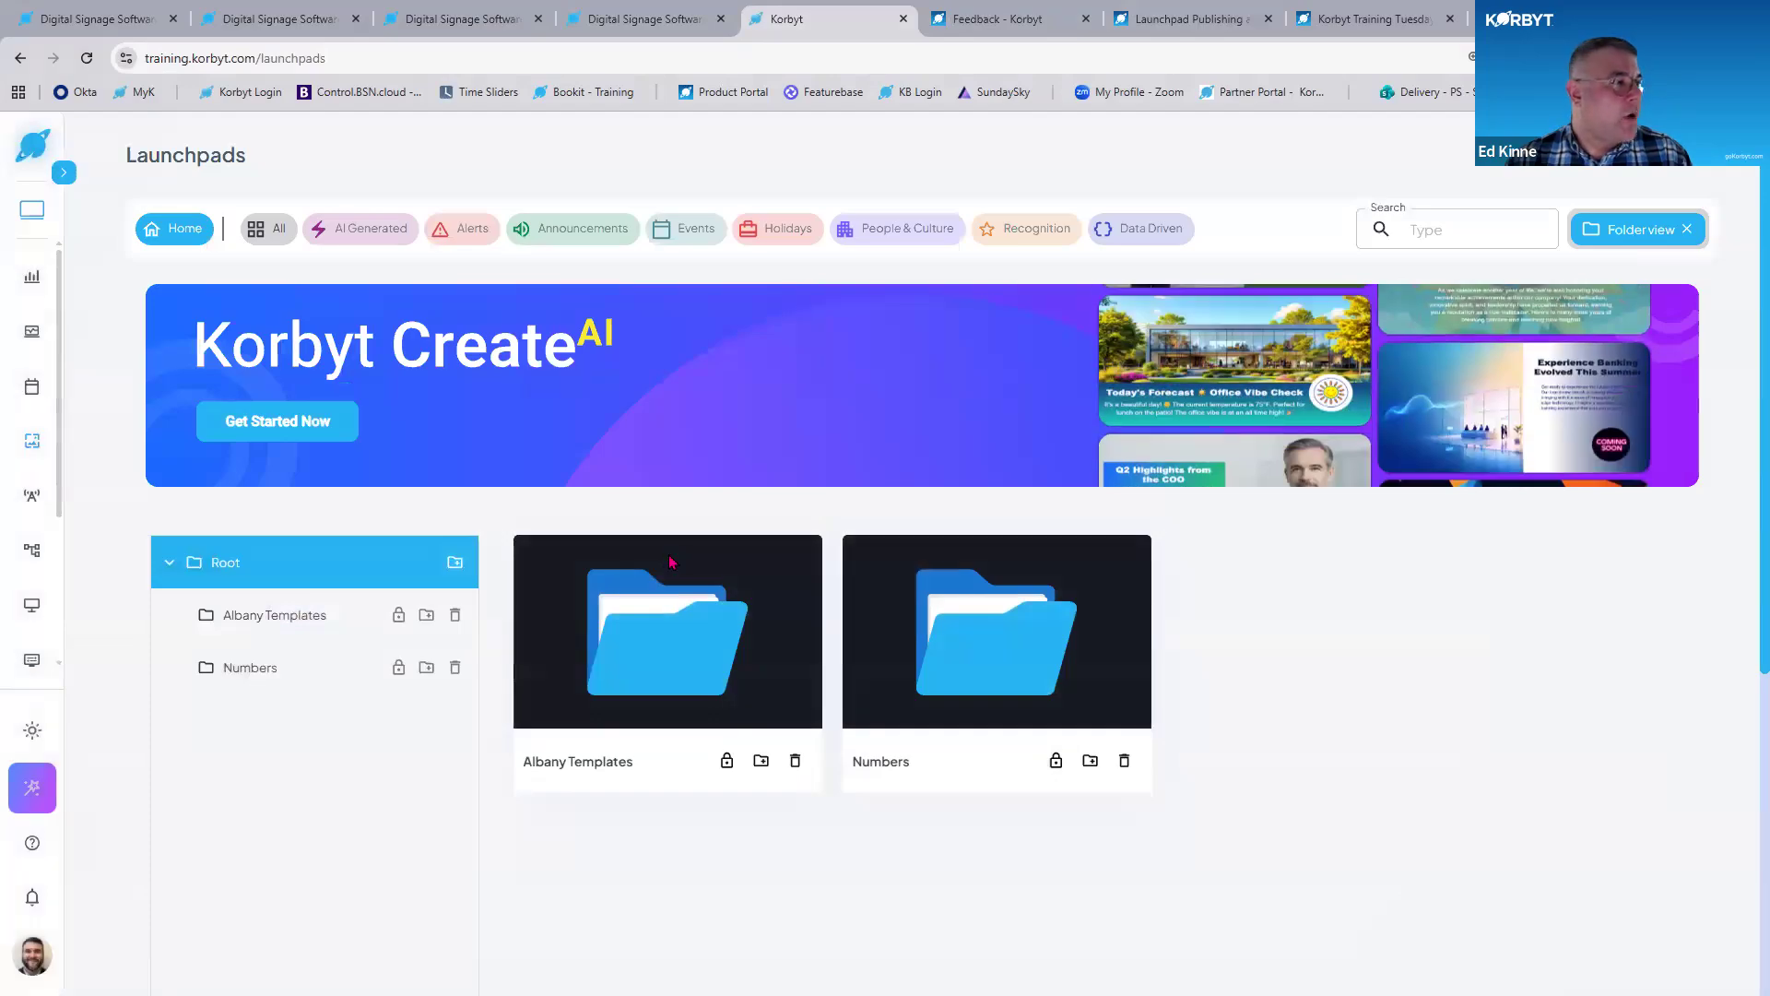
Open the Albany Templates folder, return to the standard launchpads view, and look over the recently used and events launchpads.
click(261, 615)
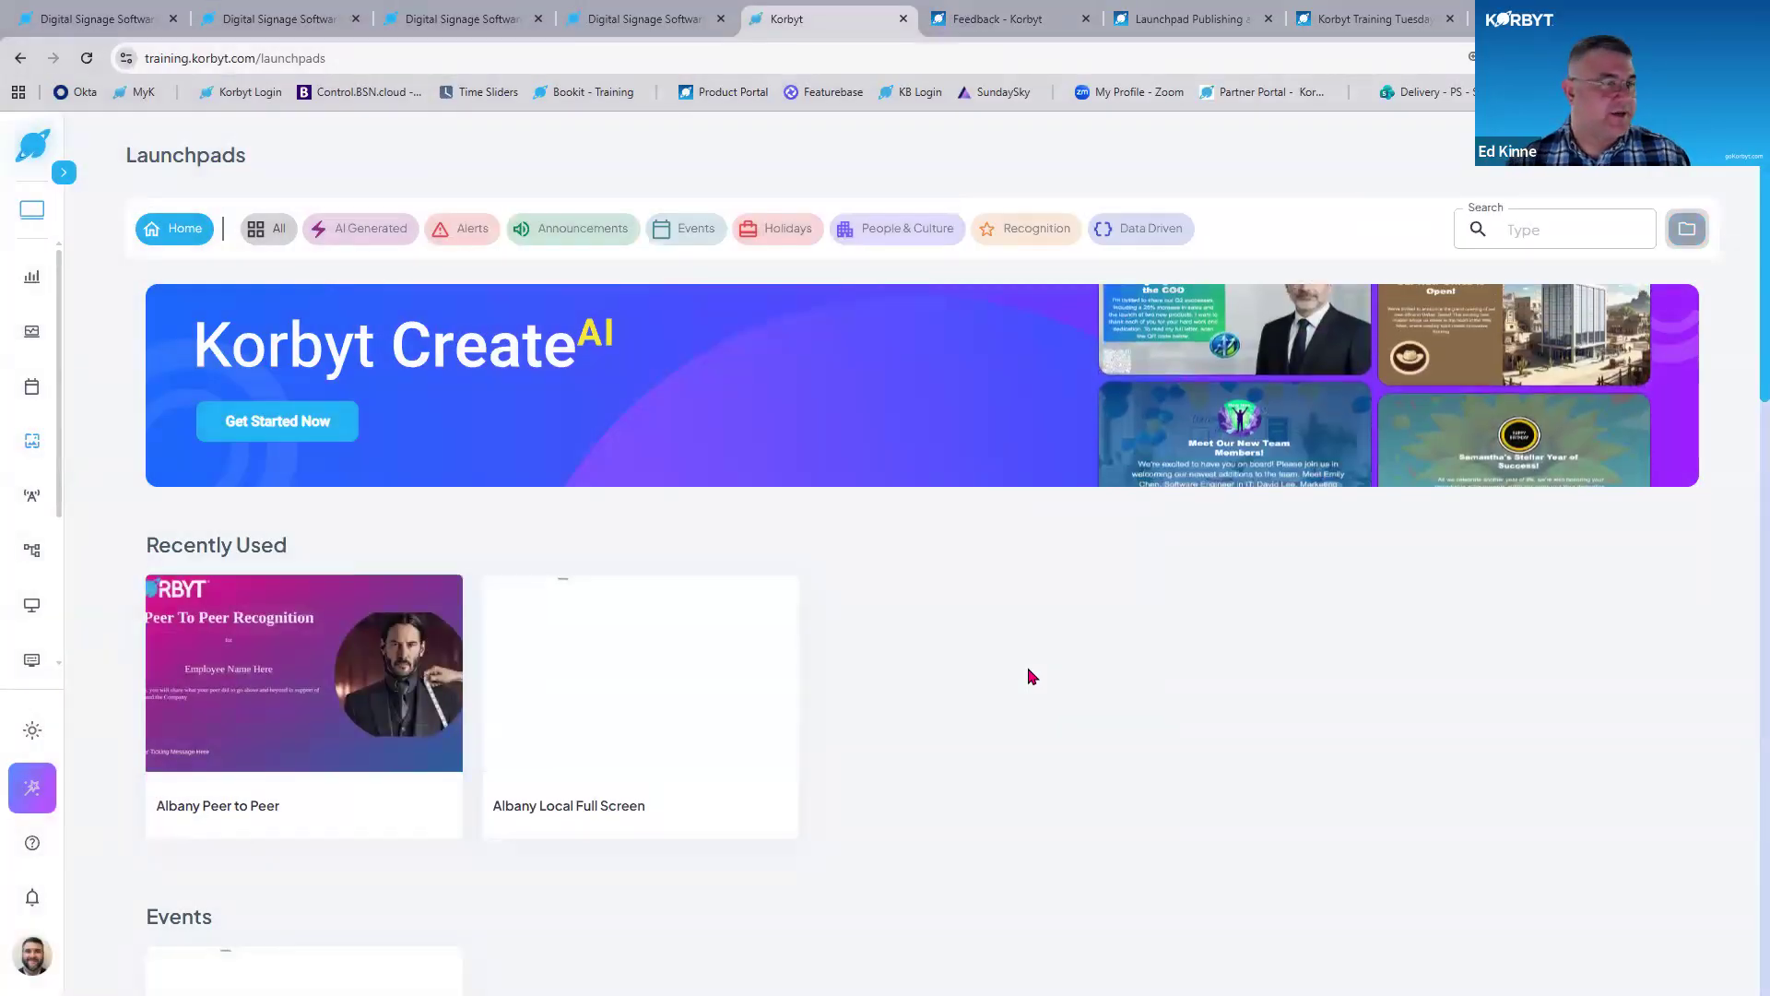
scroll(1028, 675, down, 3)
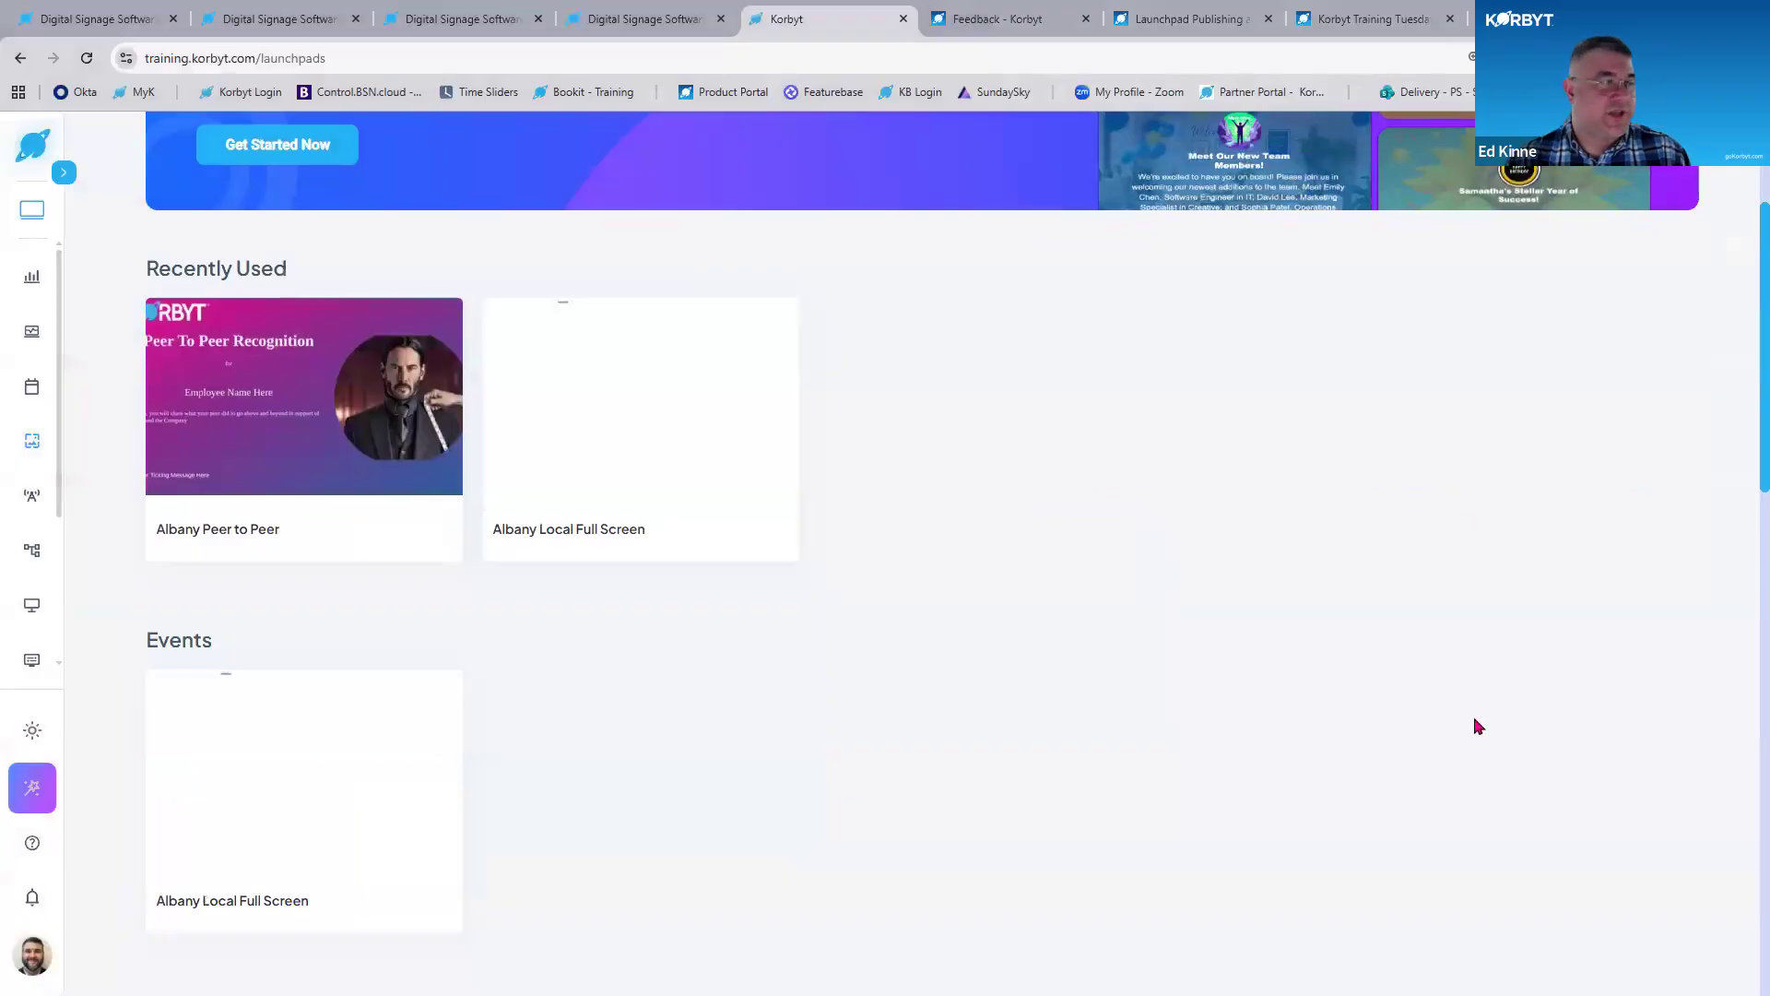
scroll(1743, 309, up, 3)
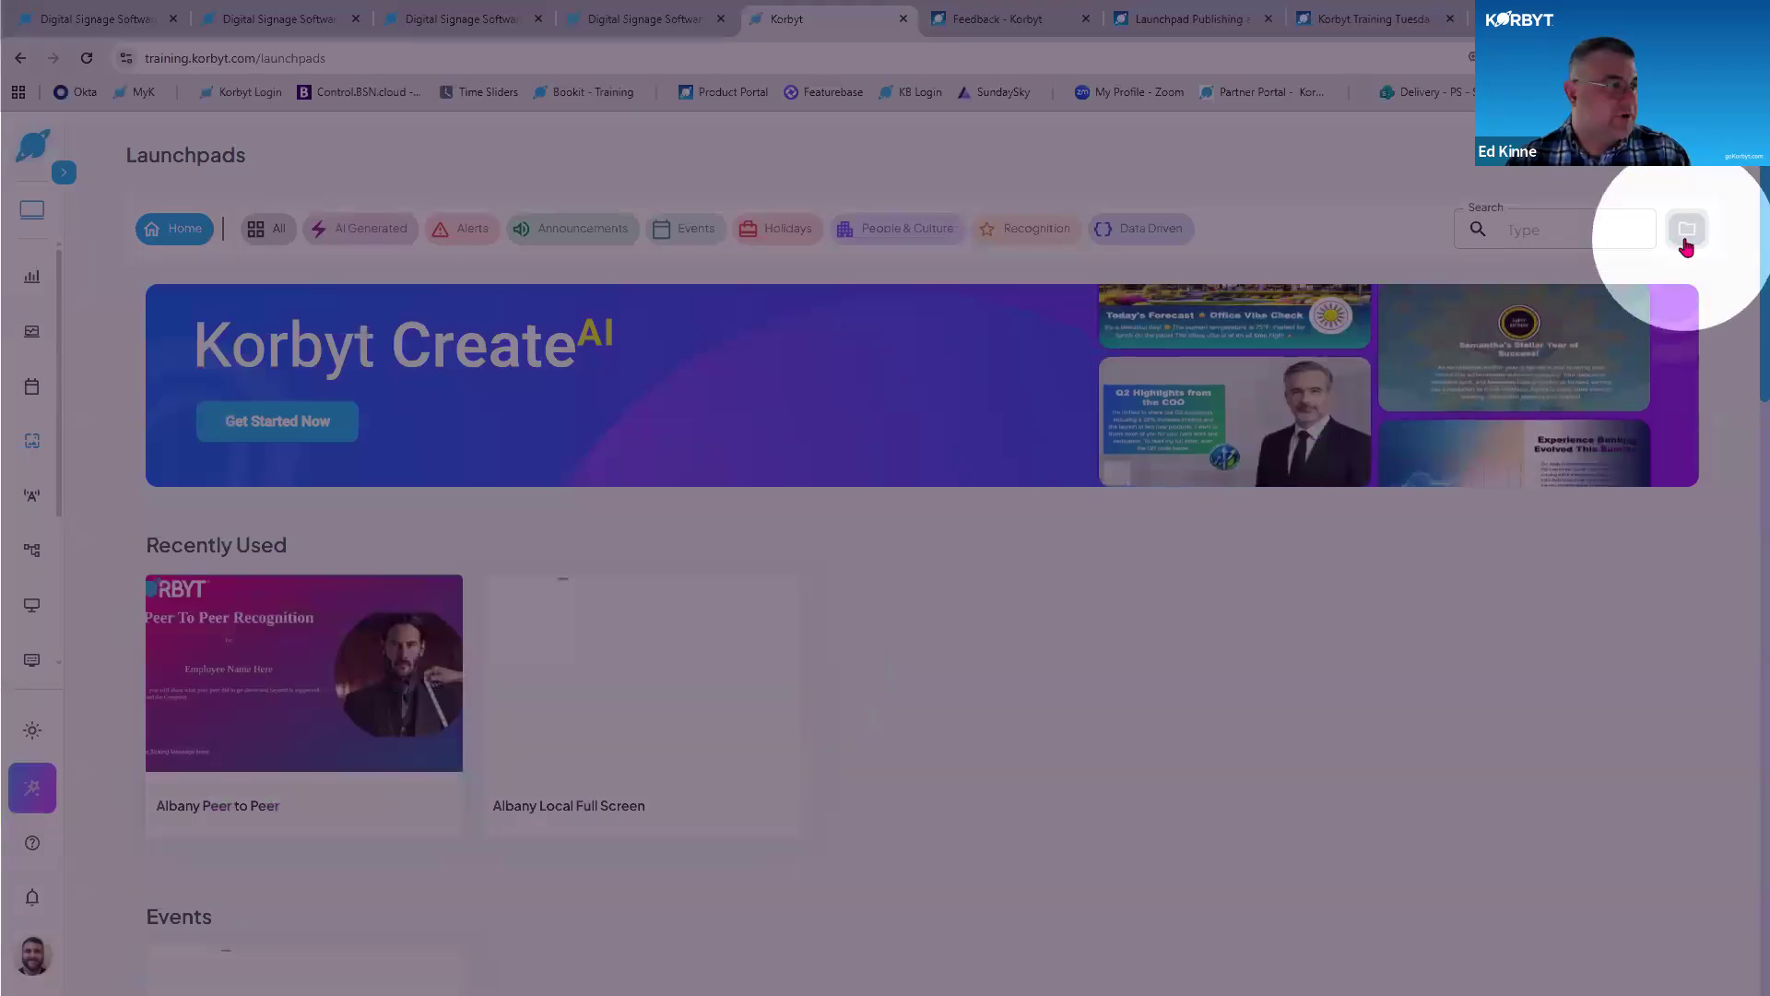
Compare the folder view and the Albany Templates folder's contents with the standard launchpads view, ending in the standard view.
click(1686, 233)
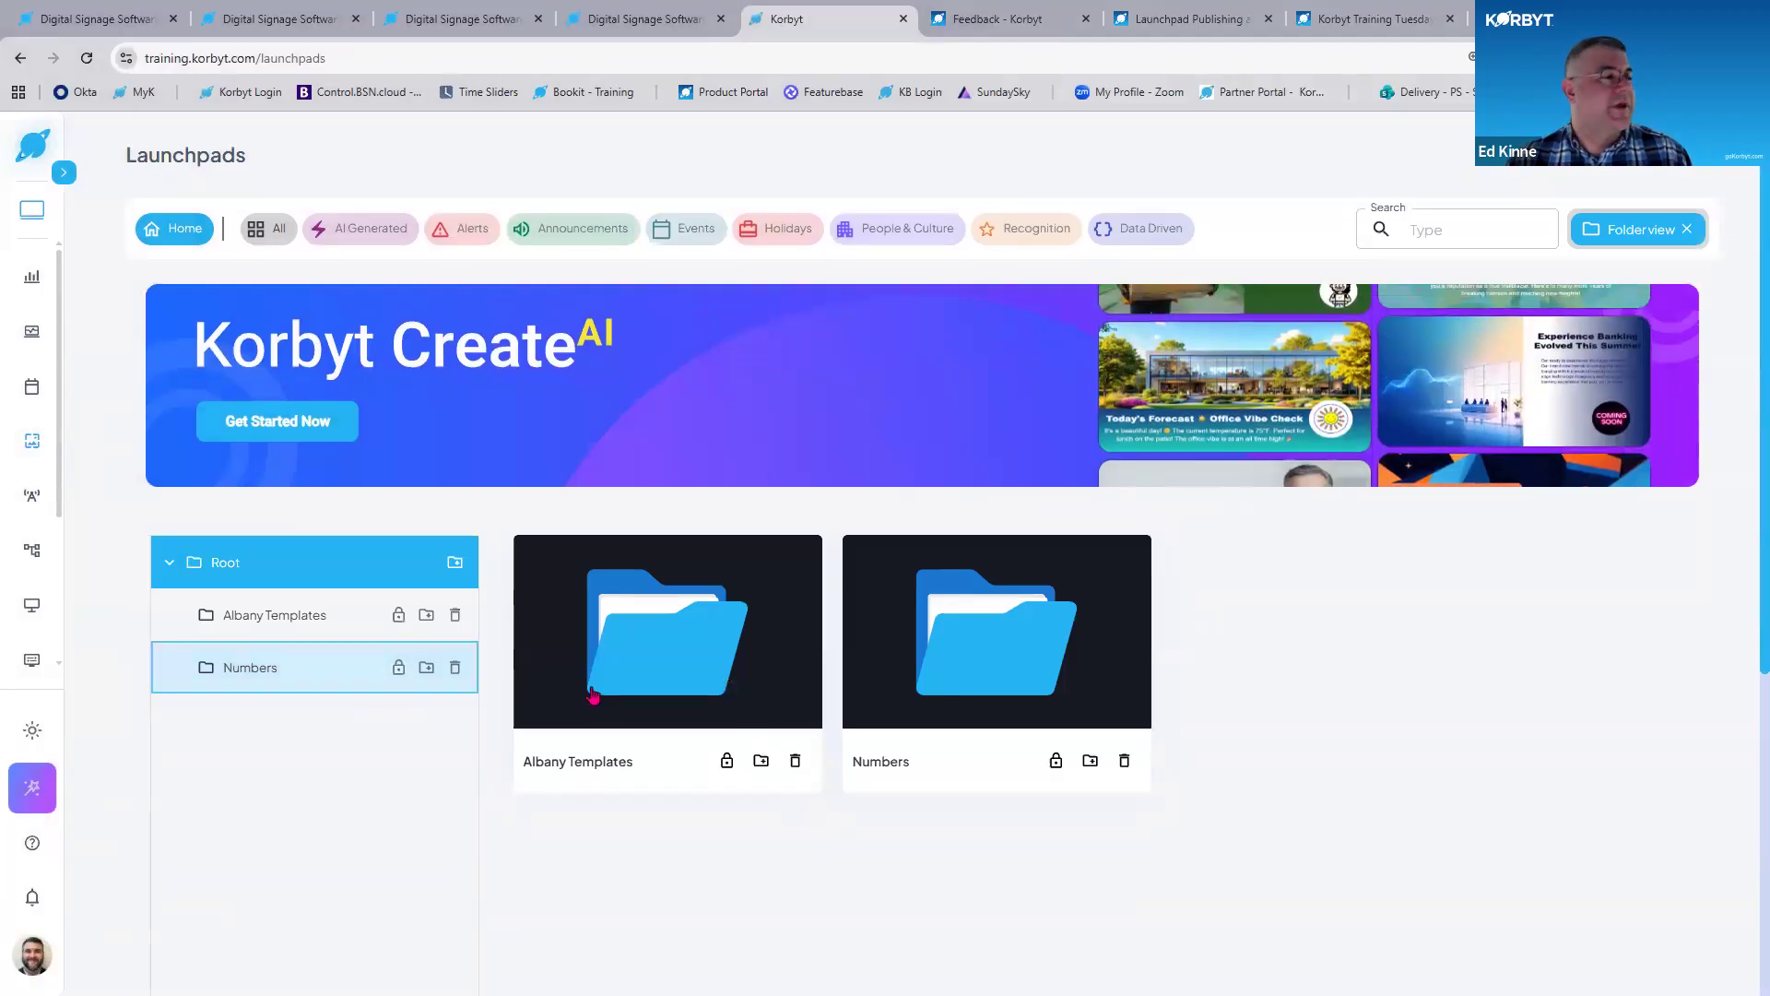
click(715, 620)
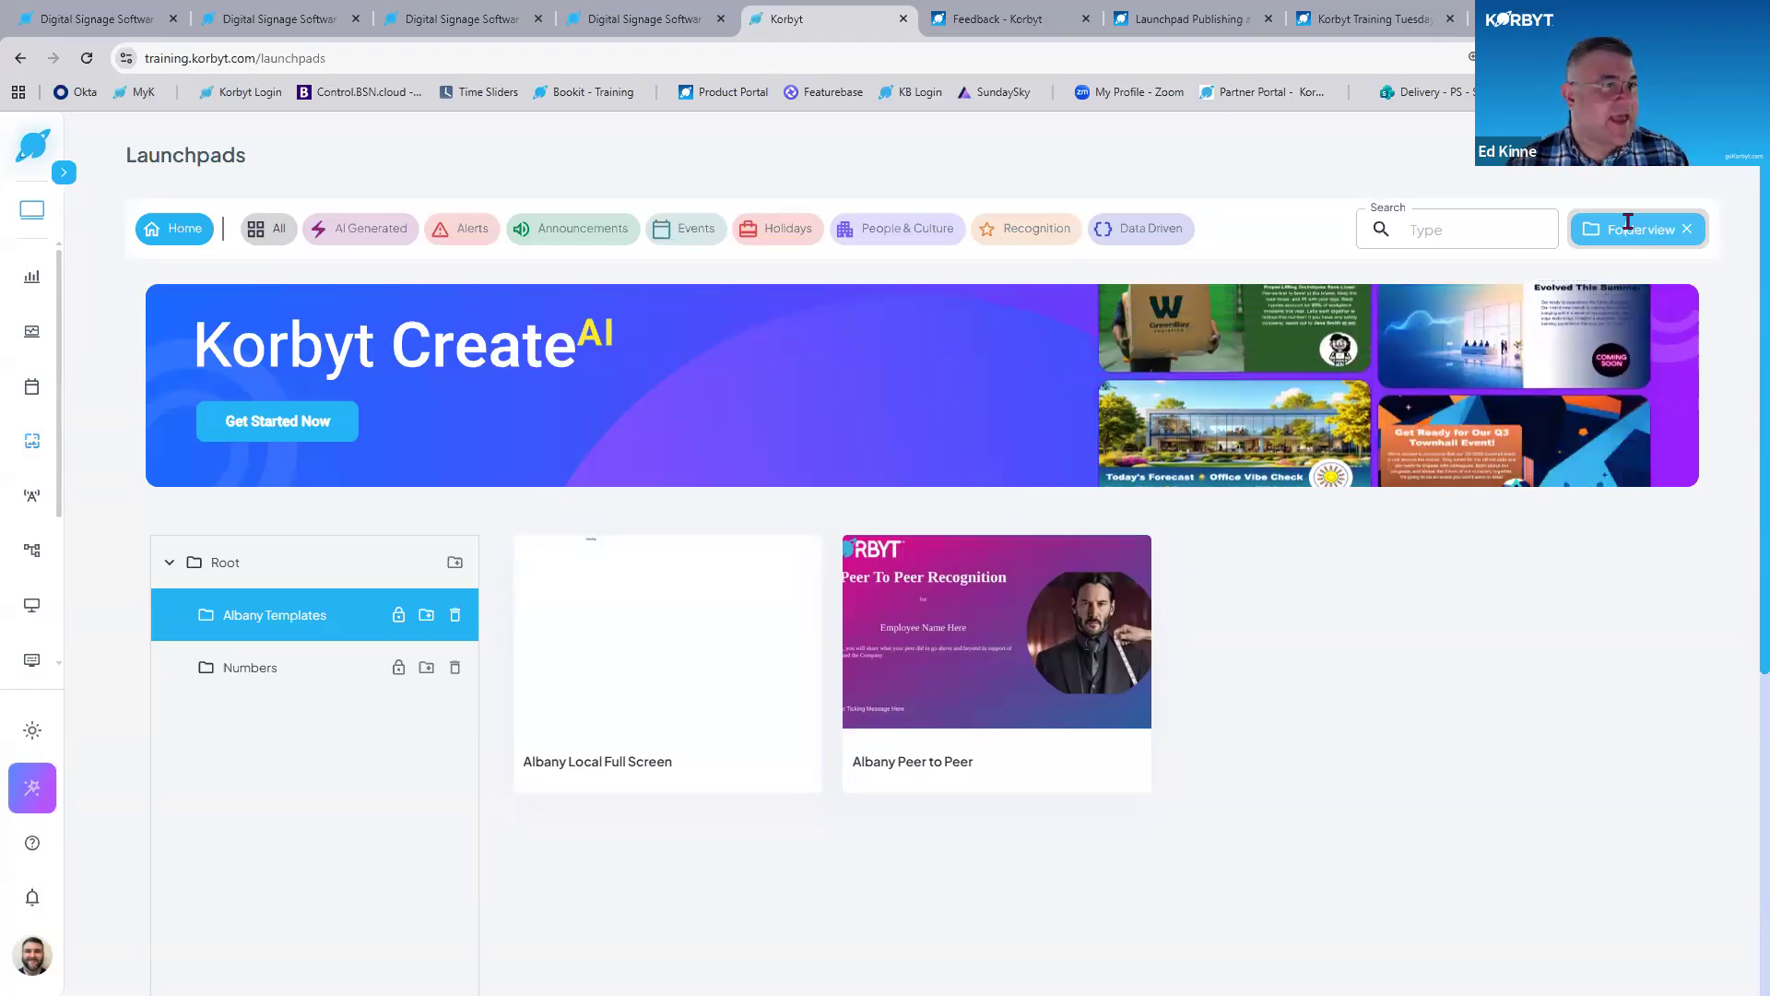
click(1686, 229)
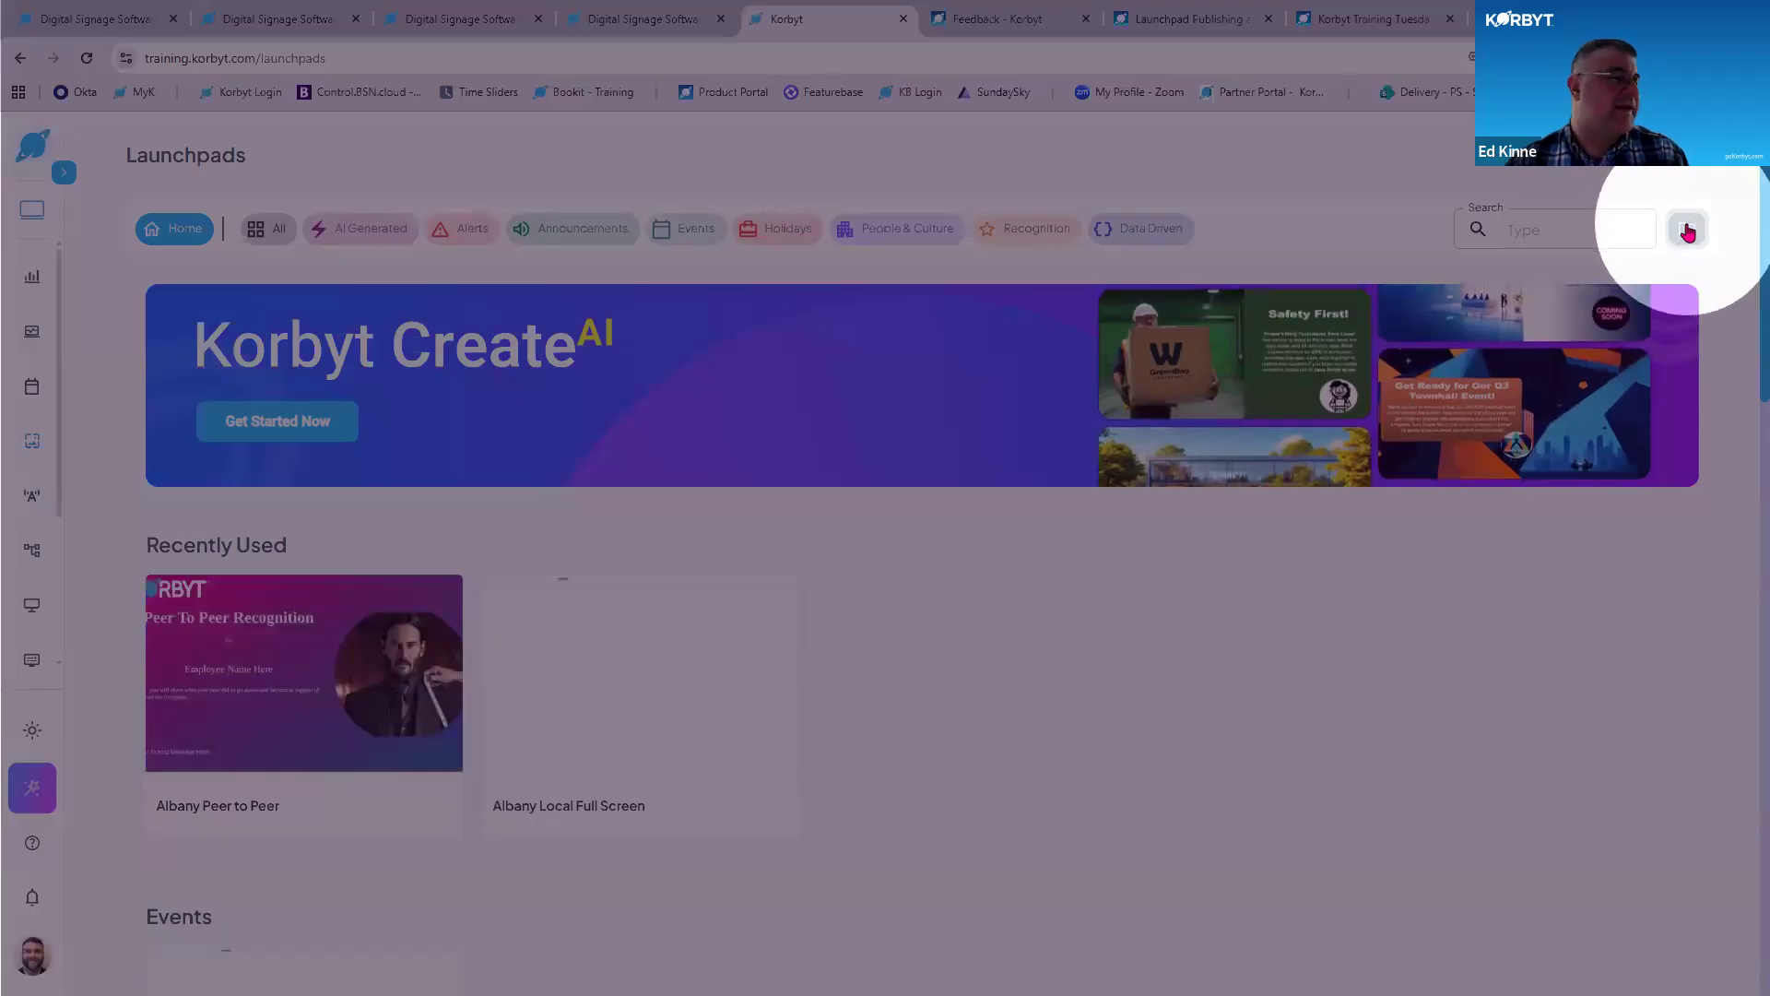
click(1686, 228)
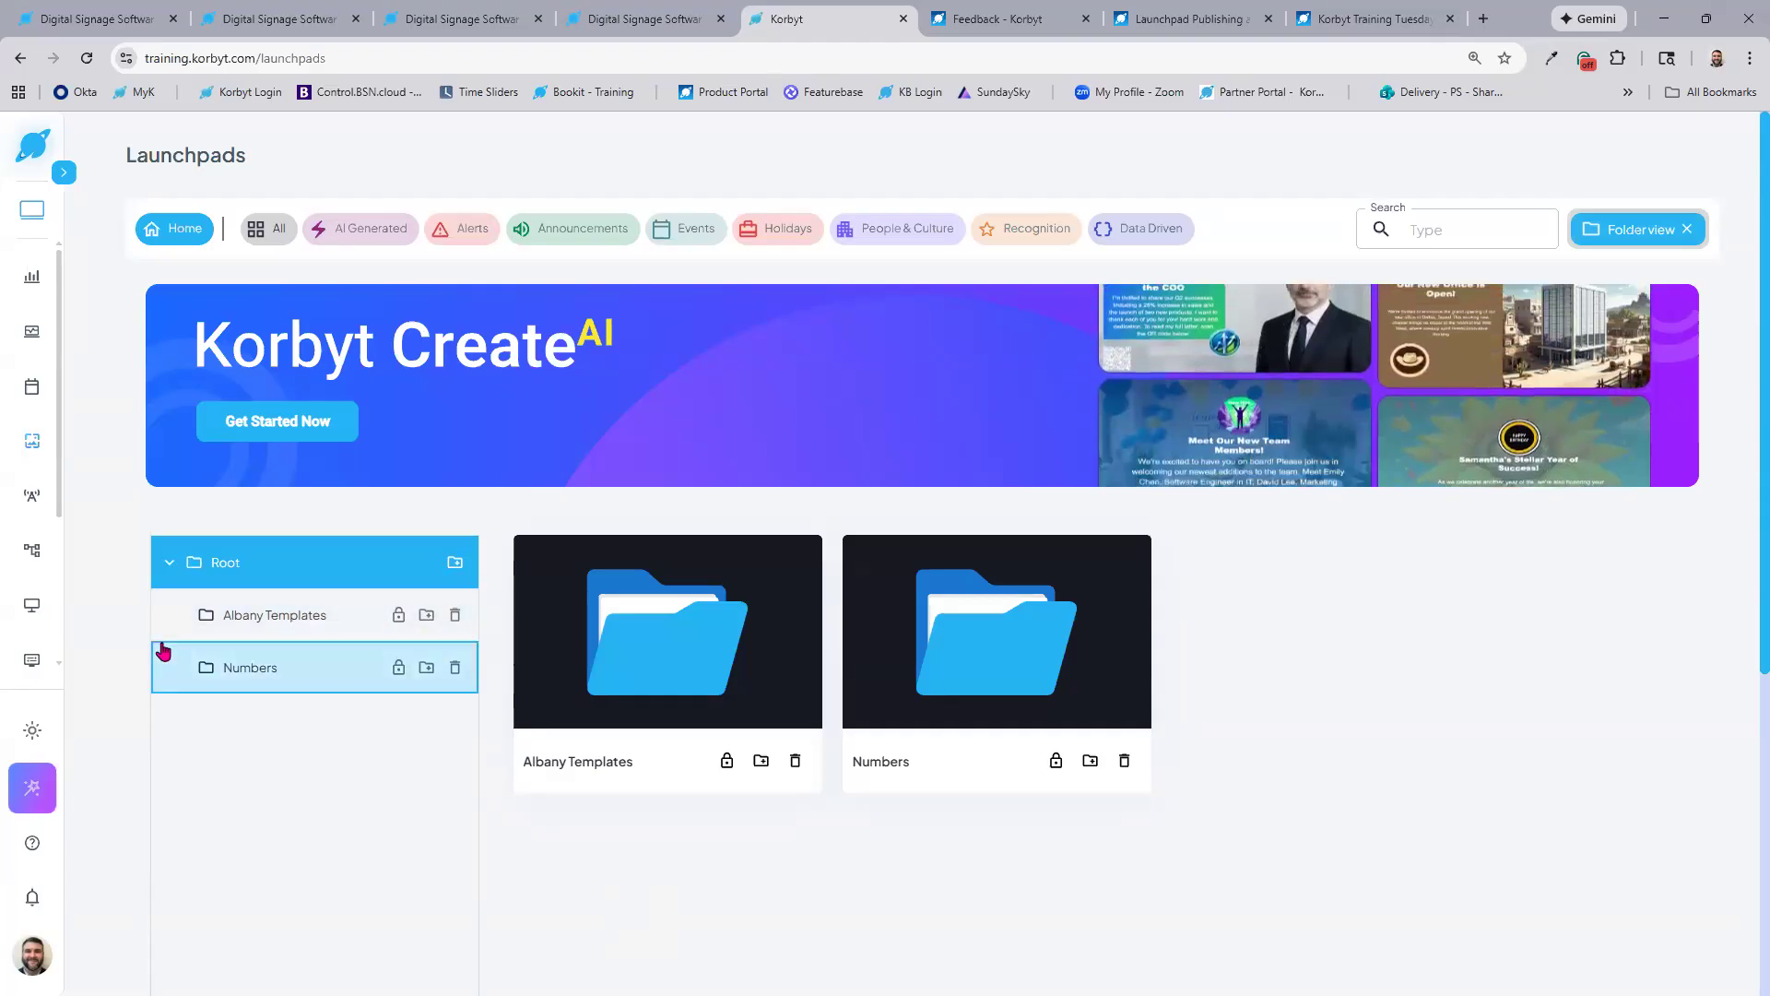
click(1635, 228)
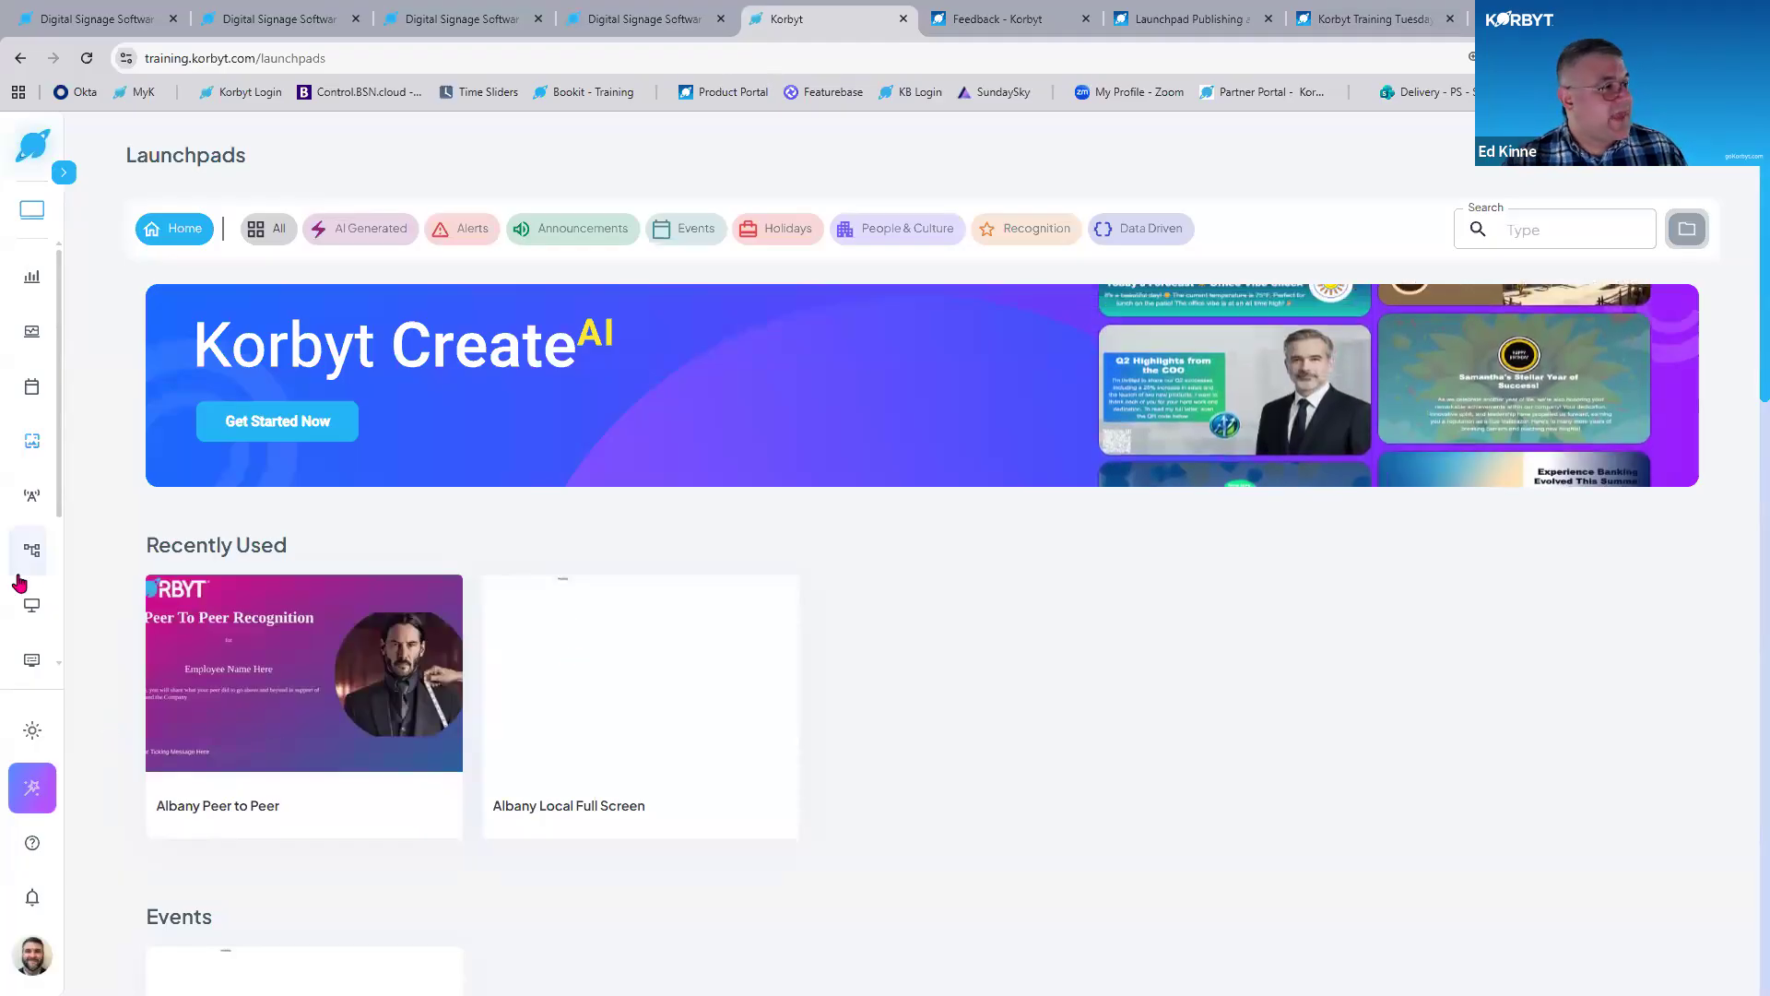
Open the Signage settings and highlight the Enable Launchpad Content Approval label in the global settings.
scroll(26, 590, down, 3)
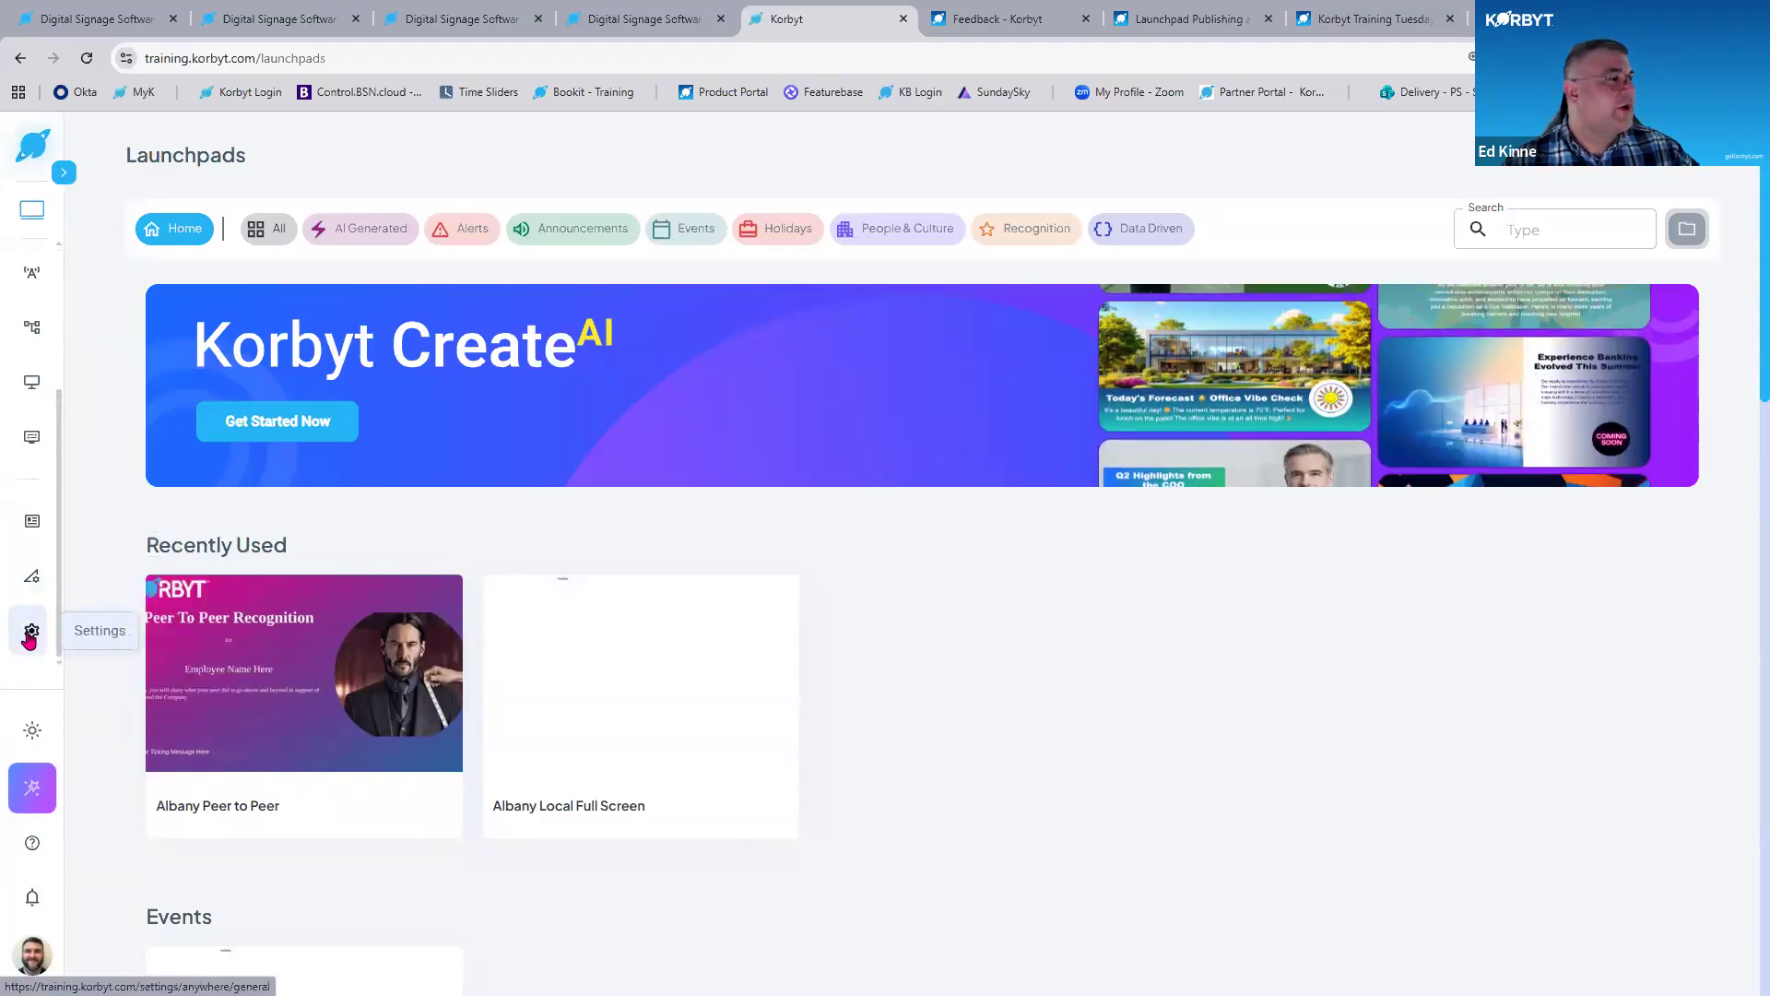
click(31, 630)
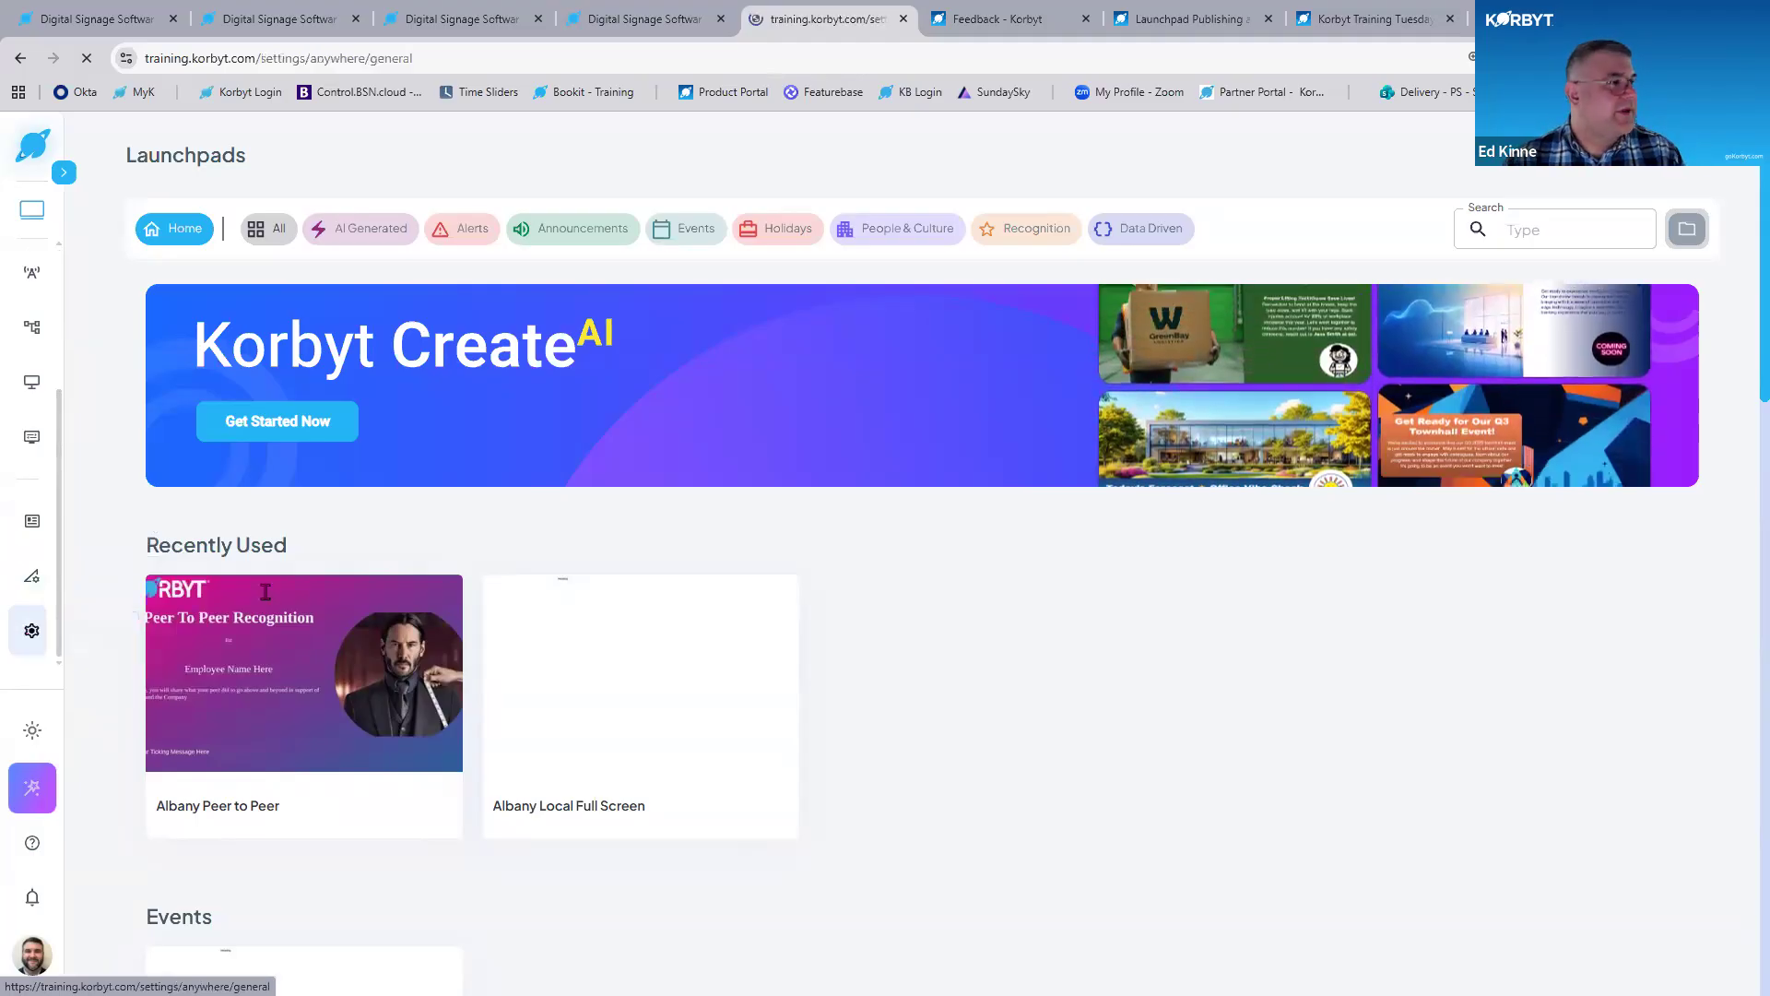
click(244, 211)
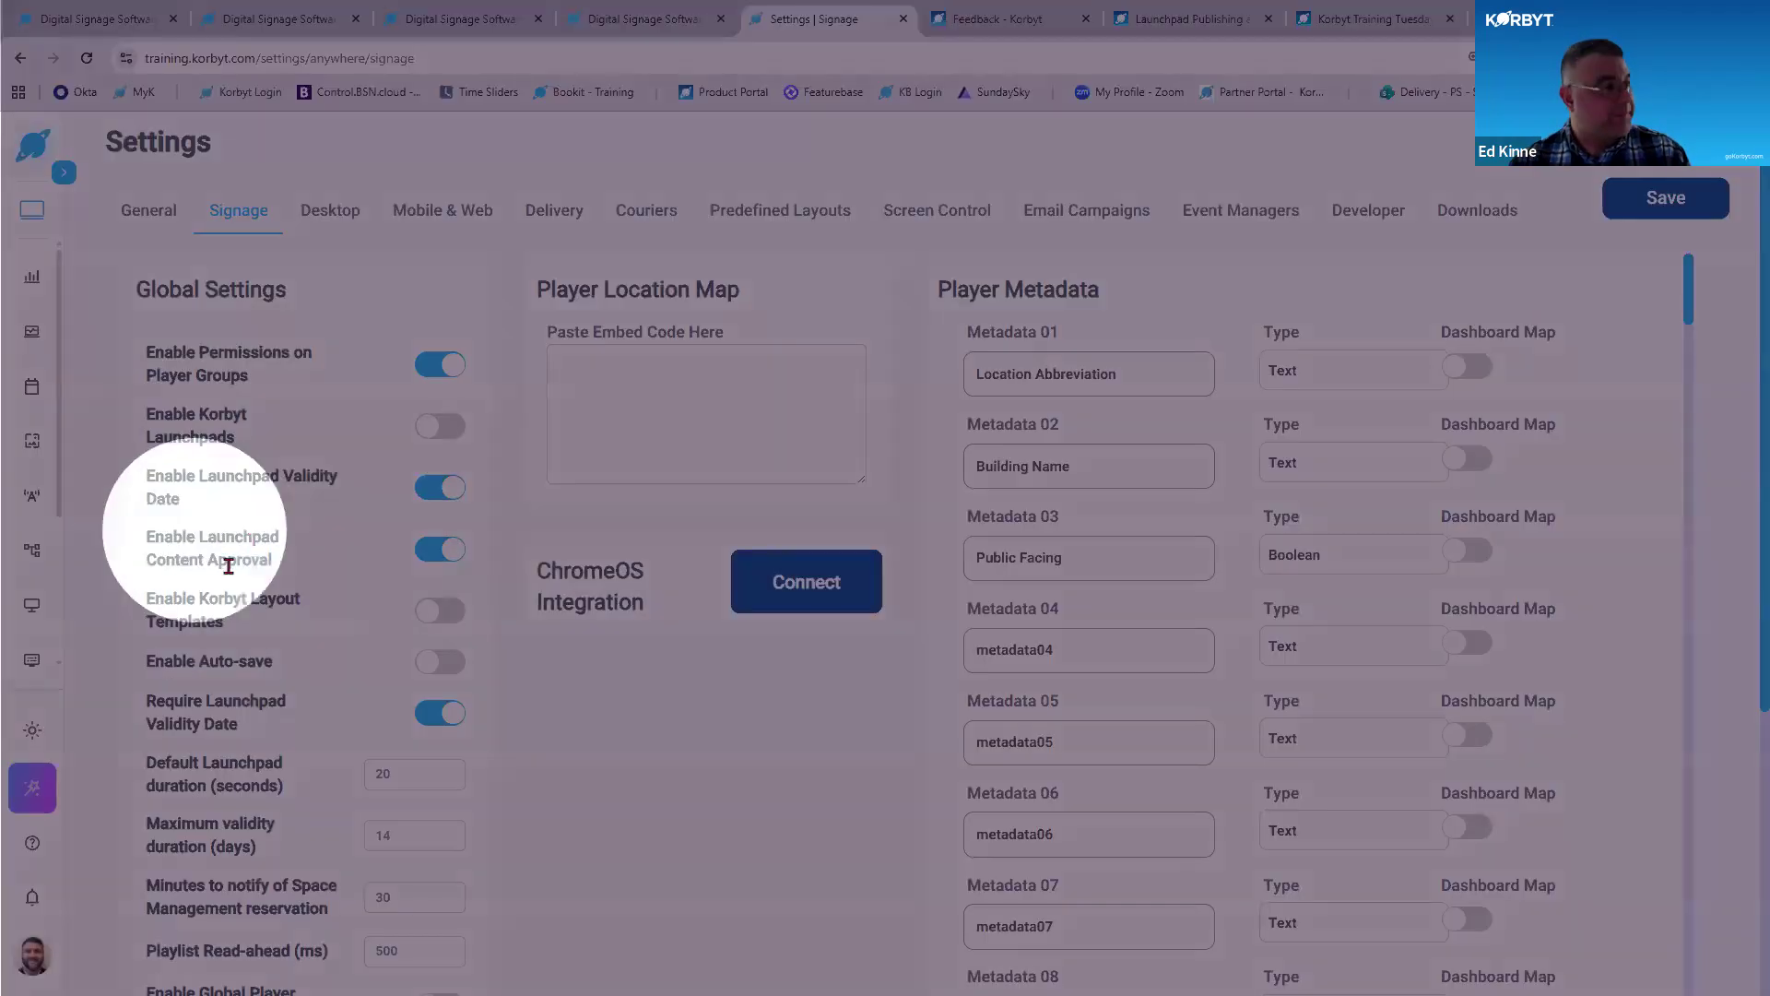
drag(149, 535, 259, 561)
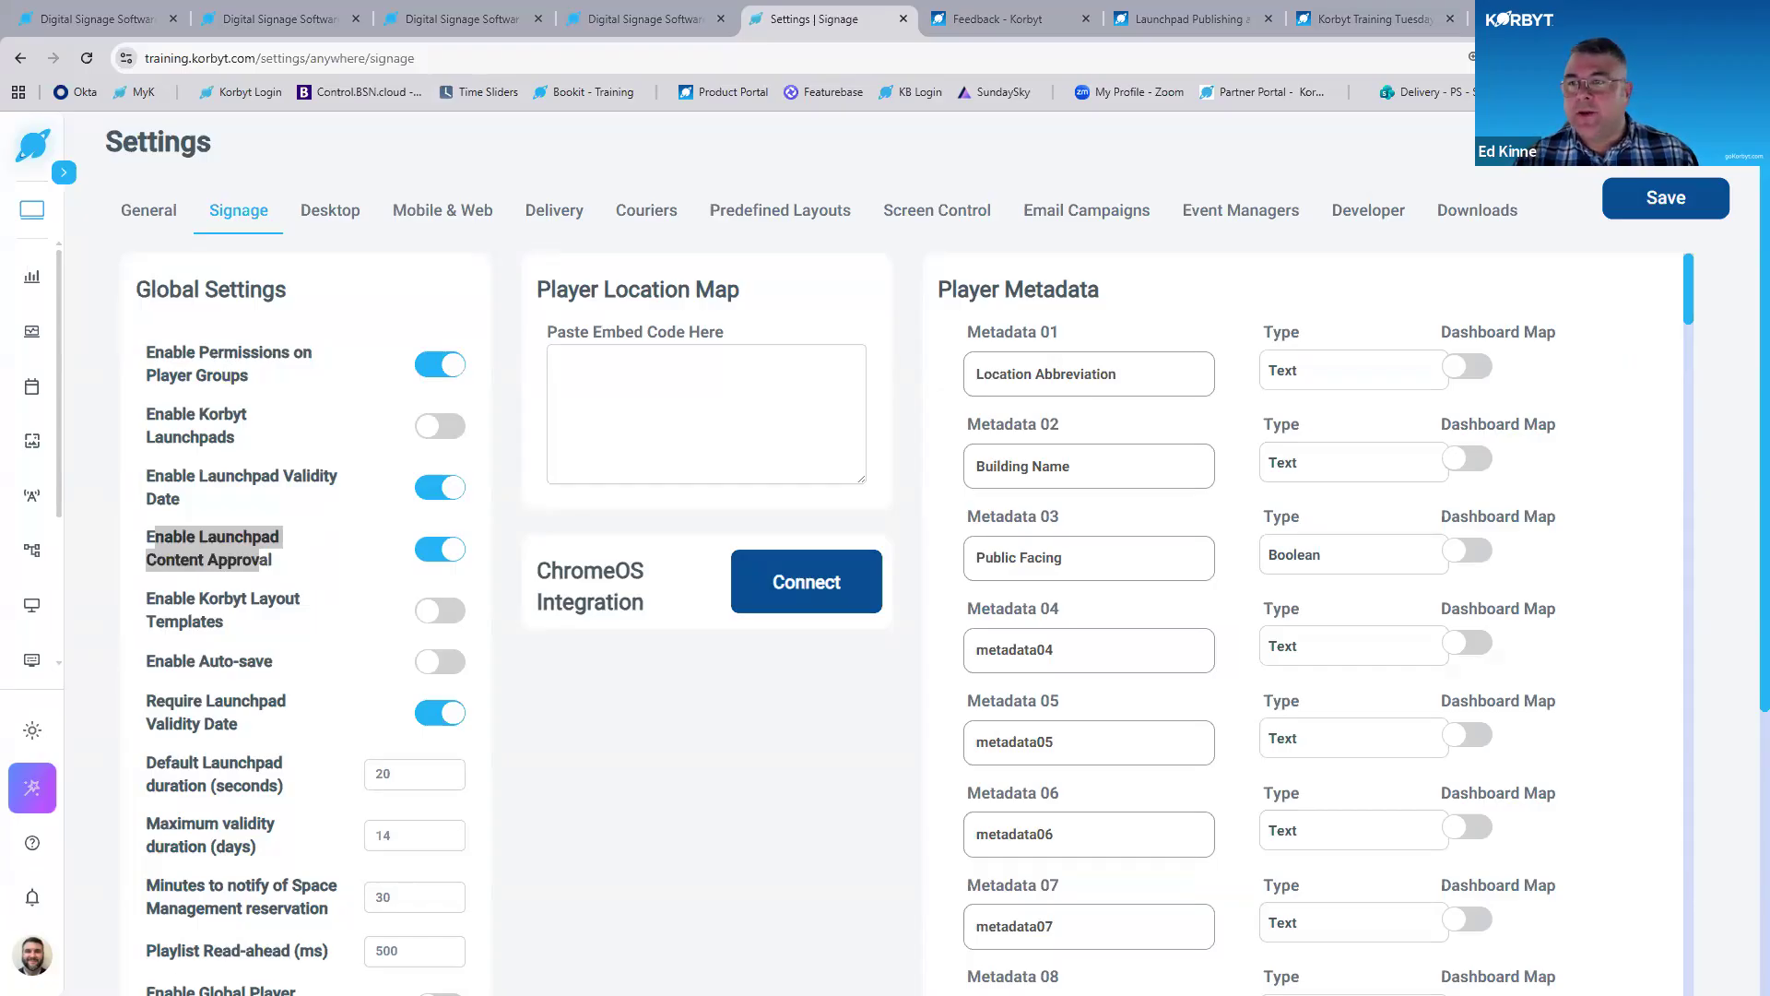
Switch to the Korbyt Training Tuesdays slide presentation and show the class series and objectives slide.
key(alt+Tab)
click(259, 415)
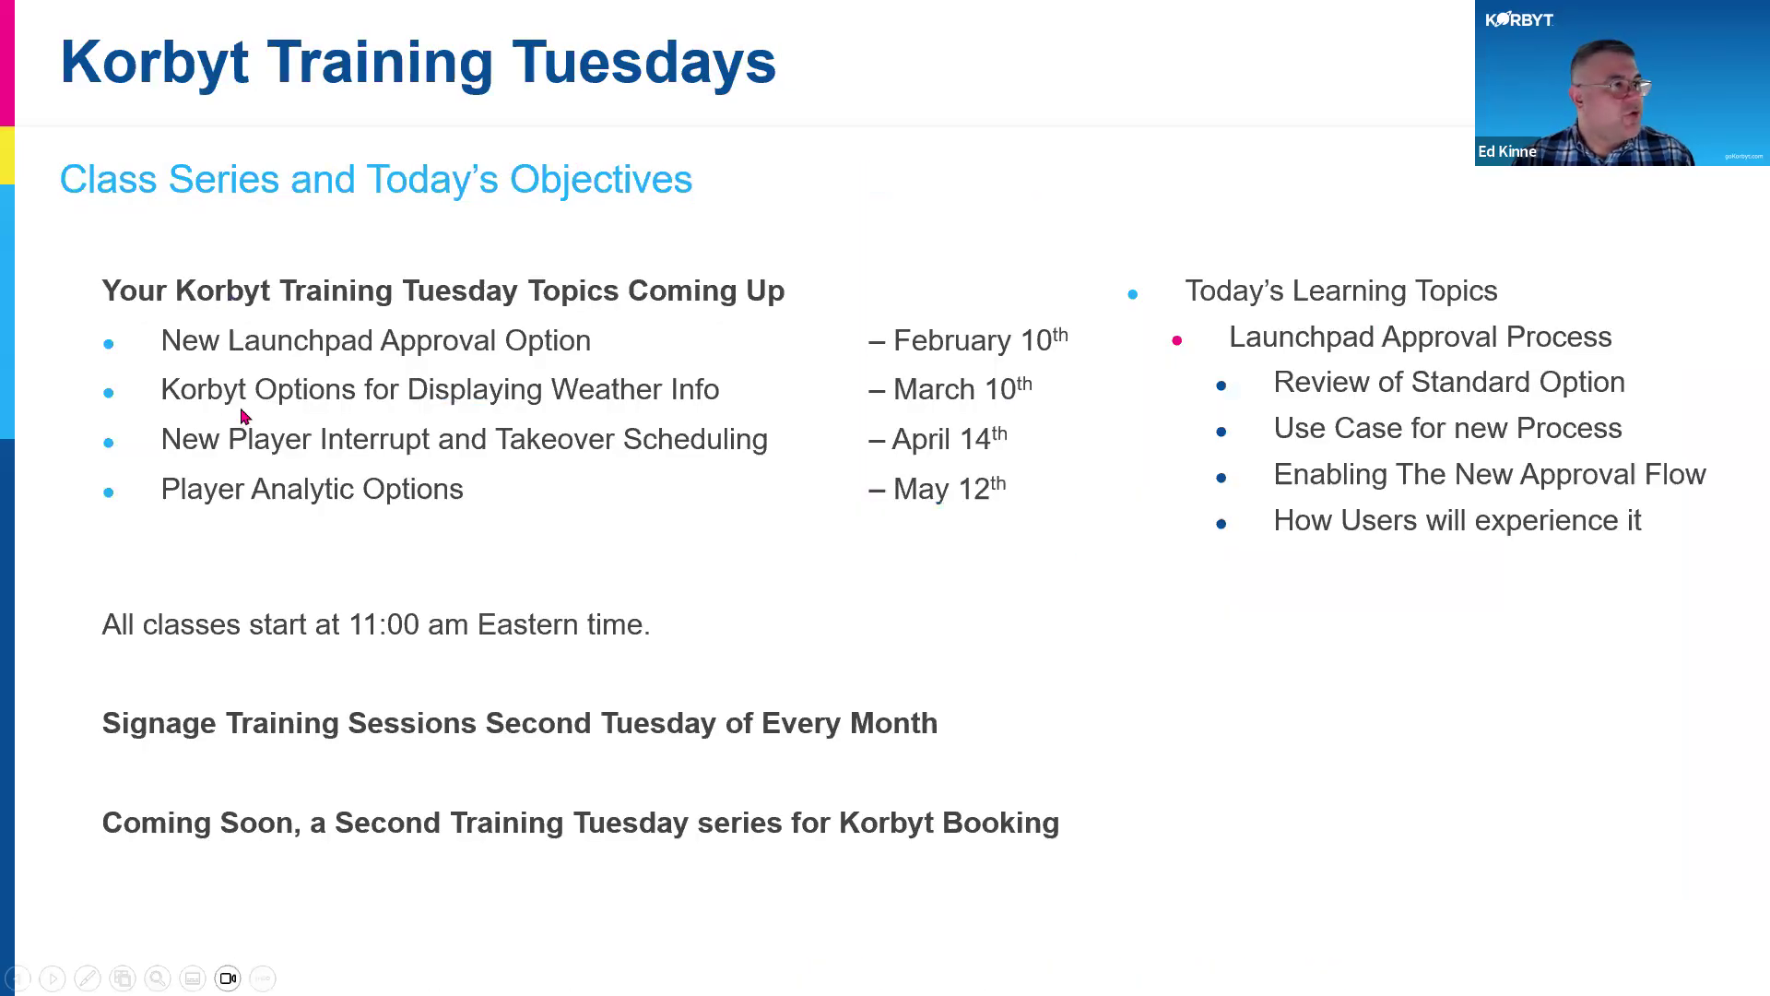